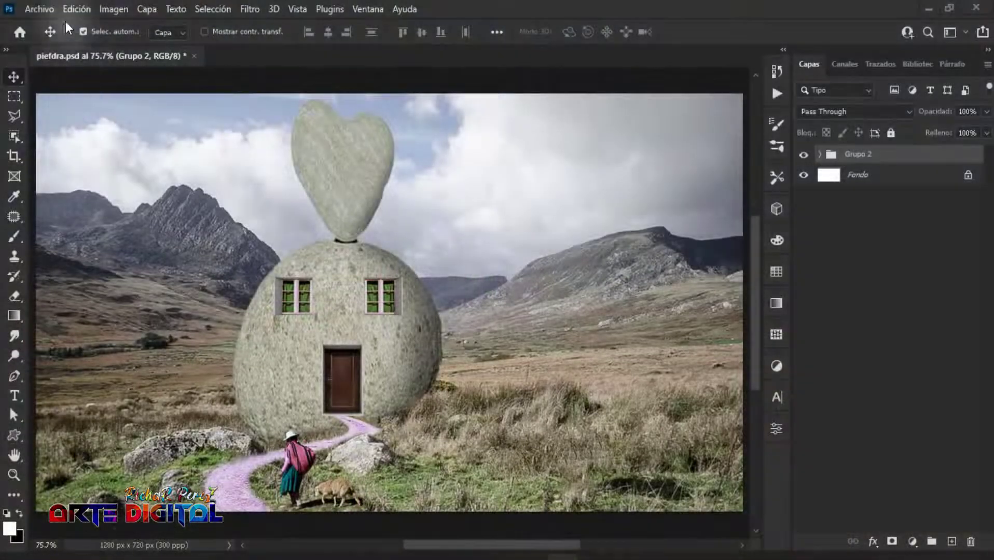
- Start a new document using the 1280 × 720 px, 300 ppi preset
click(36, 9)
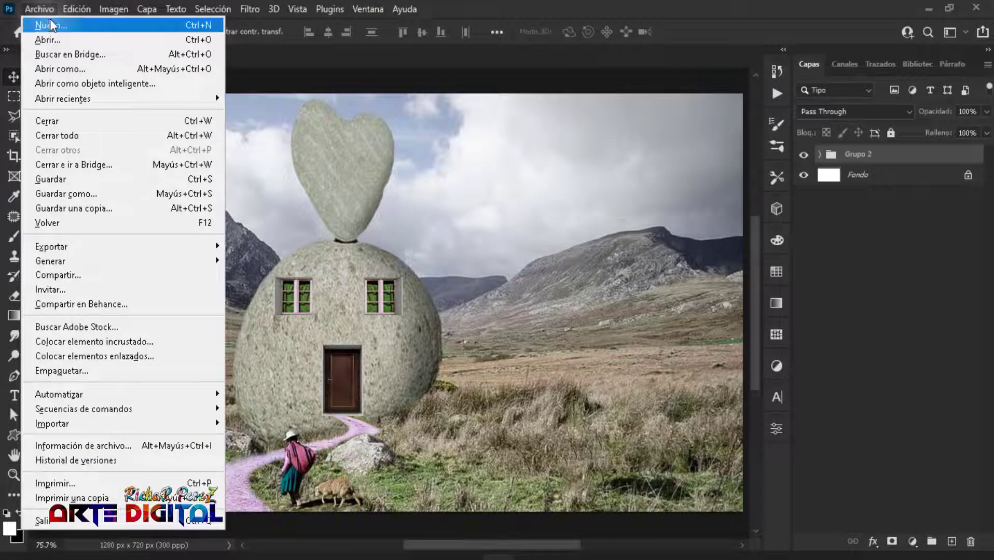
click(50, 20)
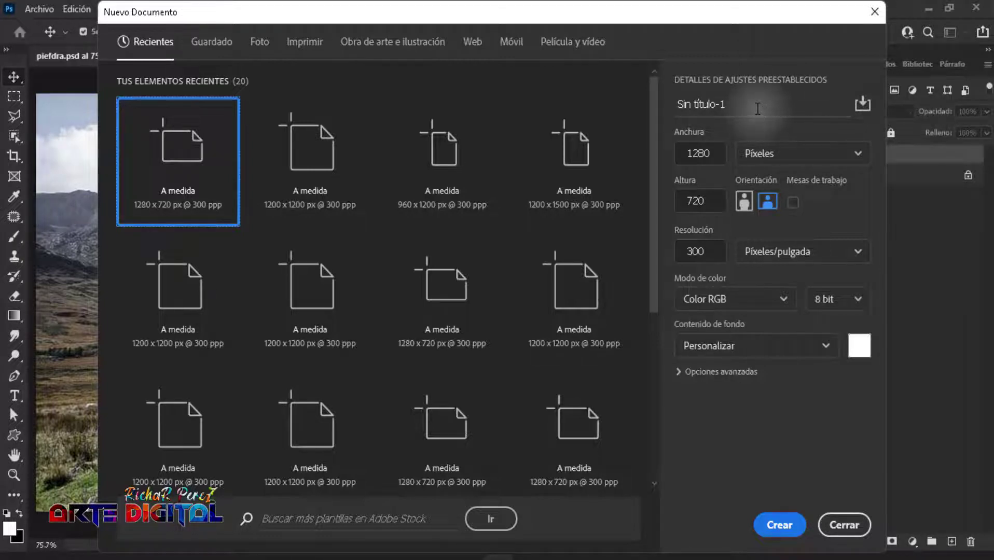
- Name the new 1280 × 720 document 'casa piedra' and create it
triple_click(758, 108)
text(casa piedra)
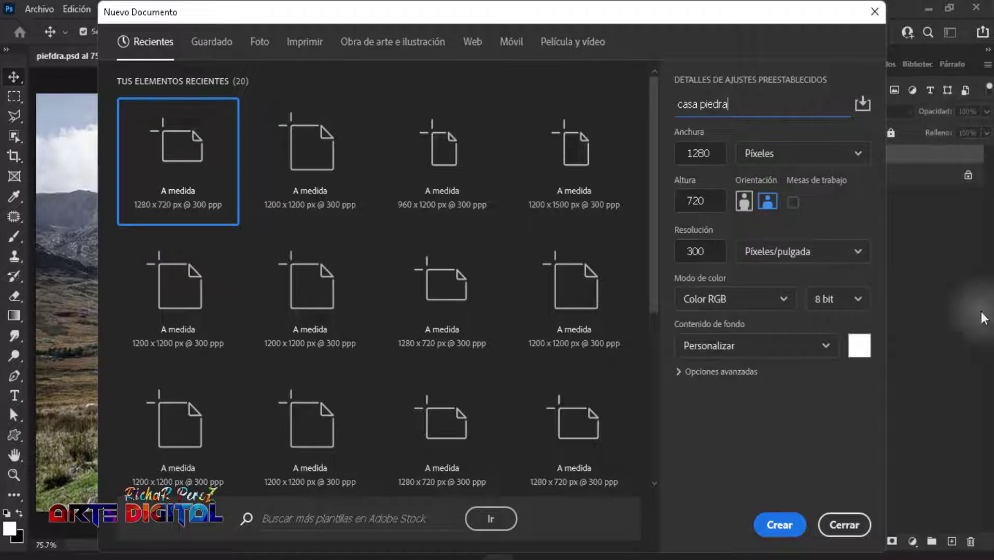
click(780, 524)
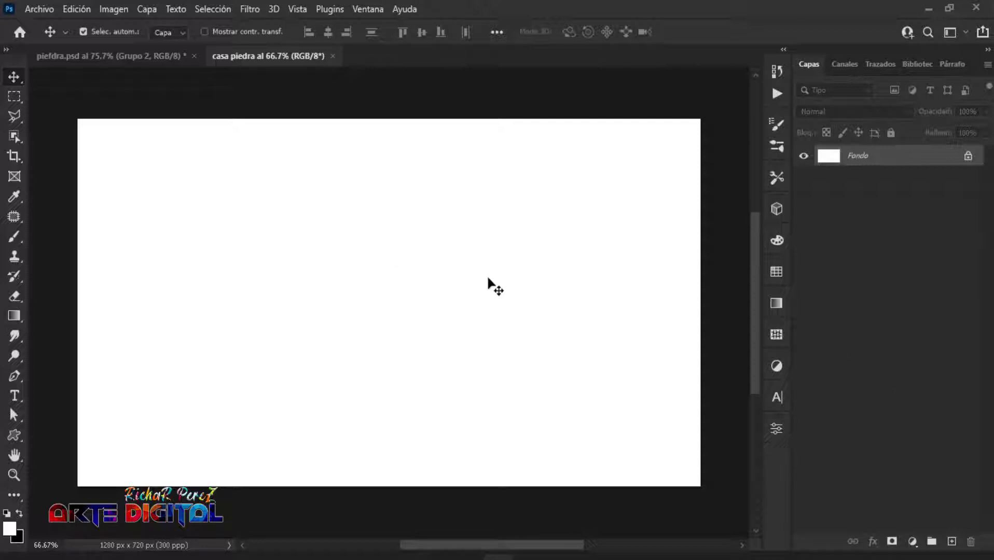
- Place the valley photo nature-6209977_1920 as an embedded layer
click(31, 8)
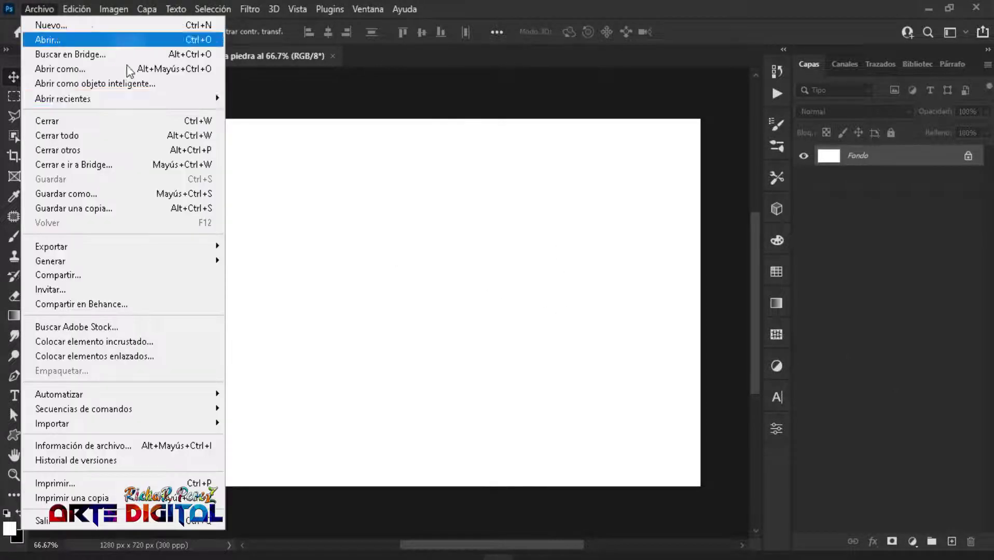
click(151, 348)
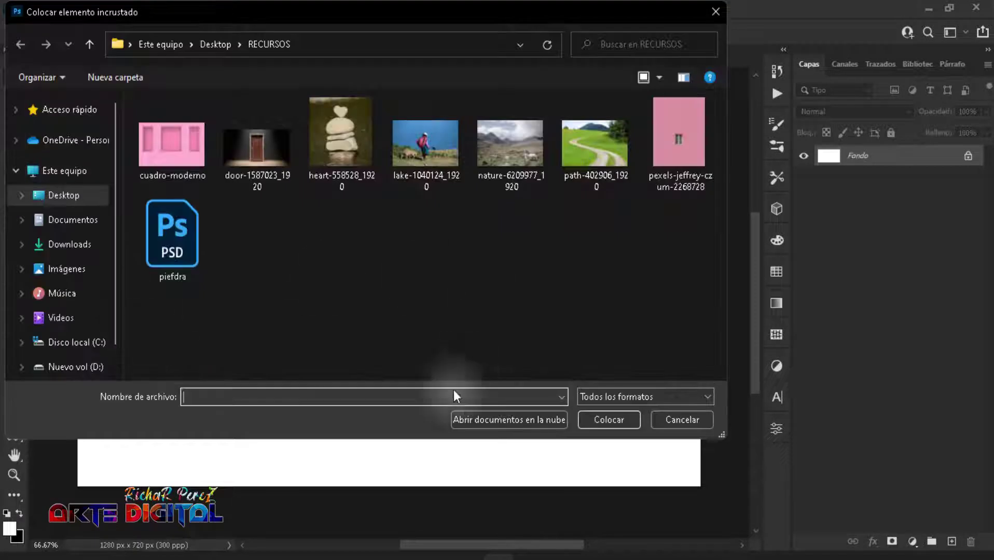
click(513, 165)
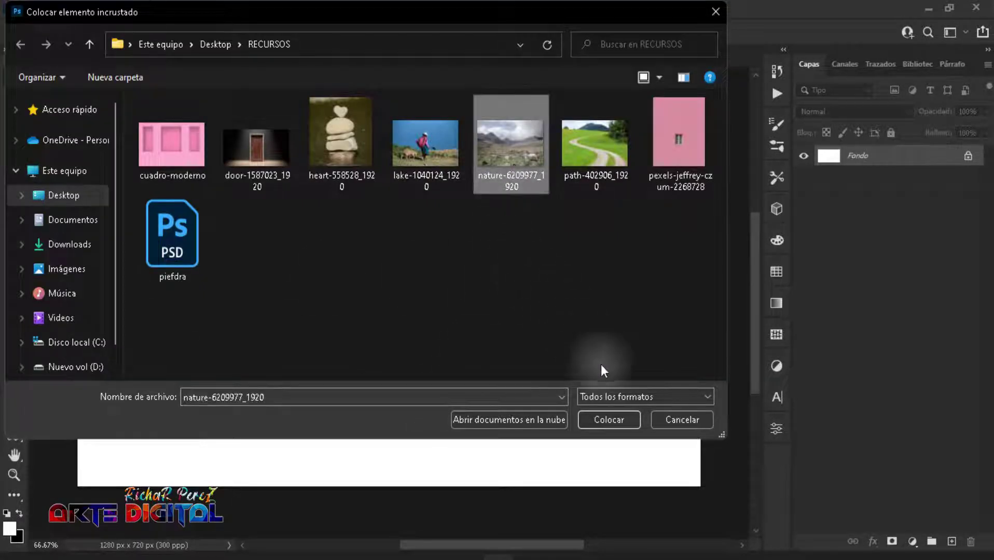
click(609, 421)
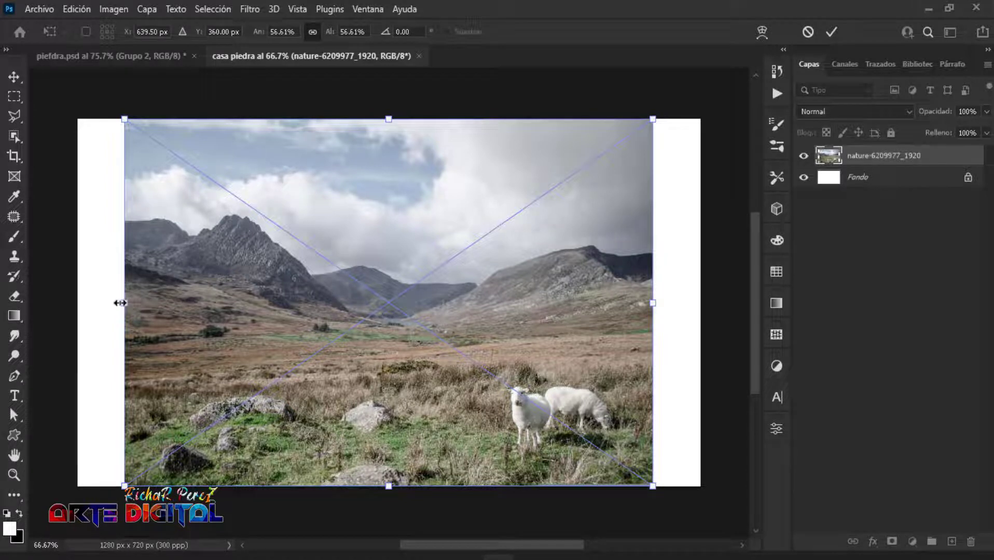
- Stretch the valley photo across the full 1280 px width and rename its layer 'fondo'
drag(124, 302, 71, 293)
drag(653, 302, 700, 302)
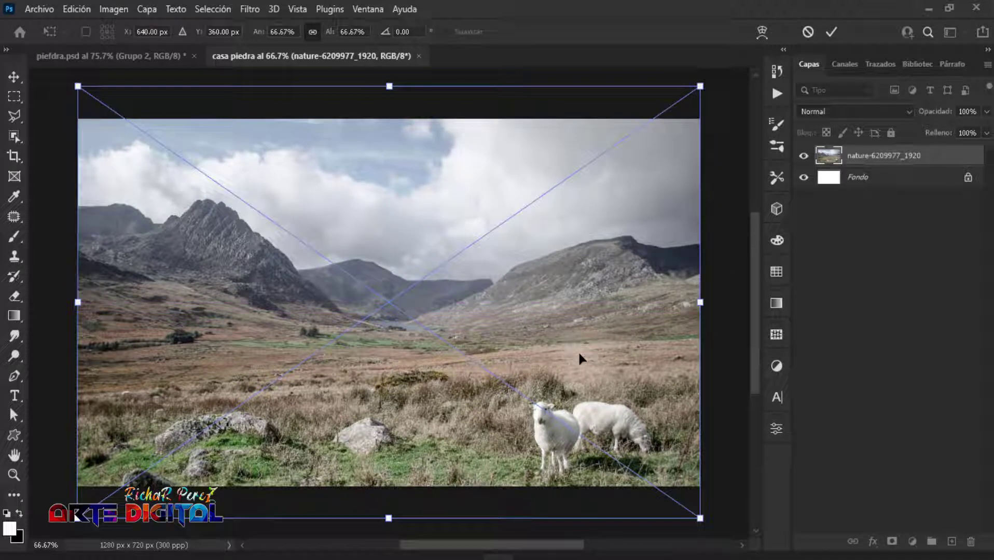
key(Return)
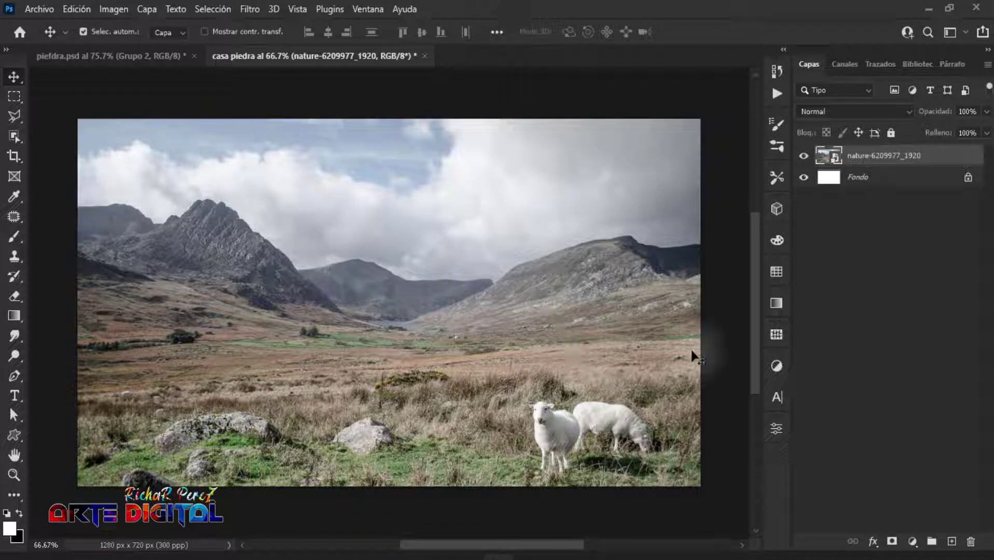
double_click(880, 156)
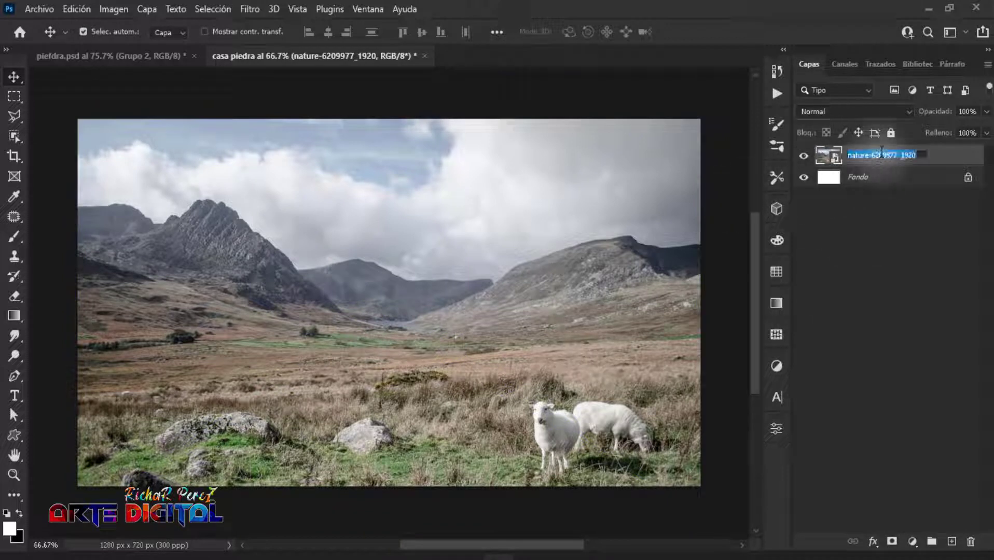
text(fondo)
key(Return)
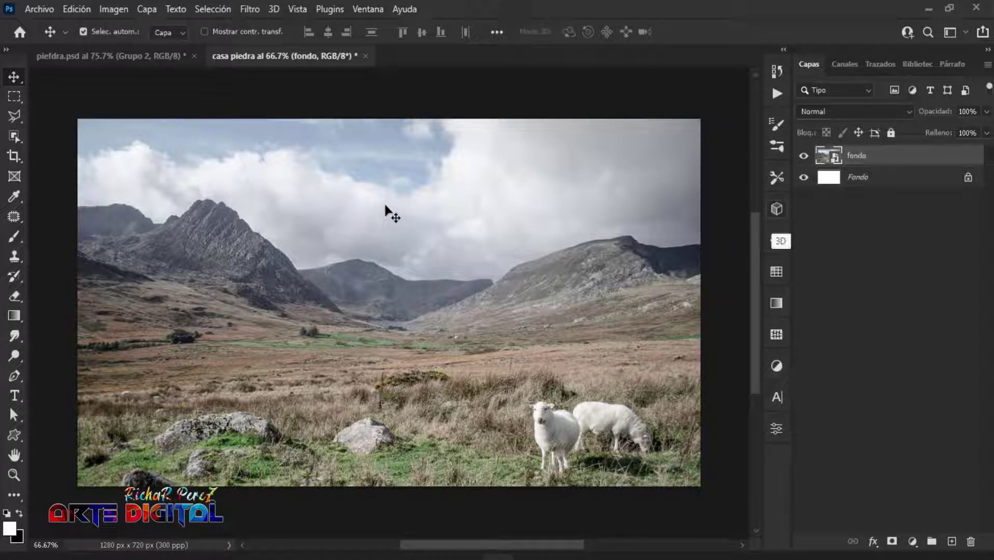
click(39, 9)
- Place the heart-558528_1920 stone photo as a centred layer above fondo
click(150, 344)
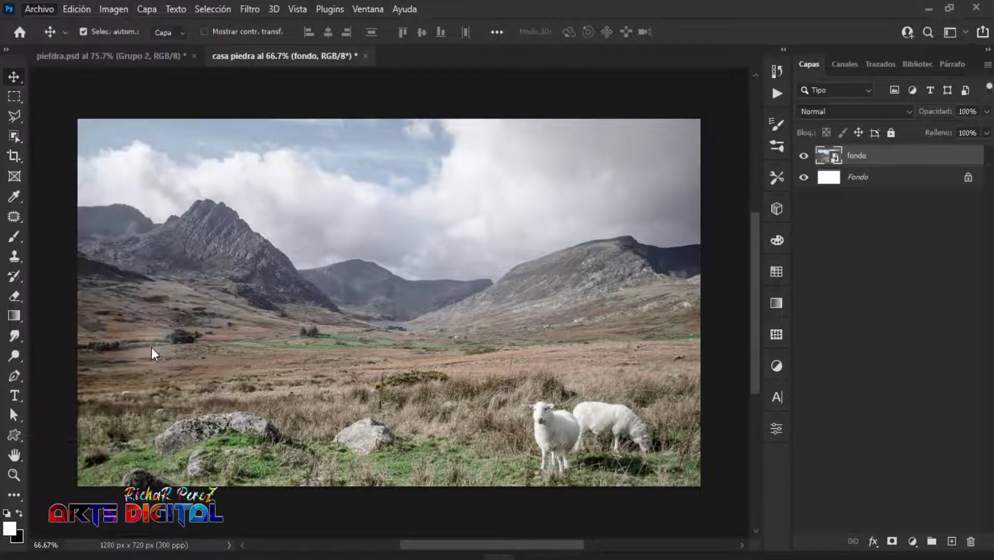
click(354, 149)
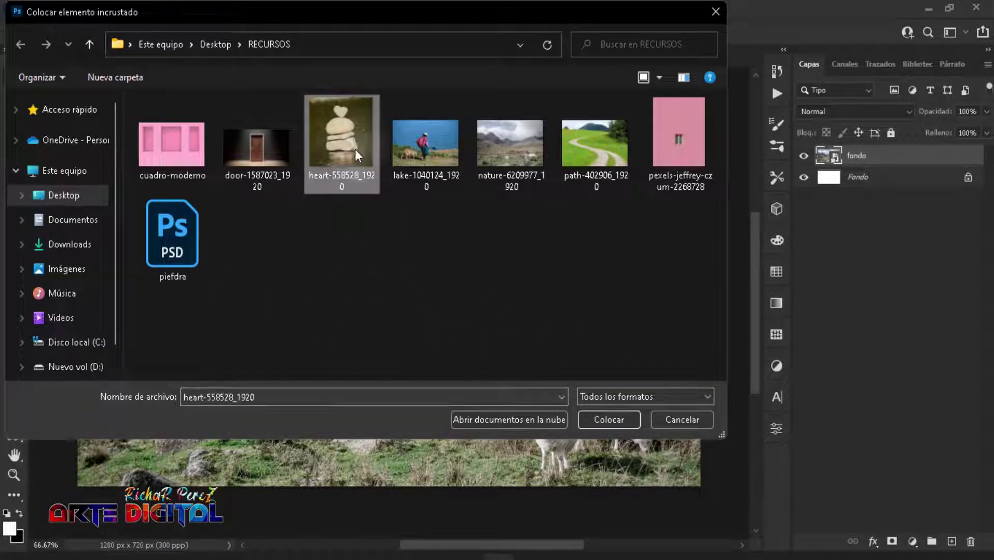
click(604, 421)
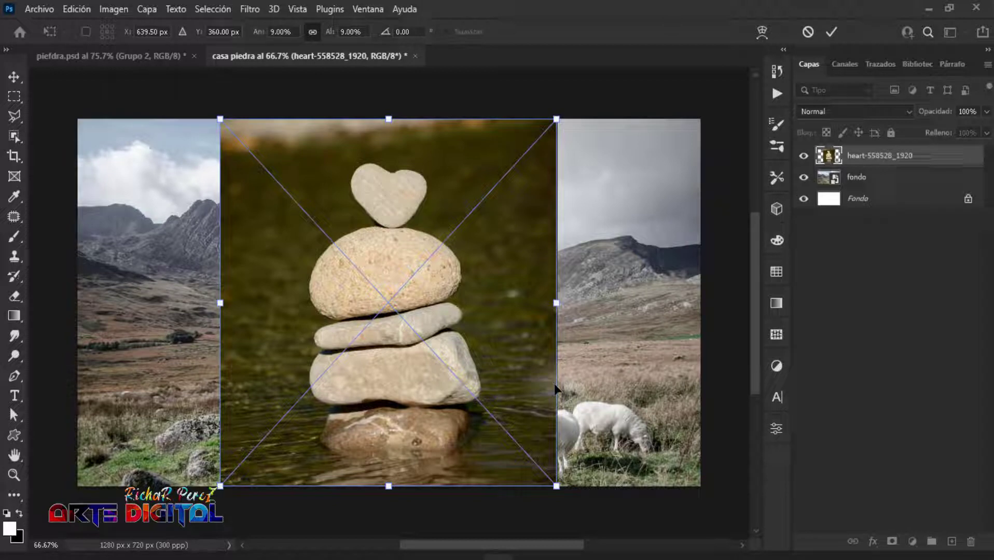
key(Return)
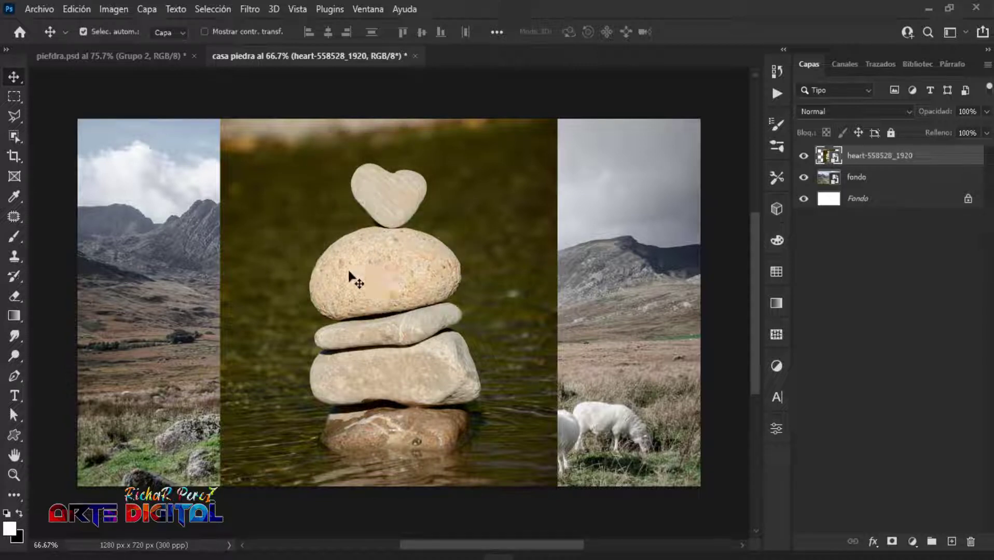
- Select the heart and the large stone beneath it with Object Selection
click(13, 137)
click(85, 141)
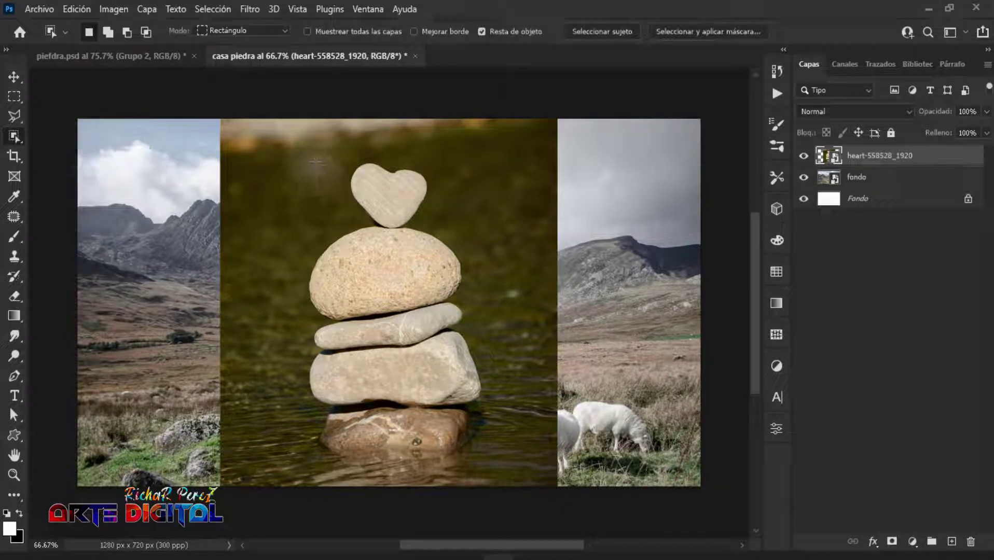
drag(299, 153, 460, 308)
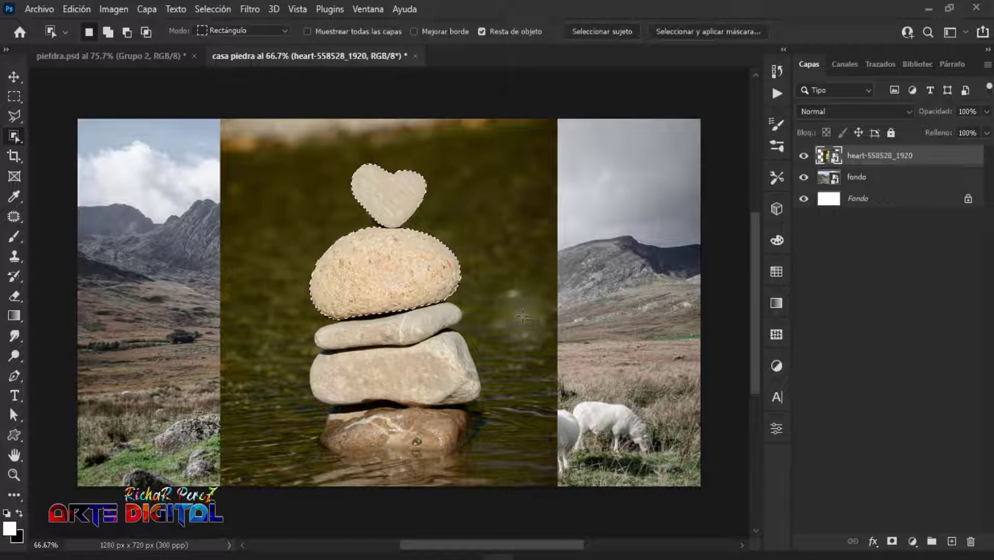
scroll(505, 260, up, 2)
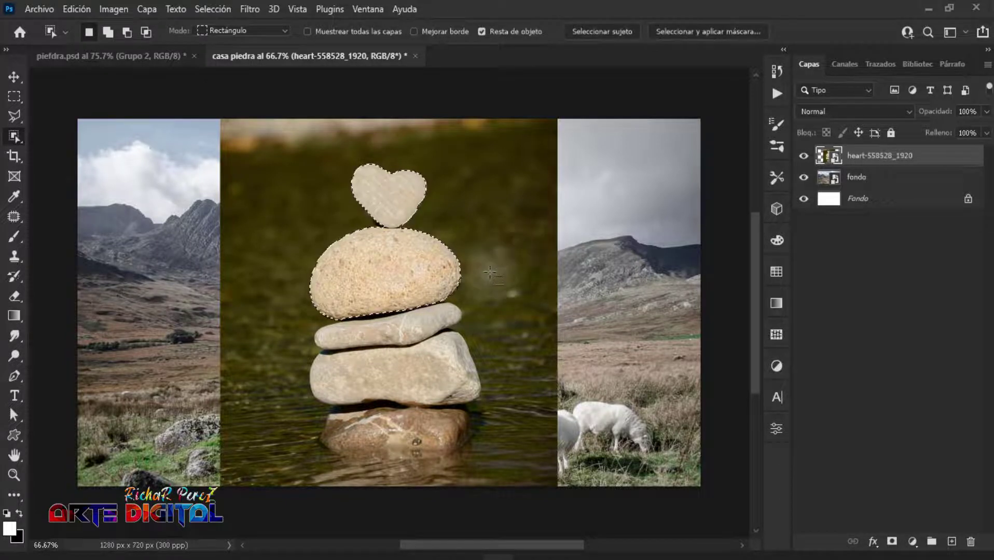
scroll(482, 249, up, 2)
scroll(441, 234, up, 2)
scroll(405, 218, up, 2)
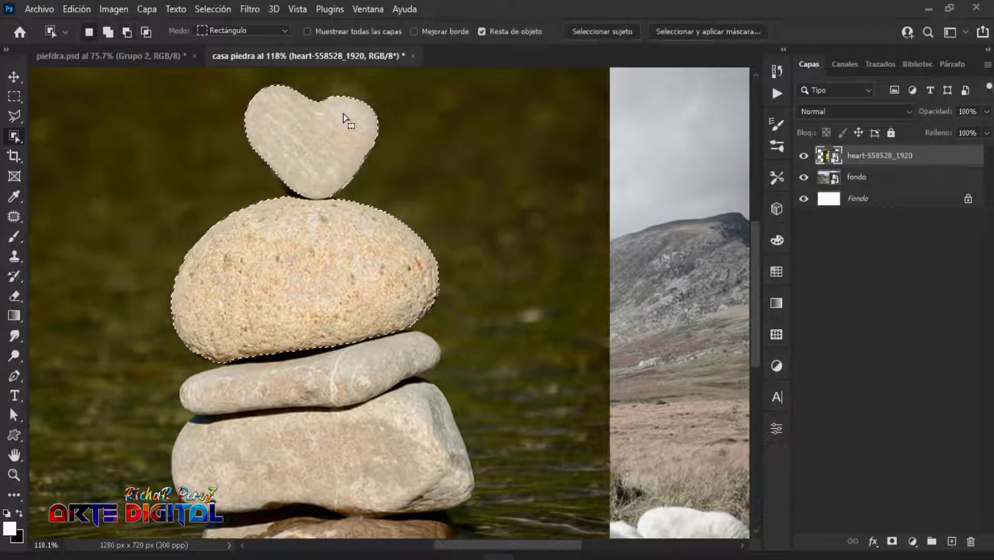
- Contract the selection by 2 px and turn it into a layer mask
click(214, 9)
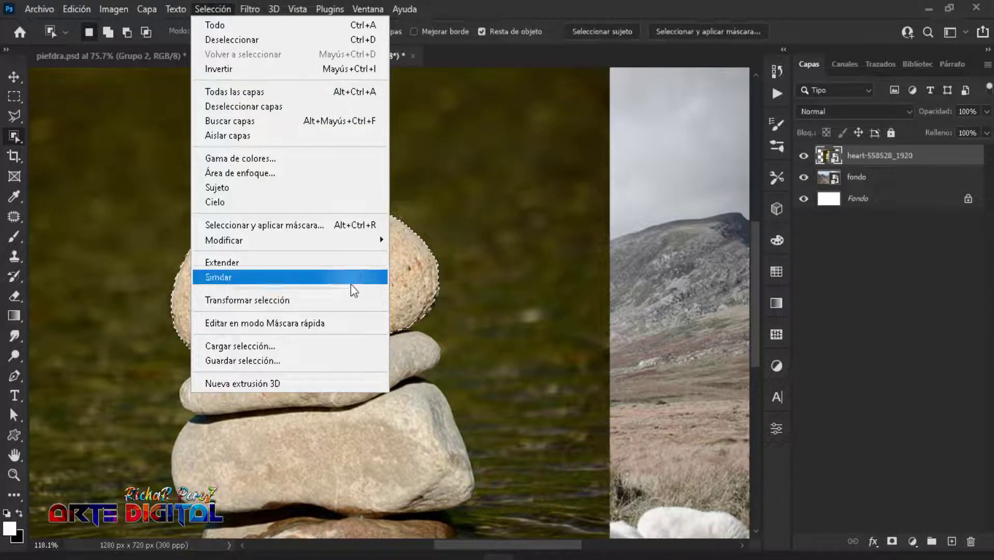
mouse_move(288, 240)
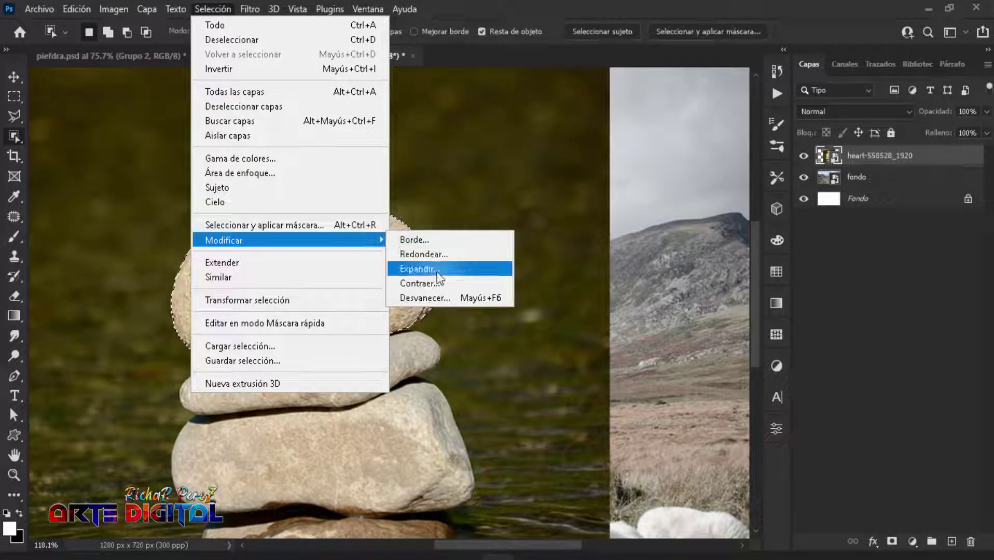
click(439, 284)
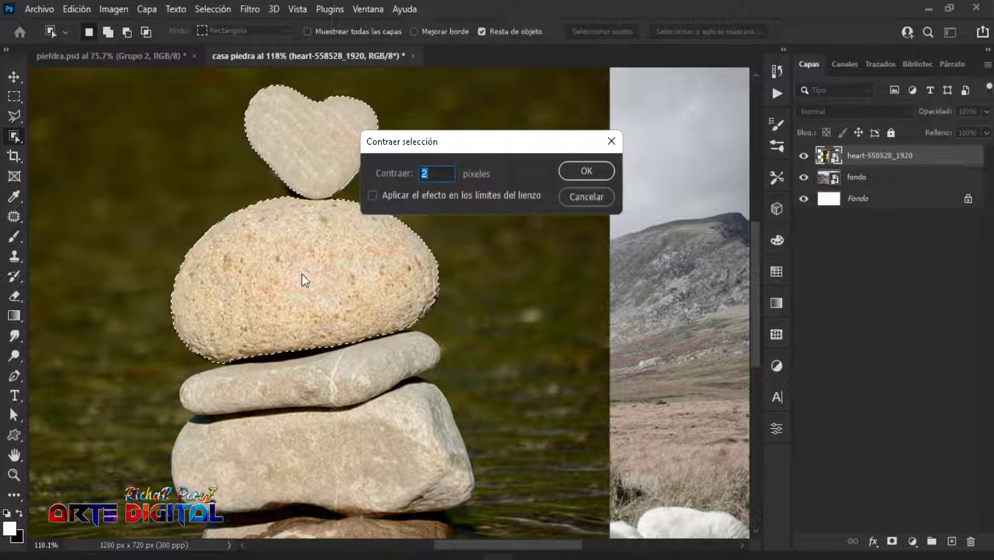
click(581, 176)
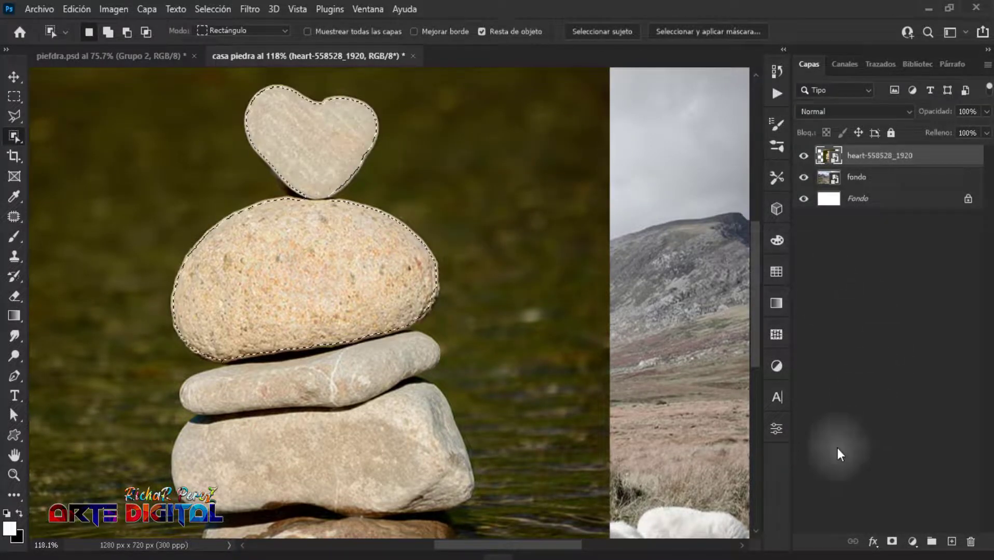
click(891, 541)
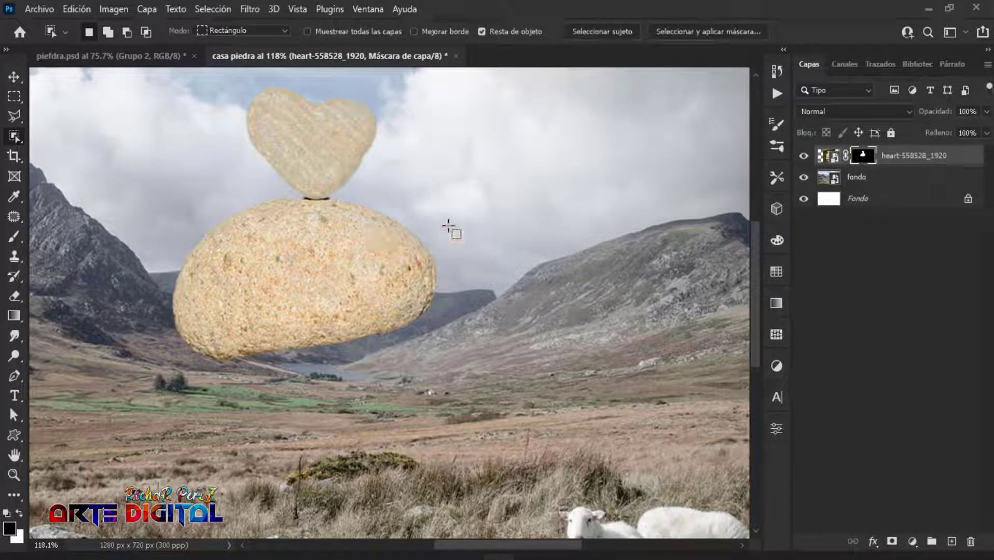
- Rename the masked stone layer to 'piedra'
double_click(909, 161)
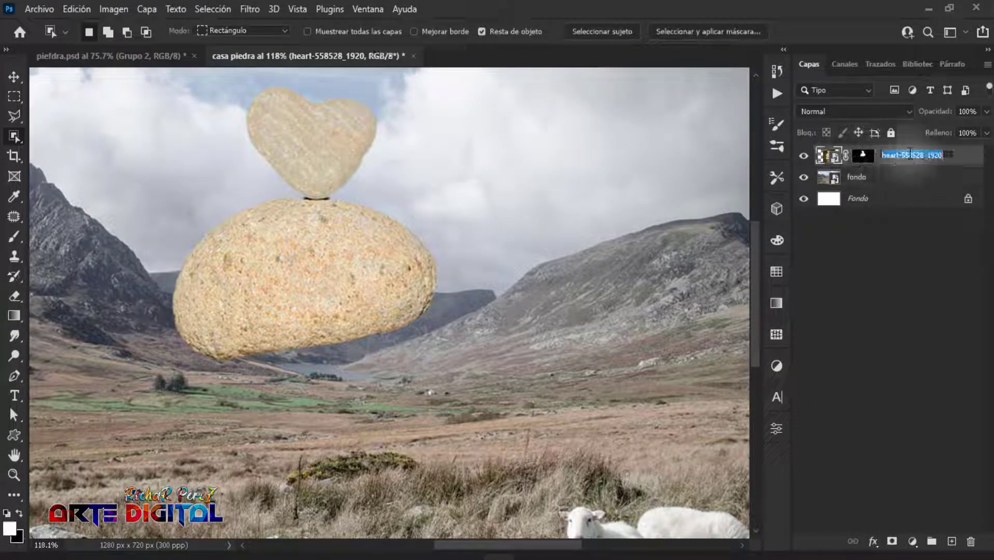
text(piedra)
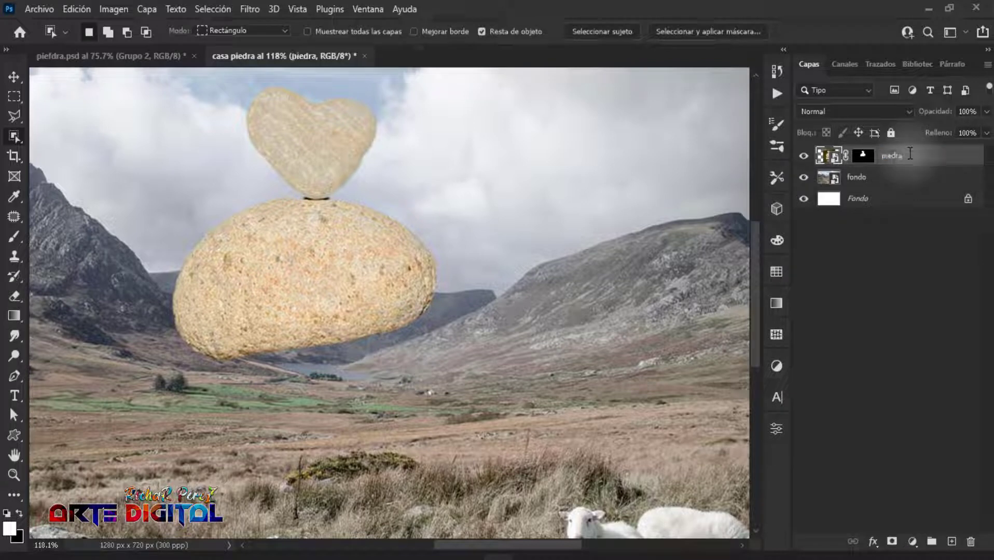
key(Return)
key(ctrl+minus)
key(ctrl+minus)
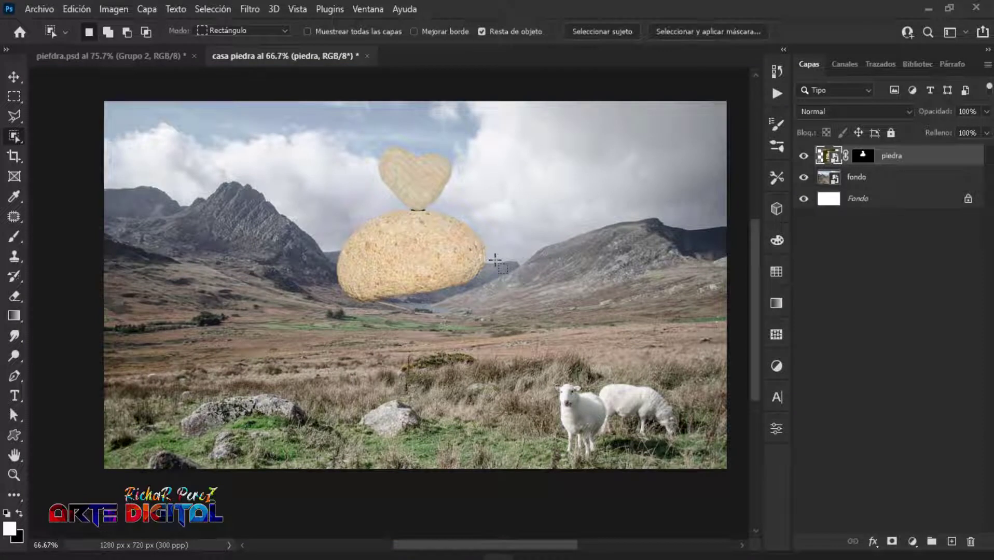
- Free-transform the stones, shifting them lower-left and stretching them taller
key(ctrl+t)
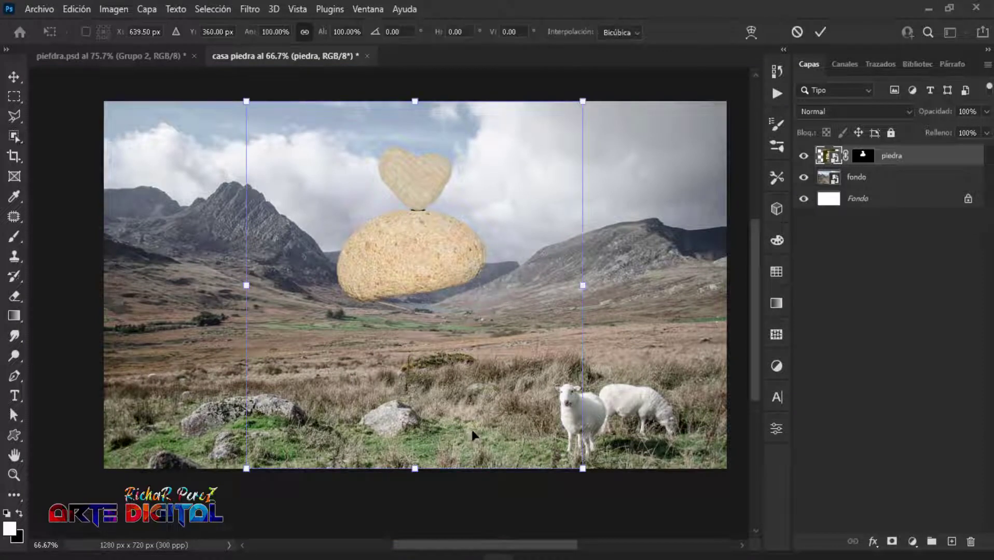
mouse_move(456, 342)
mouse_down()
mouse_move(458, 362)
mouse_move(402, 393)
mouse_up()
scroll(394, 438, down, 2)
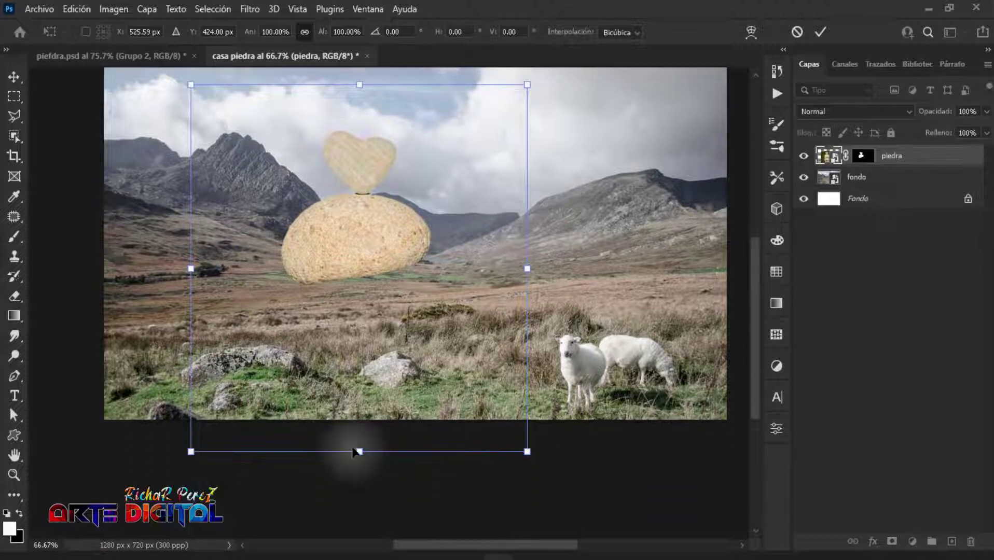
alt+scroll(384, 425, down, 3)
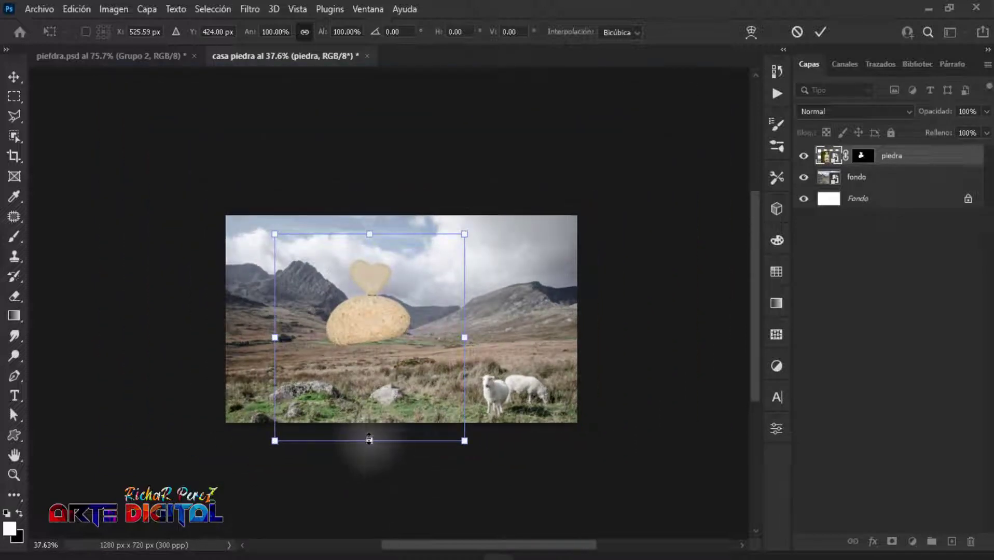
drag(380, 450, 381, 533)
mouse_move(423, 439)
mouse_down()
mouse_move(379, 484)
mouse_move(397, 437)
mouse_move(415, 295)
mouse_up()
scroll(397, 437, down, 5)
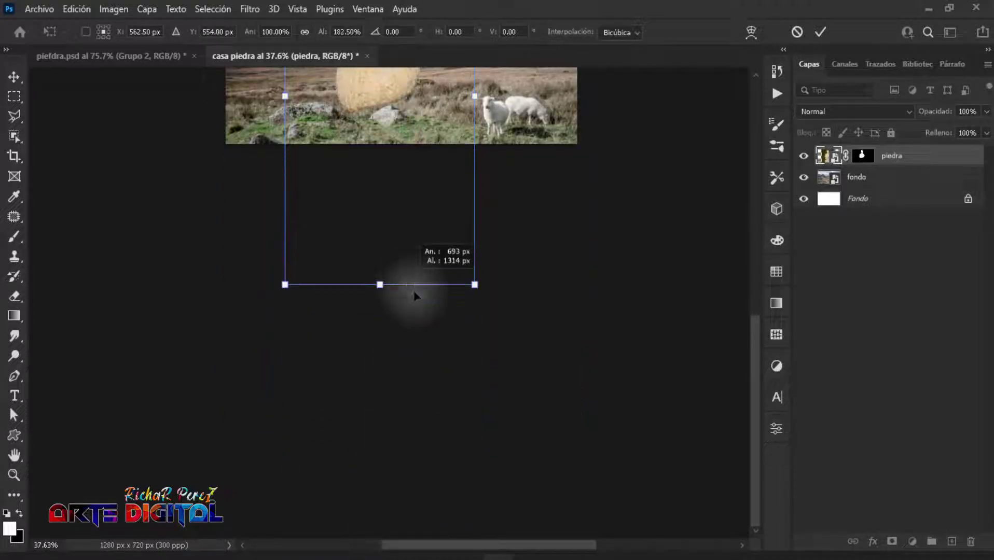
scroll(466, 372, up, 5)
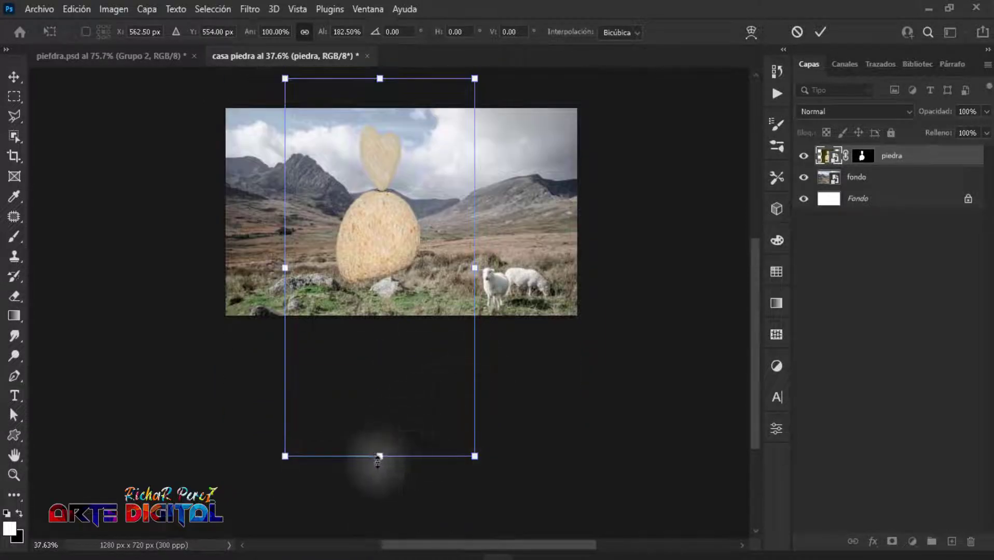
- Widen the stones, set them onto the grassy ground and apply the transform
drag(380, 456, 380, 472)
scroll(394, 415, up, 3)
drag(468, 401, 496, 403)
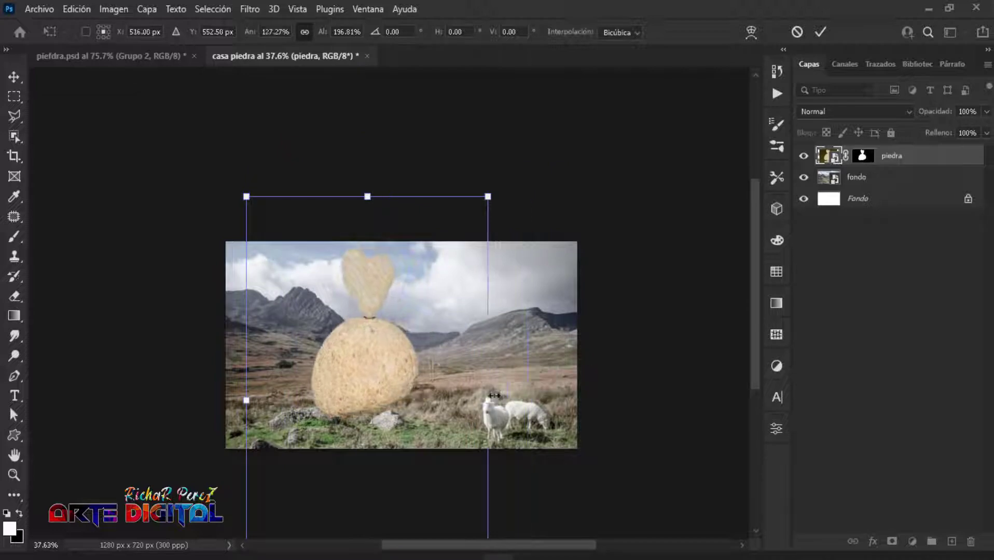
drag(279, 383, 359, 391)
key(Return)
key(b)
key(ctrl+0)
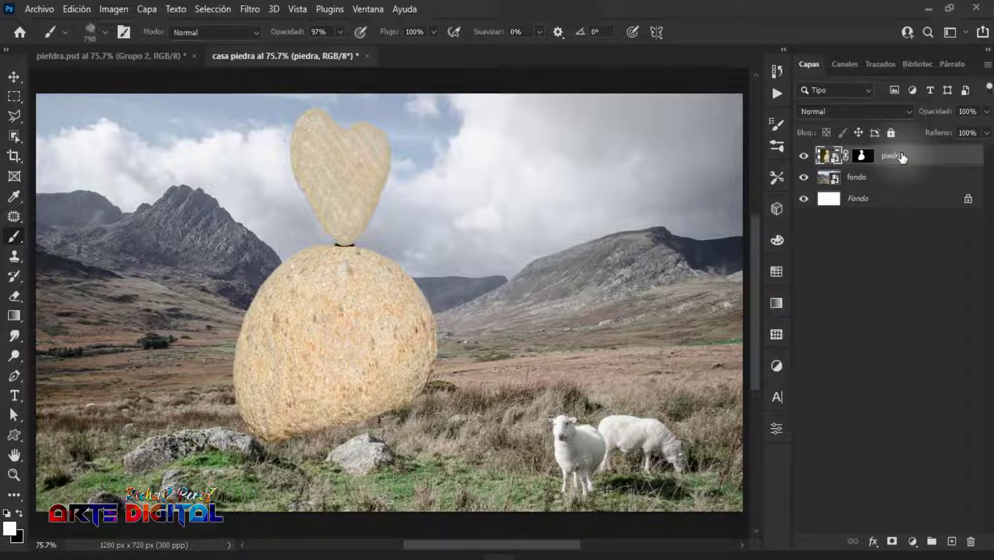
- Duplicate piedra, hide the original, and convert piedra copia to a smart object
key(ctrl+j)
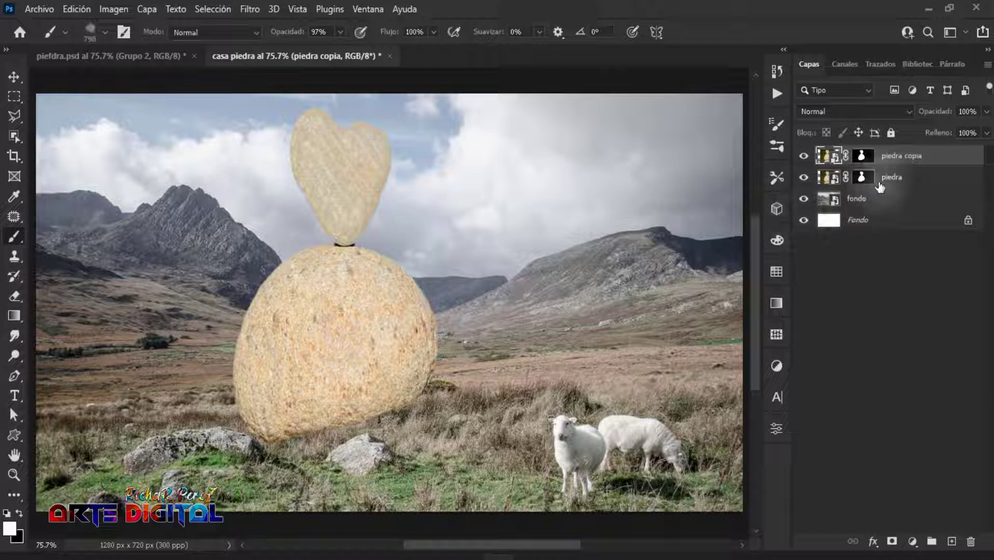
click(804, 177)
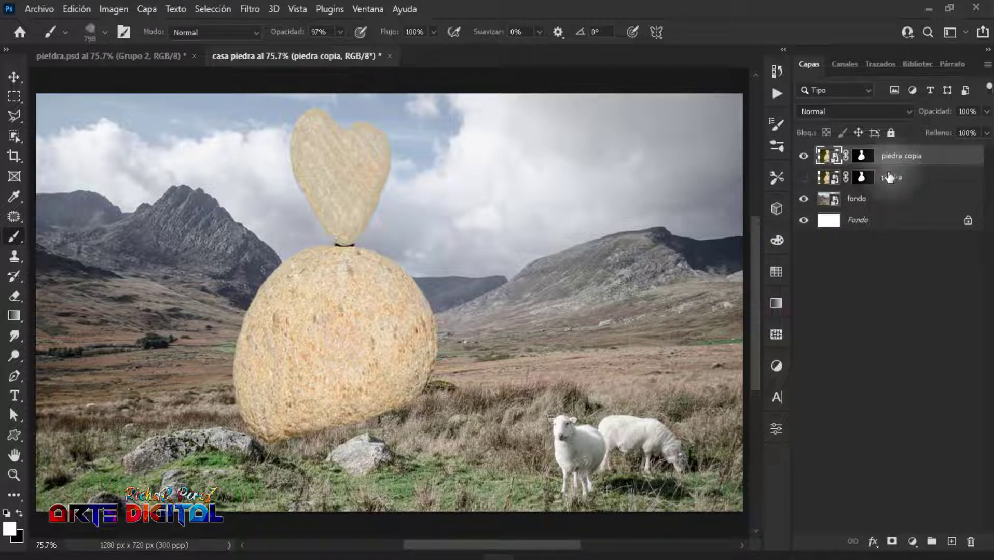
right_click(904, 158)
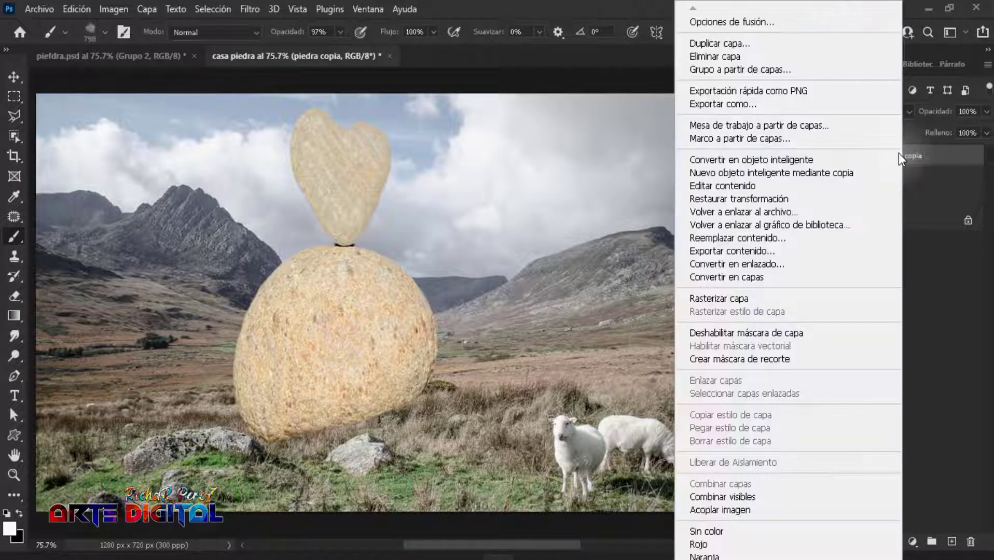
click(763, 165)
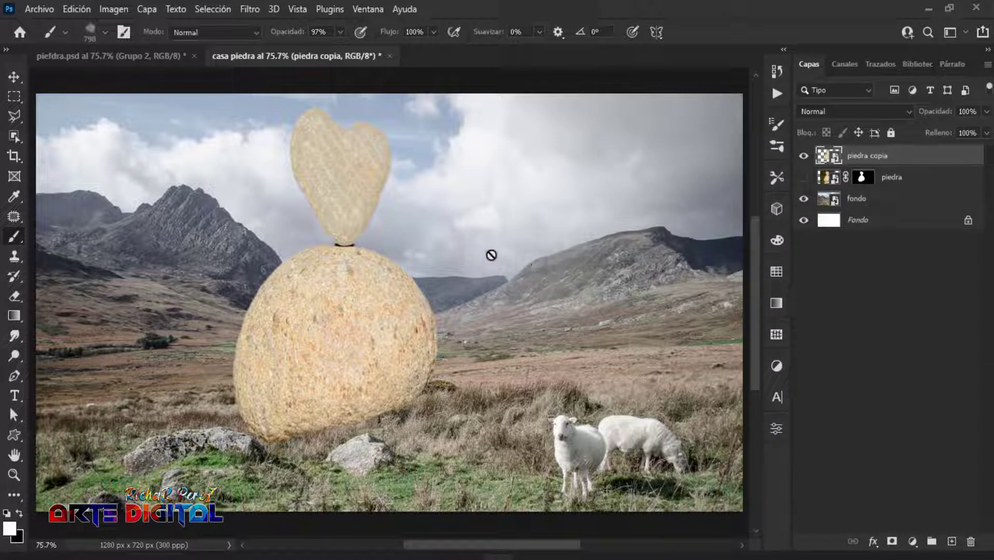
- Add a layer mask to piedra copia and choose the 798 grass-edged brush in black
click(892, 542)
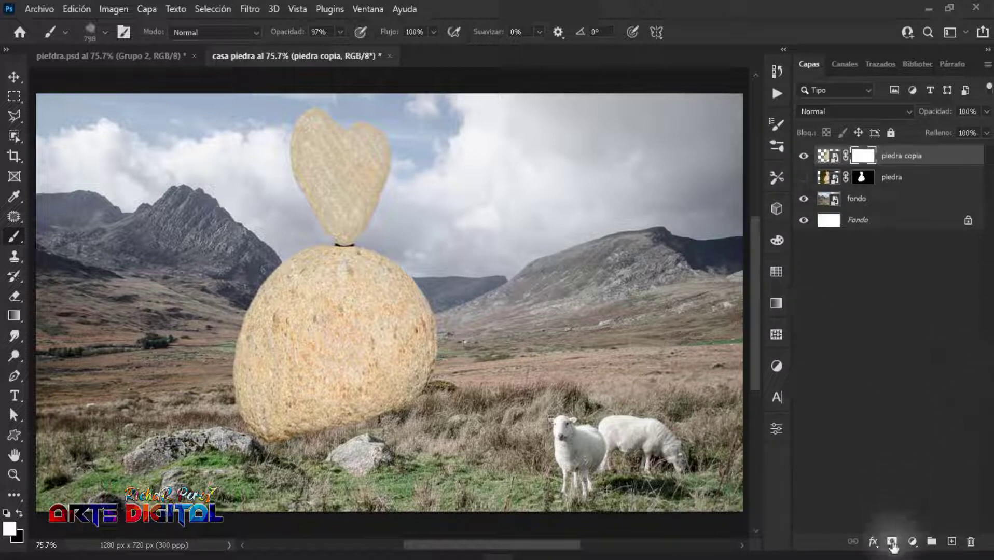
key(x)
drag(421, 315, 274, 333)
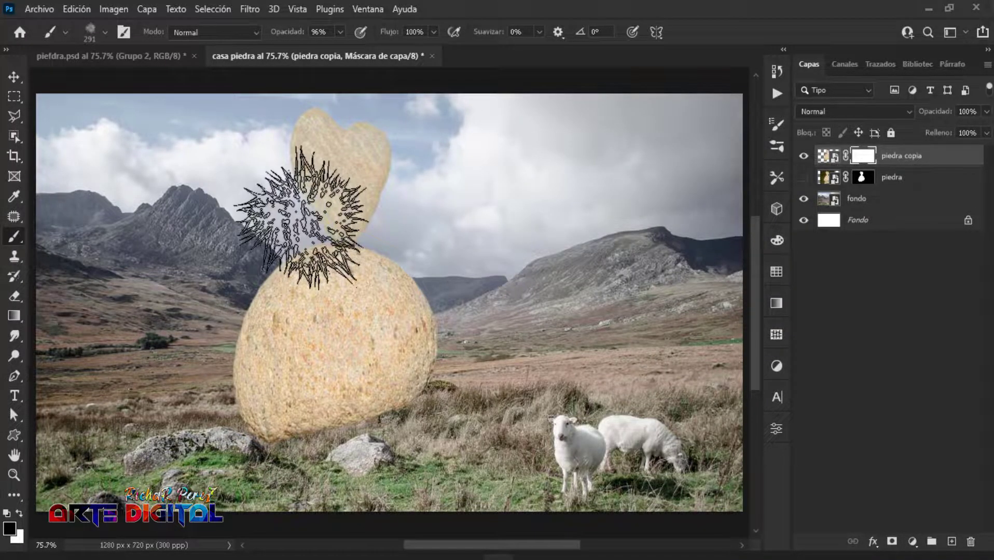
right_click(308, 159)
click(669, 407)
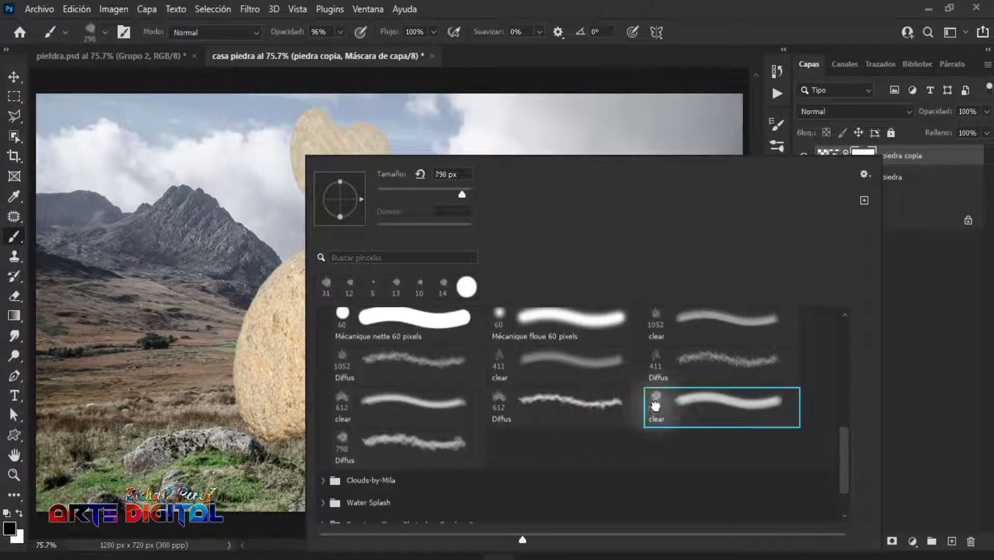
key(Return)
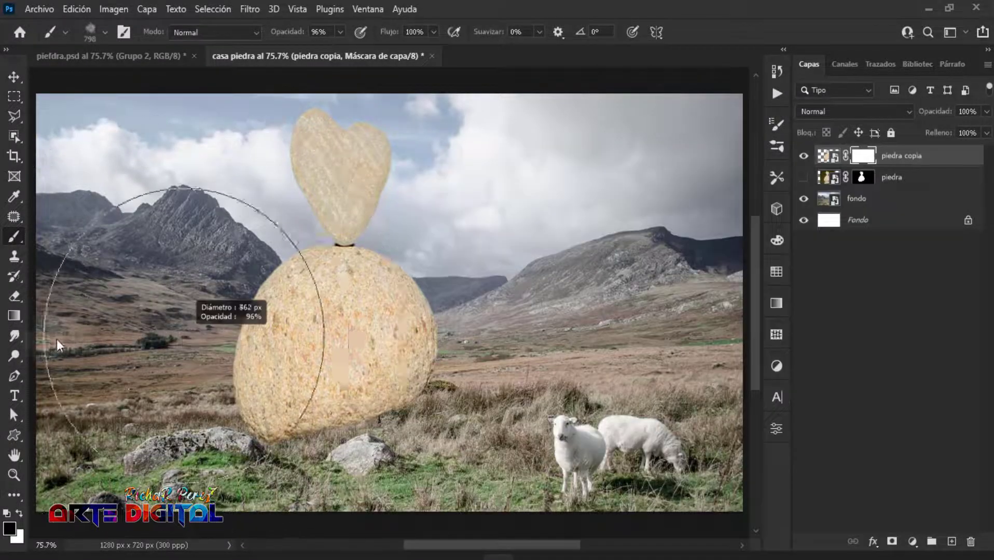
drag(235, 322, 180, 332)
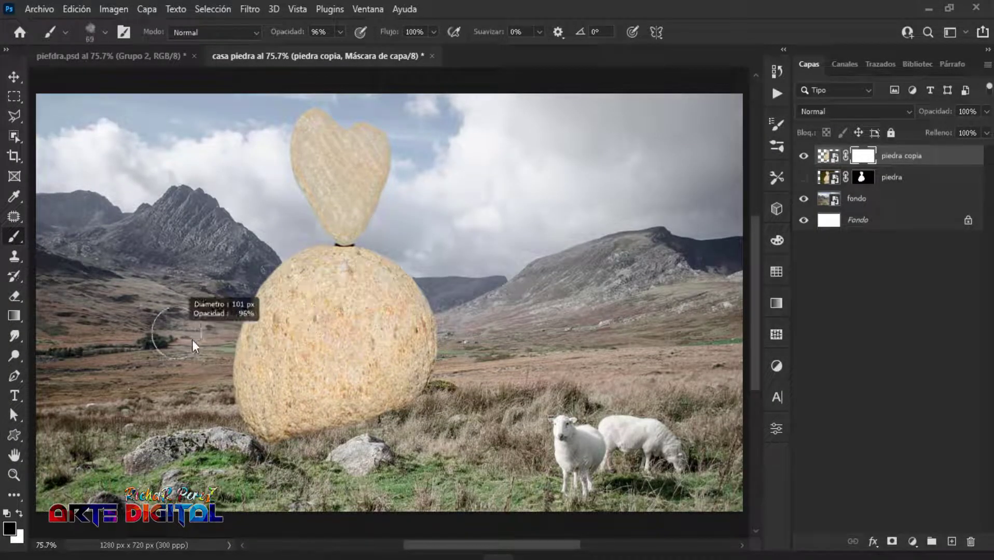
- Set the grass brush to black at 100% opacity and 62 px size
alt+scroll(363, 410, up, 3)
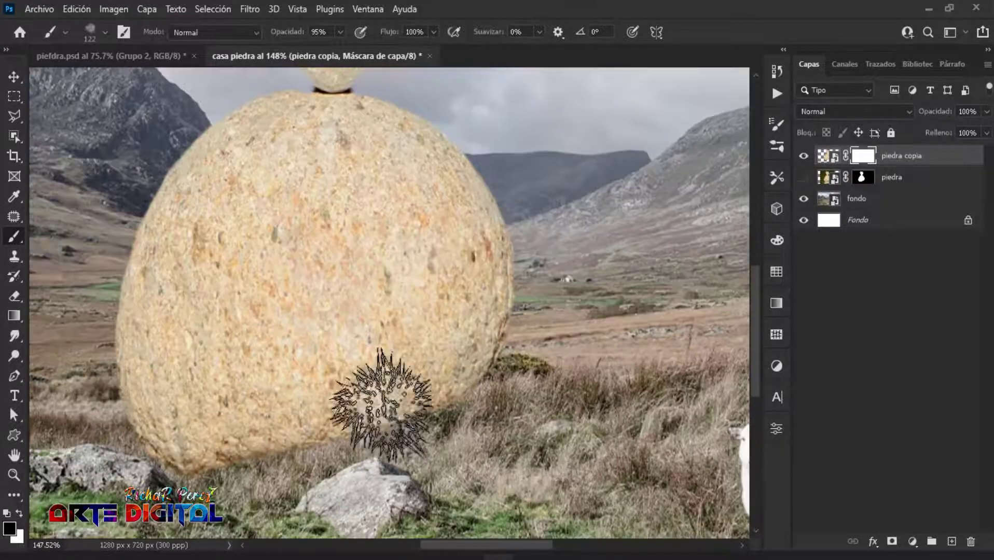
scroll(382, 405, down, 2)
scroll(369, 400, down, 2)
drag(289, 349, 235, 342)
alt+scroll(226, 342, up, 1)
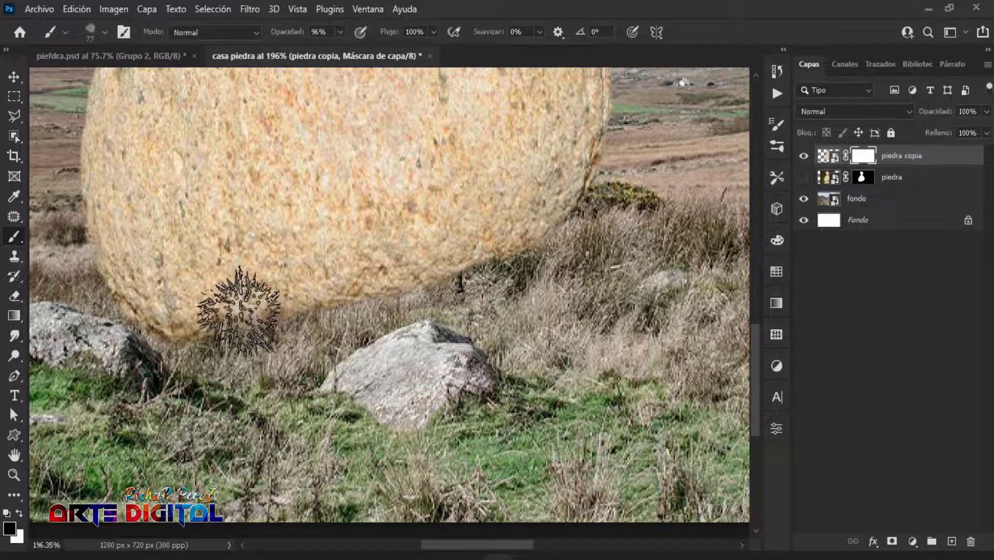
key(x)
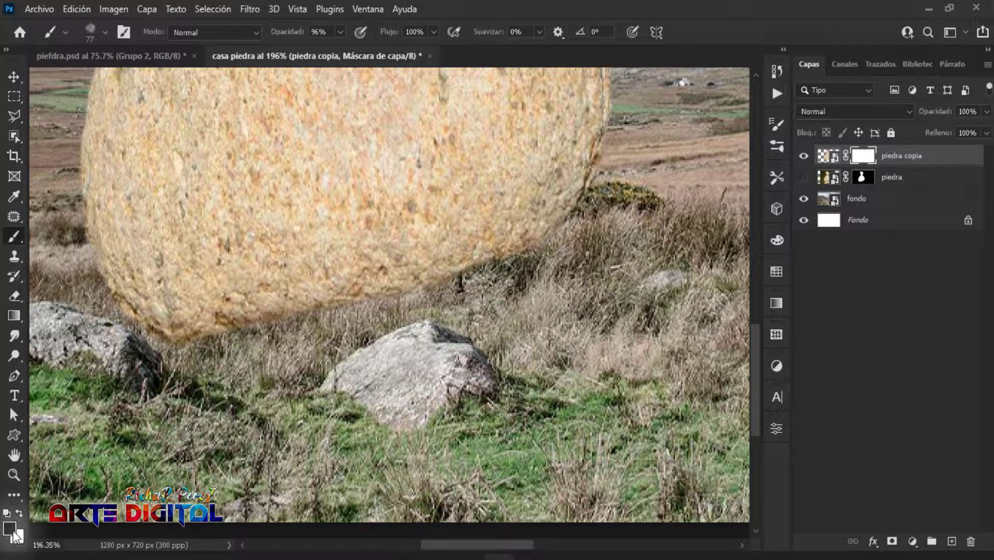
key(x)
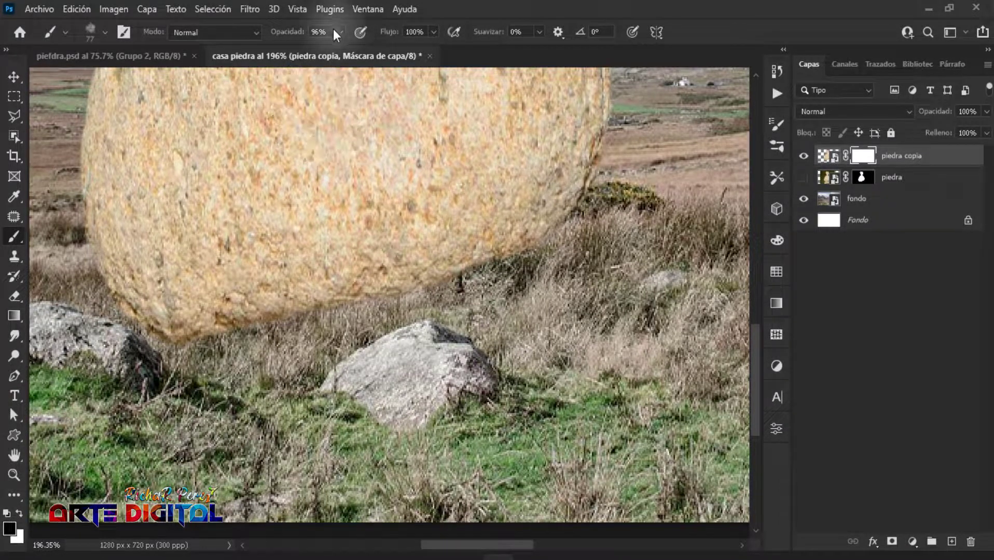
click(340, 32)
drag(340, 50, 406, 45)
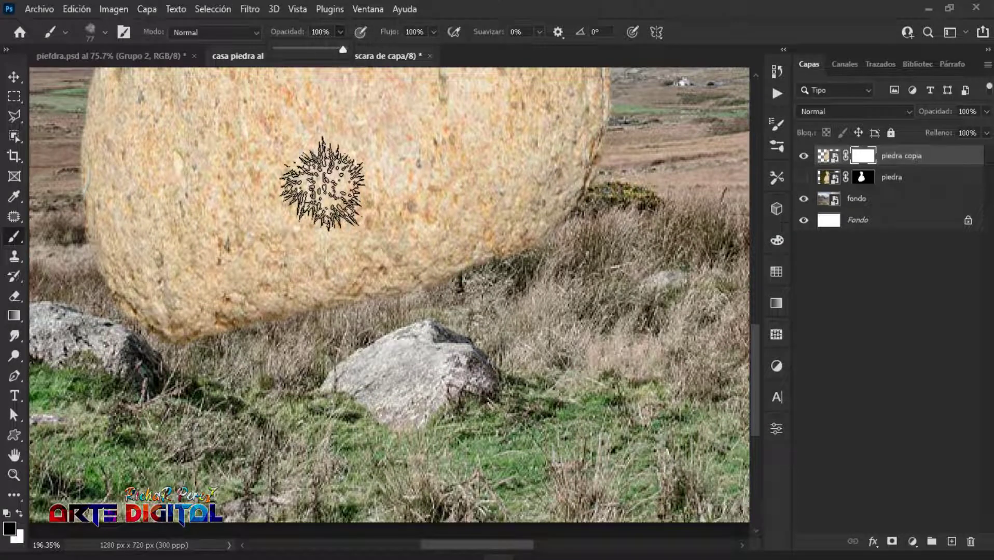
right_click(314, 174)
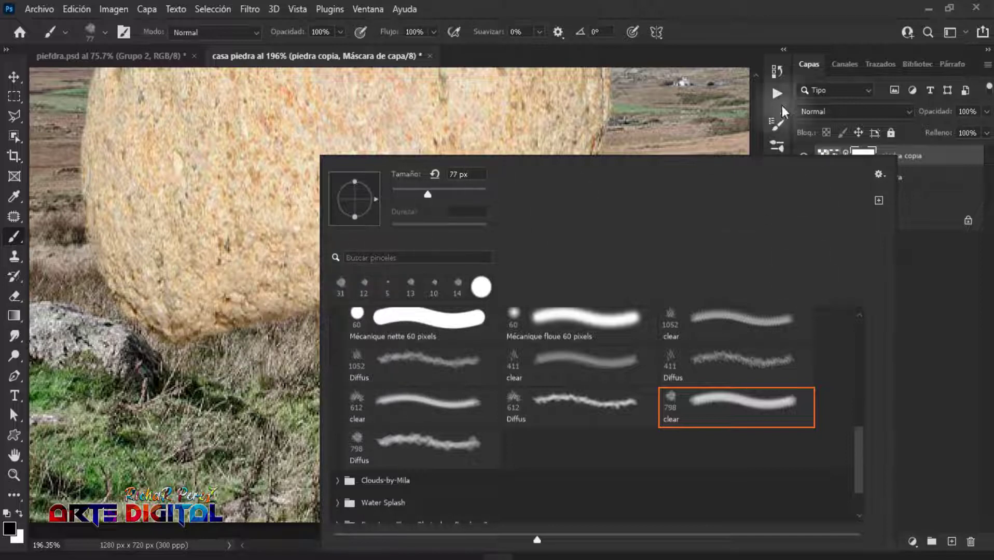
click(490, 156)
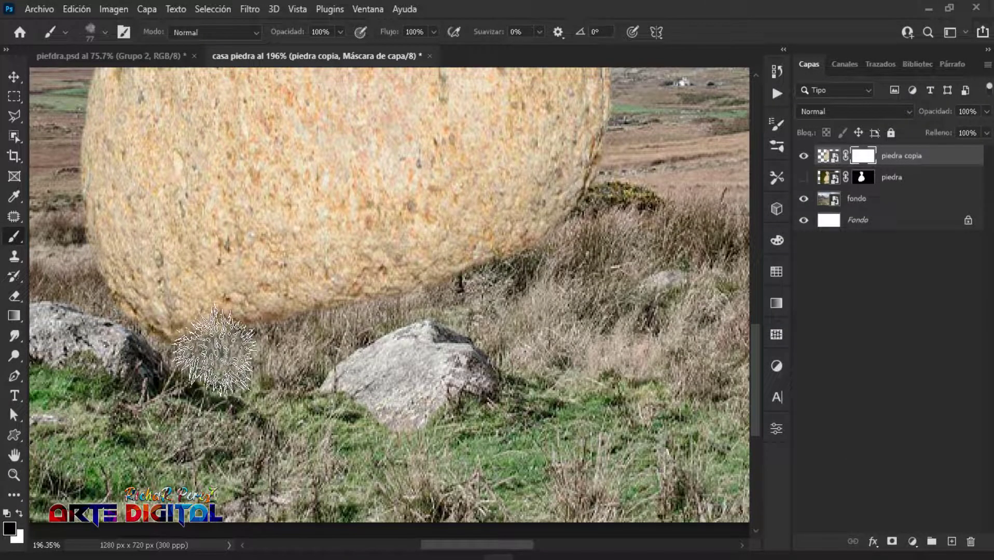
alt+right_click(218, 356)
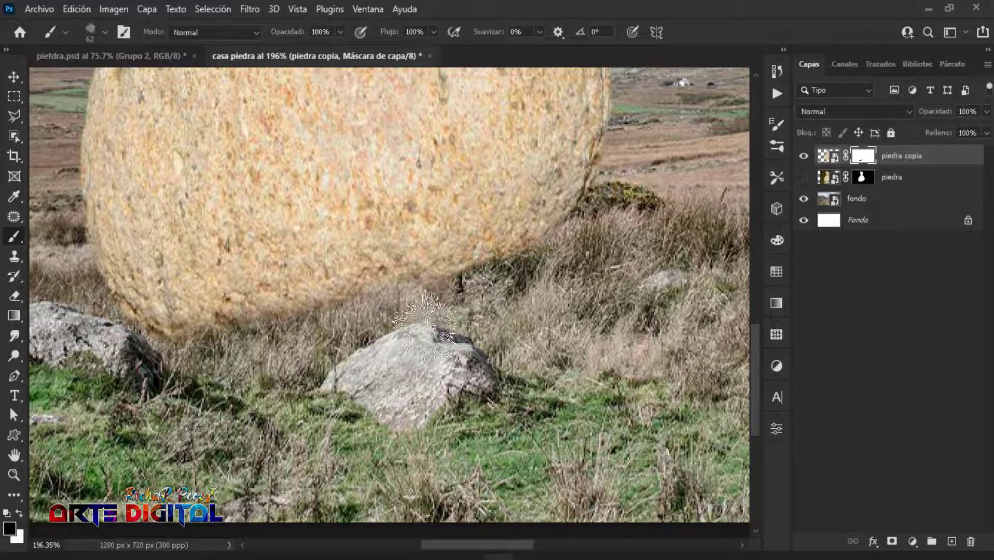
- Paint the mask along the boulder's bottom edge so grass overlaps its base
drag(457, 319, 581, 262)
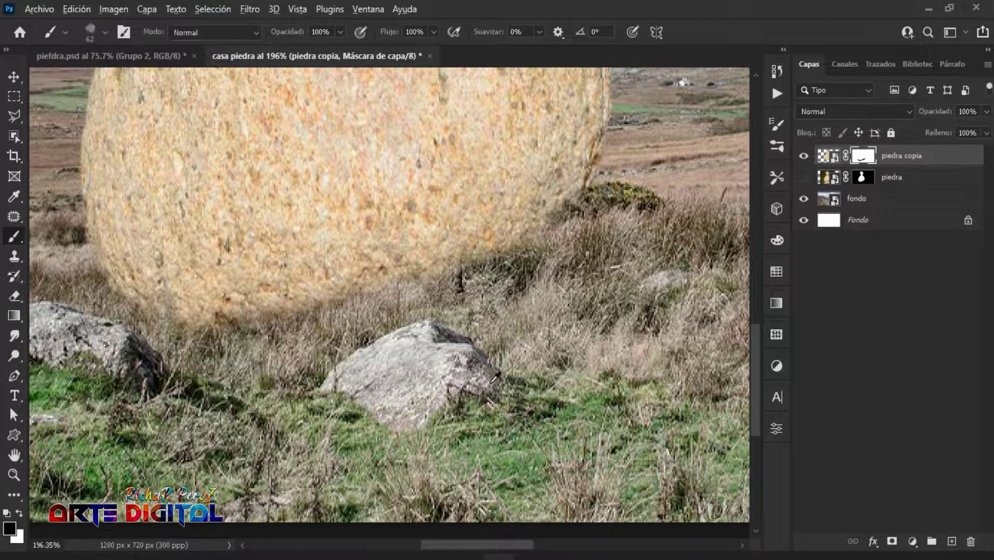
key(ctrl+0)
scroll(492, 363, up, 1)
scroll(492, 363, up, 3)
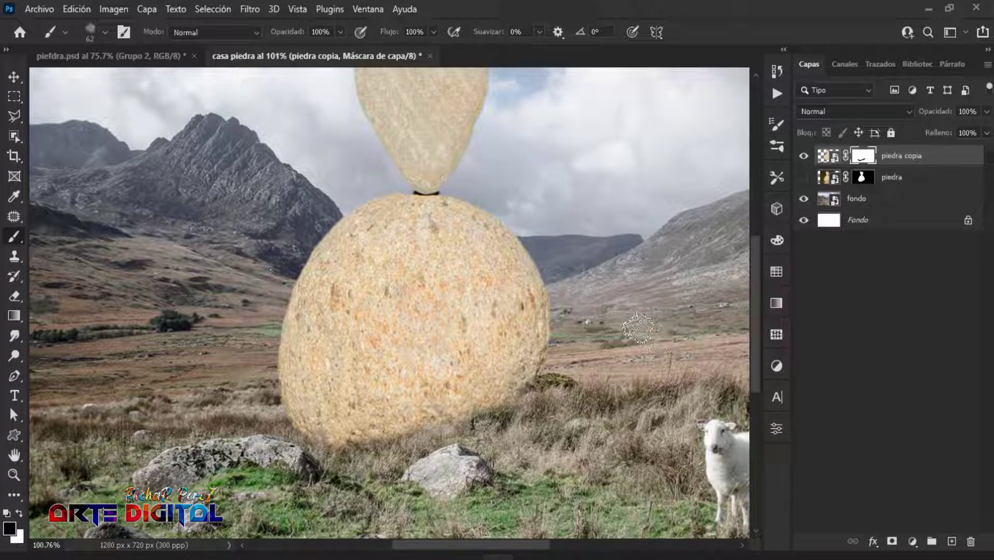
- Add a Levels layer clipped to piedra copia with input black 7 and output white 236
click(911, 542)
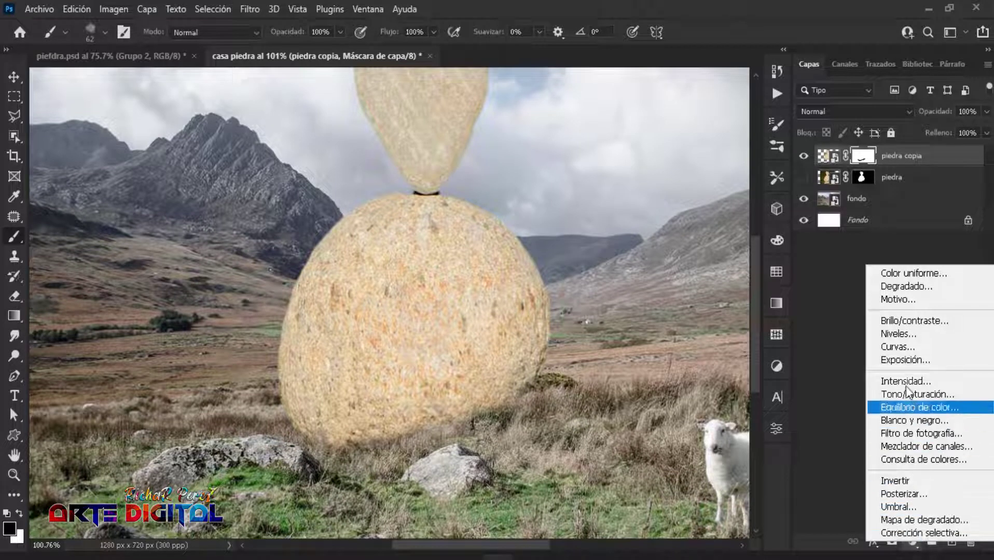
click(897, 334)
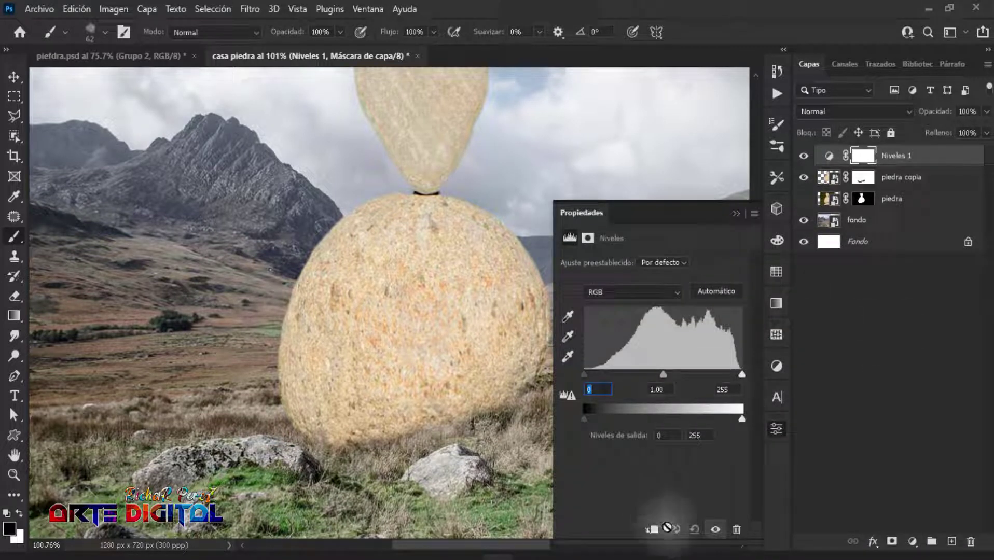
click(652, 529)
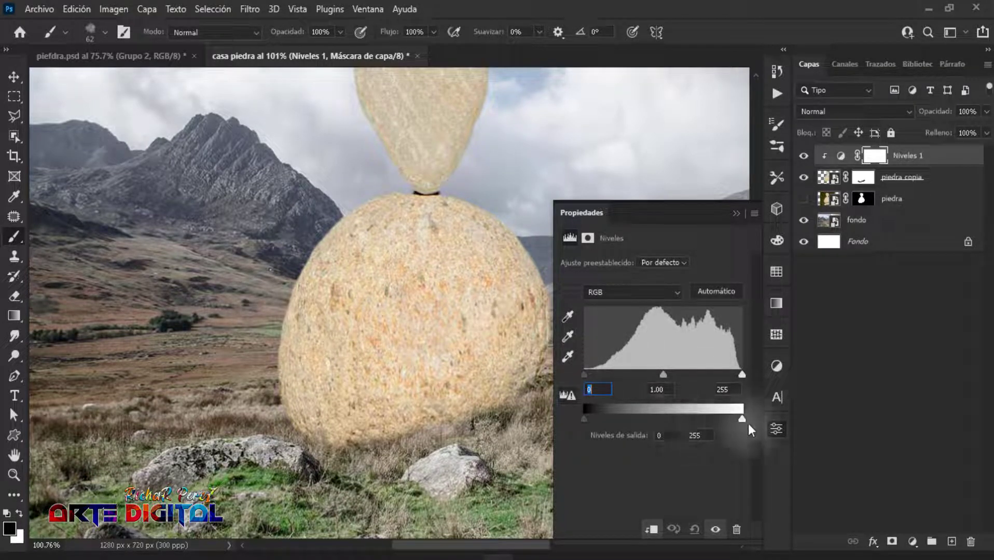
click(690, 435)
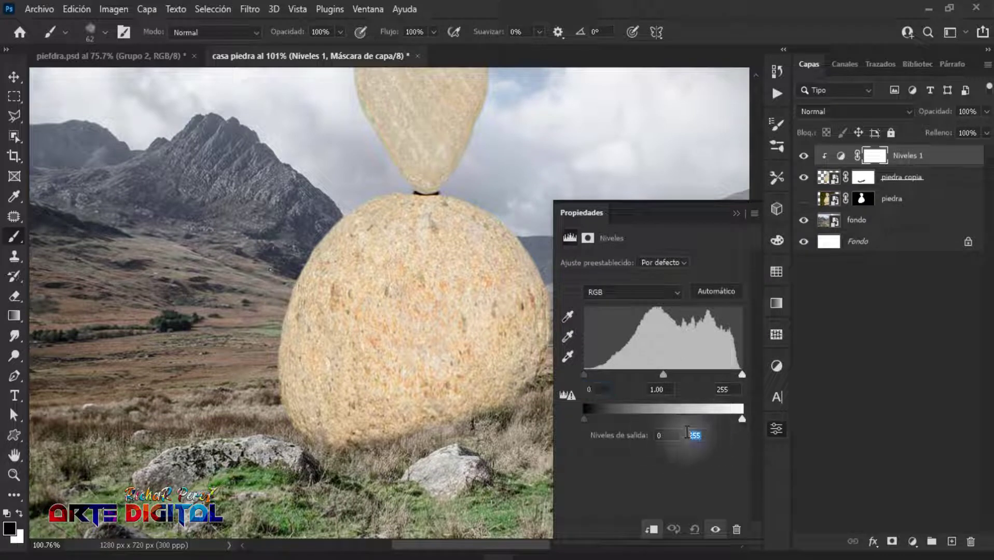
text(2)
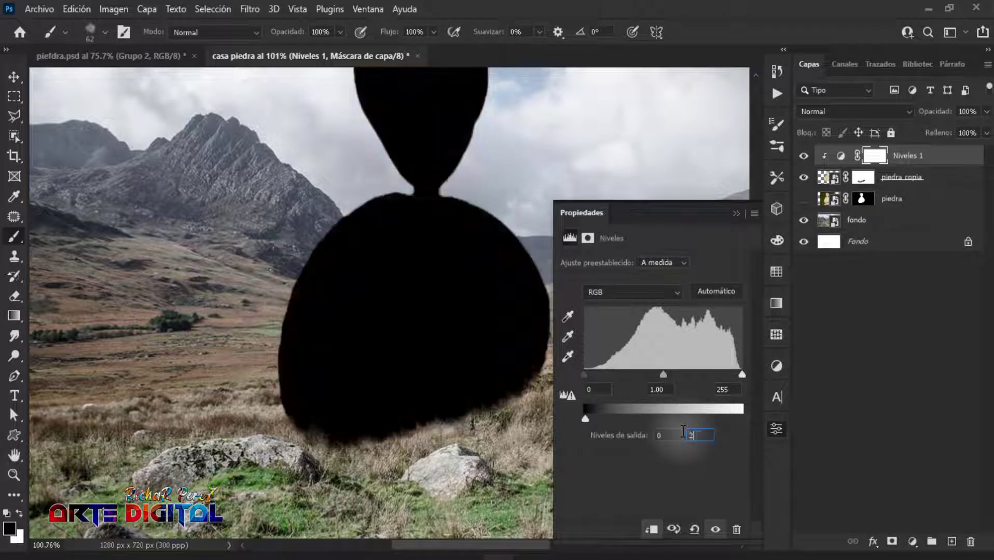
text(36)
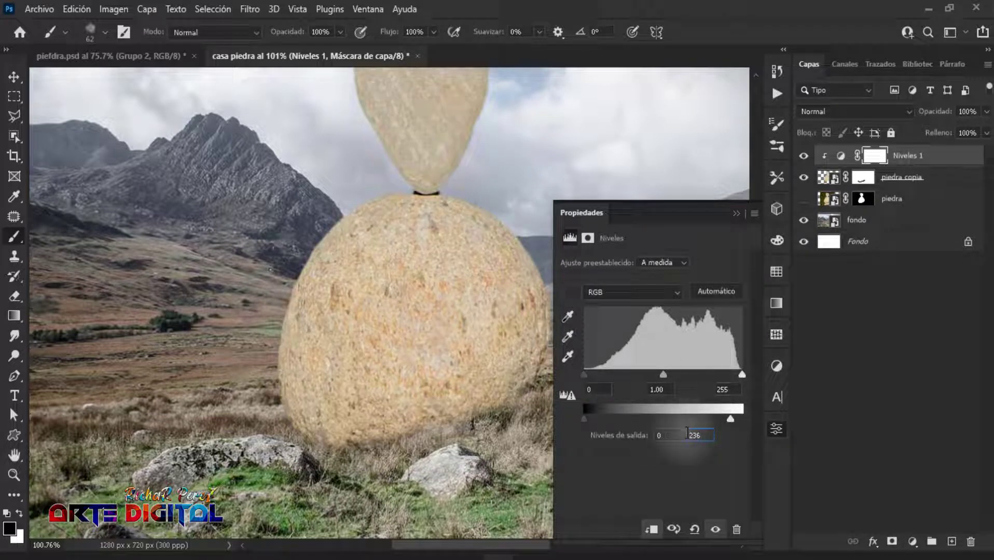
click(596, 386)
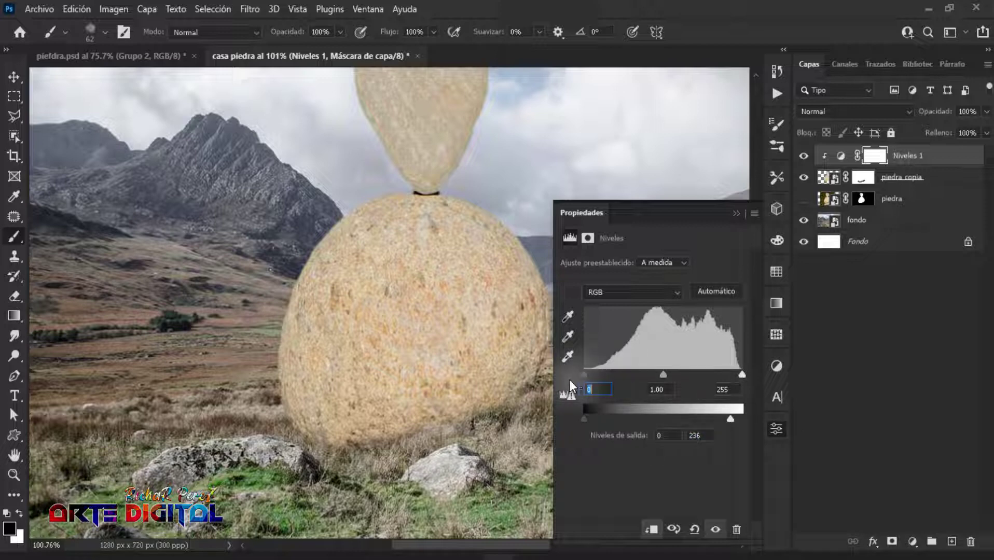
text(7)
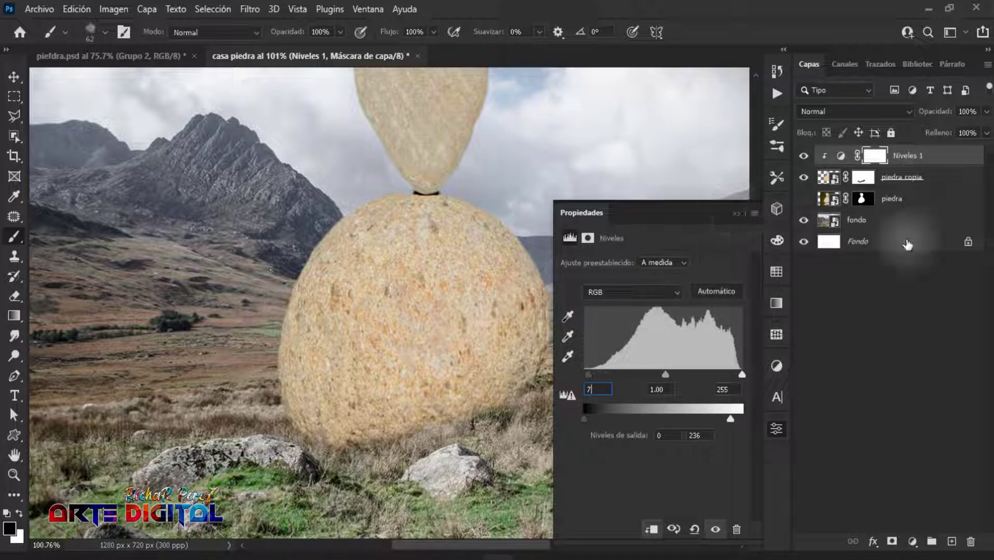
click(912, 542)
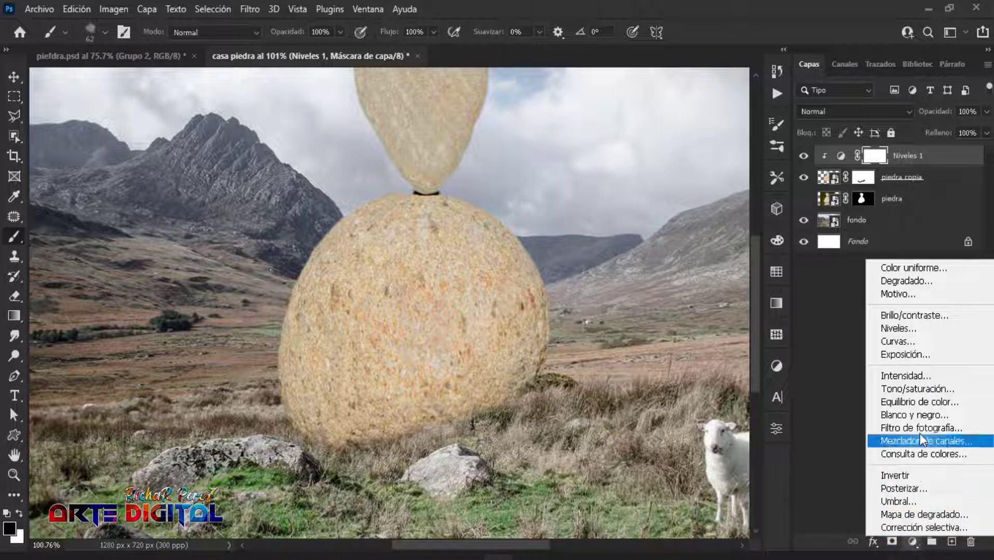
- Add a clipped Color Balance layer with midtones Cyan-Red -47 and Yellow-Blue -36
click(918, 402)
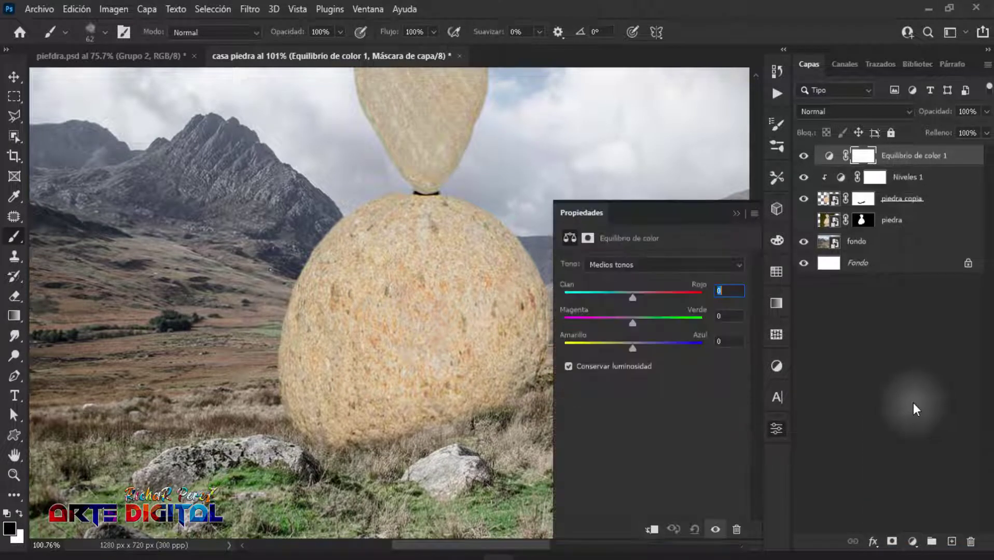
click(652, 529)
text(-47)
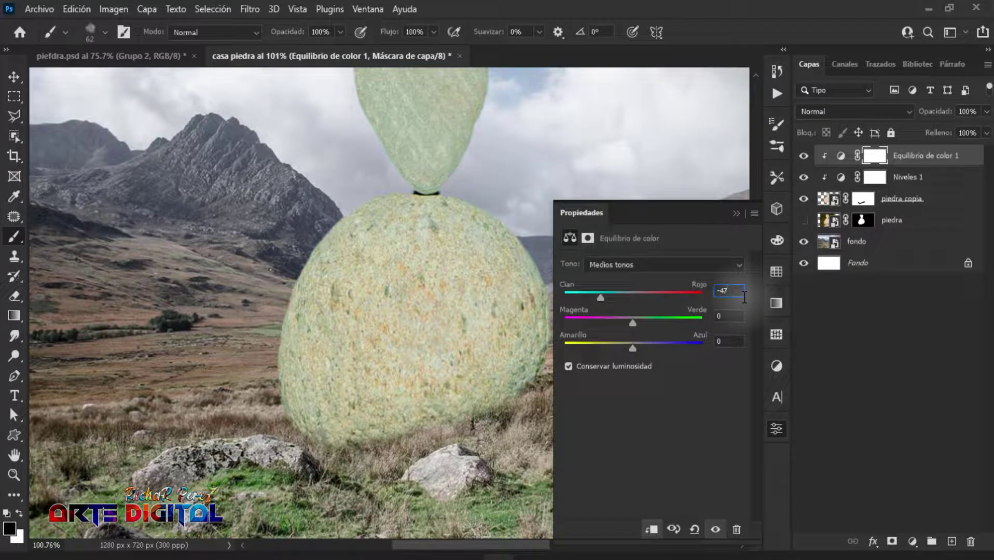
click(732, 339)
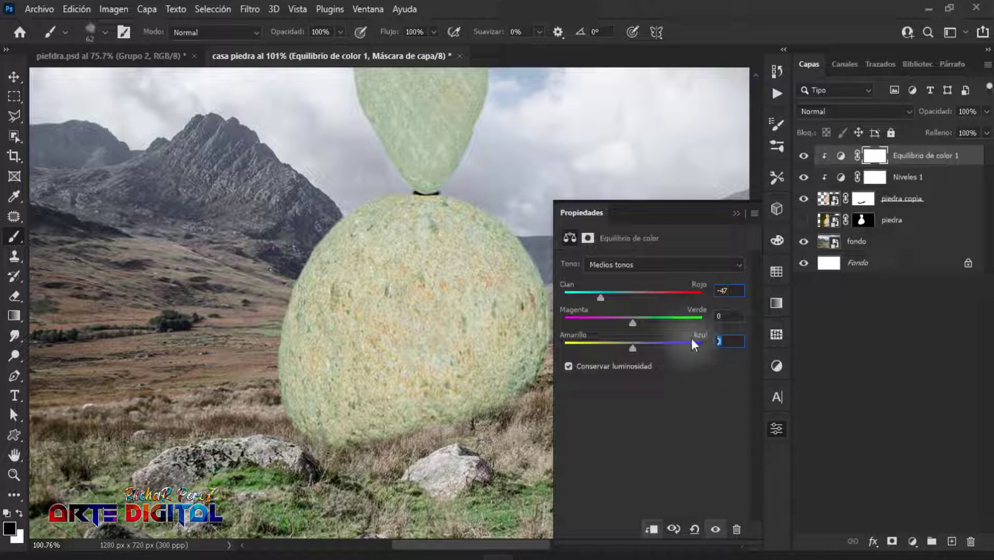
text(-36)
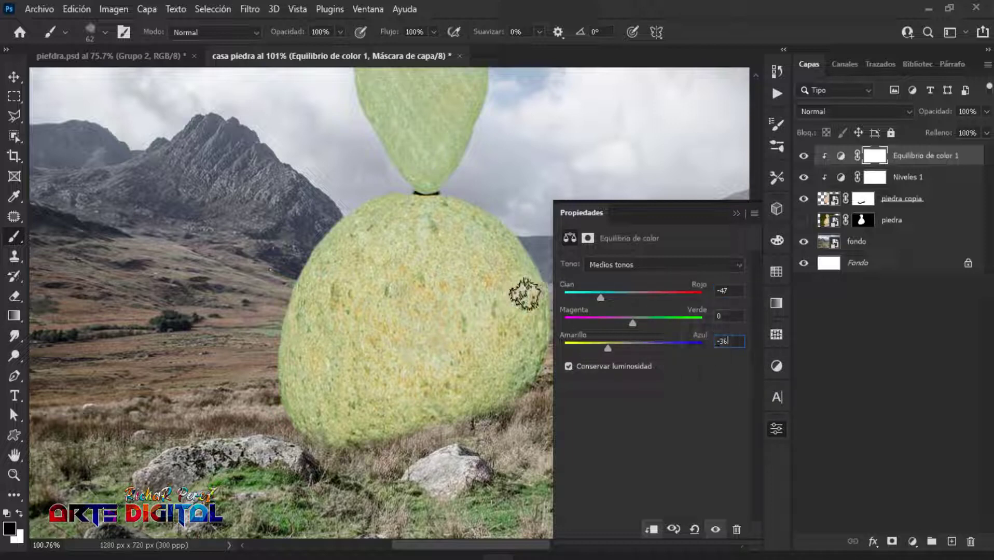
click(736, 213)
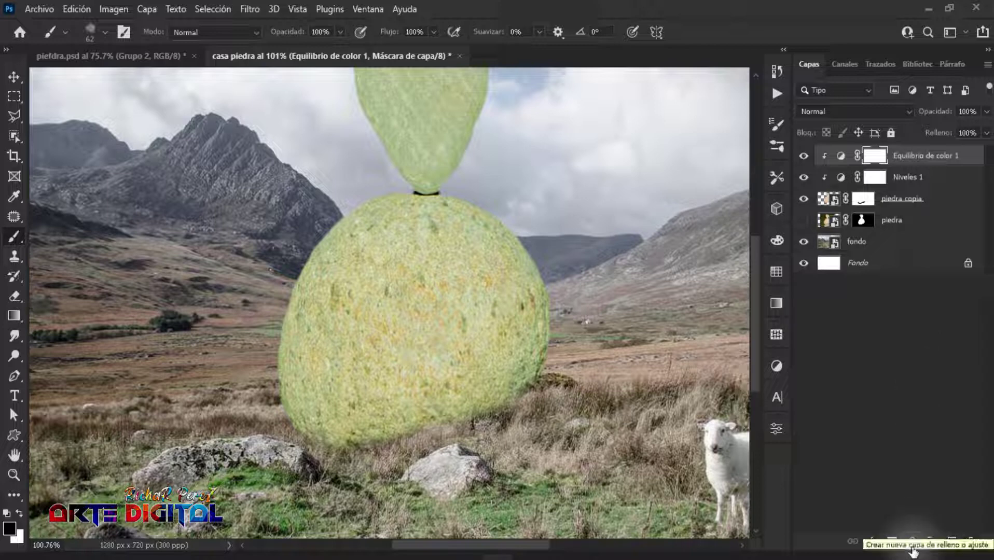
click(912, 542)
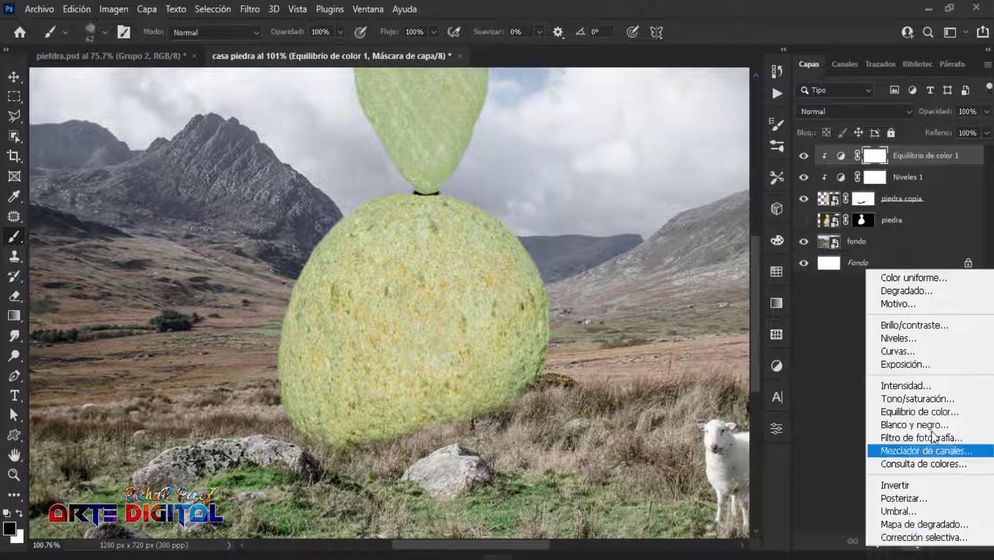
- Add a Hue/Saturation layer clipped to the stones, with saturation -73
click(917, 398)
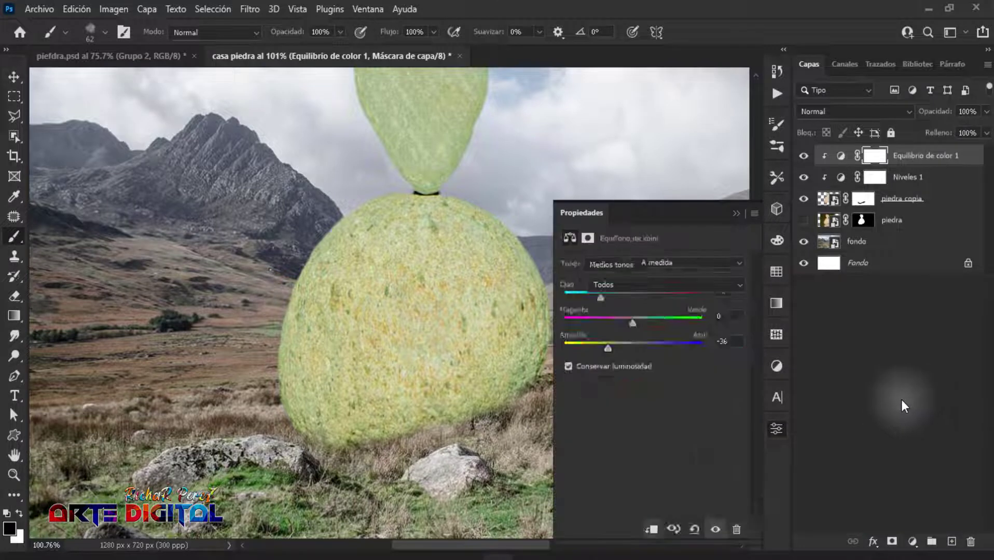
click(652, 530)
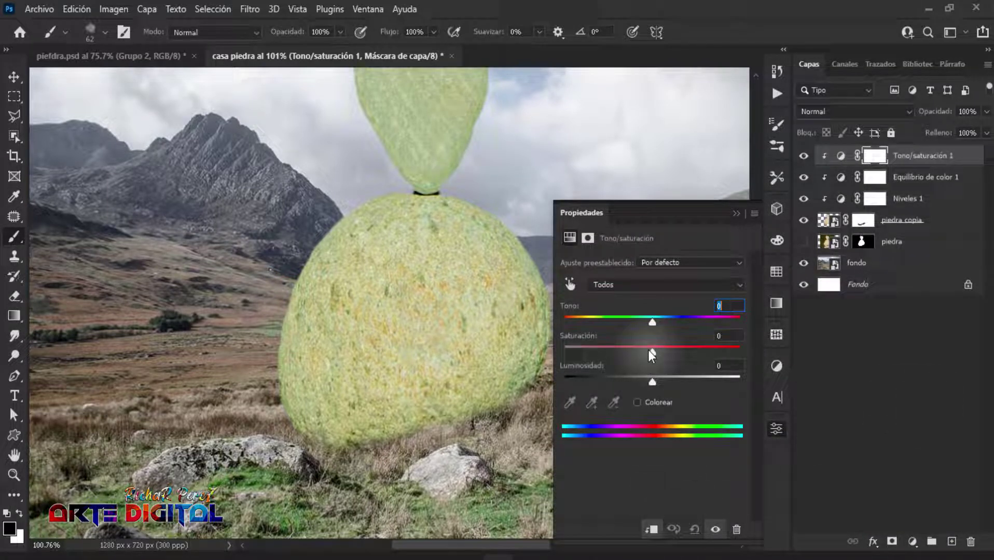
drag(648, 351, 619, 353)
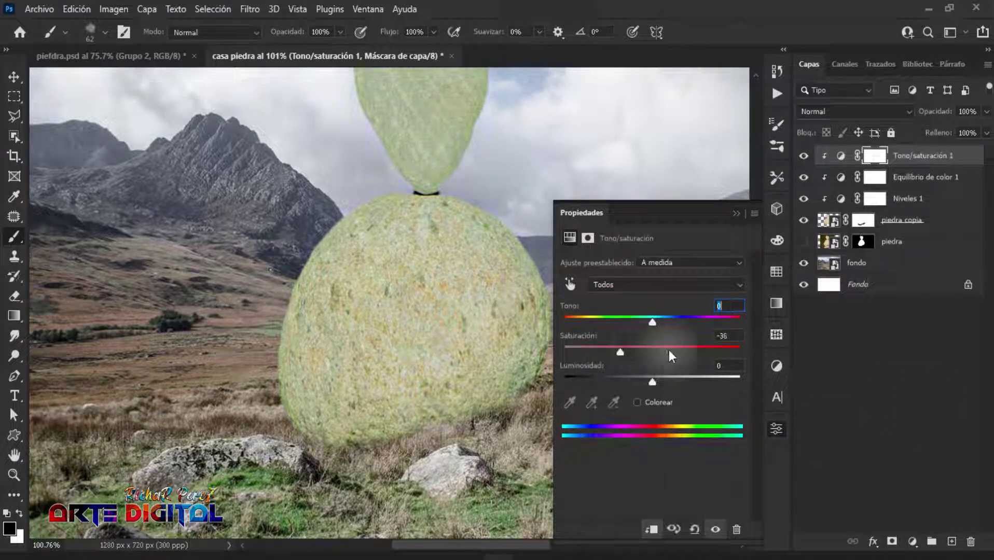
text(-73)
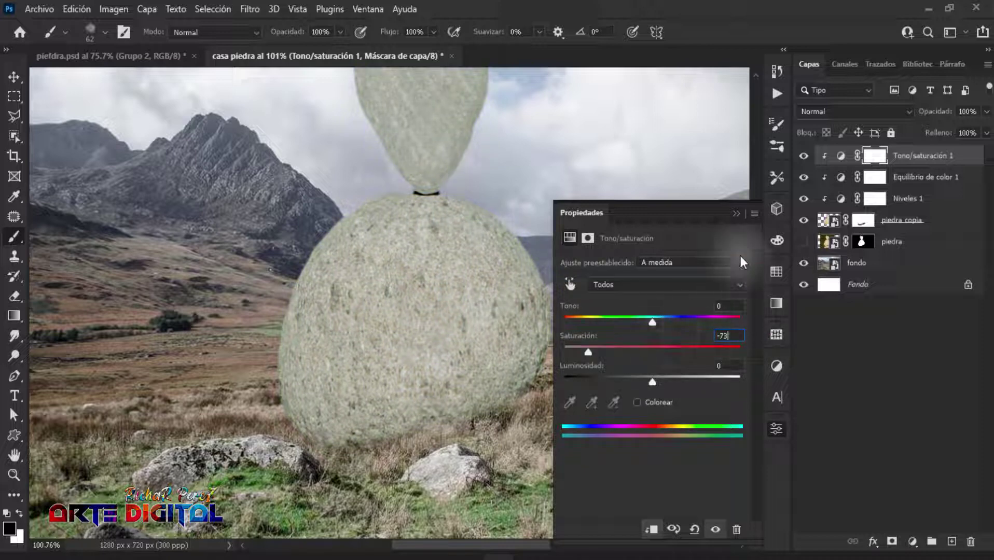
click(734, 214)
key(ctrl+0)
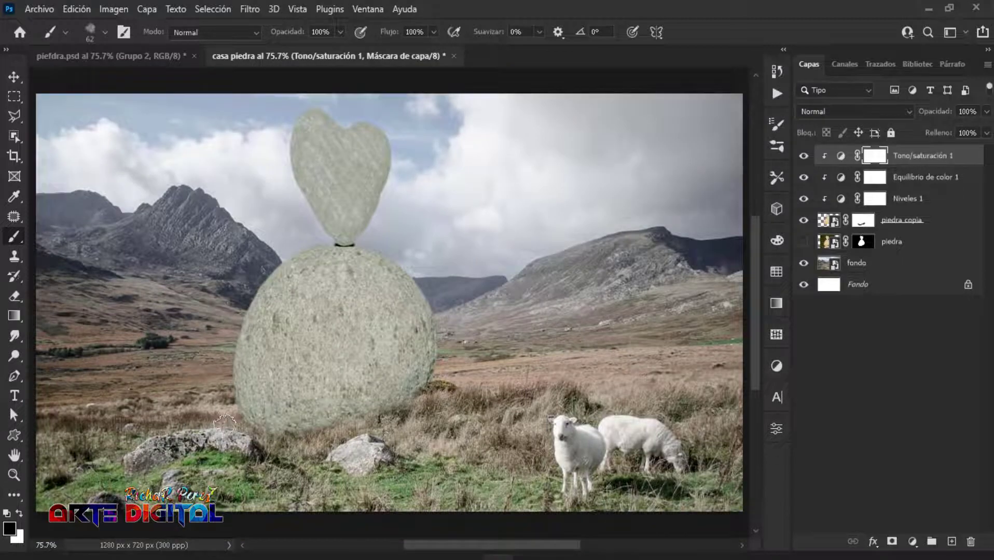
scroll(194, 459, up, 2)
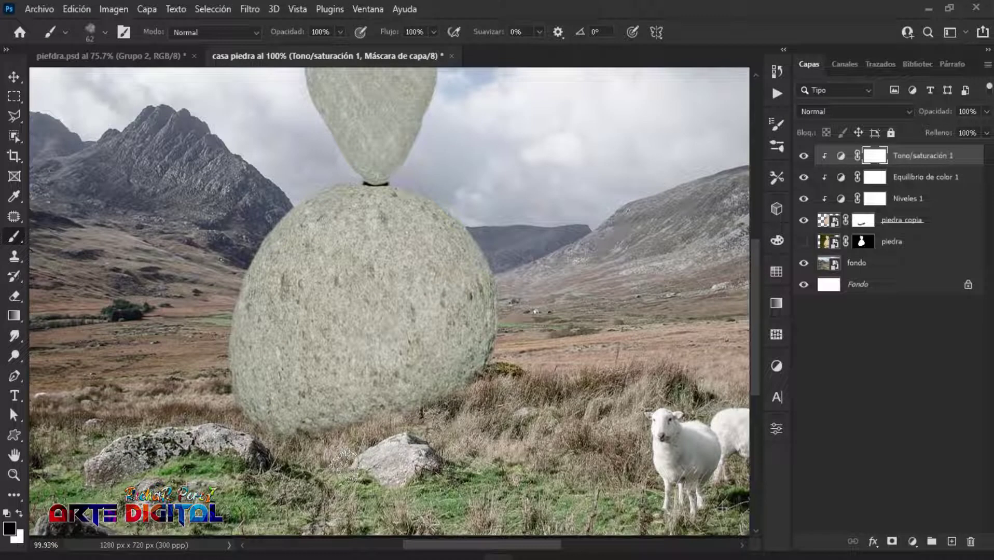
scroll(373, 458, up, 2)
scroll(376, 452, down, 1)
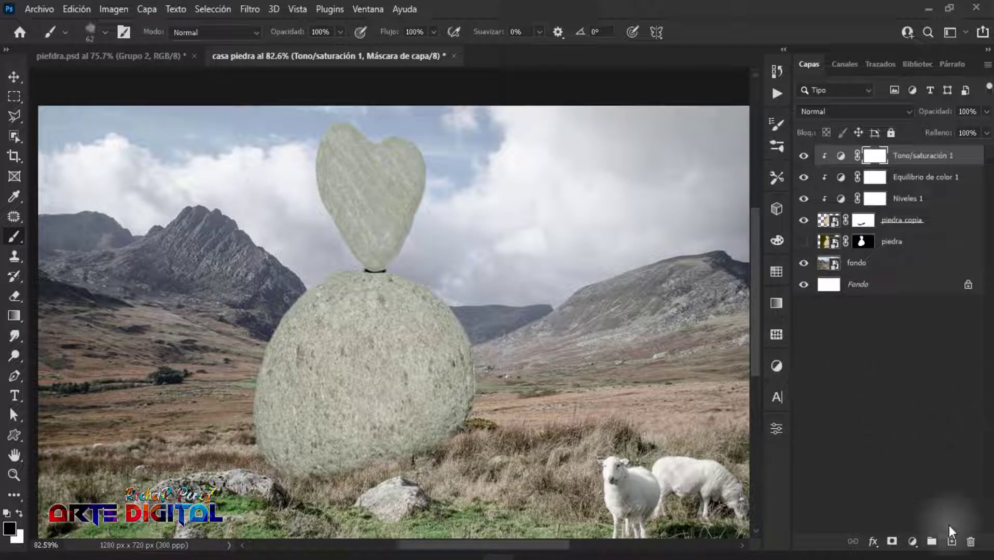
- Add a Brightness/Contrast layer clipped to the stones, with brightness -138
click(912, 541)
click(893, 321)
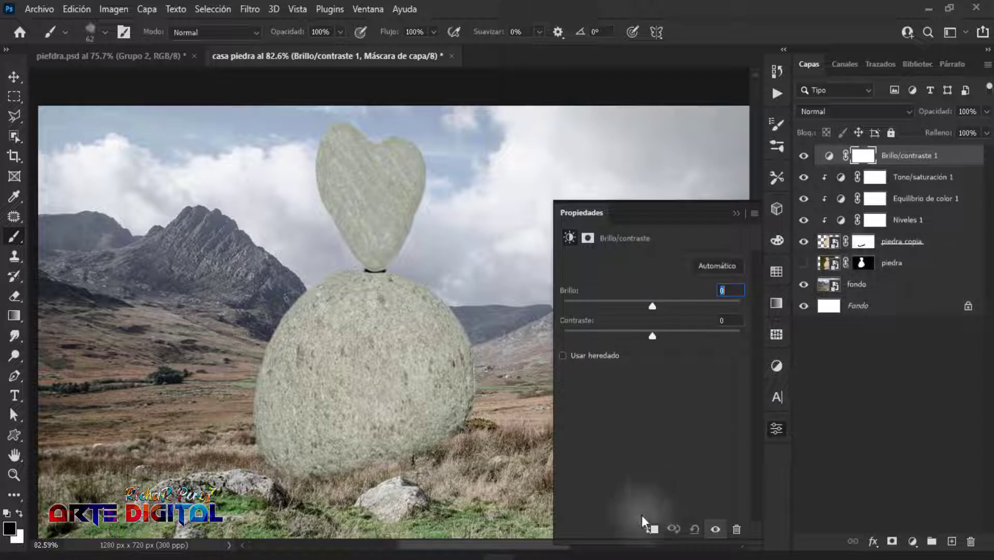
click(651, 528)
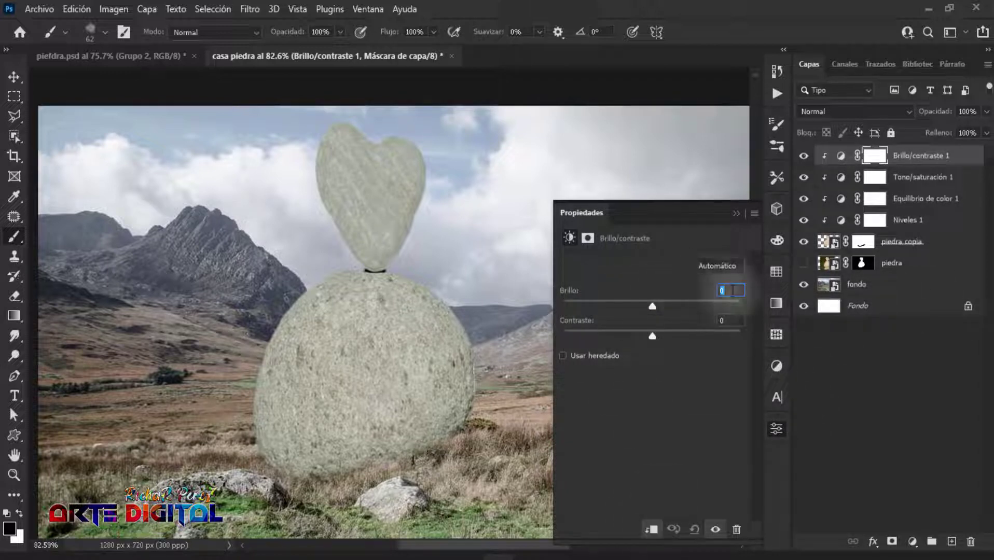
drag(652, 306, 602, 307)
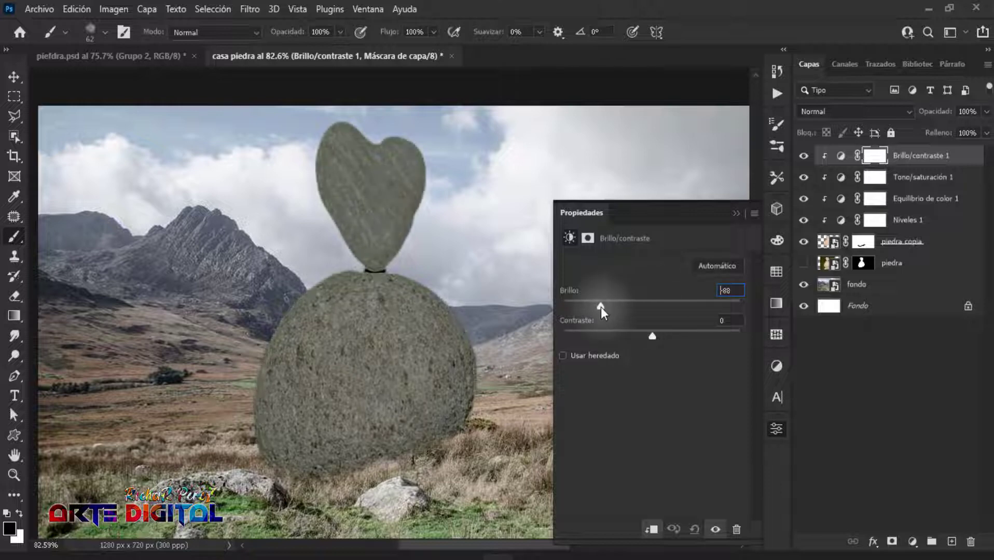
click(726, 291)
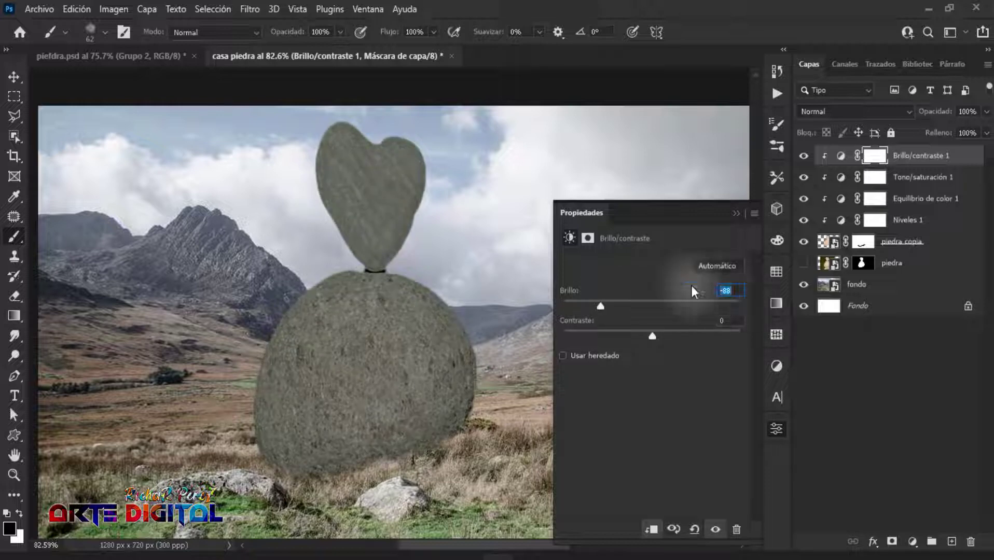
text(-138)
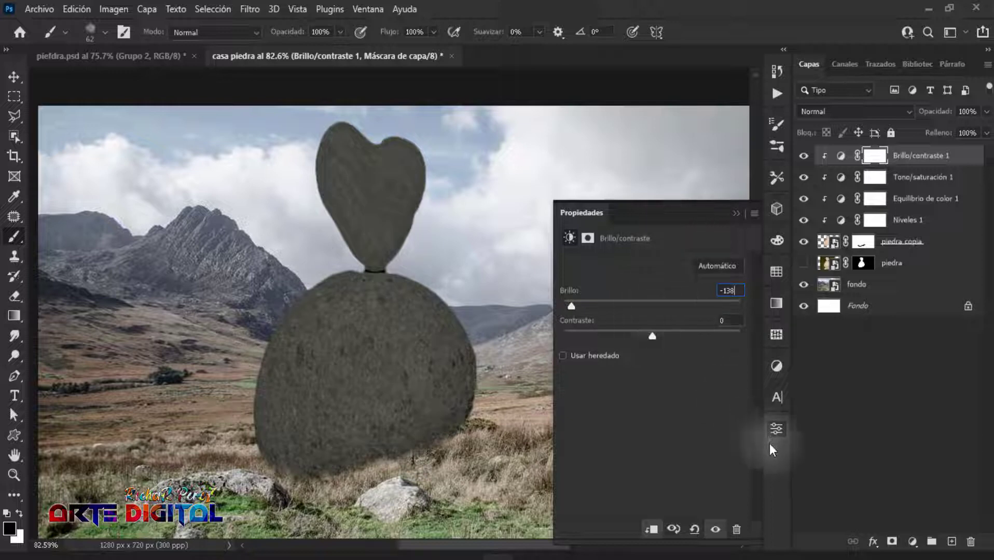
click(734, 213)
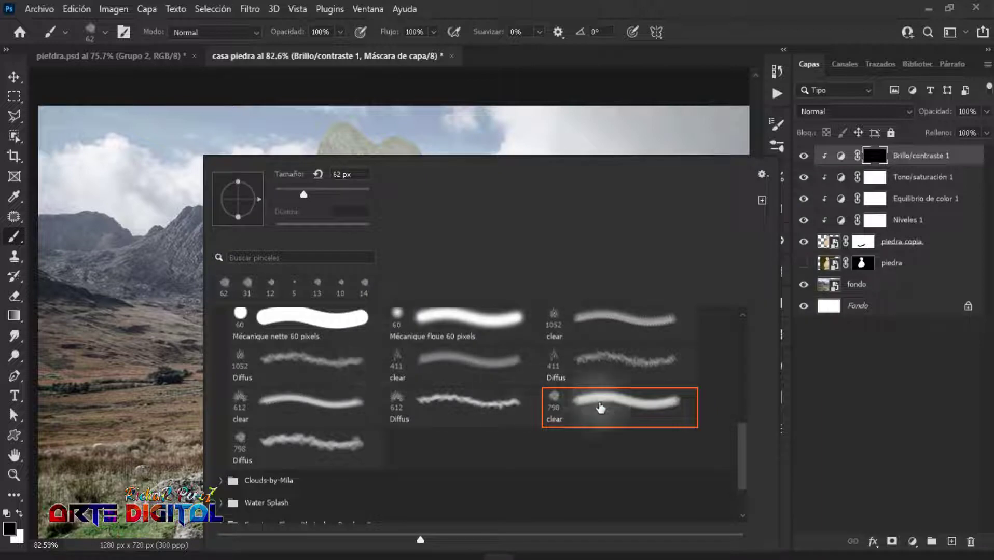
- Set a soft round brush, 0% hardness and 20% opacity, on the Brightness/Contrast mask
scroll(597, 407, up, 5)
scroll(581, 409, up, 5)
scroll(565, 415, up, 5)
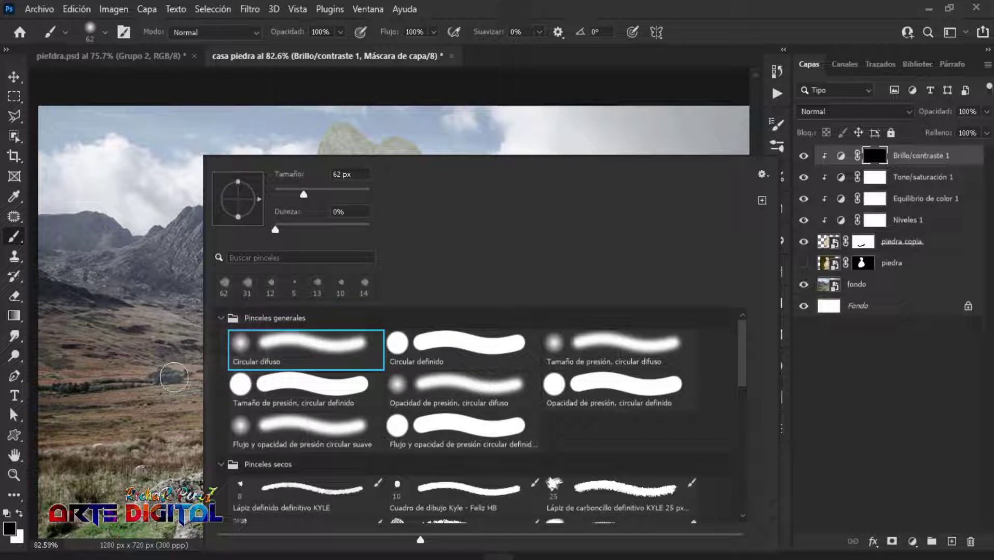
click(277, 228)
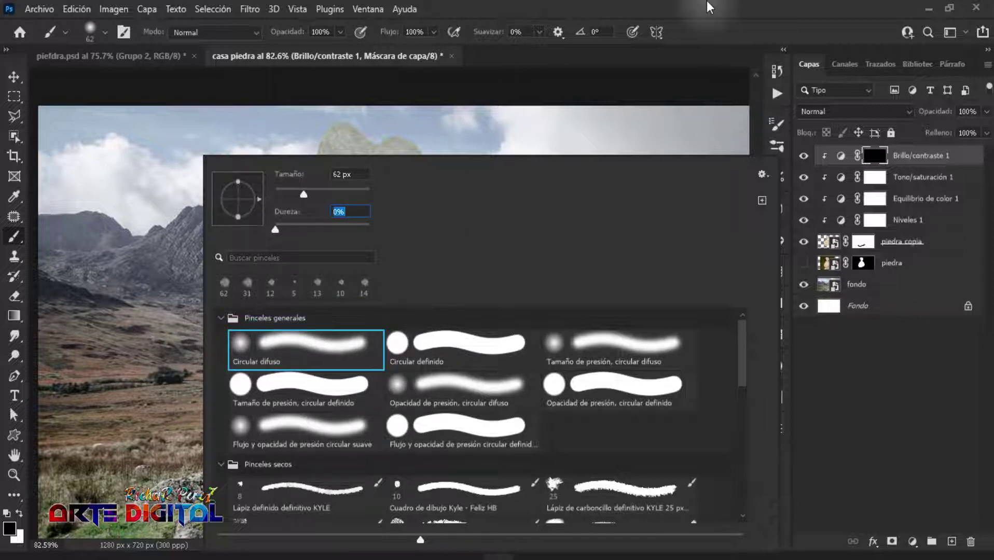
key(Return)
click(321, 31)
text(20)
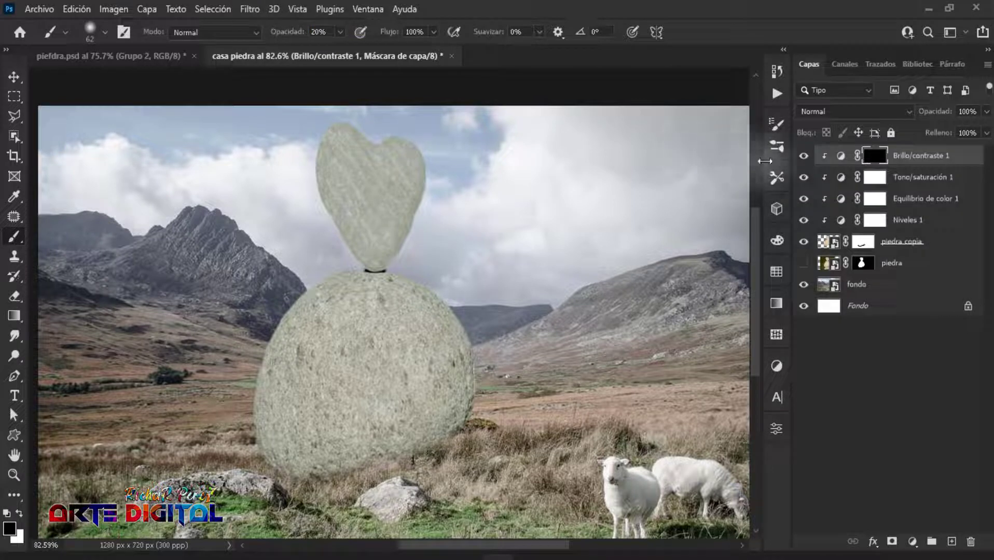
click(882, 159)
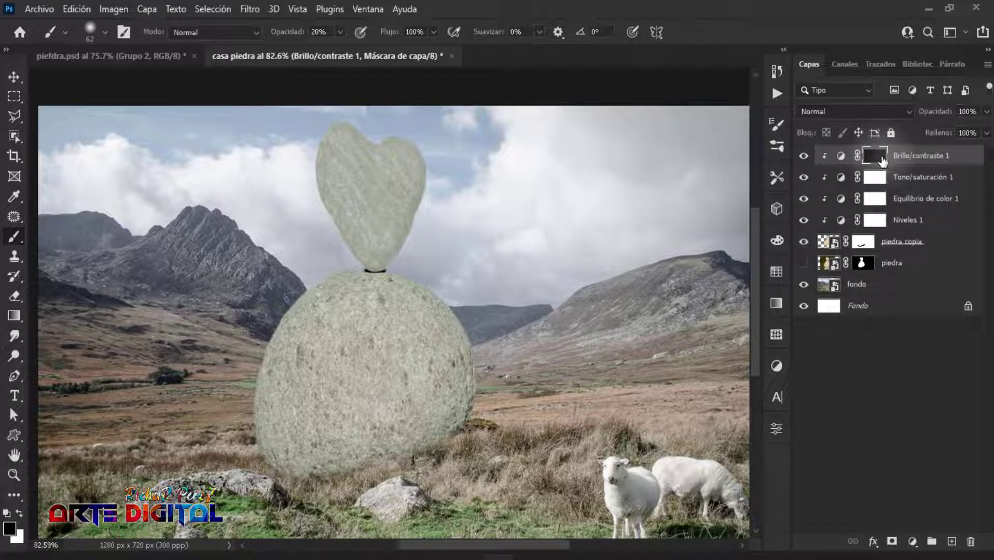
- Paint white with a 139 px brush along the lower boulder's edges
click(21, 512)
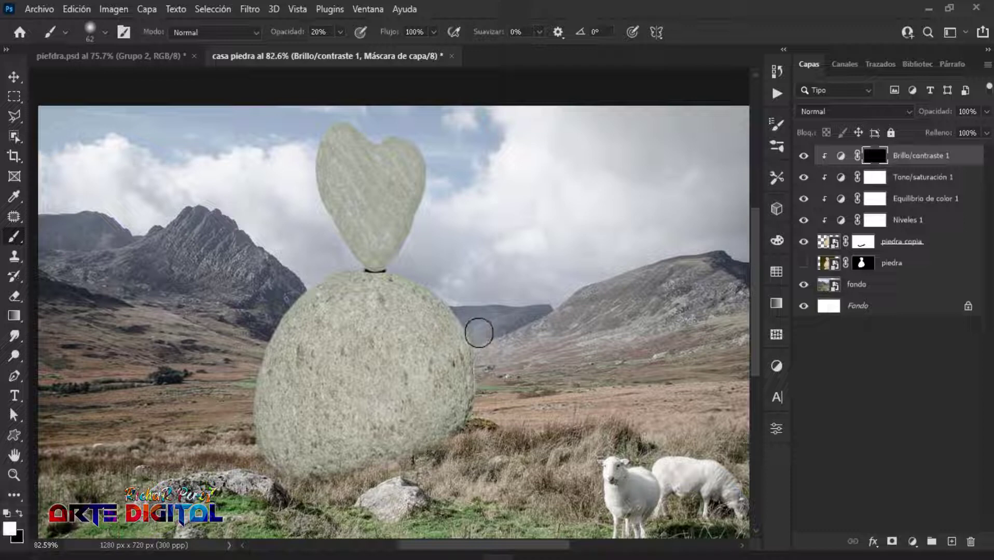
drag(466, 324, 490, 335)
scroll(488, 332, up, 3)
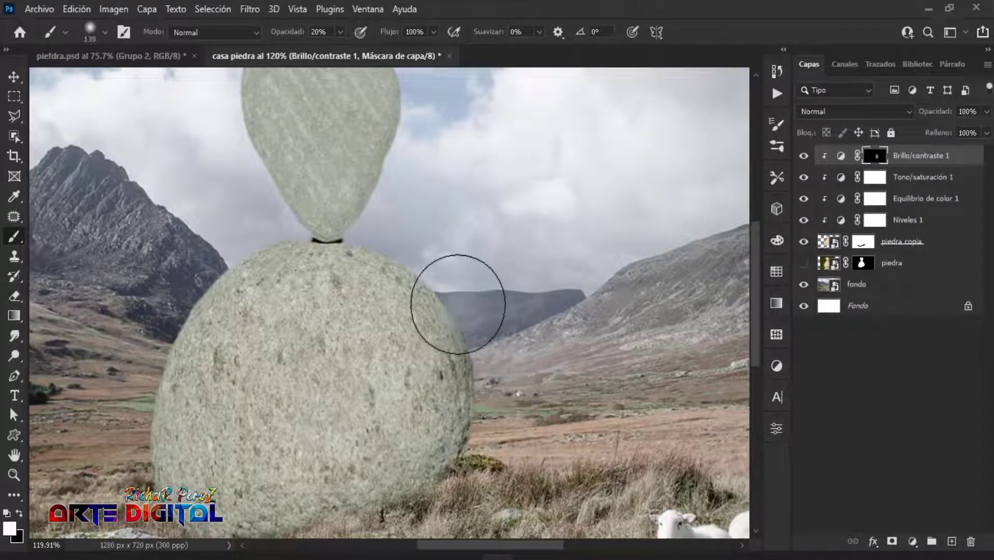
drag(459, 304, 511, 317)
key(ctrl+z)
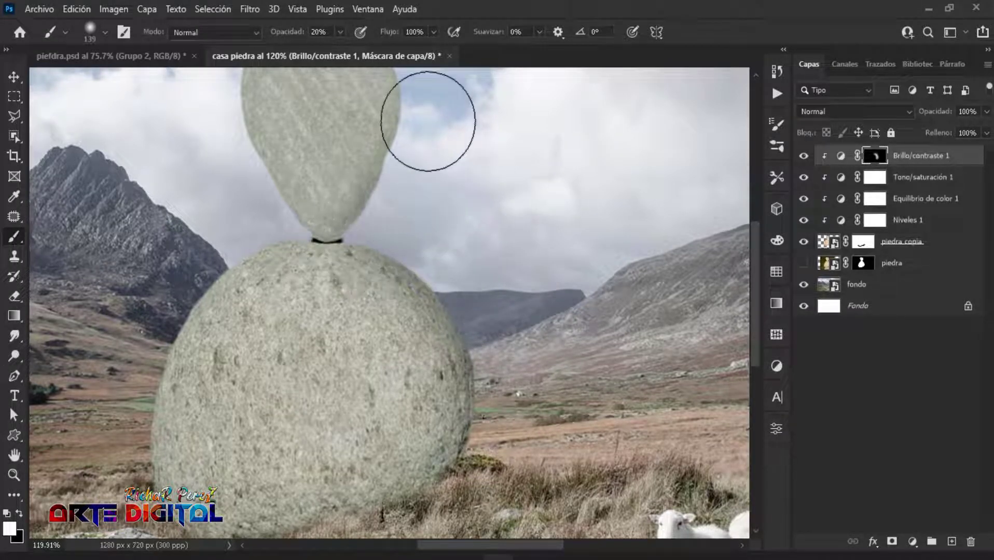
scroll(437, 233, up, 2)
scroll(437, 271, up, 2)
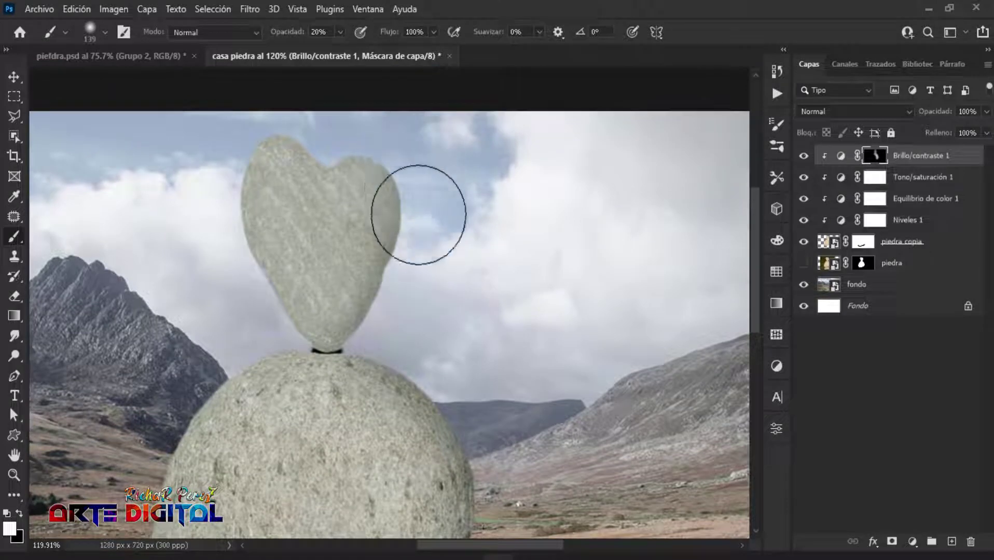
drag(417, 217, 384, 295)
- Compare the stone with and without the brightness adjustment, then fit the whole image
scroll(455, 355, down, 2)
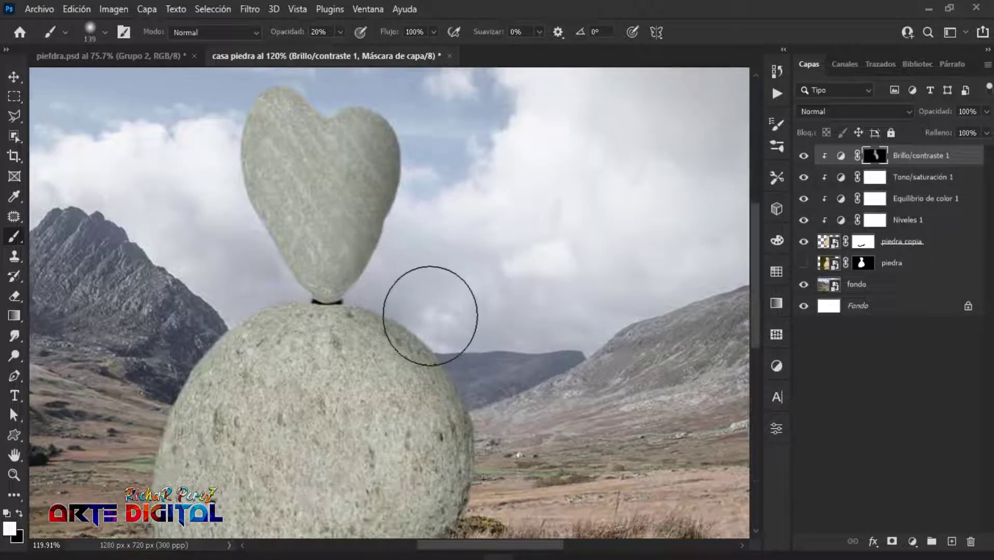
scroll(489, 450, down, 2)
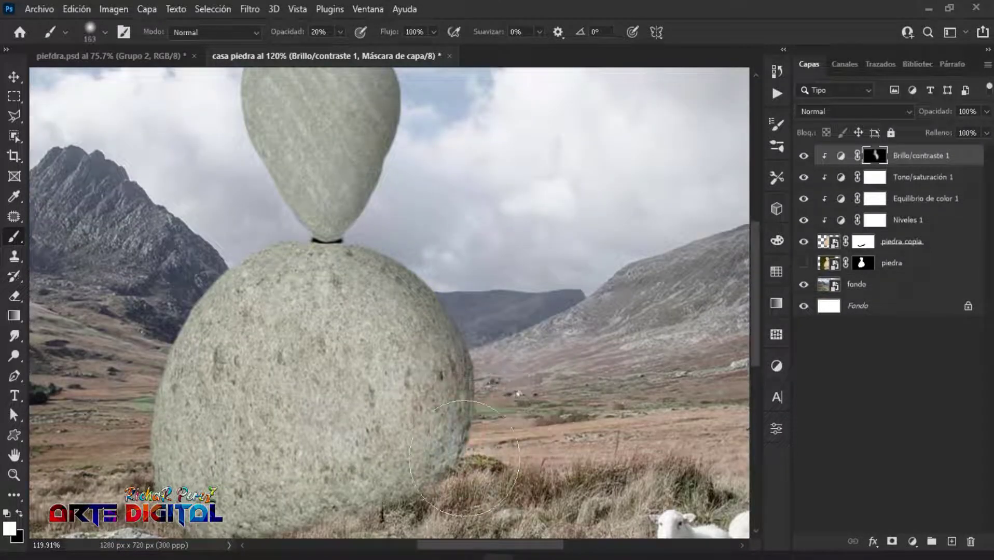
scroll(519, 446, down, 1)
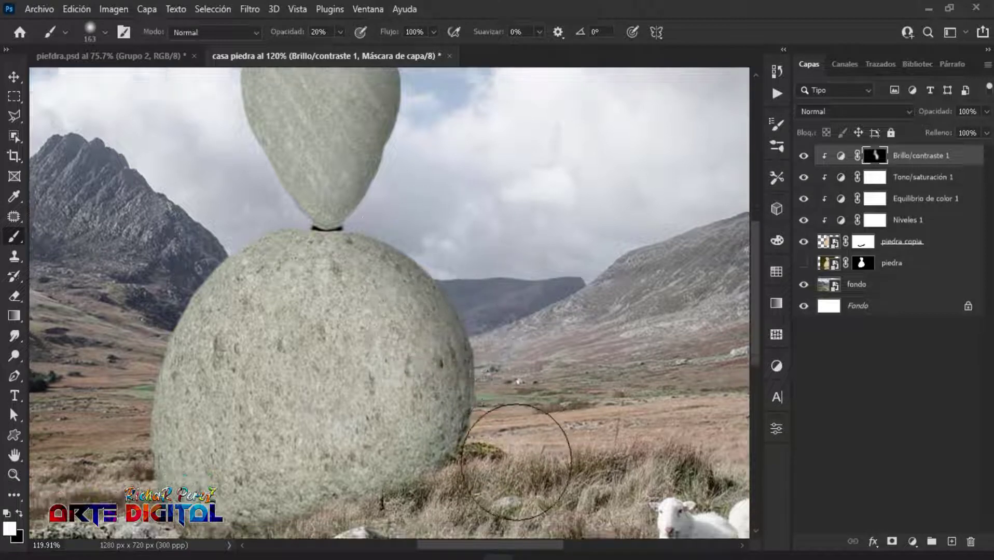
scroll(480, 419, down, 2)
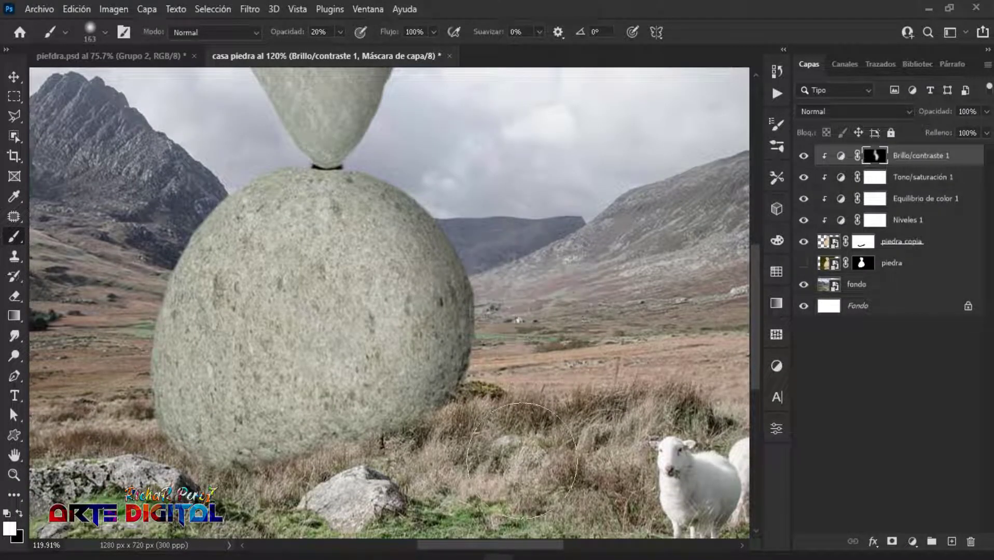
scroll(447, 439, down, 1)
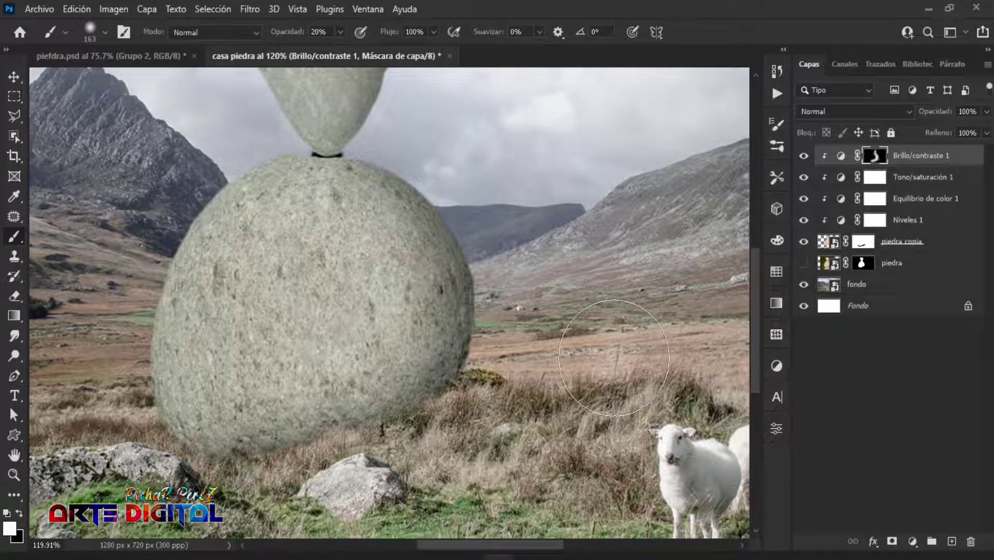
click(804, 156)
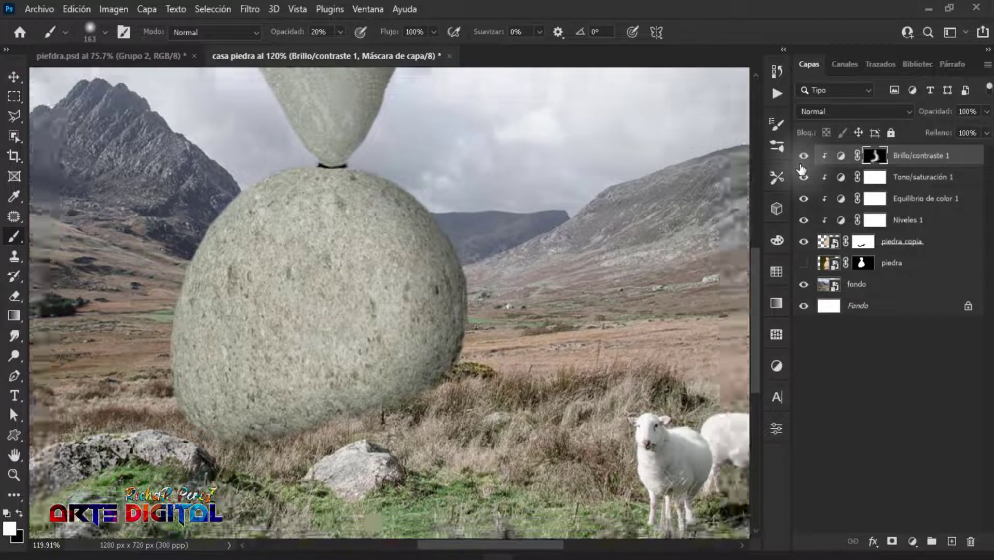
key(ctrl+0)
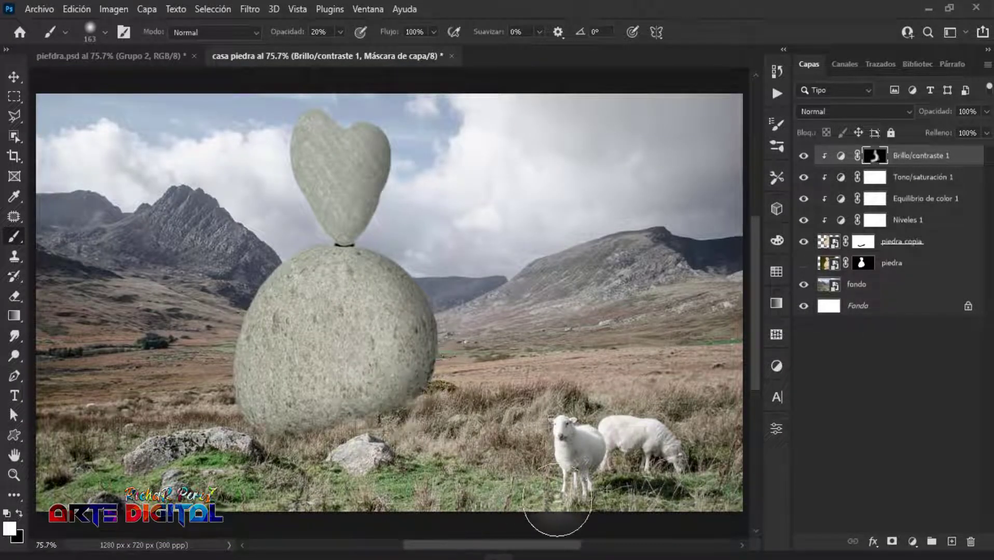
- Bring the boulder and the two sheep into view and make the fondo layer active
scroll(635, 435, up, 3)
drag(635, 434, 507, 406)
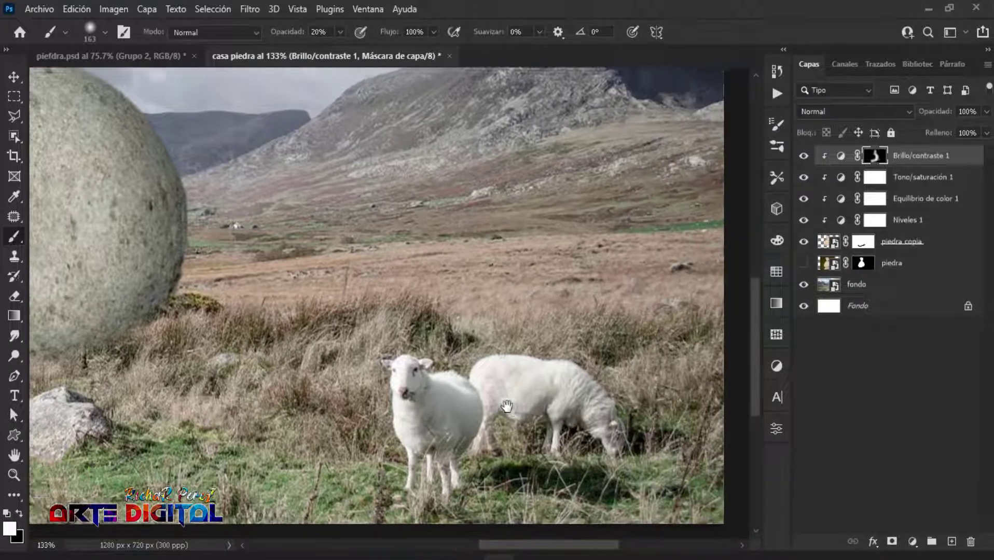
scroll(506, 406, down, 1)
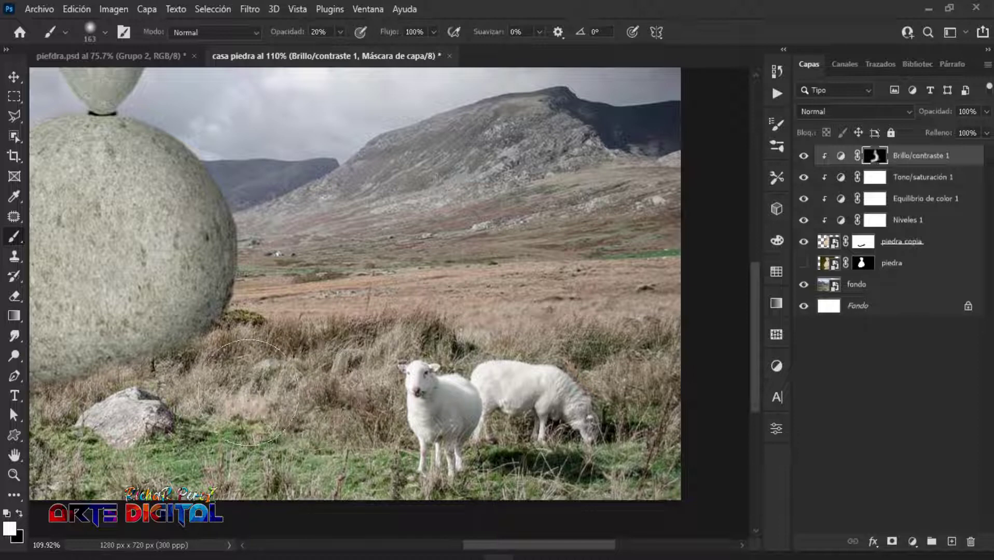
mouse_move(198, 399)
mouse_down()
mouse_move(352, 391)
mouse_move(233, 378)
mouse_up()
key(v)
click(913, 284)
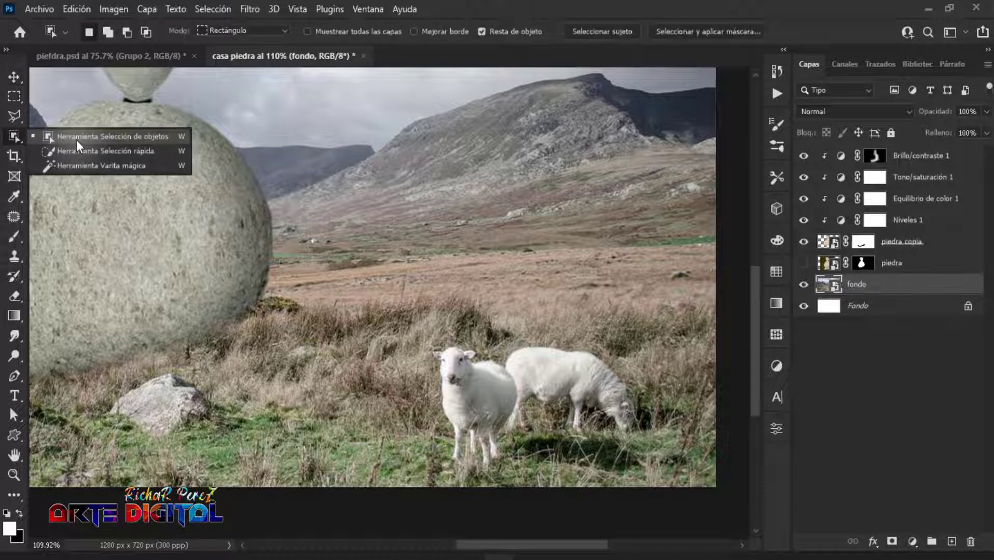
- Select both sheep with Object Selection and expand the selection by 5 pixels
drag(14, 136, 78, 140)
drag(412, 331, 679, 483)
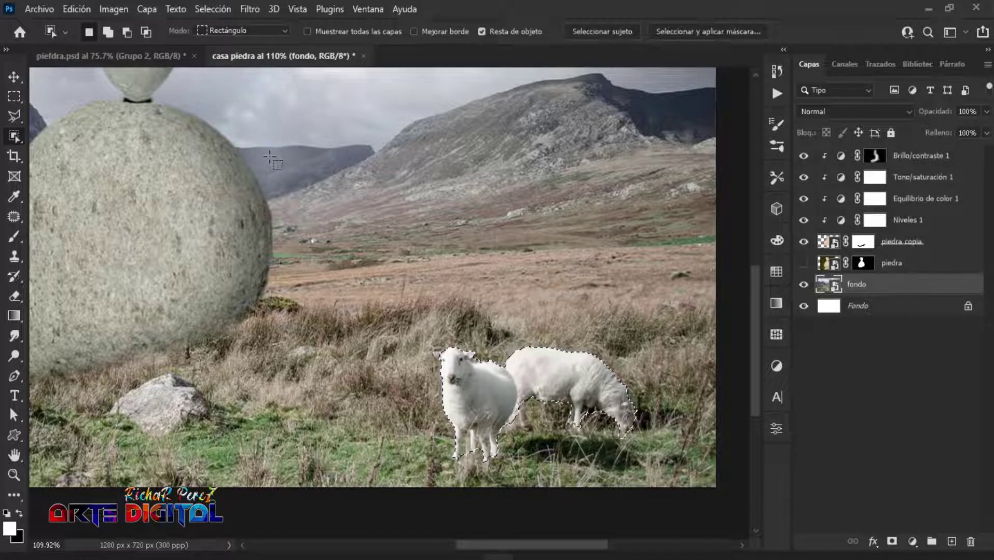
click(202, 6)
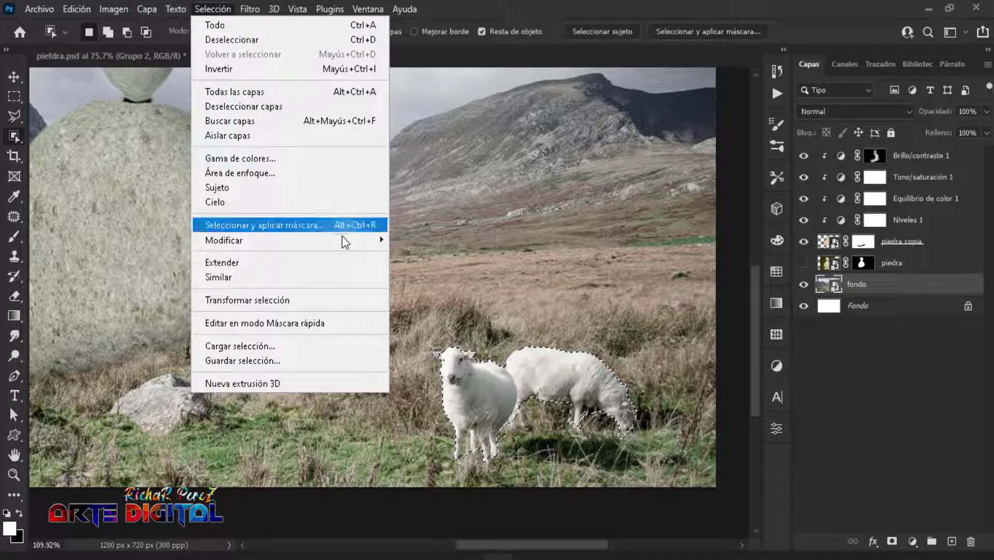
mouse_move(224, 240)
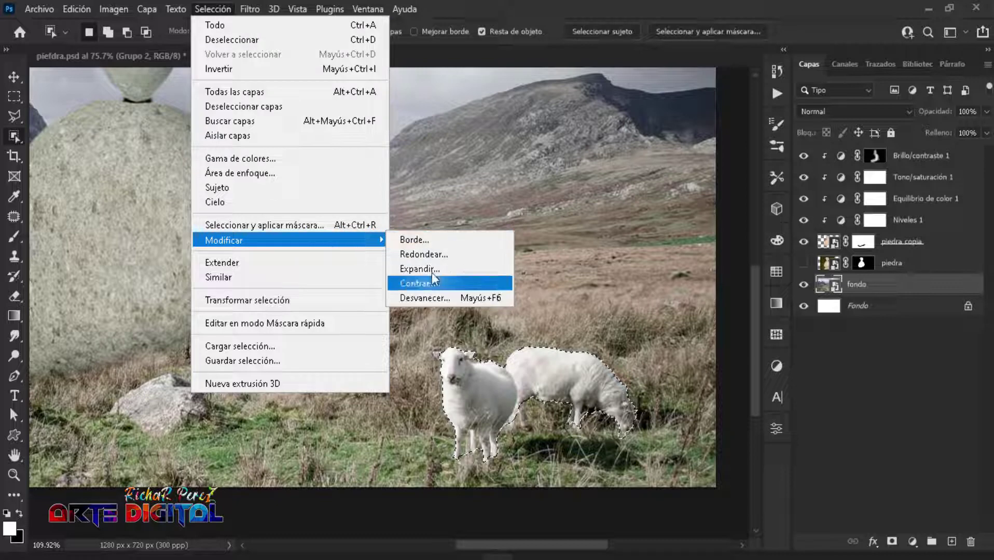
click(430, 269)
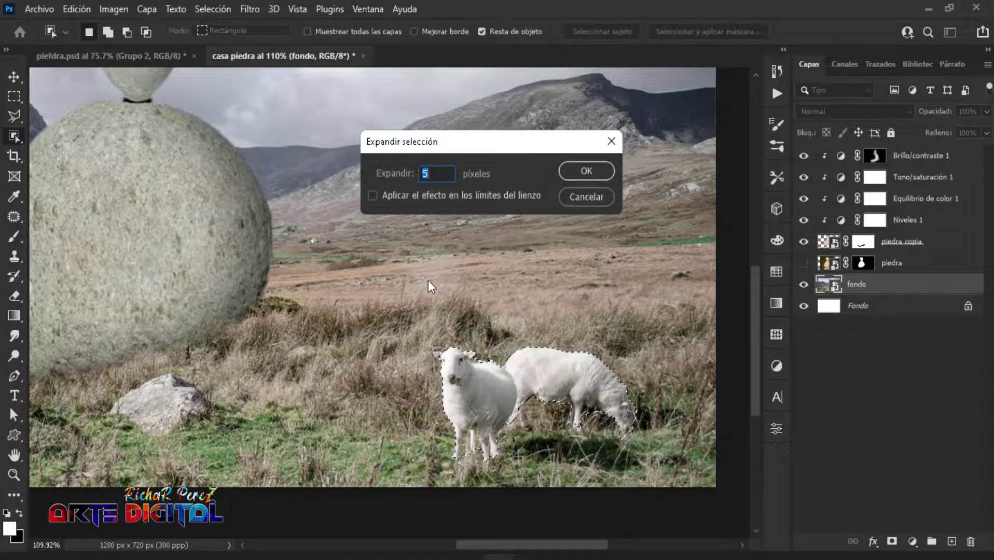
click(577, 169)
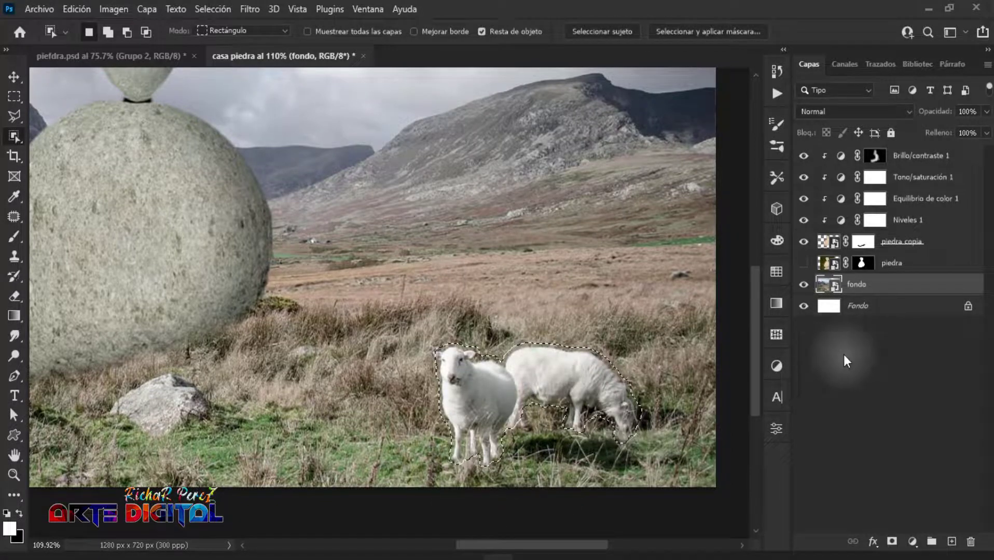
right_click(877, 287)
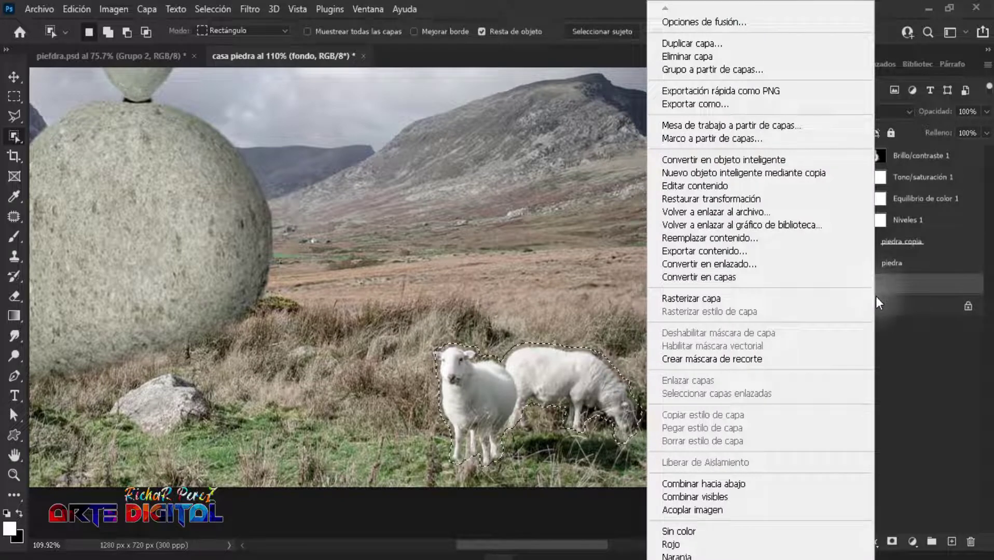
- Rasterize fondo, content-aware fill the sheep selection, then deselect
click(783, 299)
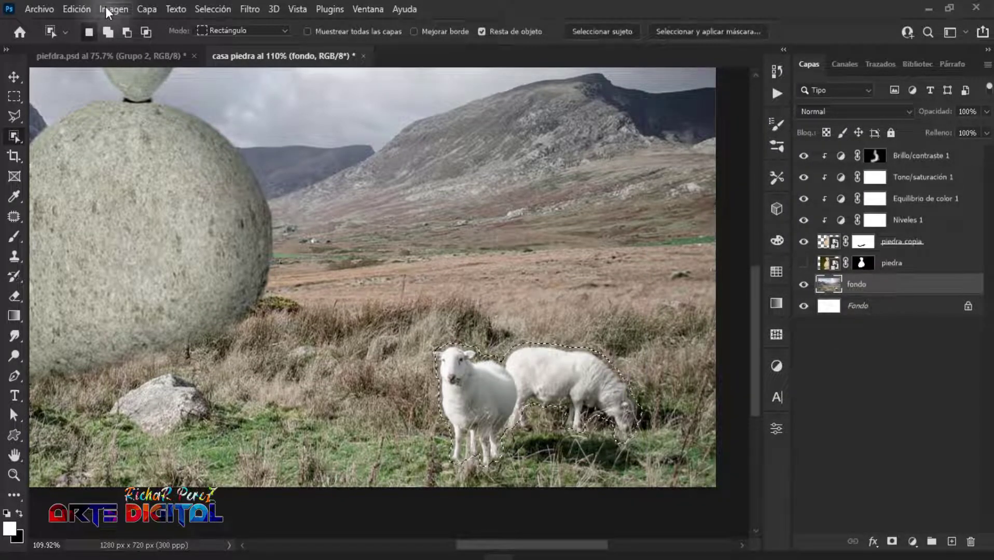
click(73, 6)
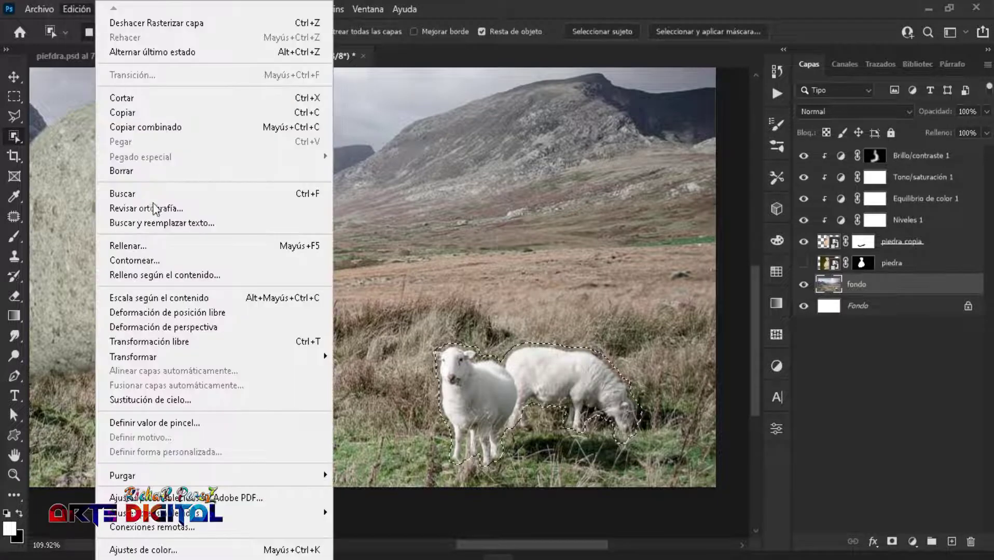
click(131, 248)
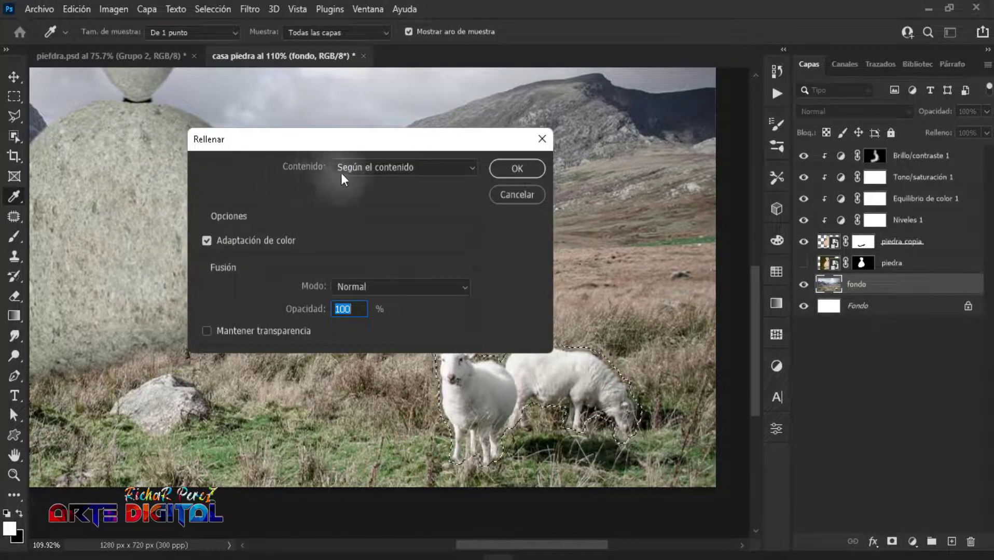
click(377, 167)
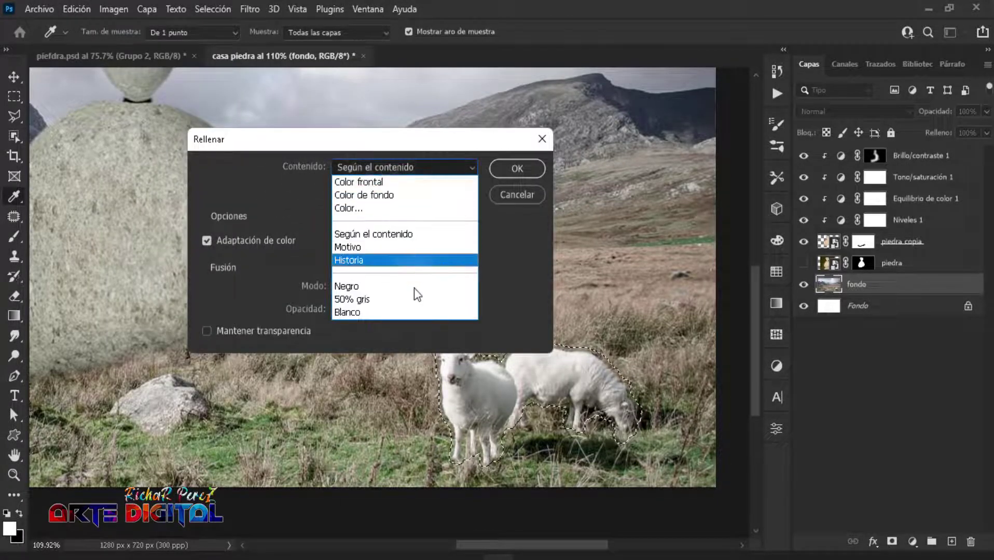
click(398, 234)
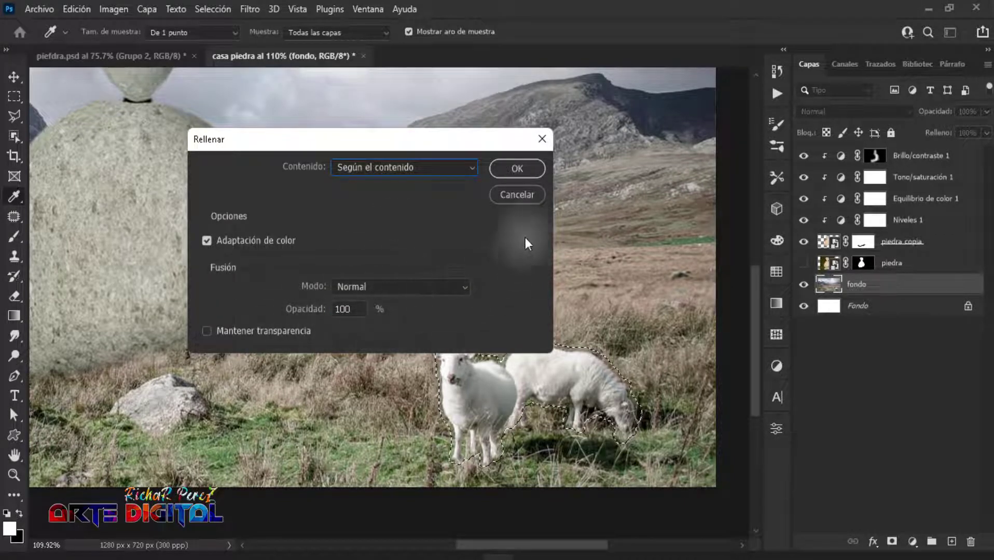
click(518, 170)
key(w)
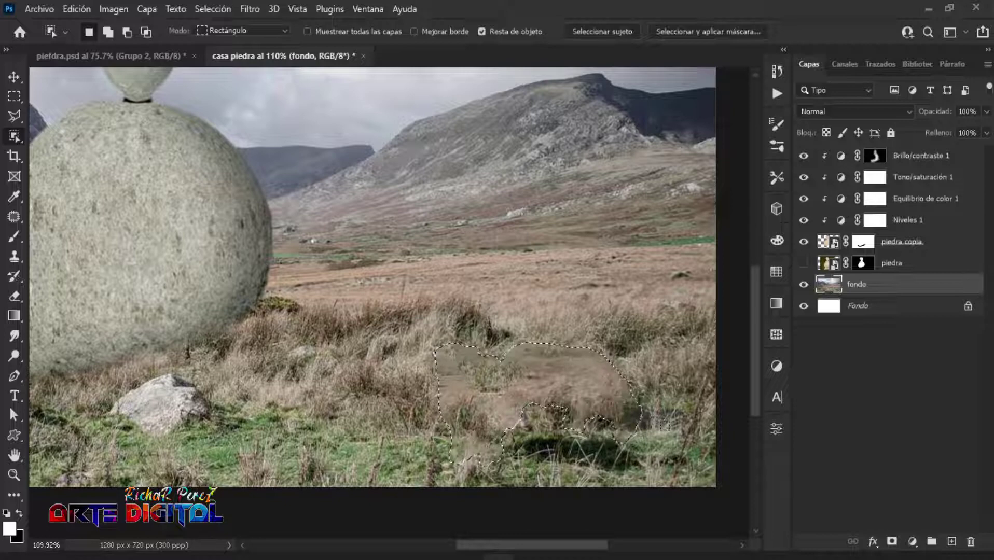
key(ctrl+d)
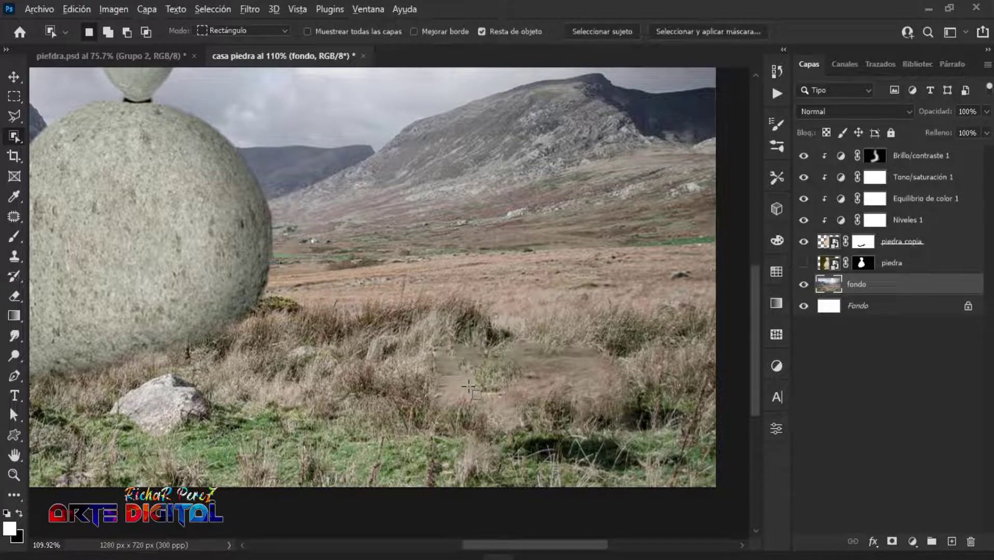
scroll(467, 394, up, 1)
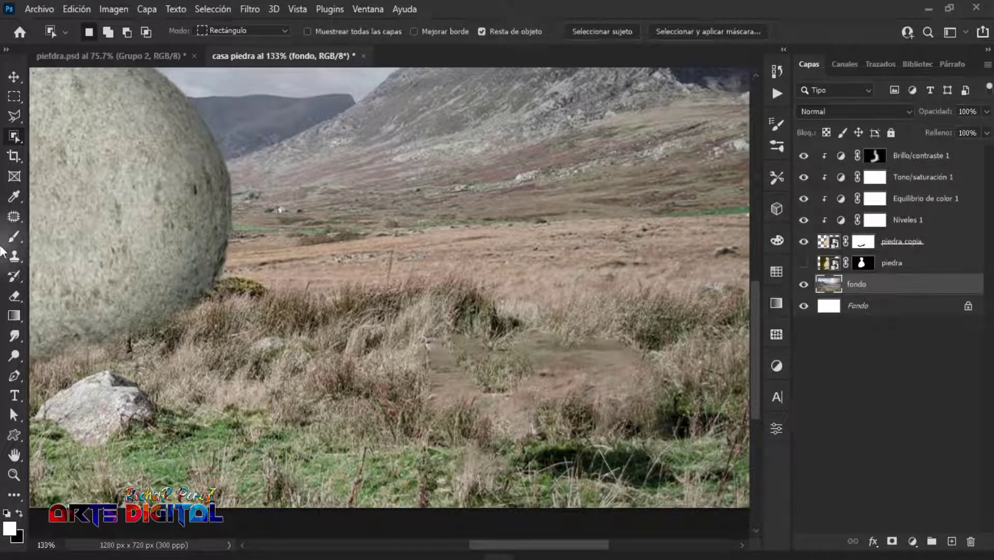
- Patch the first smudged brown area in the grass with the Patch tool
click(11, 223)
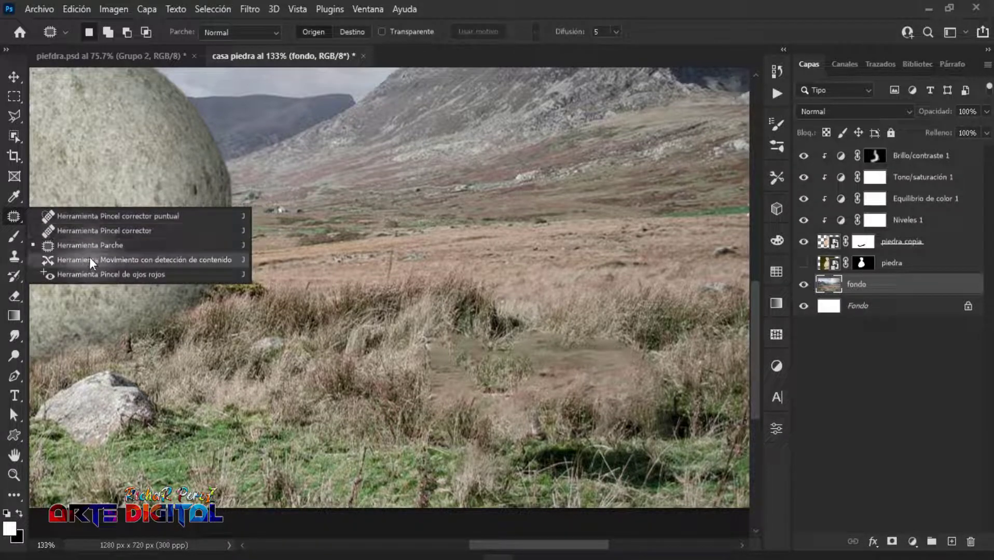
click(77, 246)
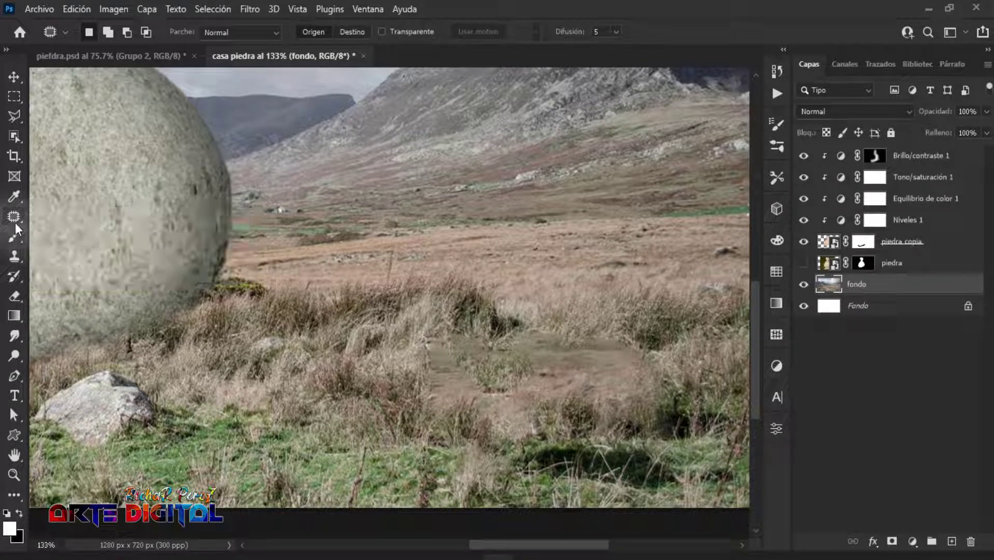
right_click(14, 221)
click(76, 246)
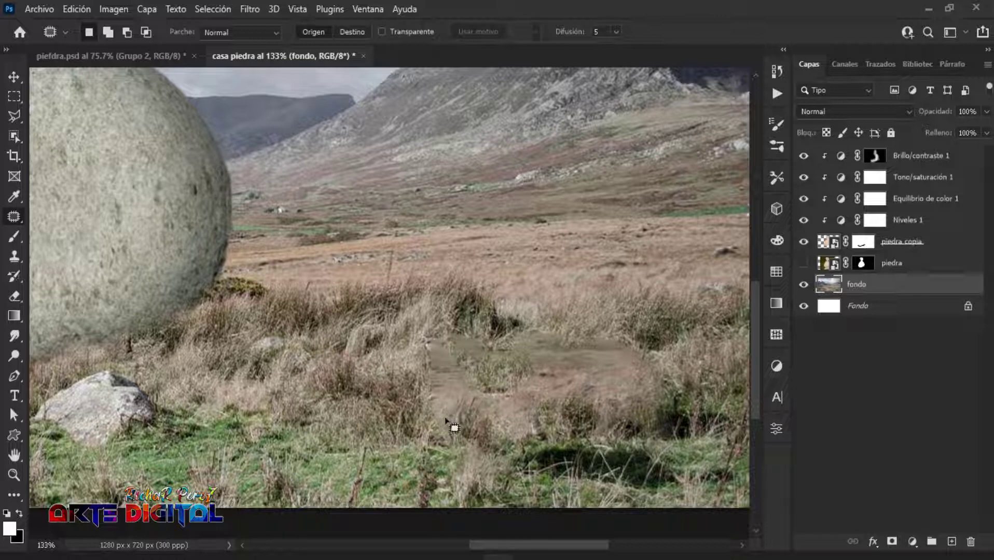
drag(452, 414, 385, 402)
key(ctrl+d)
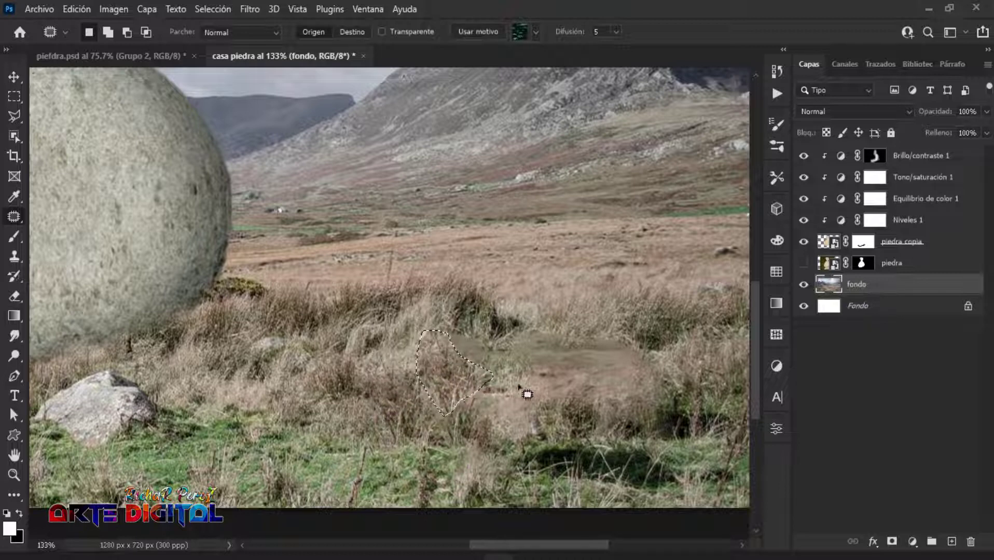
- Patch the remaining brown and blurry spots with nearby grass, then fit the image
drag(486, 362, 488, 366)
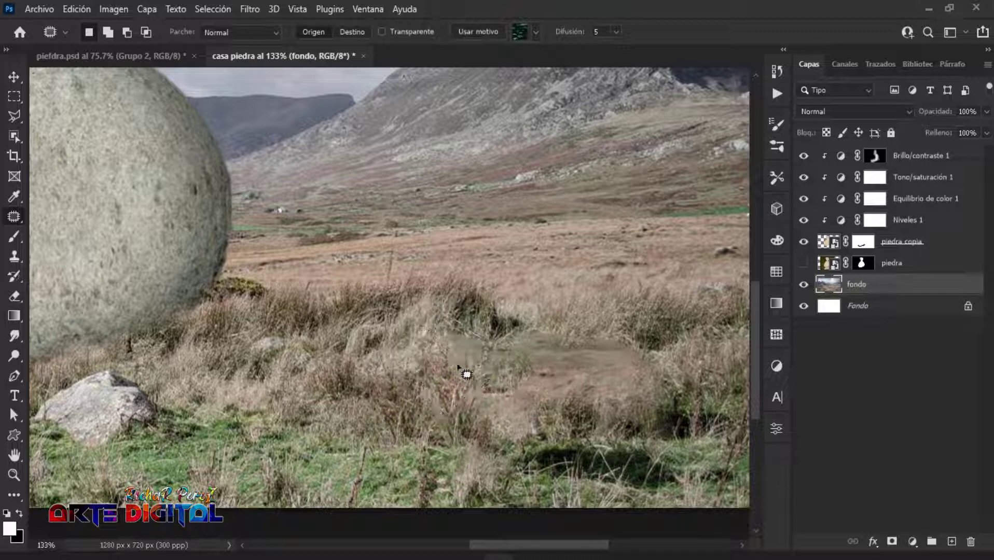
mouse_move(429, 358)
mouse_down()
mouse_move(510, 396)
mouse_move(550, 394)
mouse_up()
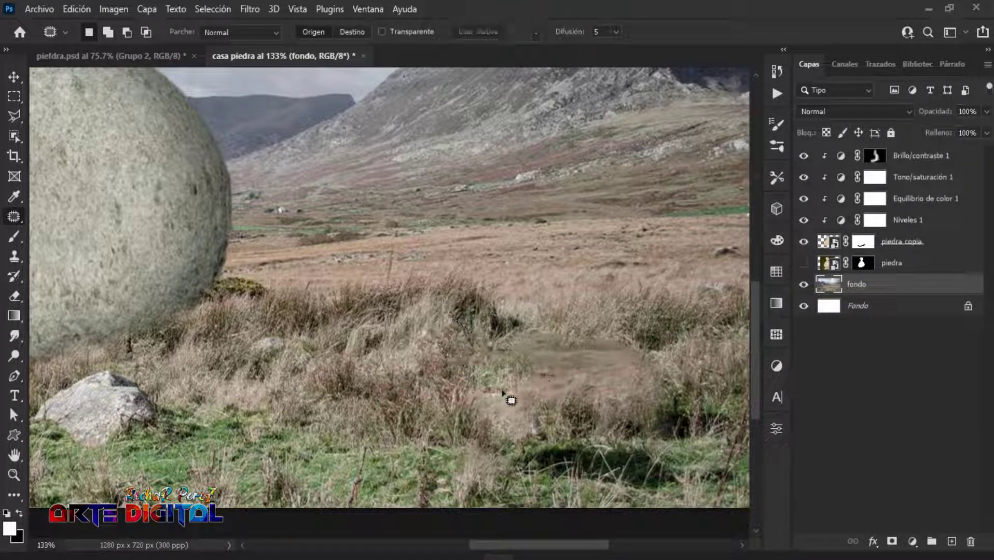
drag(498, 456, 490, 472)
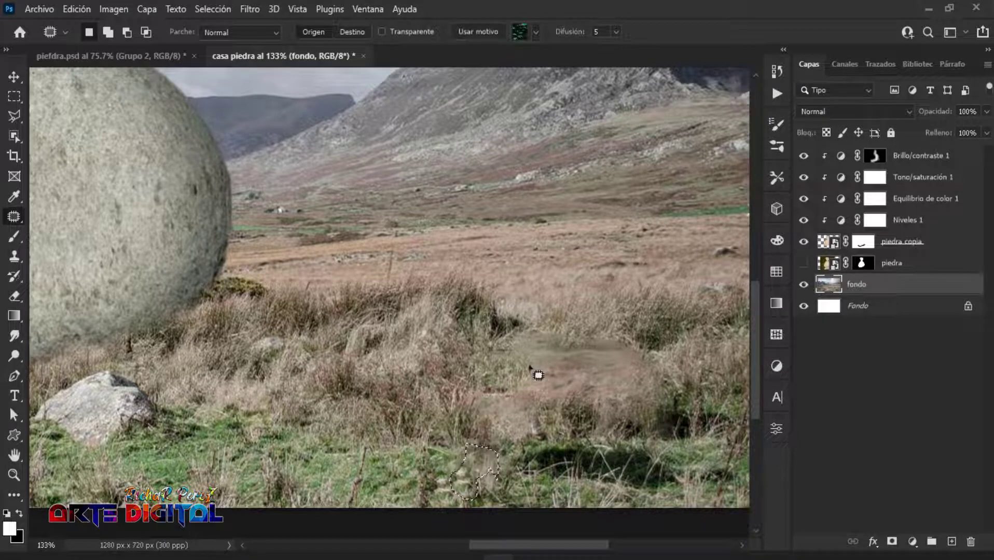
mouse_move(503, 366)
mouse_down()
mouse_move(654, 360)
mouse_move(645, 431)
mouse_move(643, 410)
mouse_up()
drag(597, 374, 646, 393)
mouse_move(493, 397)
mouse_down()
mouse_move(560, 428)
mouse_move(539, 377)
mouse_move(554, 338)
mouse_move(558, 387)
mouse_up()
mouse_move(620, 366)
mouse_down()
mouse_move(573, 396)
mouse_move(506, 386)
mouse_up()
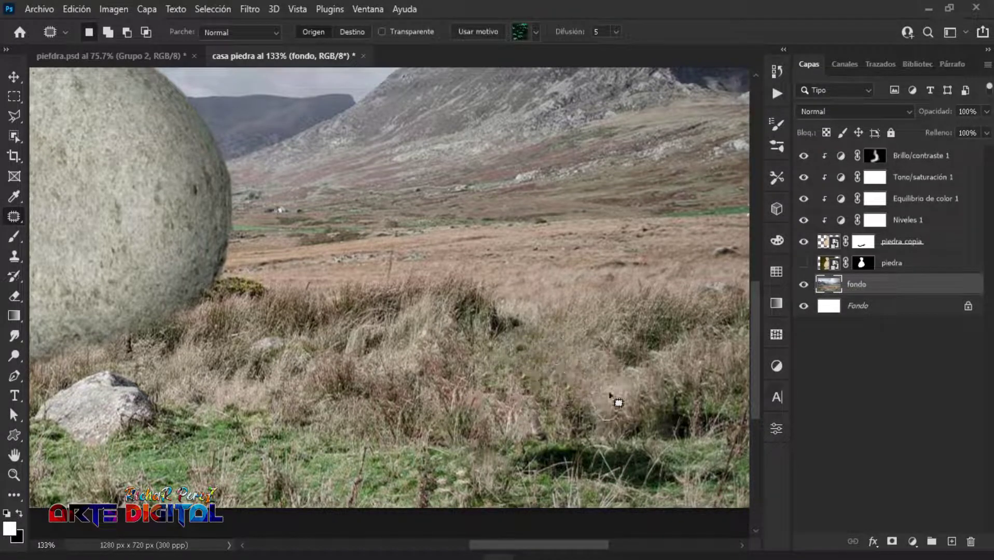
mouse_move(617, 375)
mouse_down()
mouse_move(594, 425)
mouse_move(682, 424)
mouse_up()
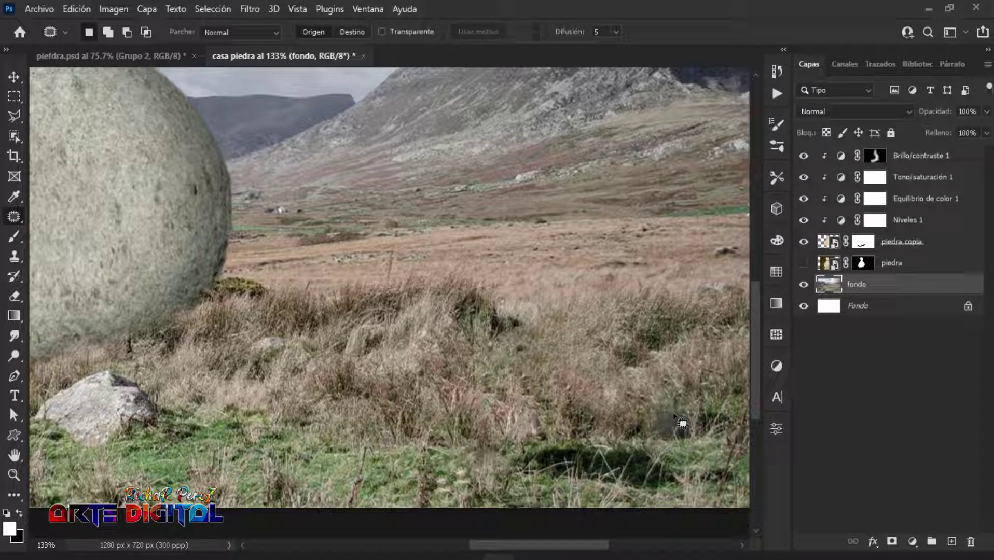
key(ctrl+0)
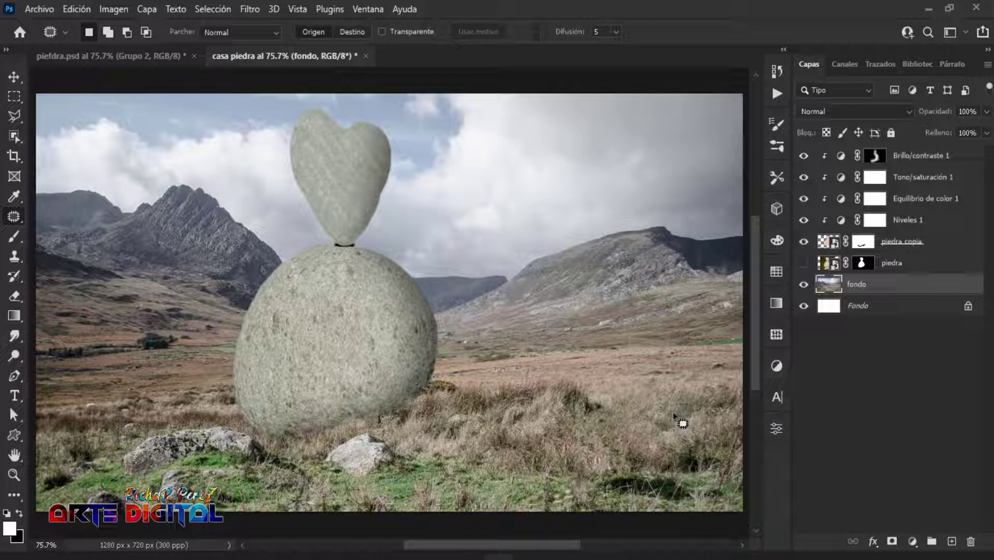
- Place cuadro-moderno as an embedded top layer, nudge it down-left and commit
click(941, 159)
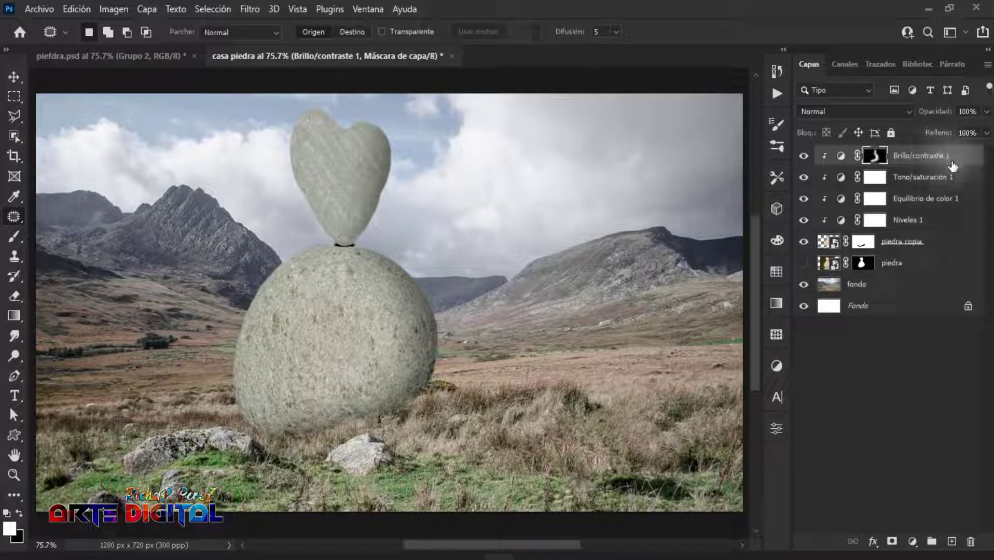
click(43, 5)
click(114, 347)
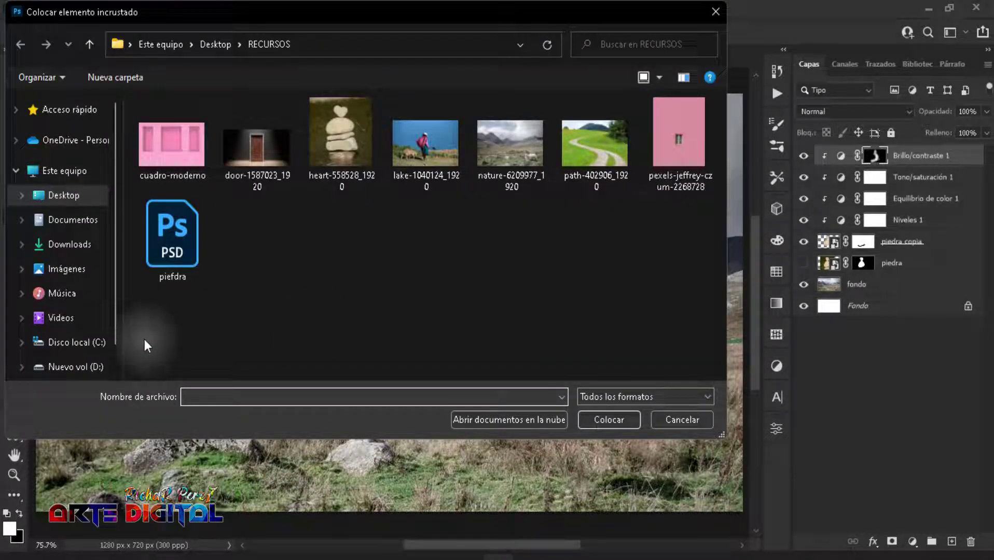
click(171, 144)
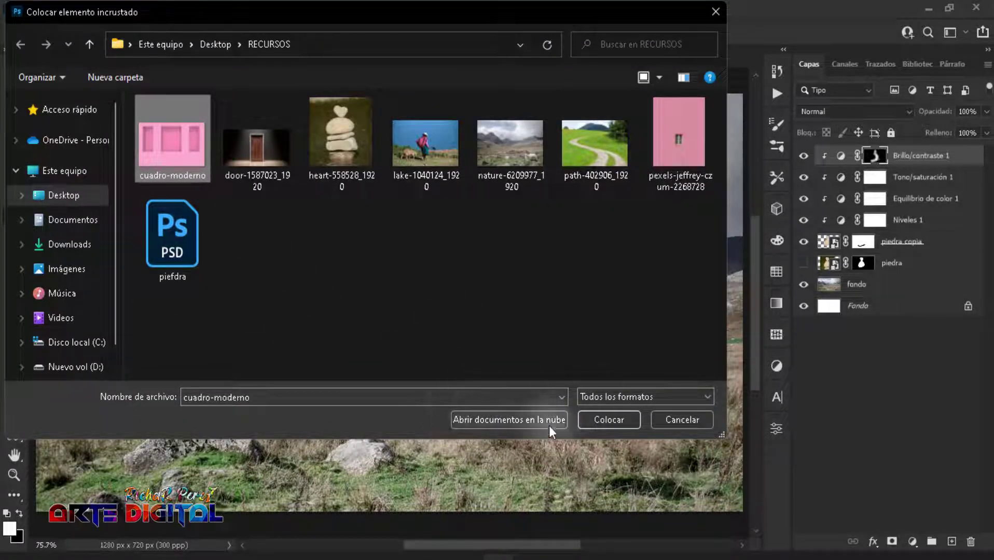
click(609, 421)
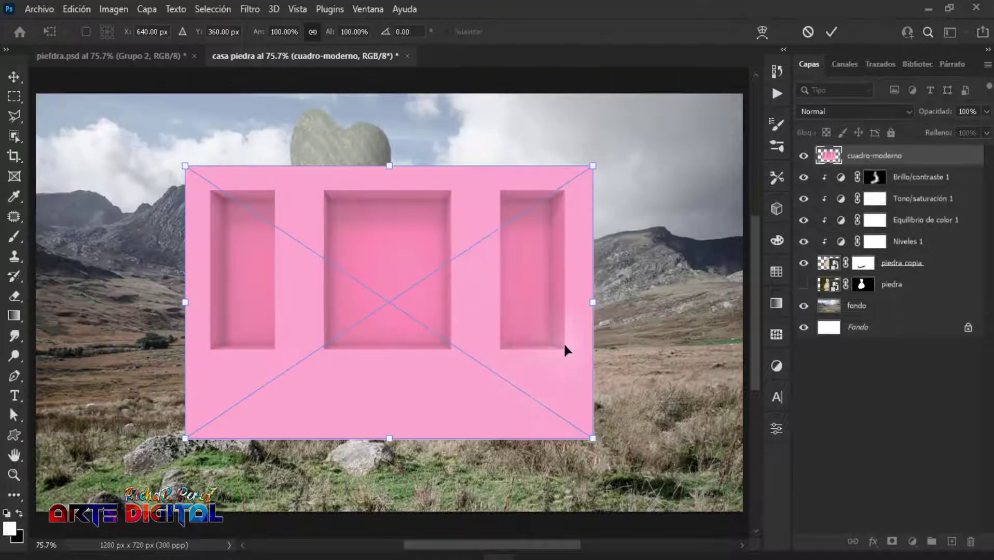
drag(541, 348, 529, 361)
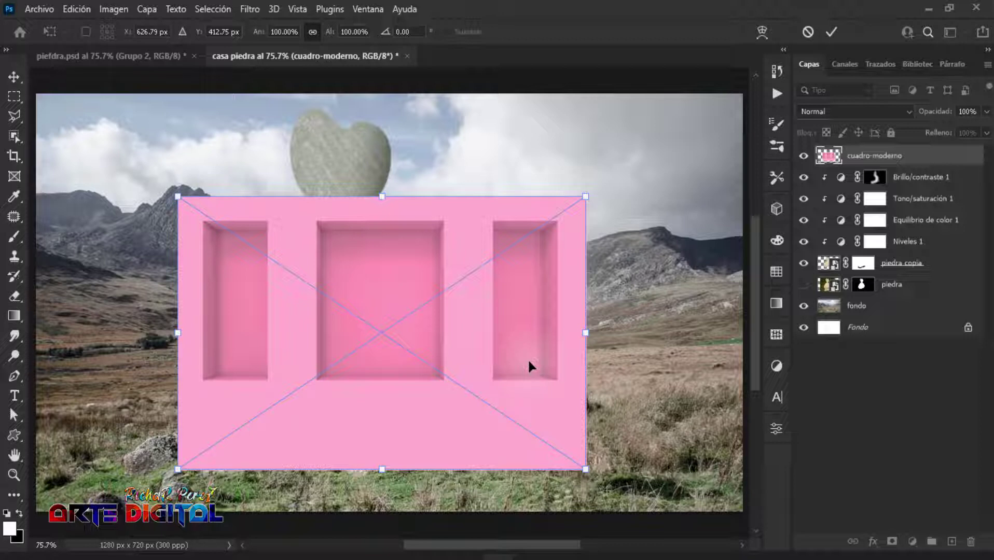
key(Return)
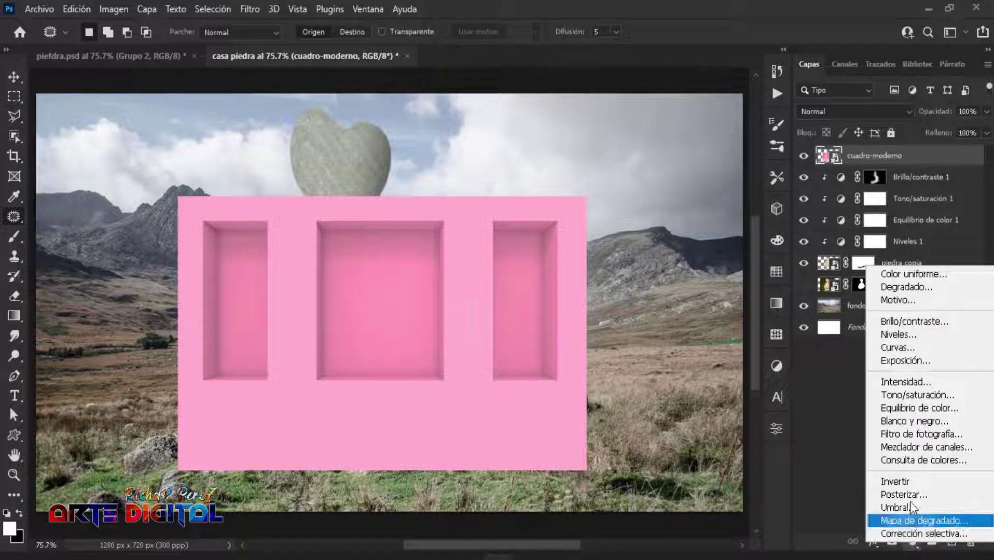
- Desaturate cuadro-moderno with a Blanco y negro layer and merge the two layers
click(894, 420)
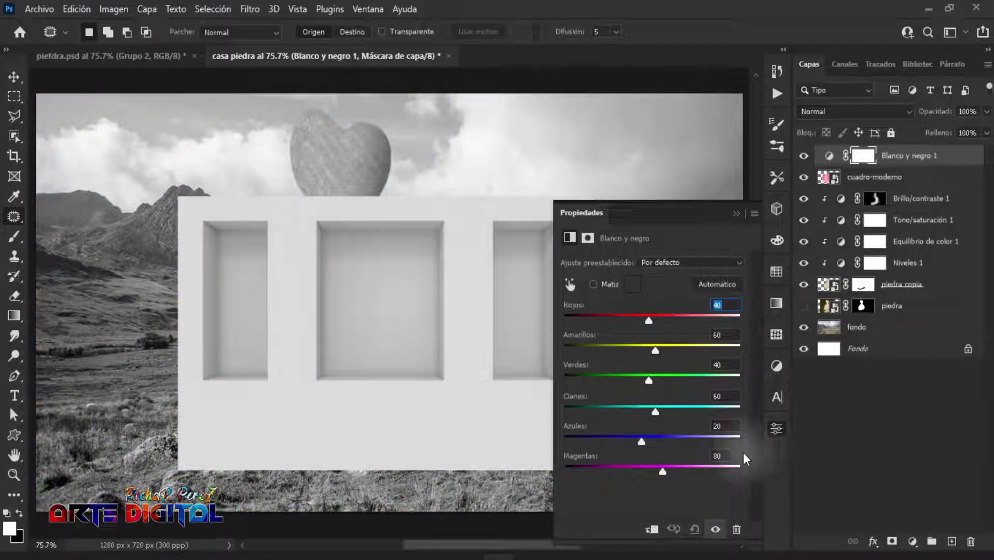
click(734, 214)
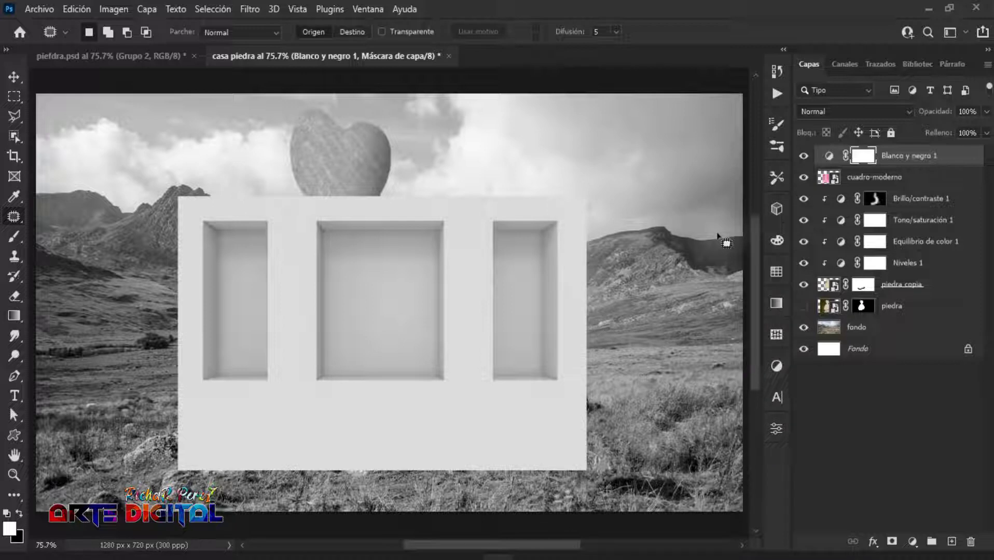
click(881, 179)
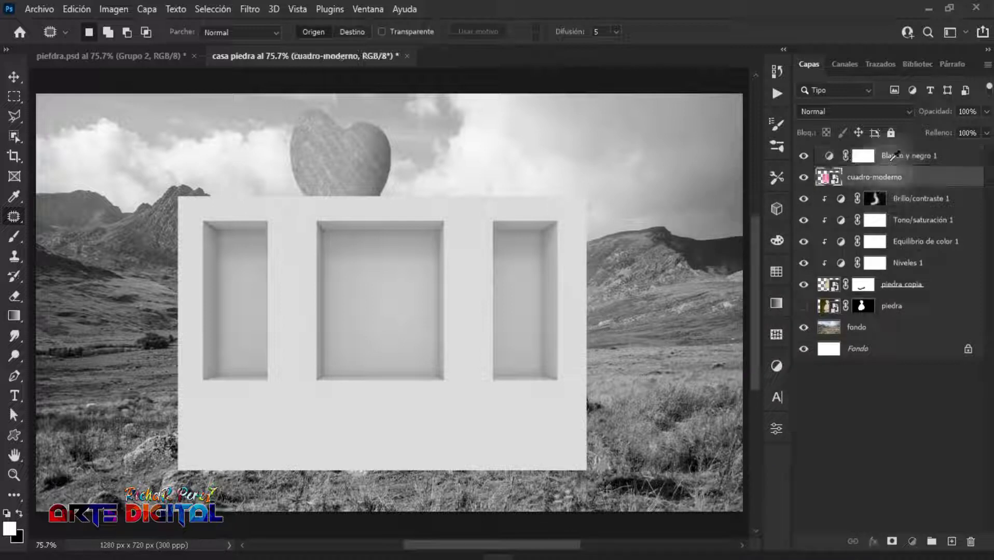
click(893, 156)
click(882, 178)
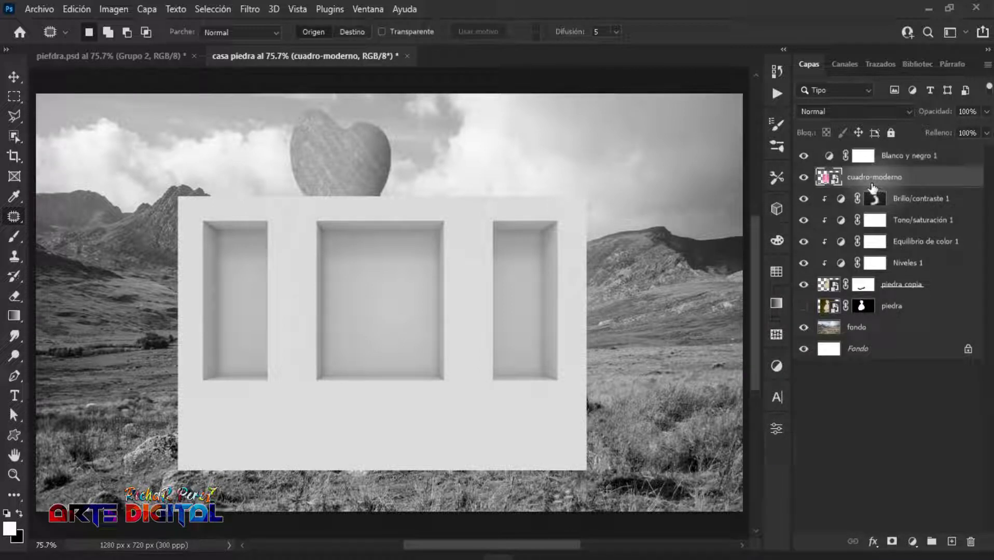
shift+click(900, 162)
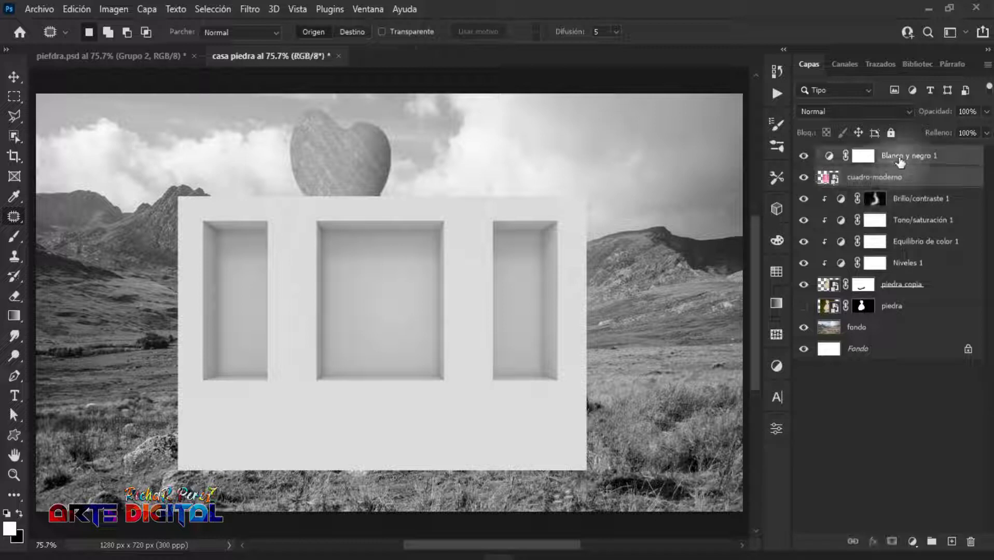
key(ctrl+e)
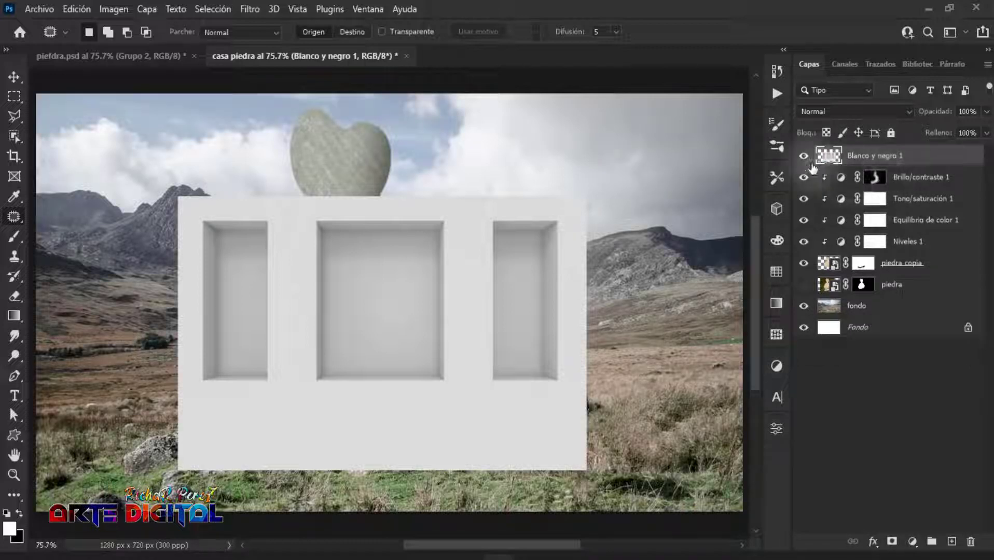
click(806, 158)
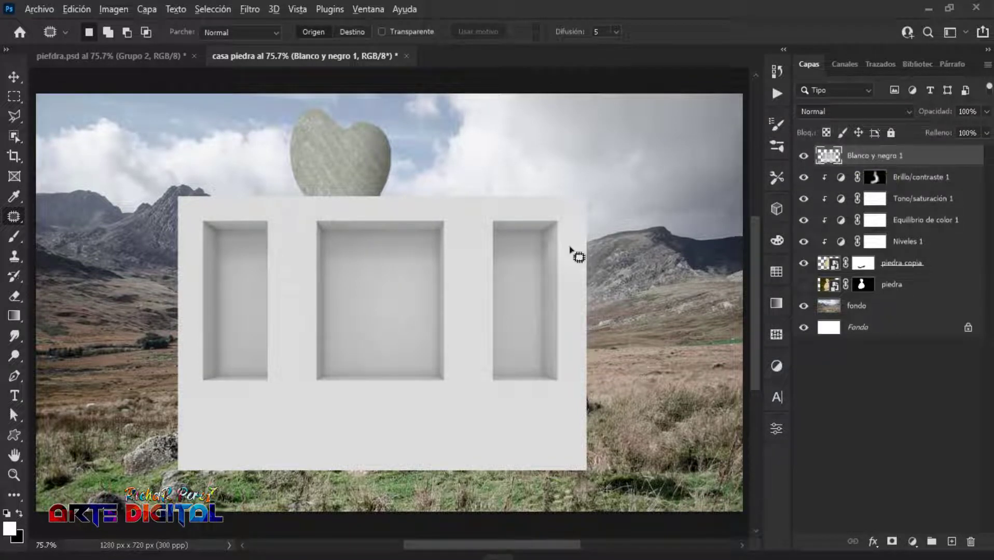
- Select the wall's central niche with a rectangular marquee and copy it to a new layer
scroll(277, 279, up, 3)
scroll(257, 213, up, 2)
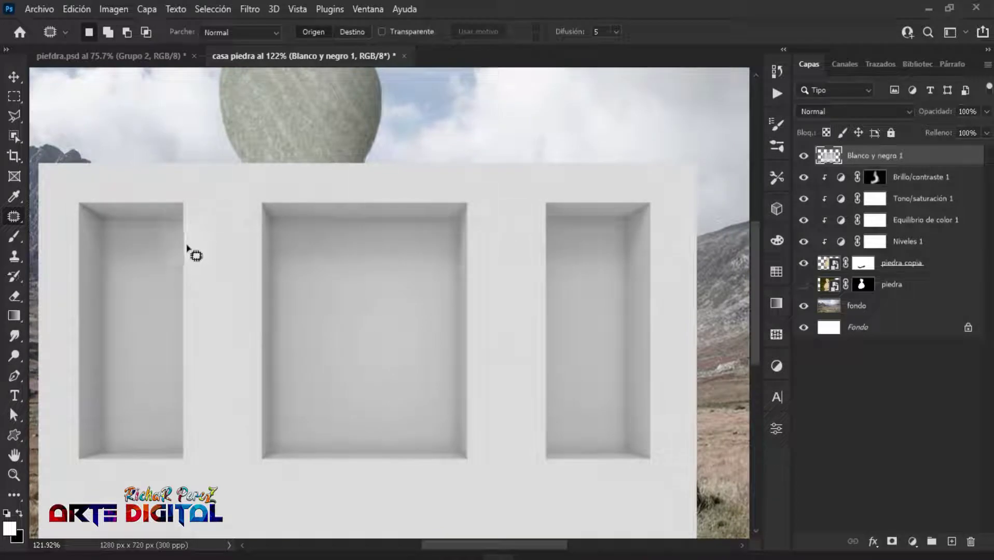
click(14, 97)
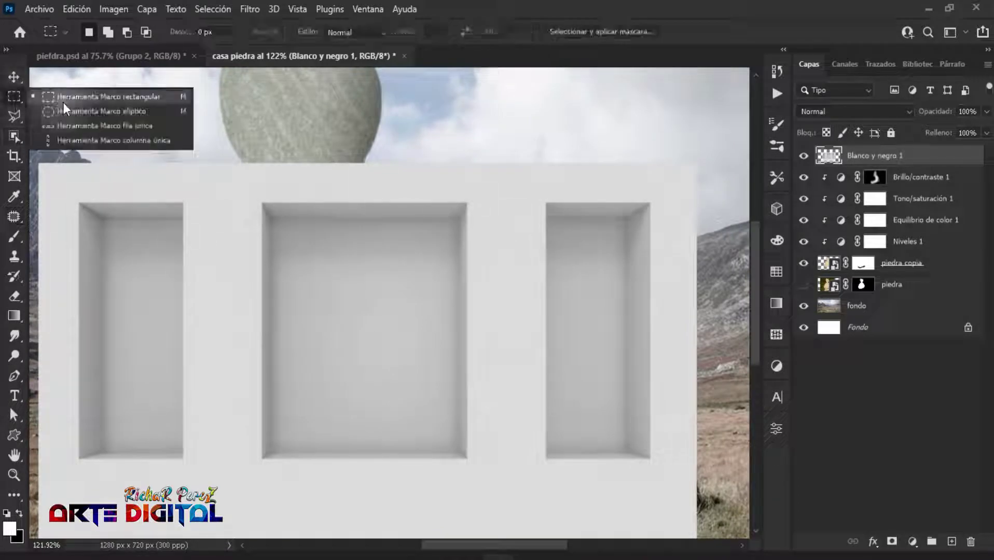
click(64, 104)
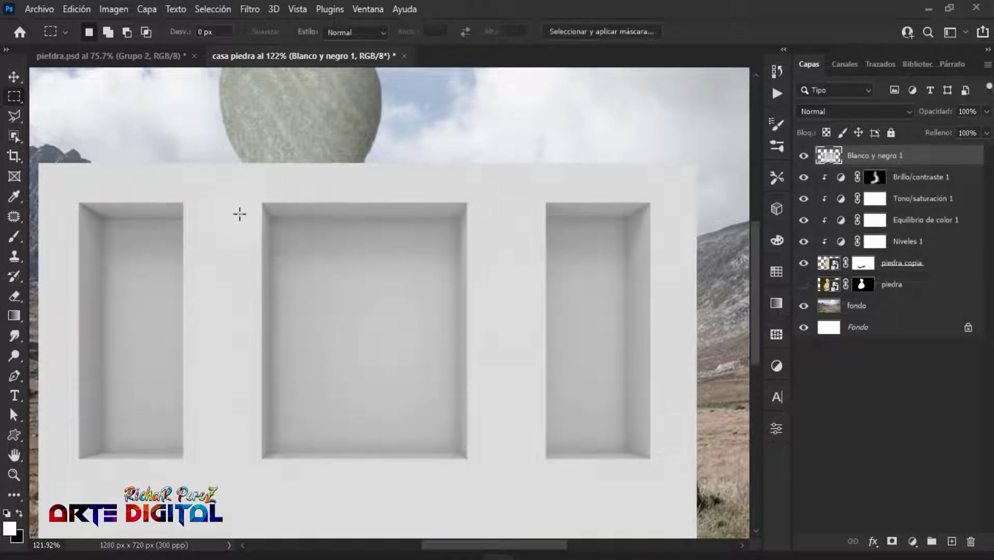
scroll(233, 212, up, 2)
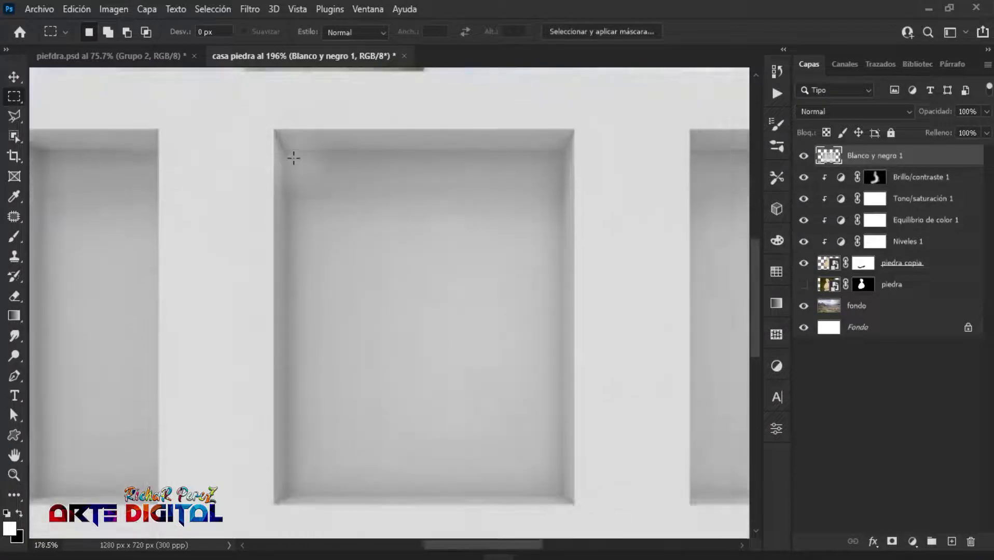
mouse_move(271, 128)
mouse_down()
mouse_move(310, 135)
mouse_move(575, 299)
mouse_move(574, 508)
mouse_up()
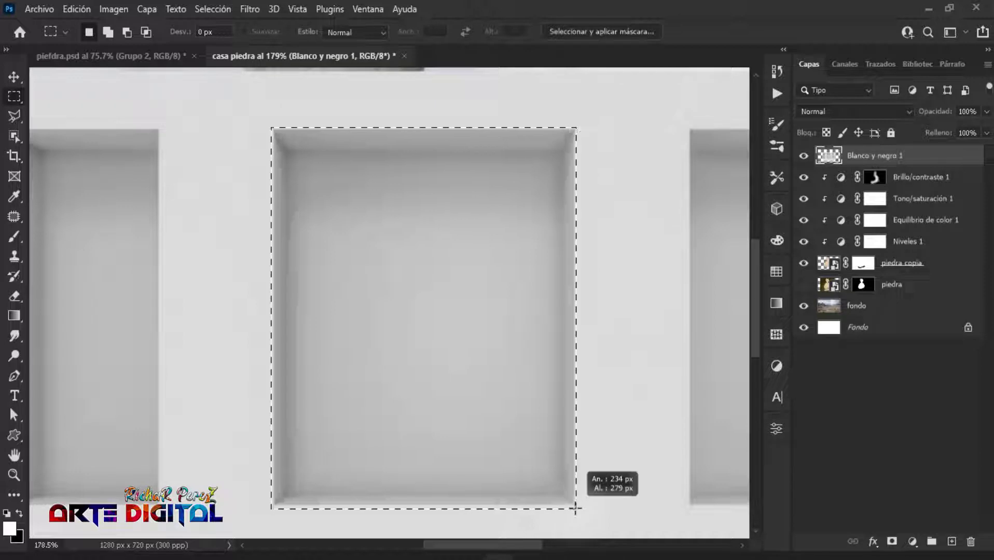
drag(574, 509, 575, 508)
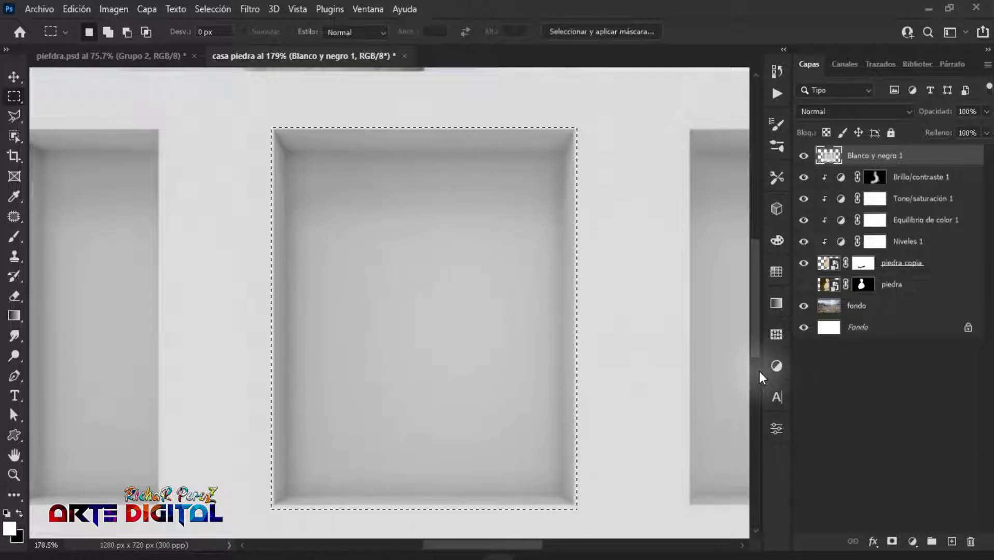
key(ctrl+j)
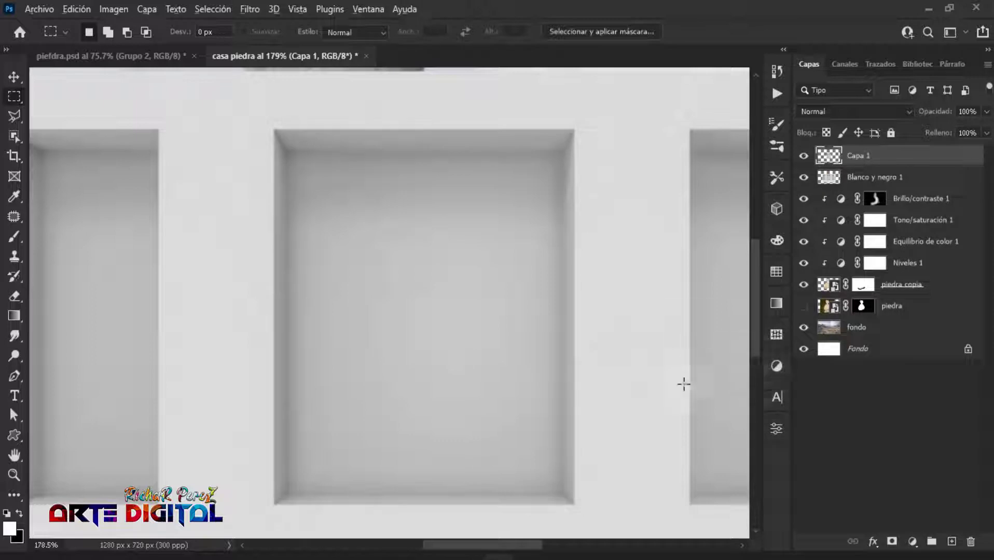
- Hide the wall layer and rename the copied niche layer marco puerta
scroll(712, 343, down, 5)
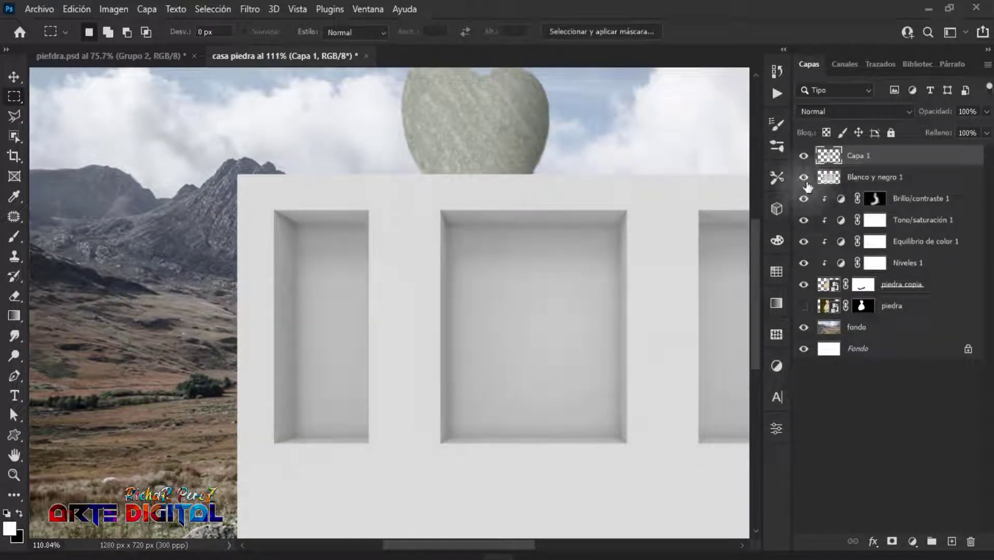
click(803, 178)
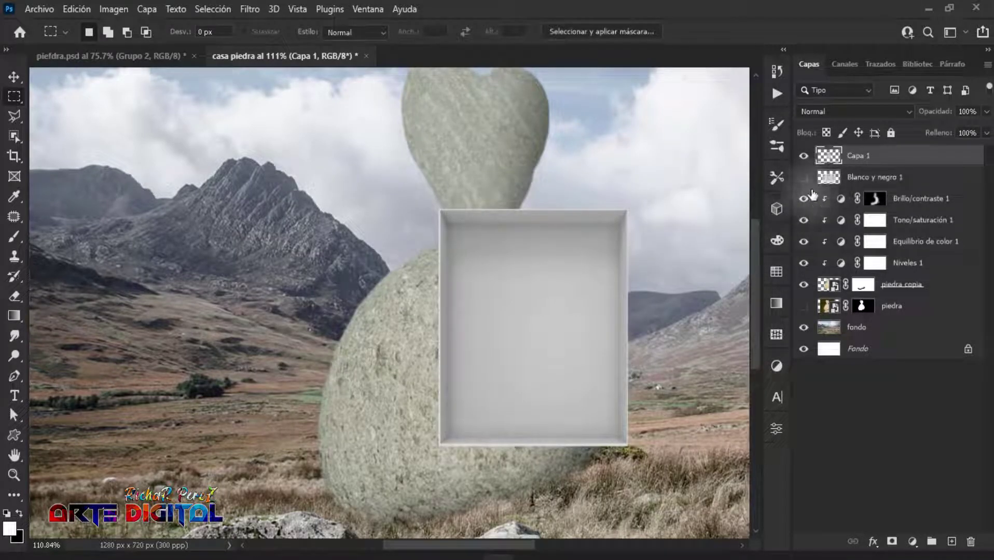
double_click(860, 155)
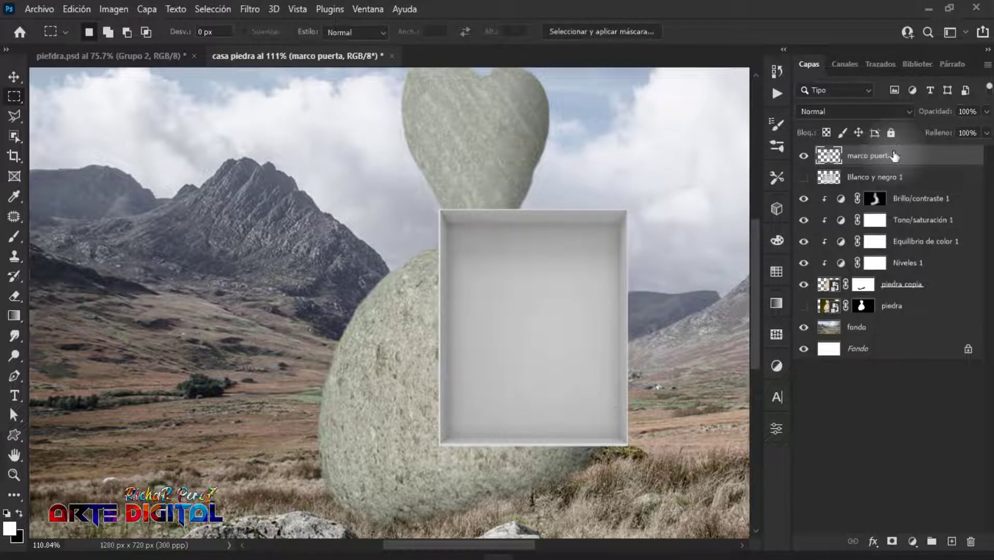
scroll(543, 363, down, 2)
scroll(648, 439, down, 1)
- Shrink and narrow the marco puerta frame and position it low on the boulder's centre
key(ctrl+t)
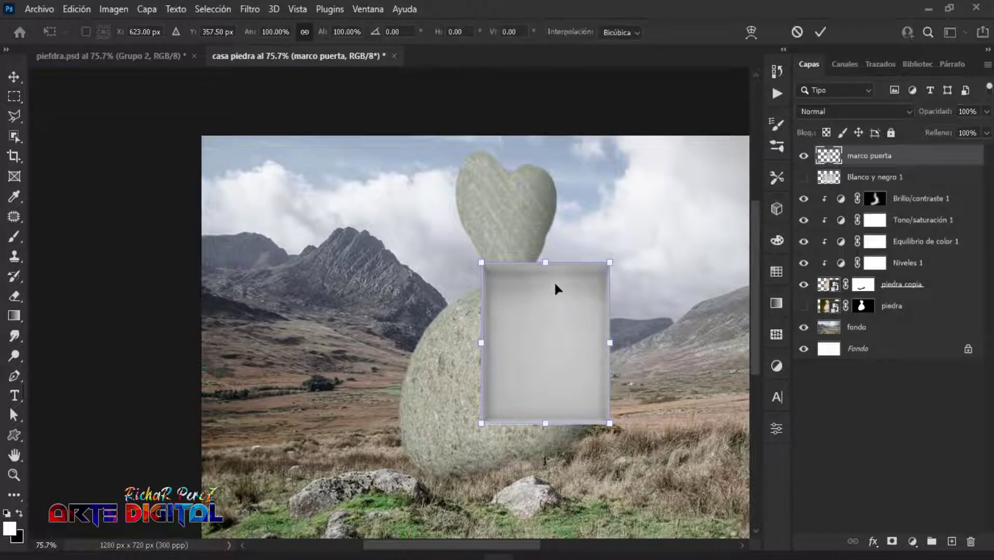
drag(541, 264, 542, 325)
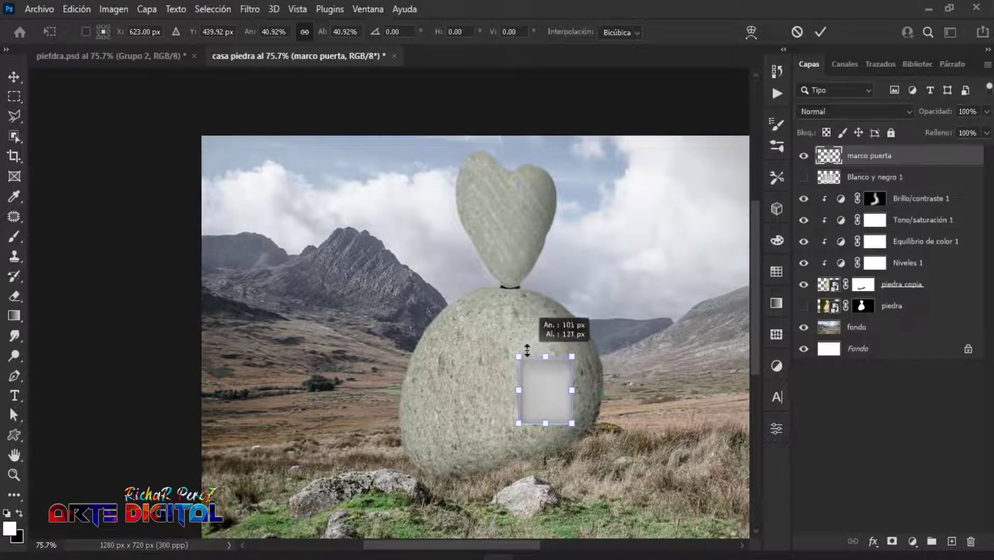
mouse_move(543, 392)
mouse_down()
mouse_move(486, 422)
mouse_move(500, 417)
mouse_up()
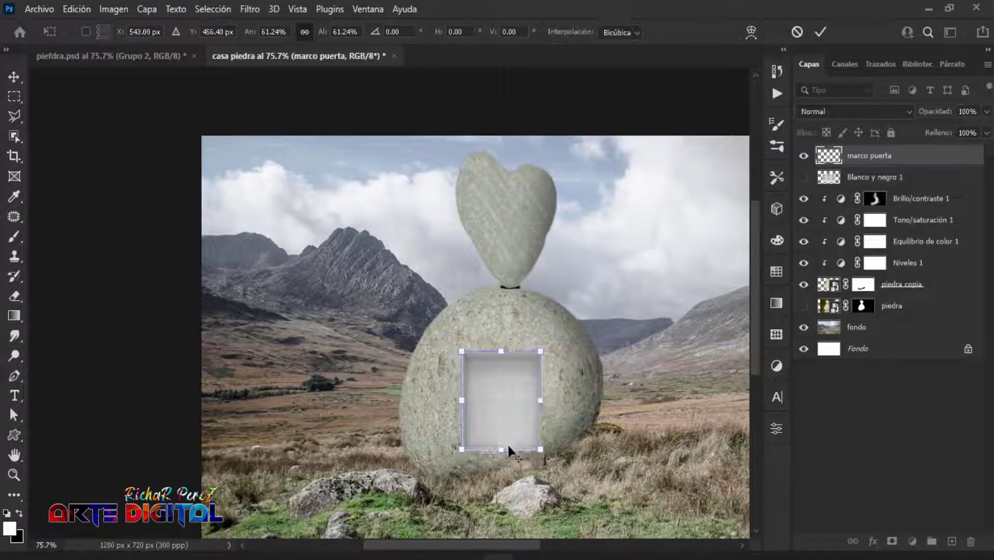
scroll(507, 444, up, 4)
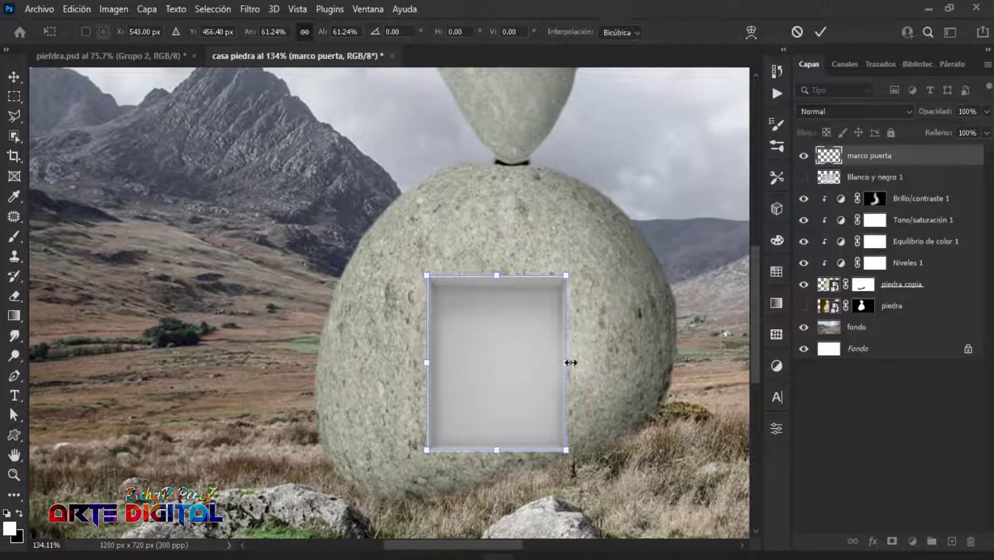
mouse_move(570, 363)
mouse_down()
mouse_move(513, 363)
mouse_move(485, 380)
mouse_move(502, 383)
mouse_up()
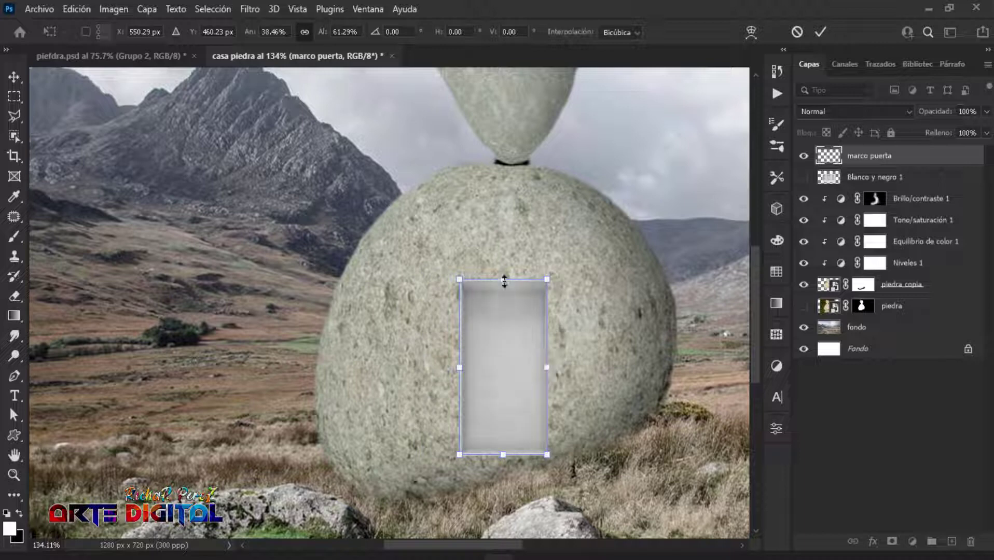
mouse_move(503, 279)
mouse_down()
mouse_move(505, 338)
mouse_move(505, 325)
mouse_up()
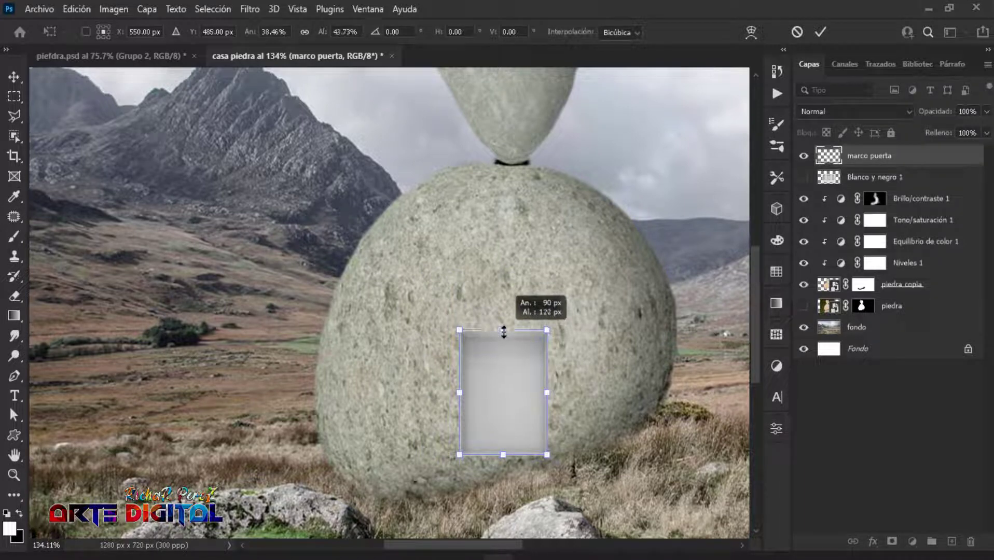
drag(459, 395, 518, 402)
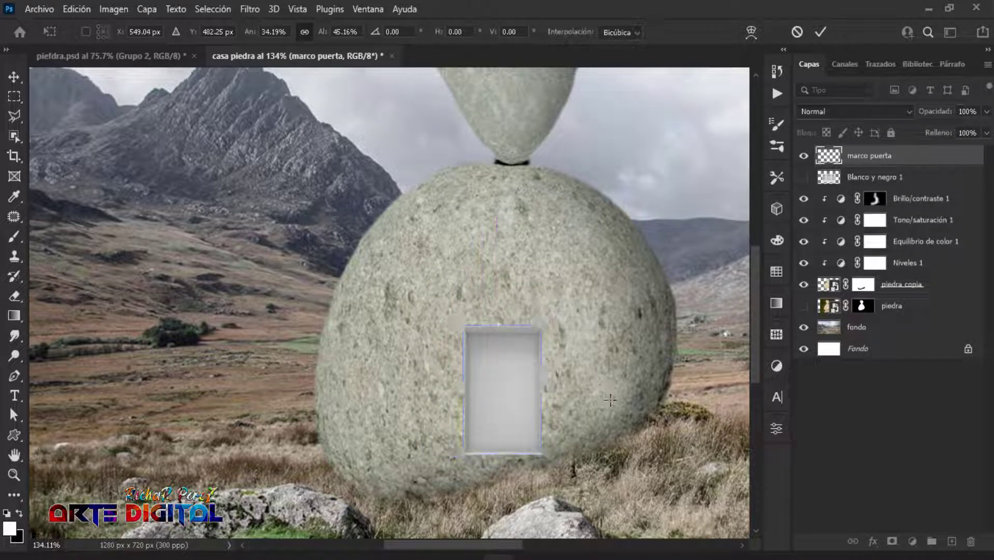
key(Return)
- Undo a stray nudge, recommit the door frame transform and fit the composite in view
key(m)
scroll(506, 361, down, 1)
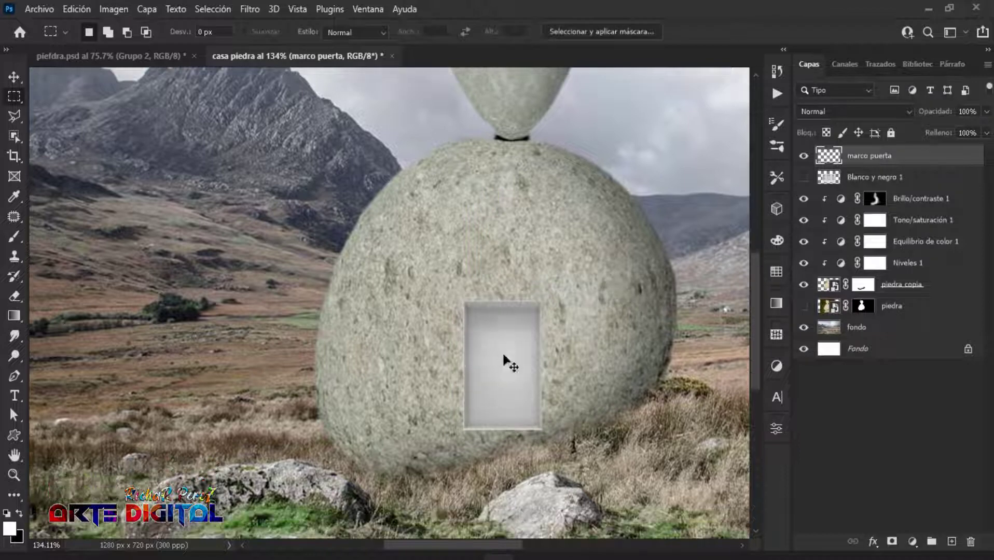
key(ctrl+t)
key(Return)
scroll(539, 395, up, 1)
key(ctrl+z)
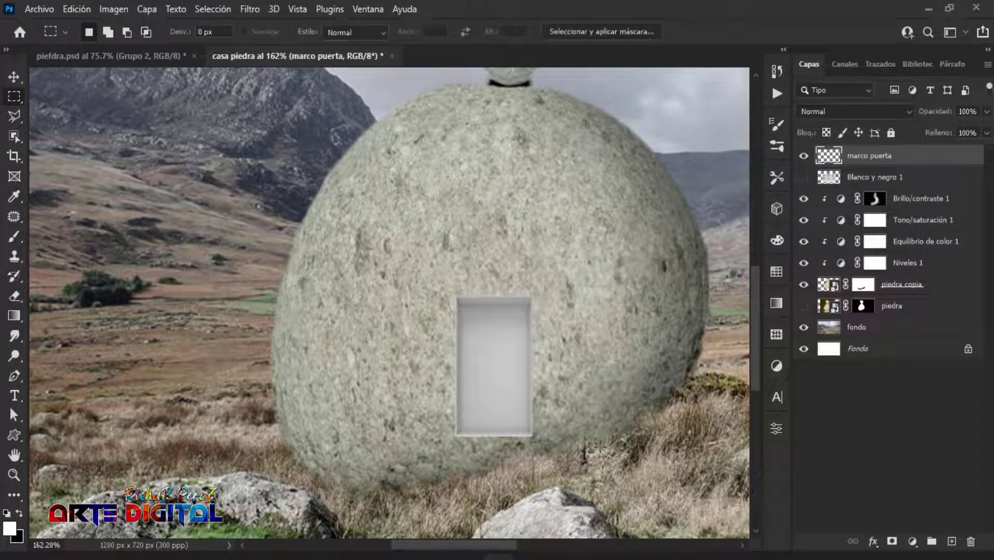
key(ctrl+t)
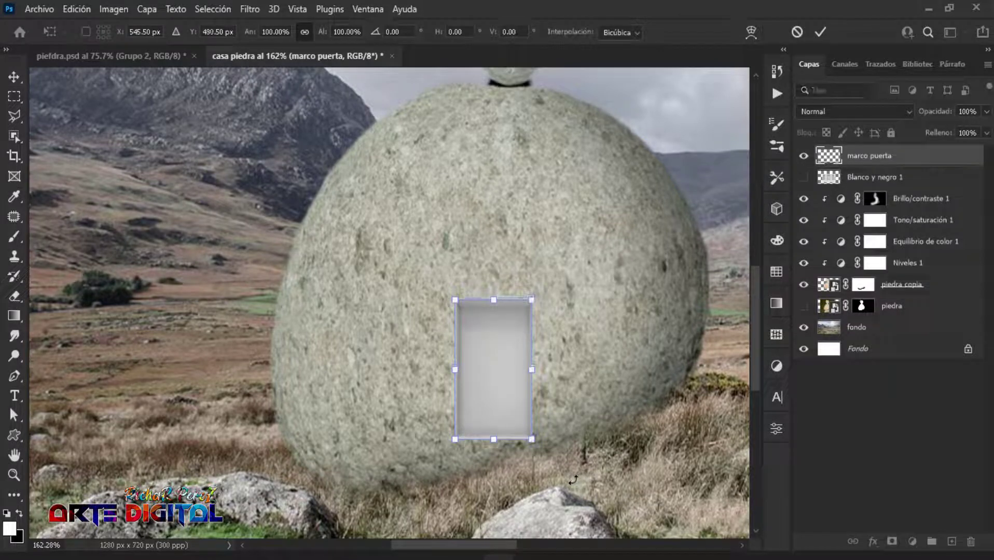
key(Return)
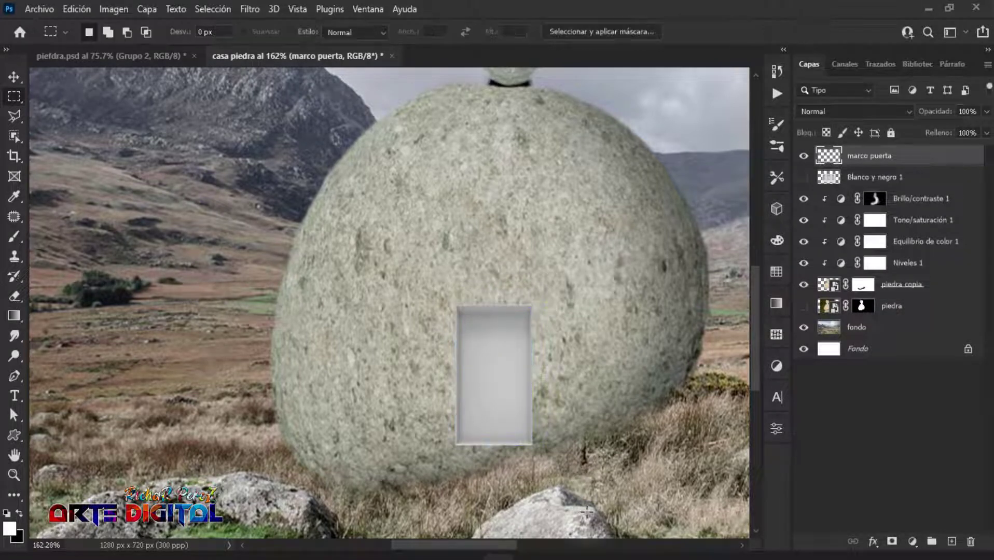
key(ctrl+0)
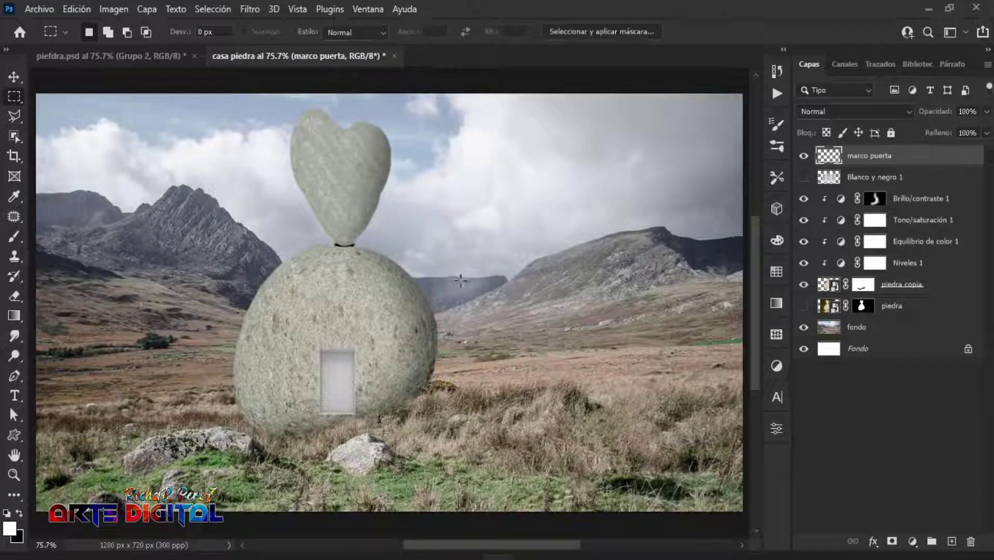
- Place door-1587023_1920 as an embedded layer in the composite
click(47, 8)
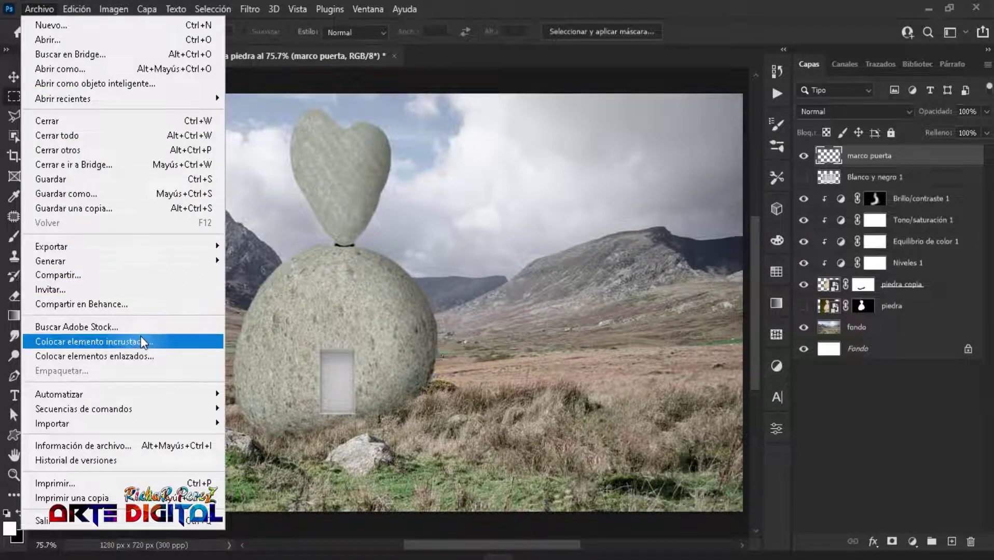
click(147, 341)
click(245, 141)
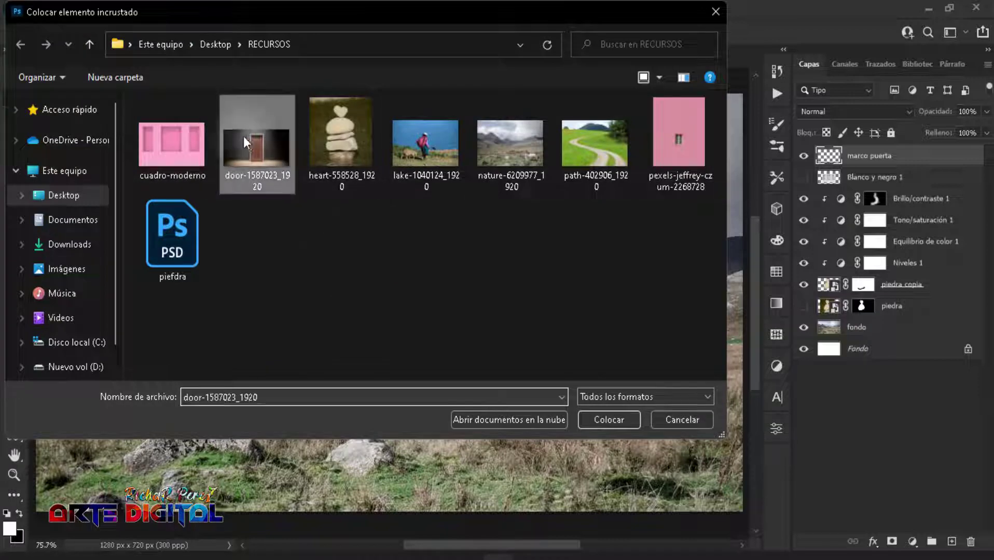
click(614, 422)
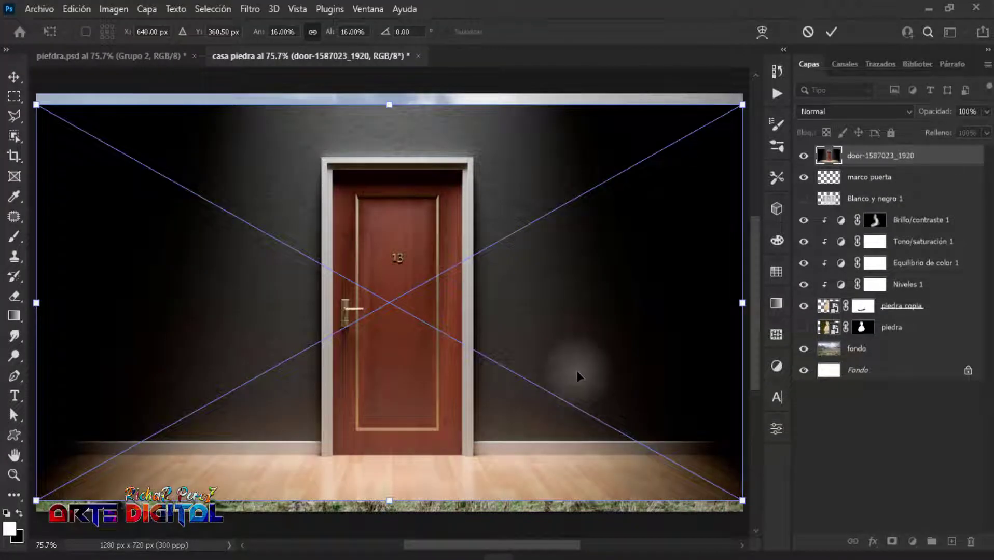
key(Return)
key(m)
- Marquee the wooden door leaf and add a layer mask showing only it
scroll(524, 332, down, 2)
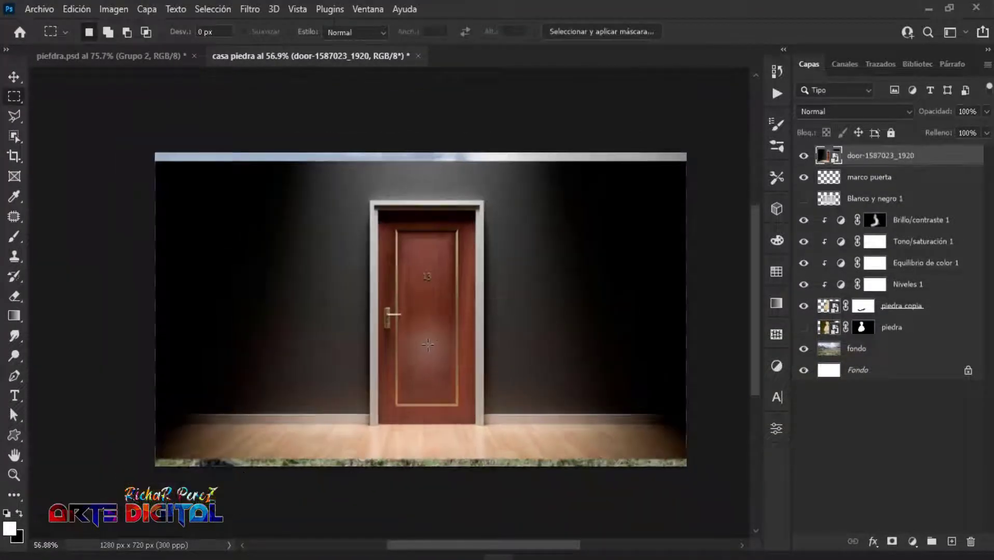
scroll(434, 341, up, 3)
scroll(350, 146, up, 2)
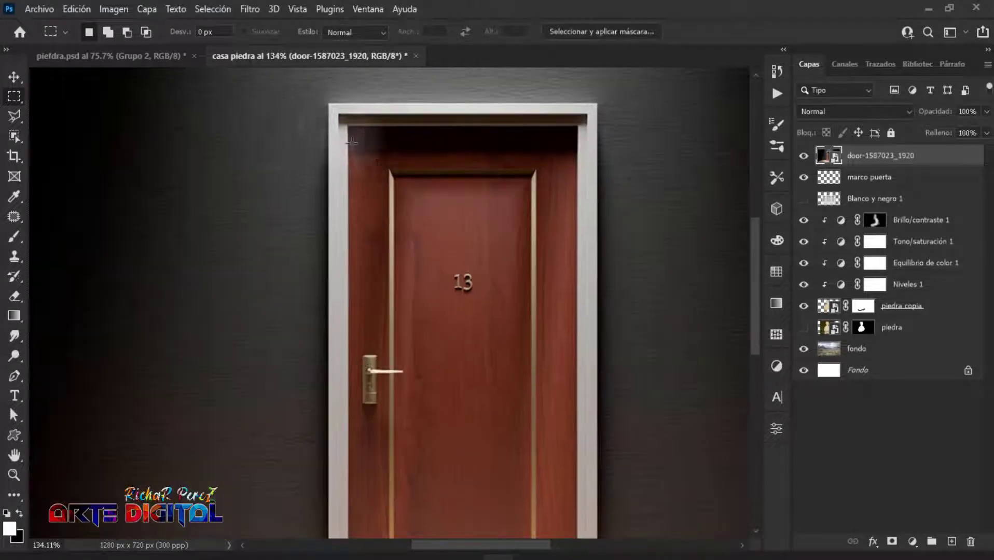
right_click(14, 96)
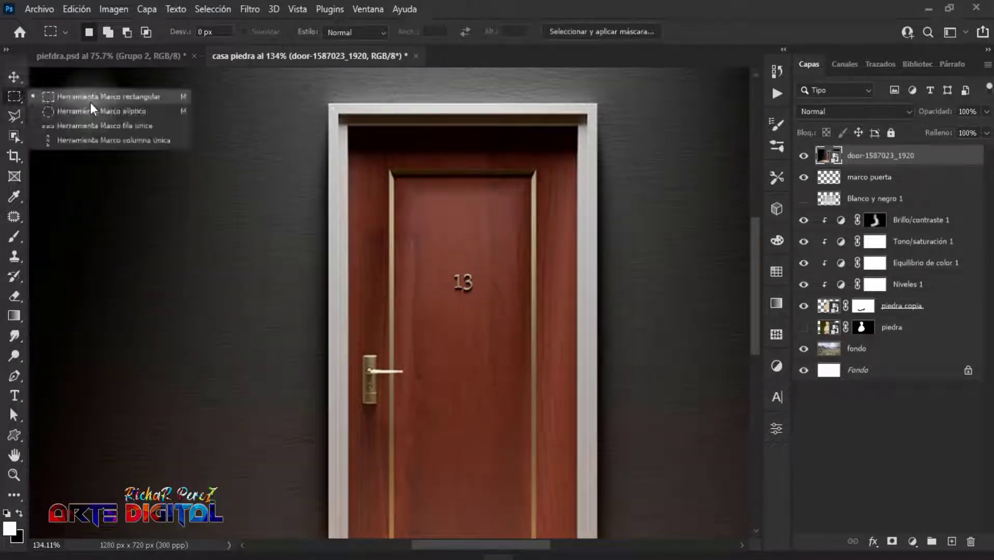
click(91, 104)
scroll(420, 162, up, 3)
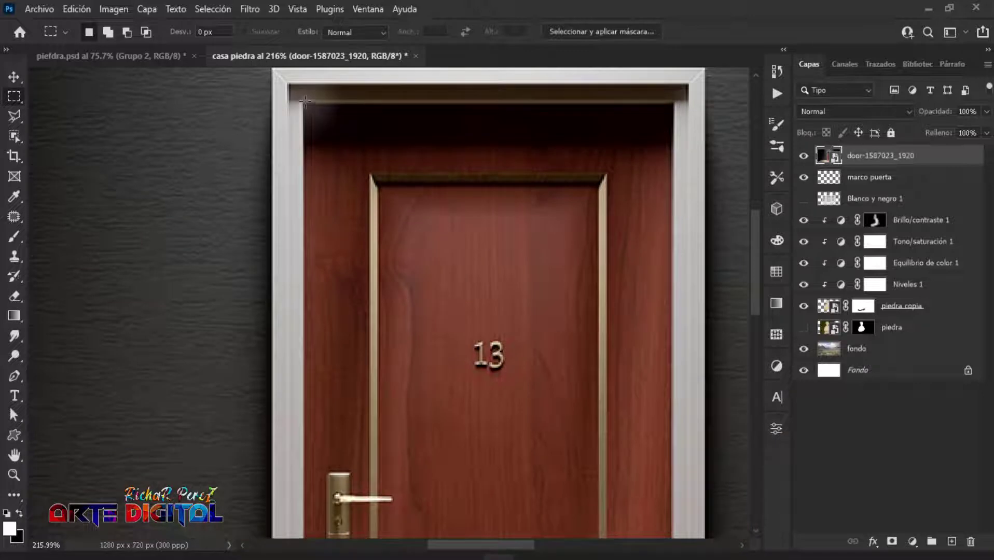
mouse_move(303, 97)
mouse_down()
mouse_move(490, 138)
mouse_move(659, 220)
mouse_move(666, 469)
mouse_move(645, 519)
mouse_move(648, 545)
mouse_move(669, 542)
mouse_move(674, 553)
mouse_move(672, 397)
mouse_move(670, 408)
mouse_up()
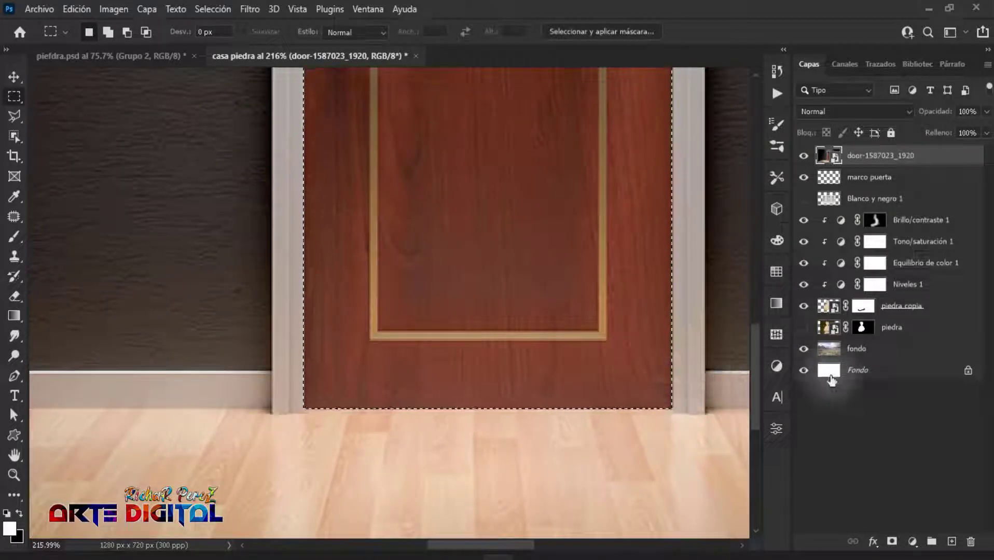
scroll(563, 301, down, 3)
scroll(571, 290, down, 3)
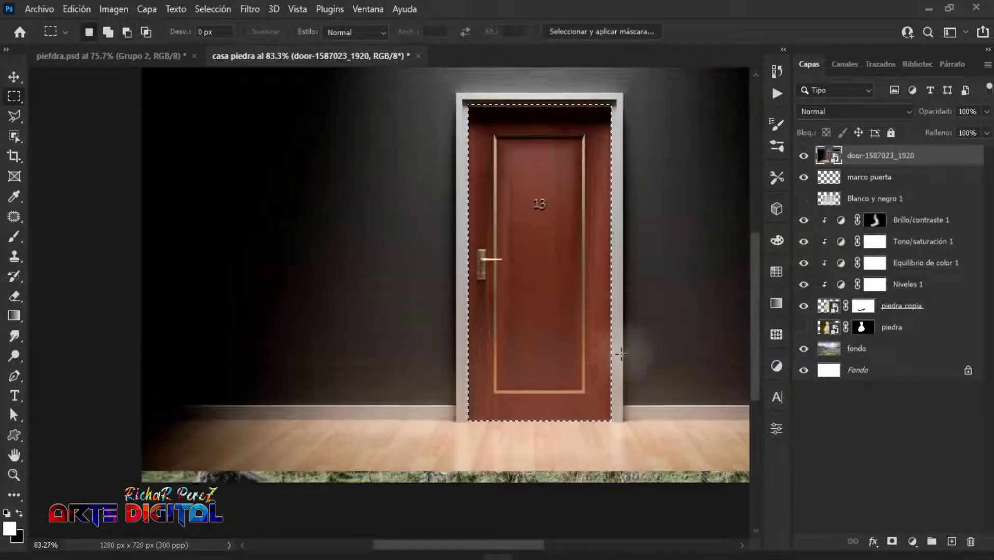
scroll(682, 336, down, 1)
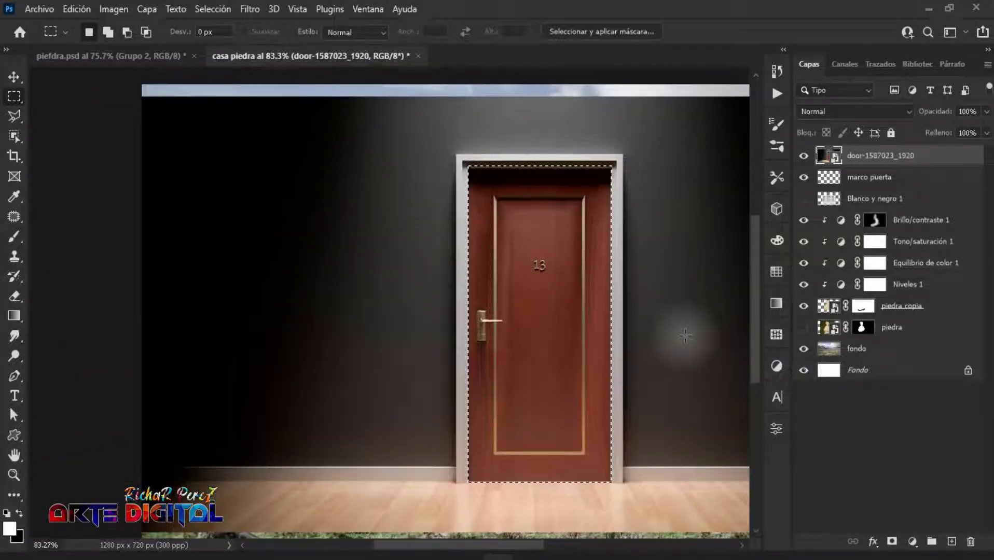
click(892, 541)
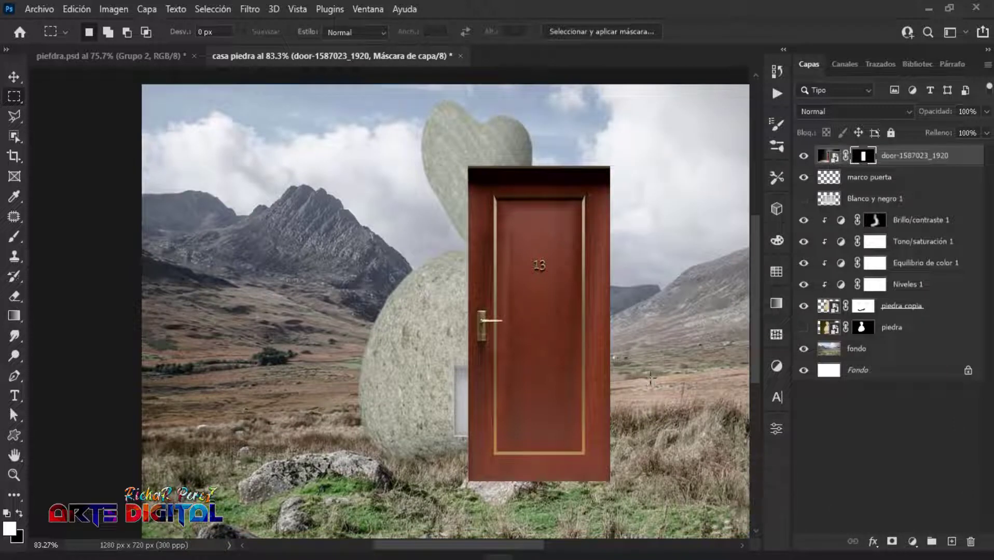
- Scale the door layer down to about 21% and move it onto the grey frame
scroll(567, 348, down, 1)
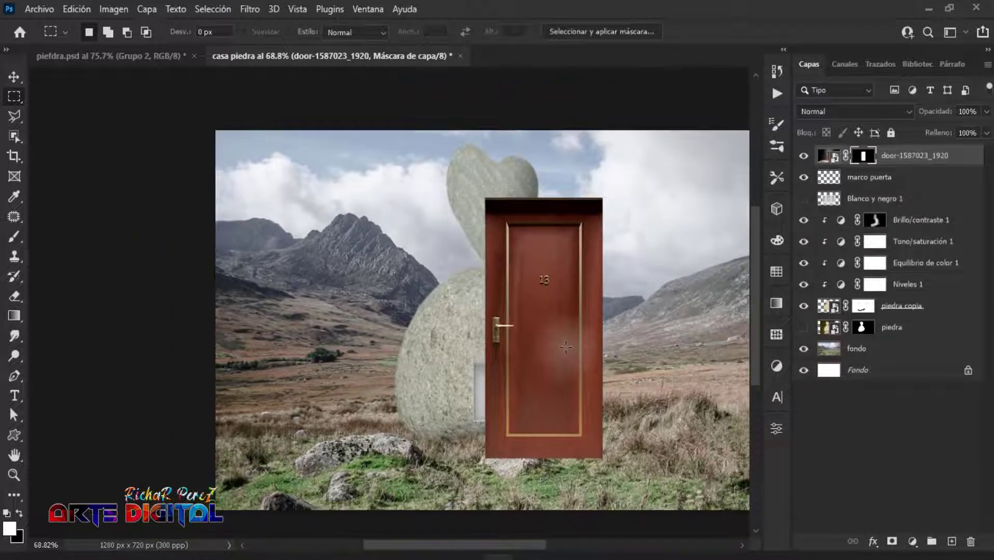
key(ctrl+t)
drag(537, 140, 537, 410)
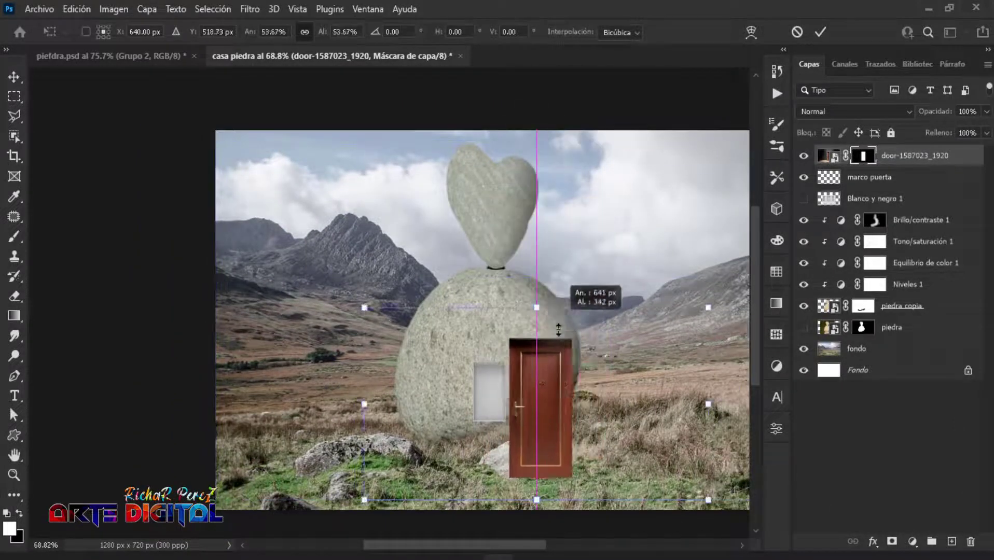
drag(569, 441, 536, 404)
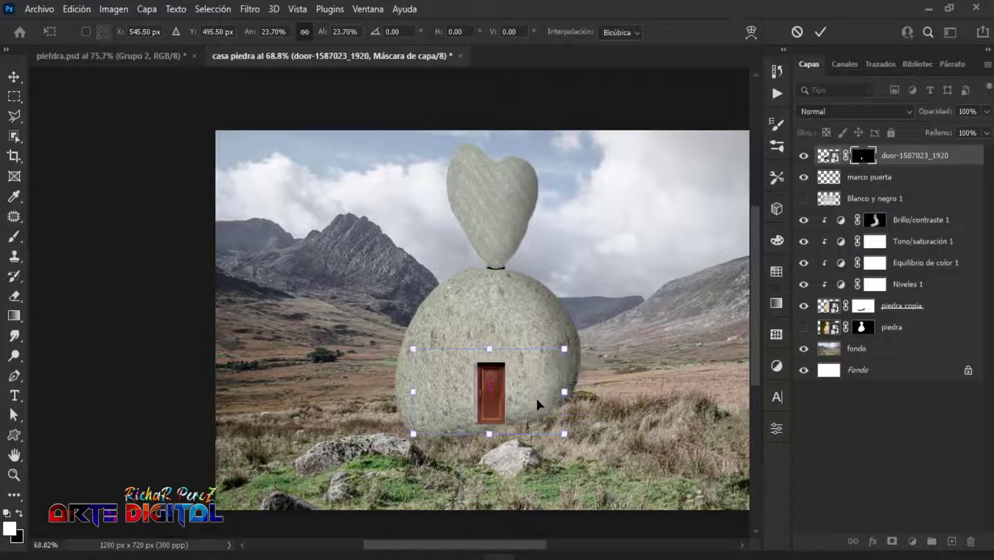
scroll(537, 396, up, 3)
scroll(519, 391, up, 2)
scroll(490, 384, up, 2)
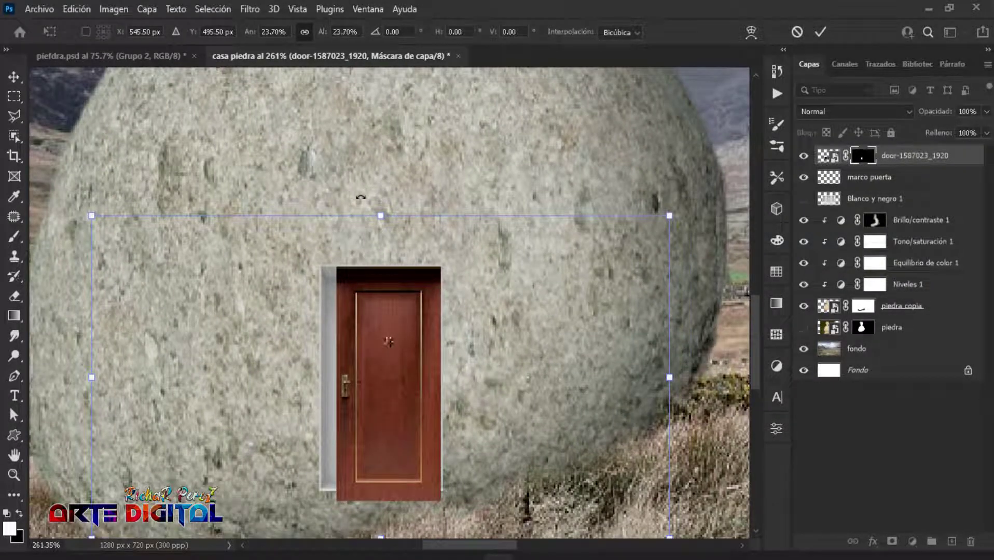
- Fine-tune the door's size and position inside the frame opening and apply
drag(386, 218, 386, 226)
drag(464, 333, 459, 320)
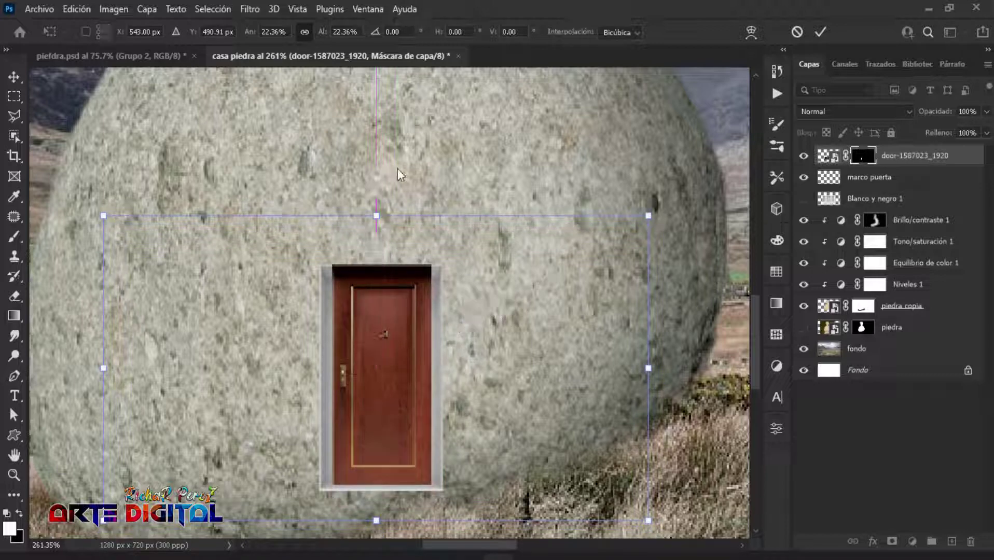
drag(376, 216, 382, 233)
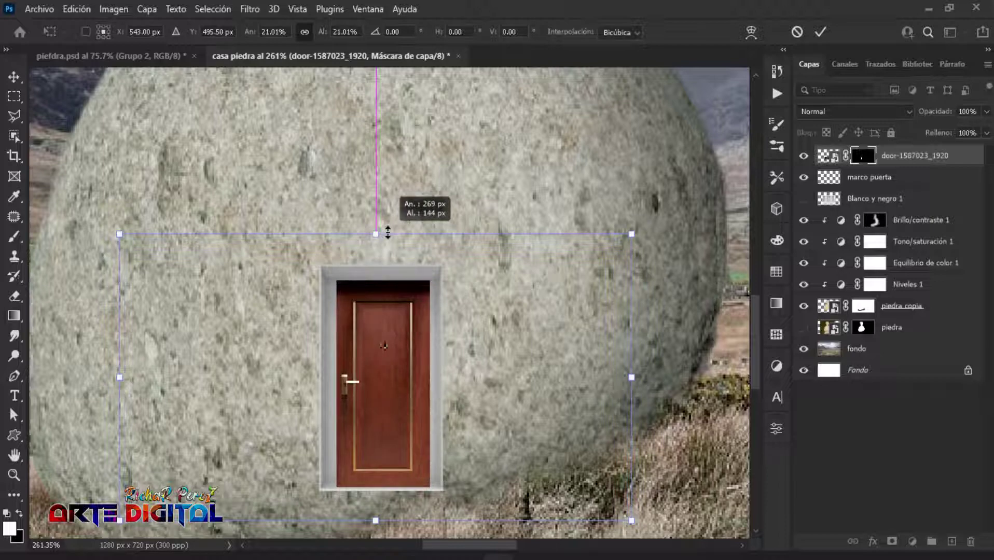
drag(381, 233, 382, 235)
scroll(410, 514, down, 2)
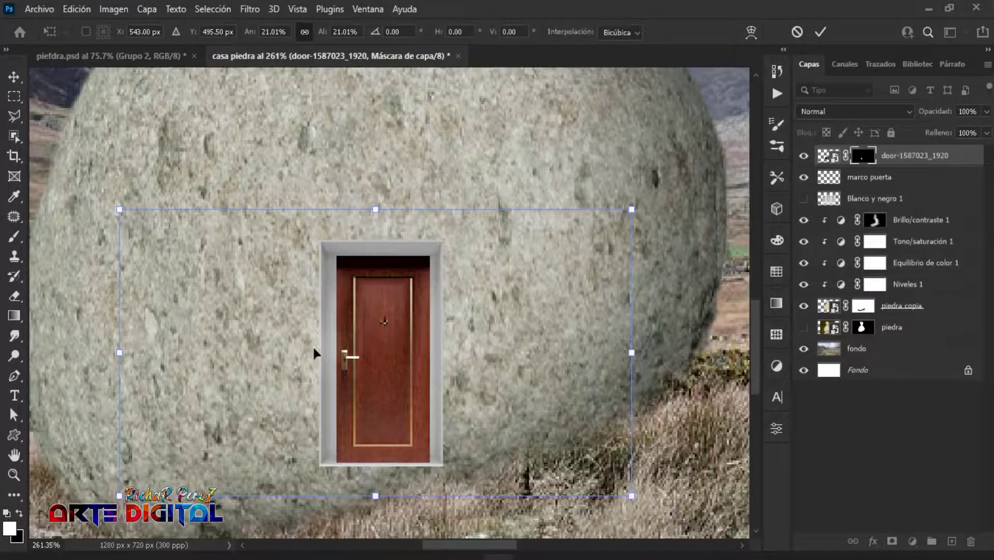
scroll(507, 337, down, 5)
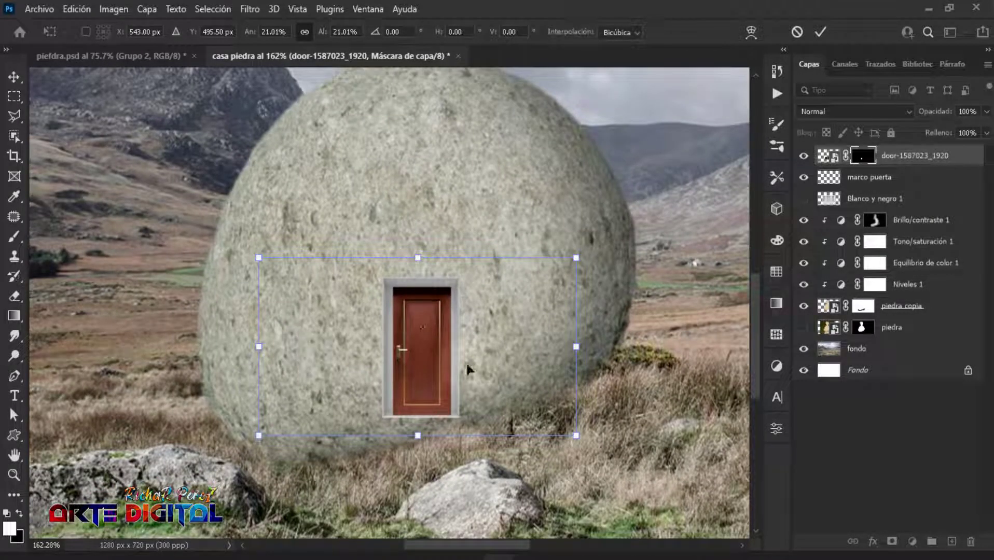
key(Return)
key(m)
scroll(470, 342, up, 2)
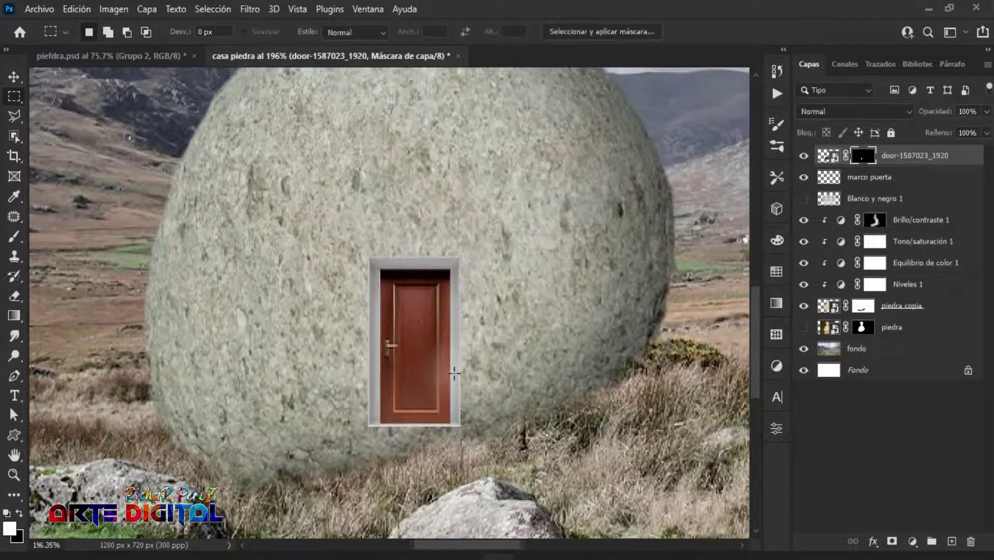
scroll(469, 339, up, 2)
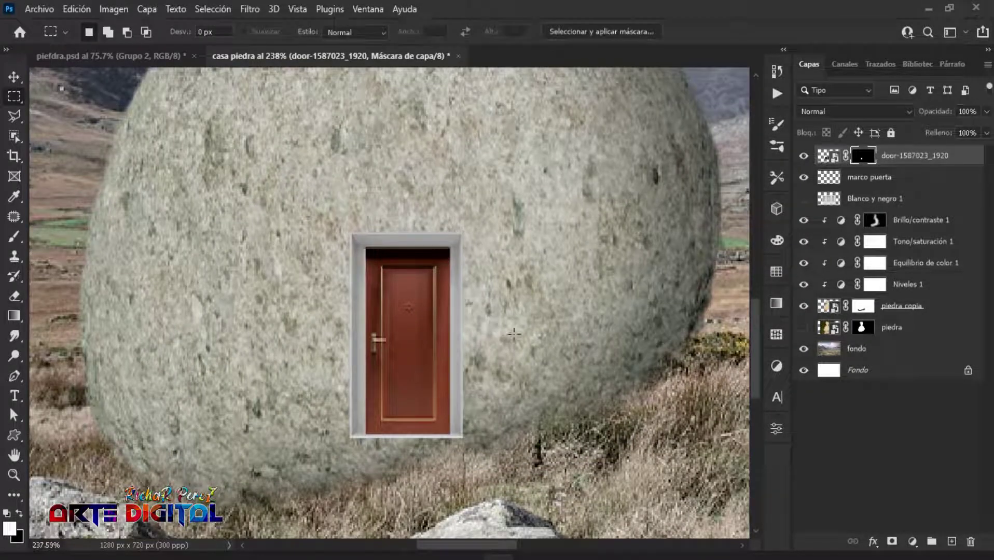
- Pull marco puerta's left and right sides inward to hug the door, then zoom to fit
click(887, 181)
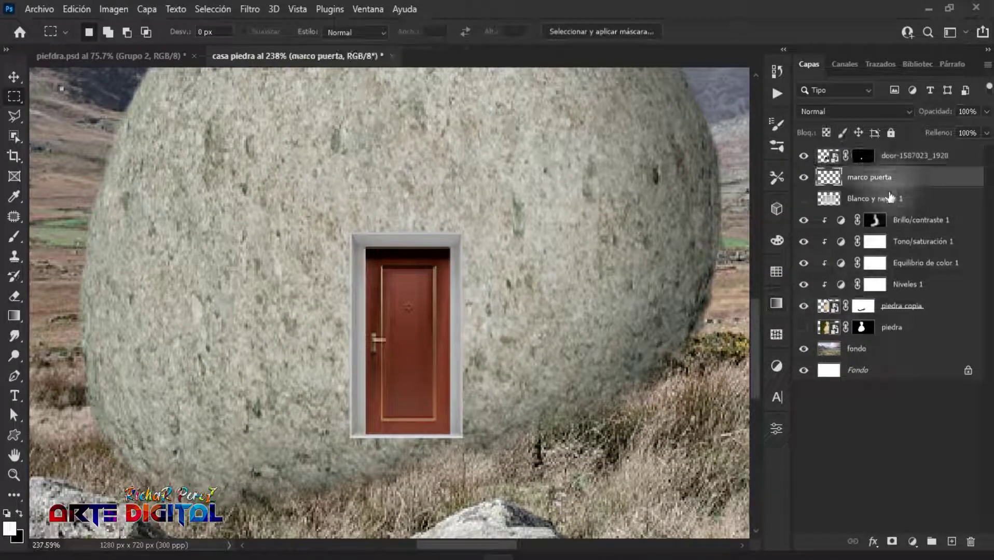
key(ctrl+t)
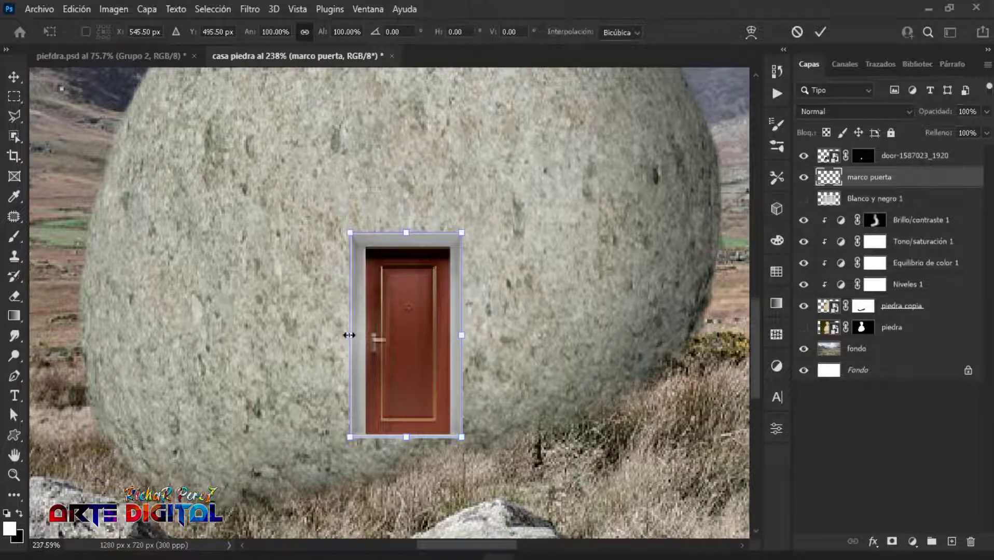
key(ctrl+plus)
drag(321, 338, 335, 338)
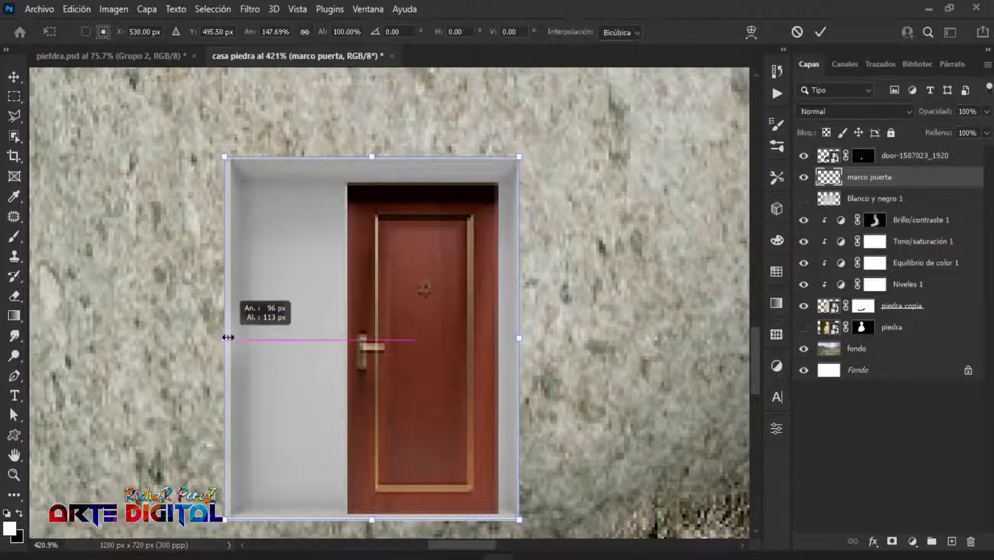
drag(519, 338, 508, 344)
key(Return)
key(ctrl+0)
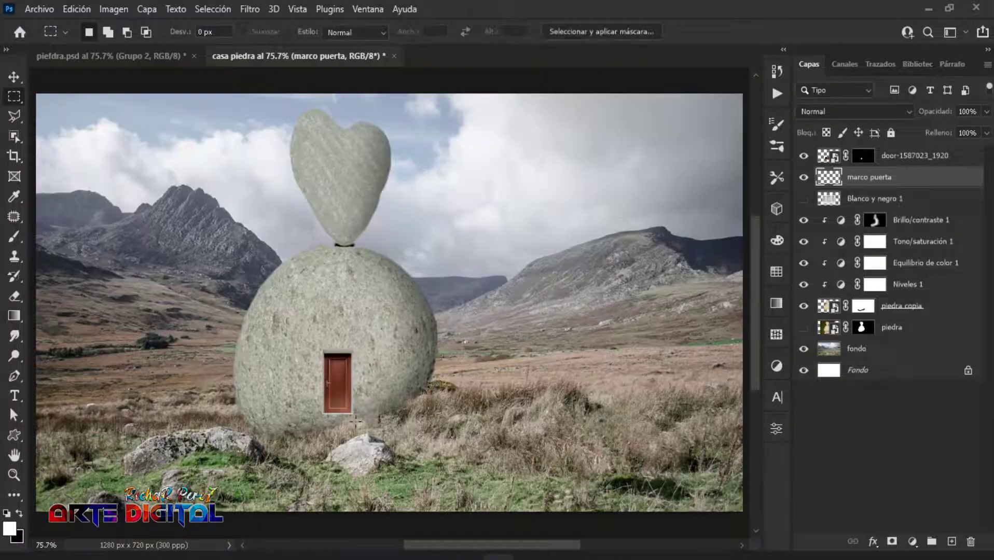
scroll(337, 419, up, 1)
scroll(338, 419, up, 3)
scroll(337, 419, up, 2)
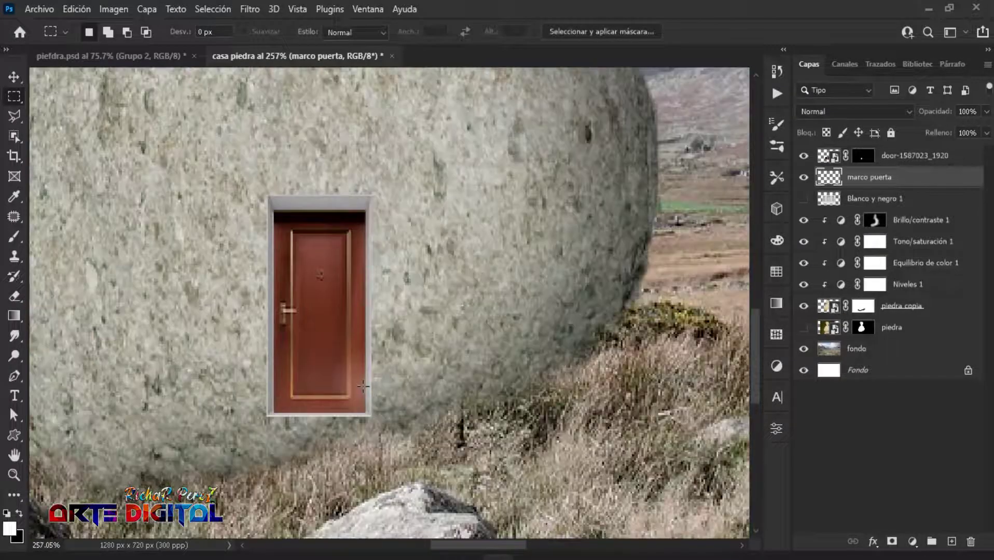
scroll(362, 384, up, 1)
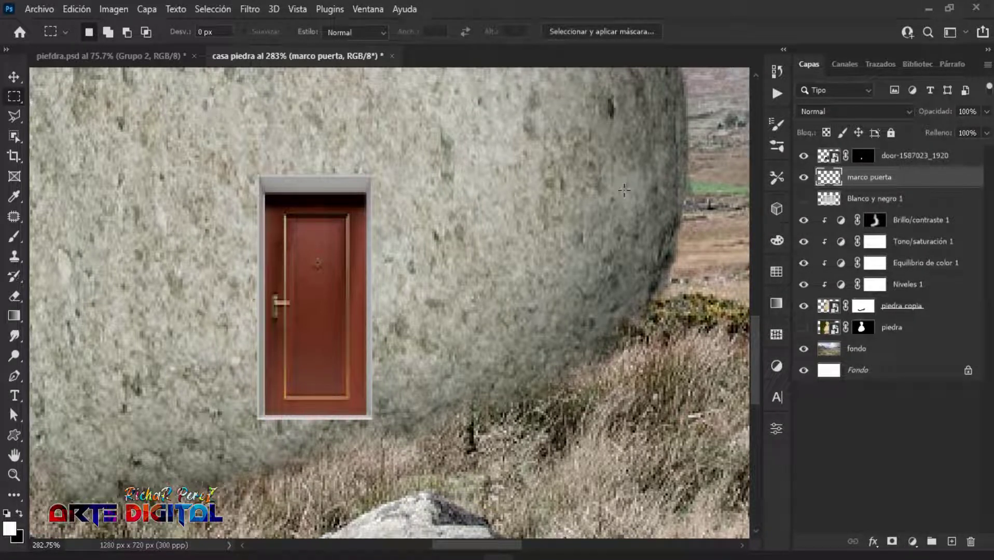
- Clip a Levels layer to marco puerta with black input 82 and midtones 0.82
click(912, 542)
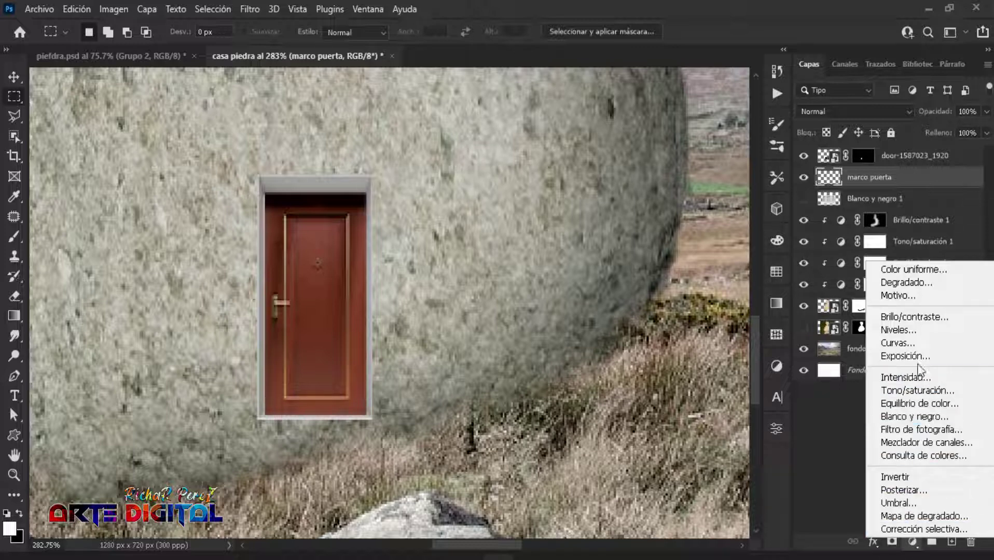
click(912, 330)
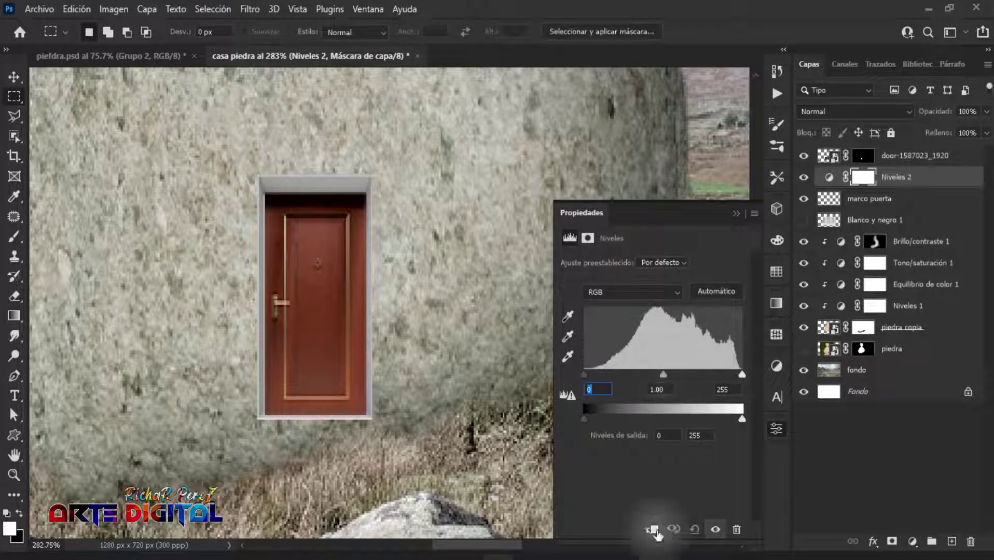
click(652, 530)
text(82)
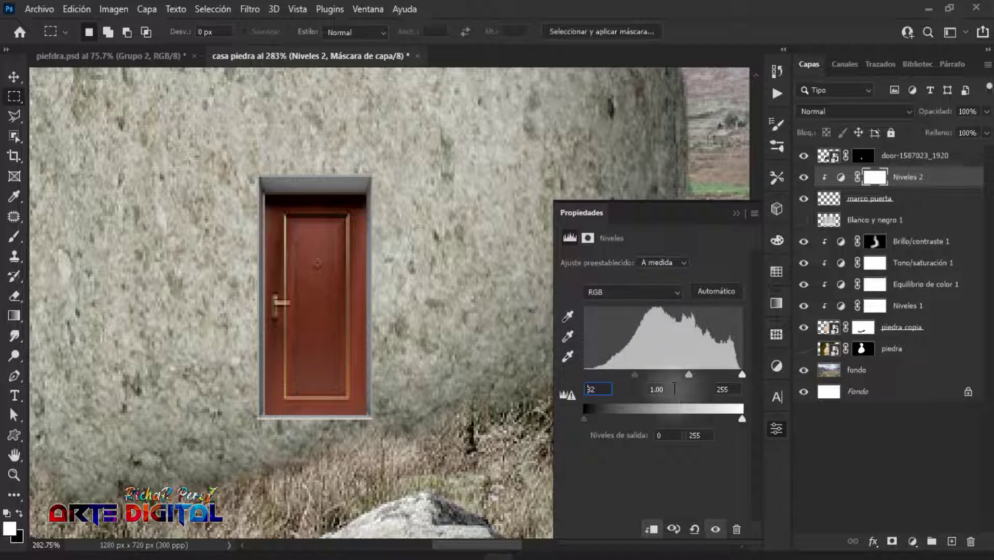
key(Tab)
text(0.)
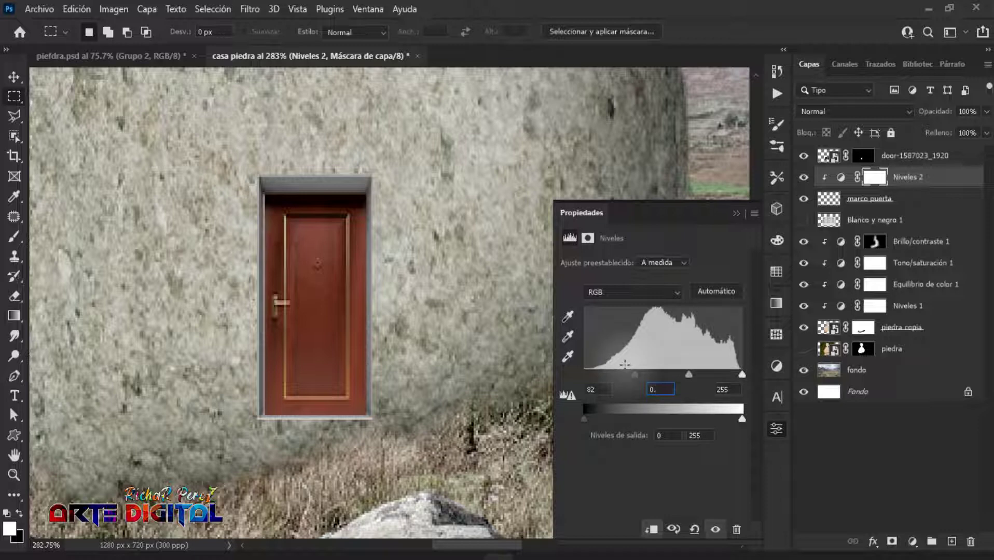
text(82)
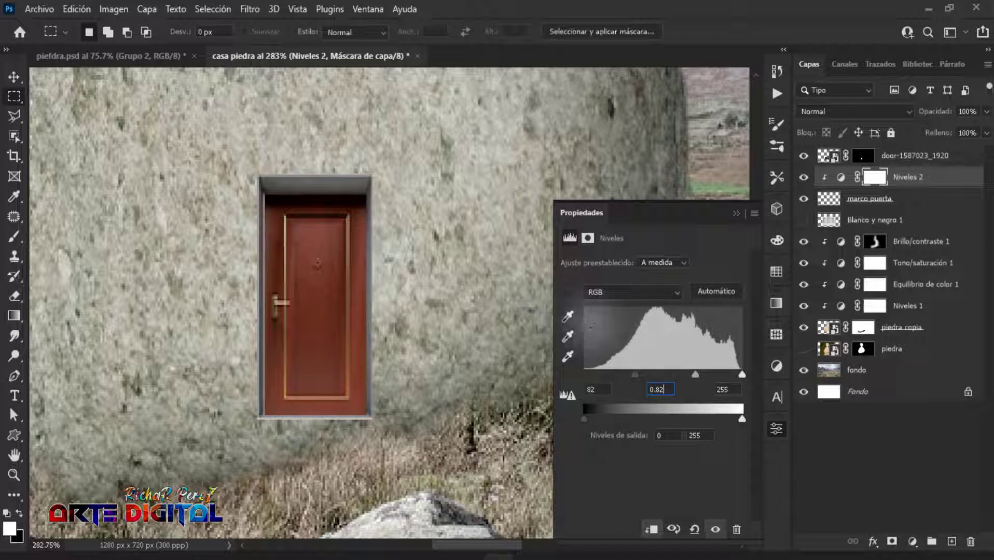
click(735, 213)
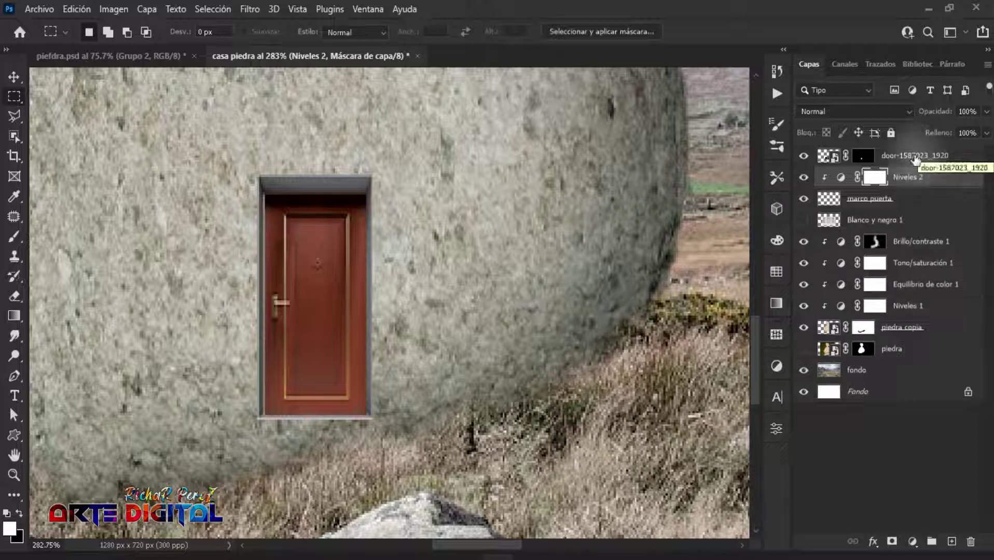
- Select the door layer and begin renaming it
click(830, 155)
click(803, 156)
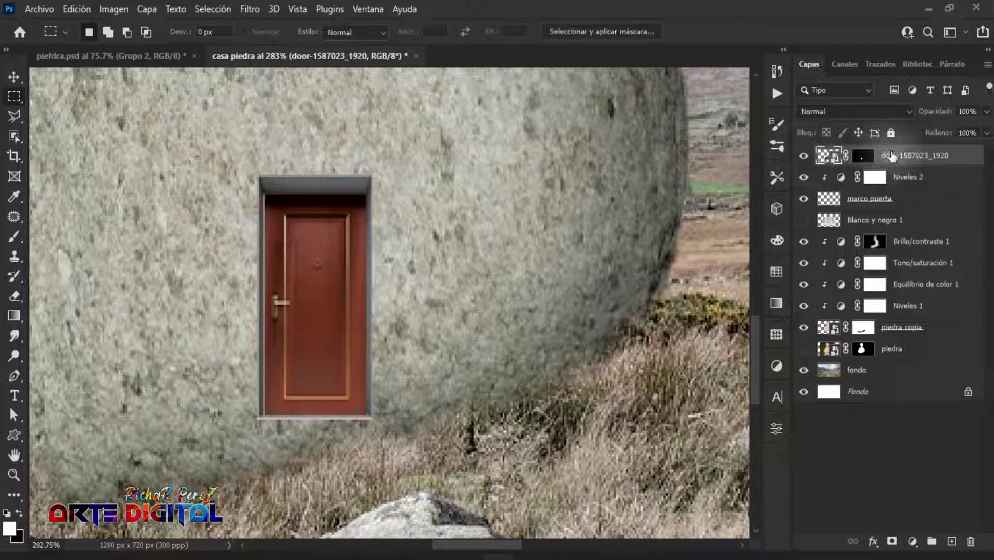
double_click(890, 155)
text(puerta)
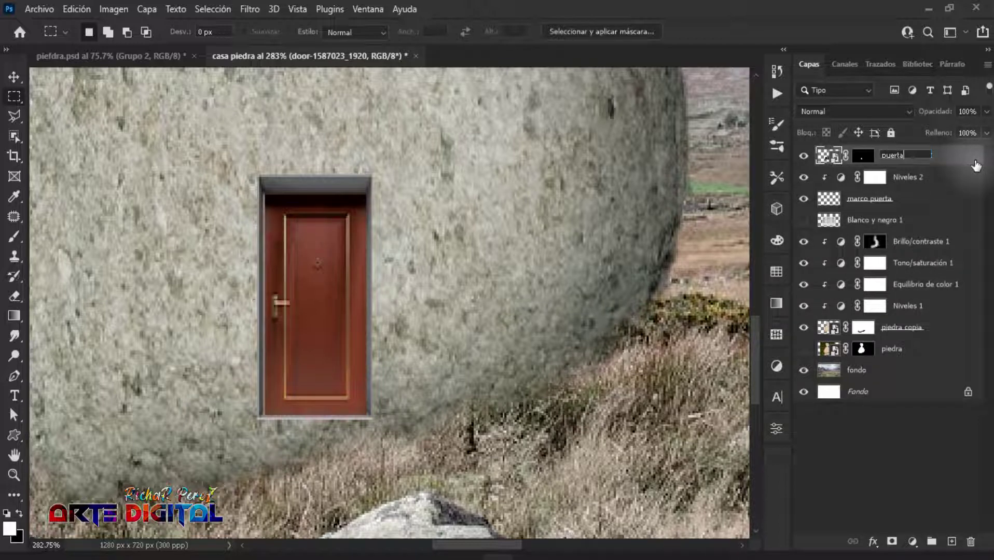
- Name the door layer puerta and clip a Hue/Saturation layer at saturation -29 to it
key(Return)
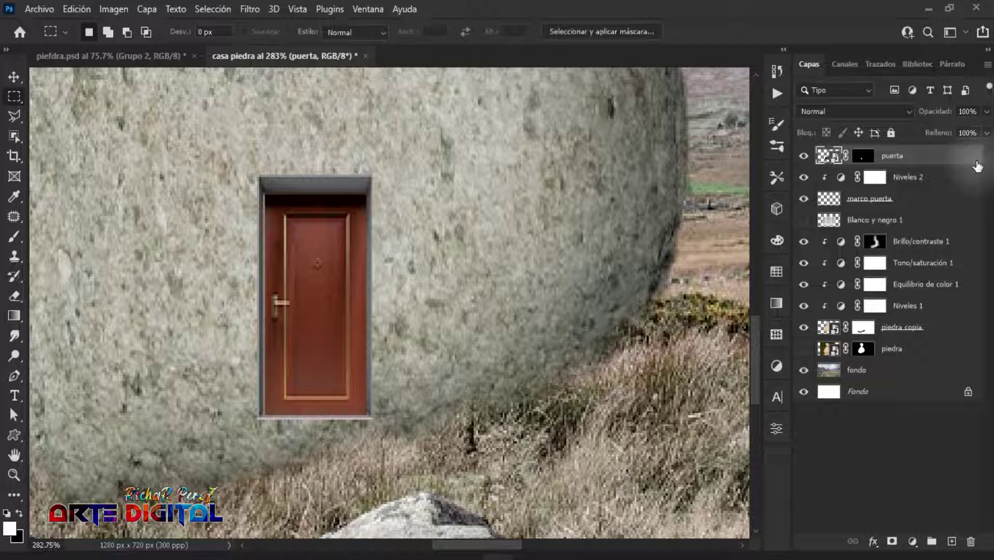
click(912, 542)
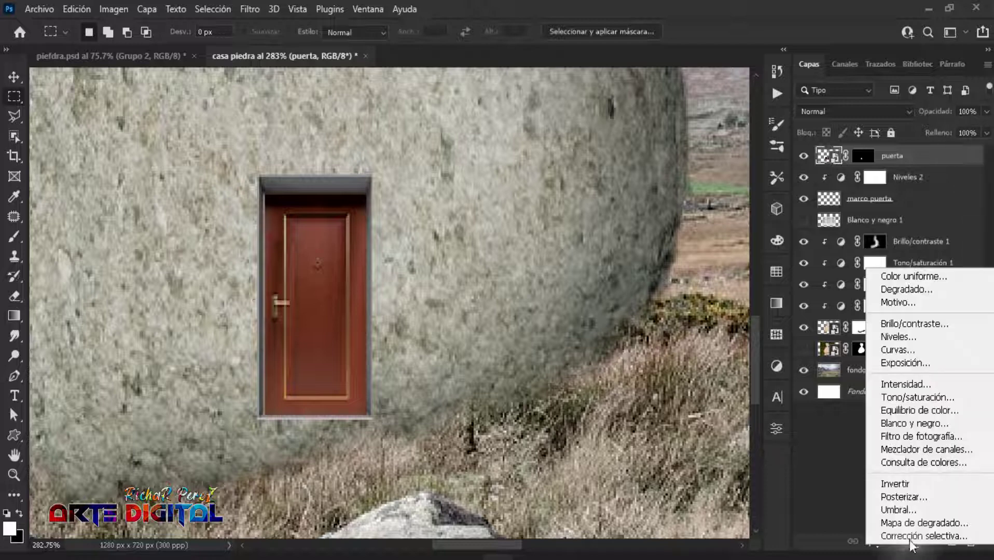
click(890, 396)
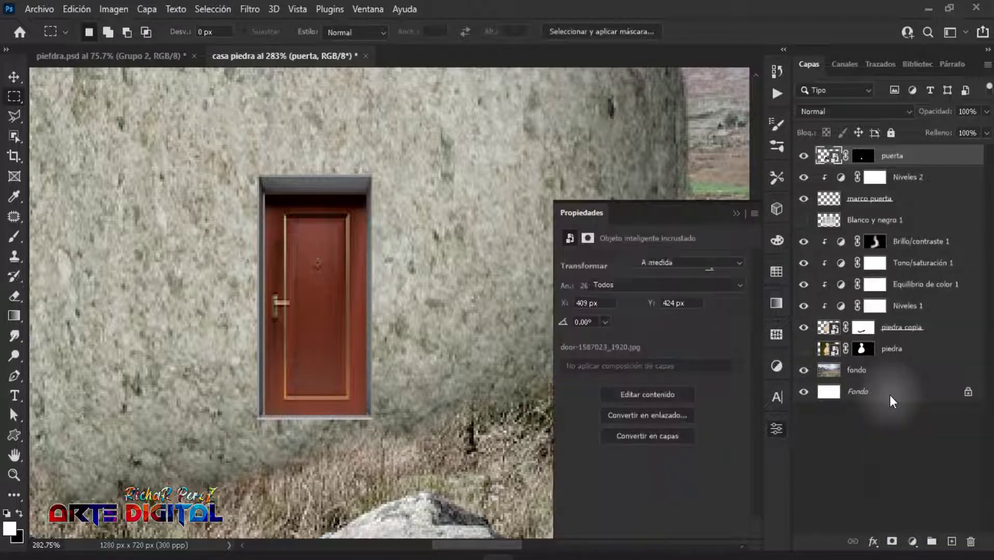
click(652, 529)
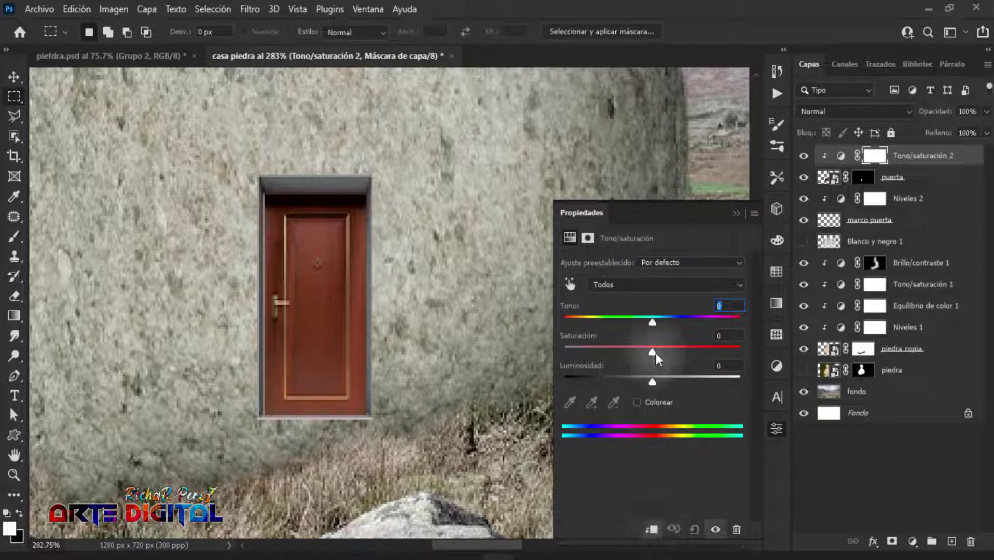
drag(652, 352, 626, 354)
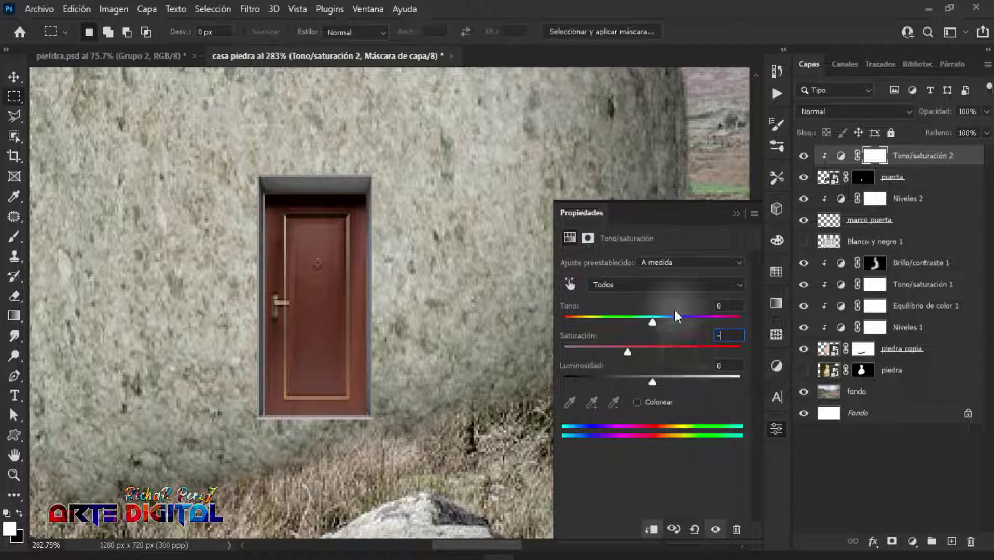
text(29)
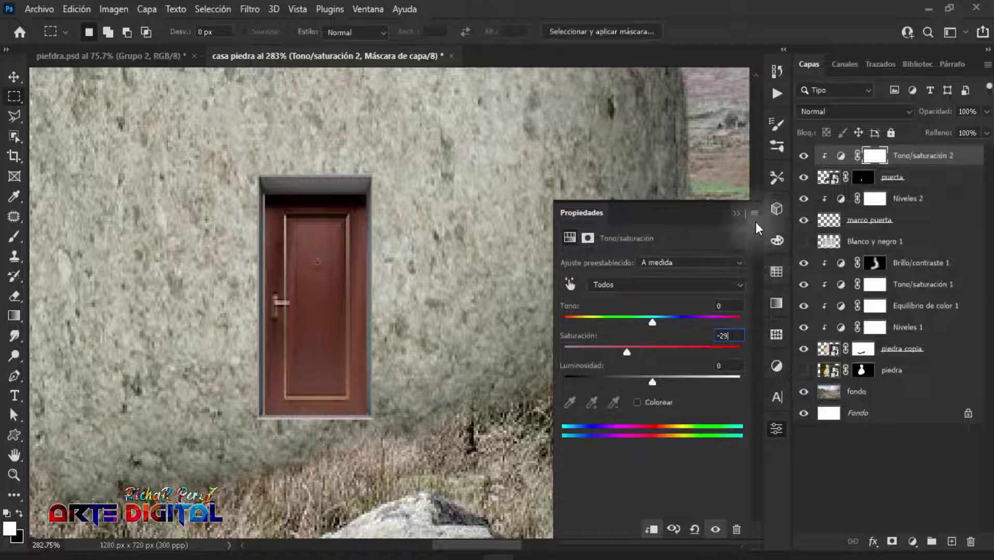
click(736, 213)
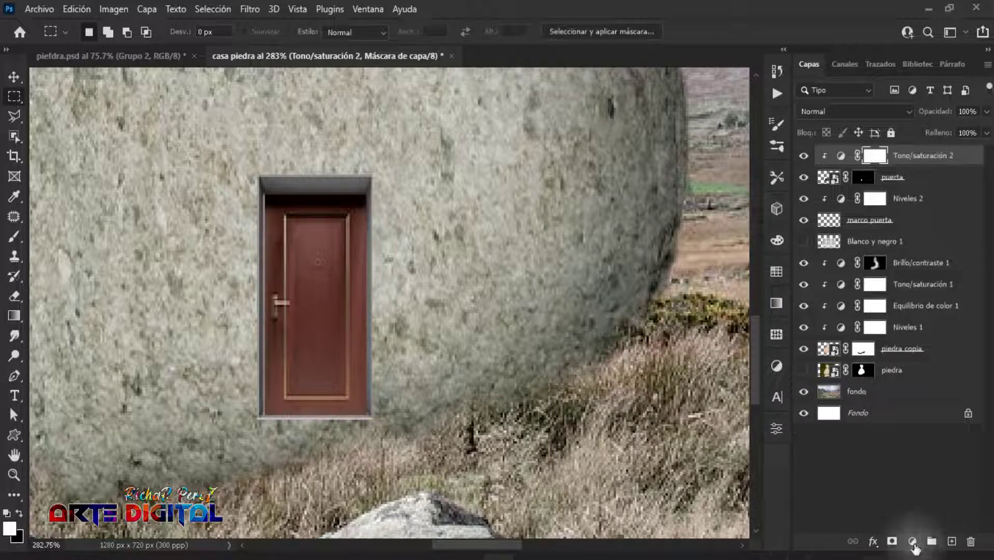
- Clip a Levels layer, Niveles 3, to the door with output white set to 200
click(912, 541)
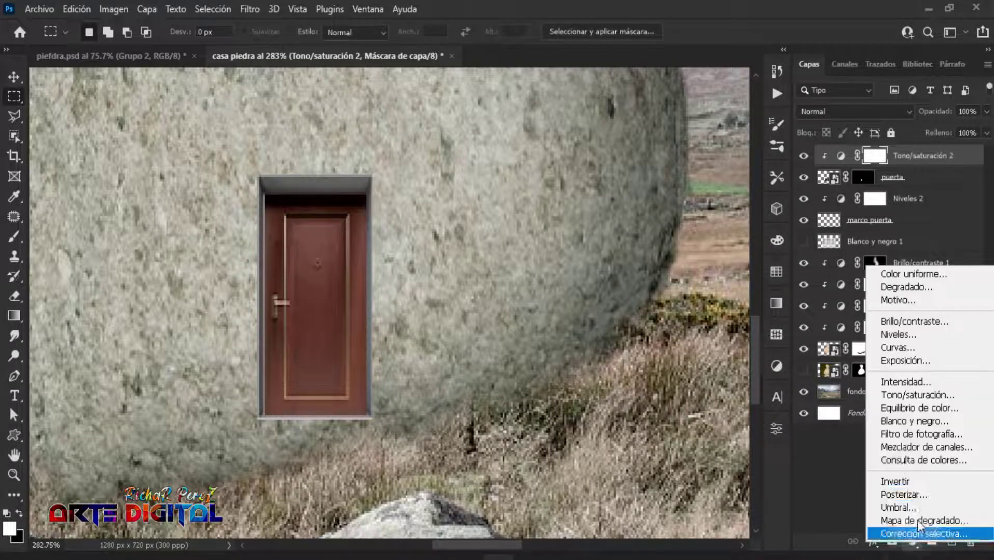
click(908, 334)
click(651, 529)
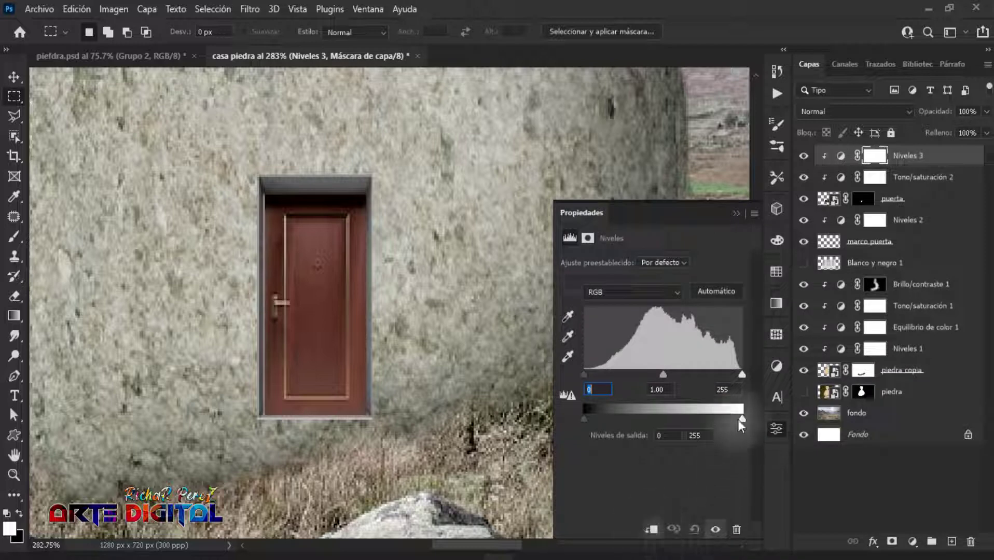
drag(739, 419, 730, 421)
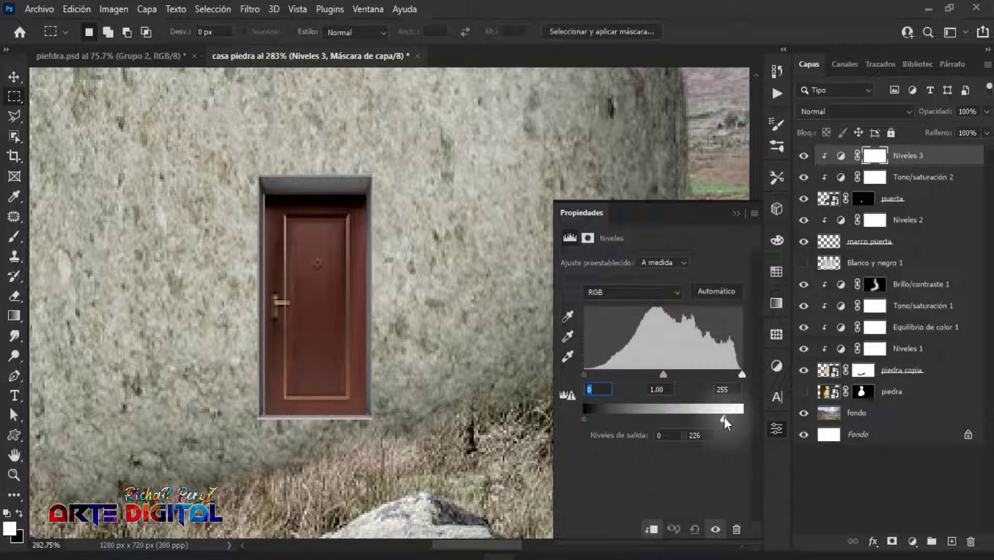
double_click(695, 435)
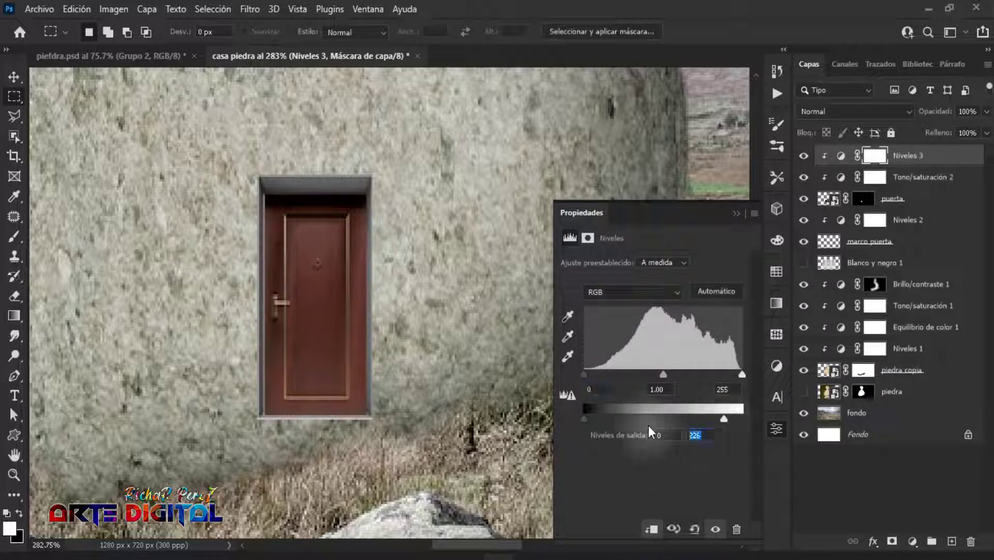
text(200)
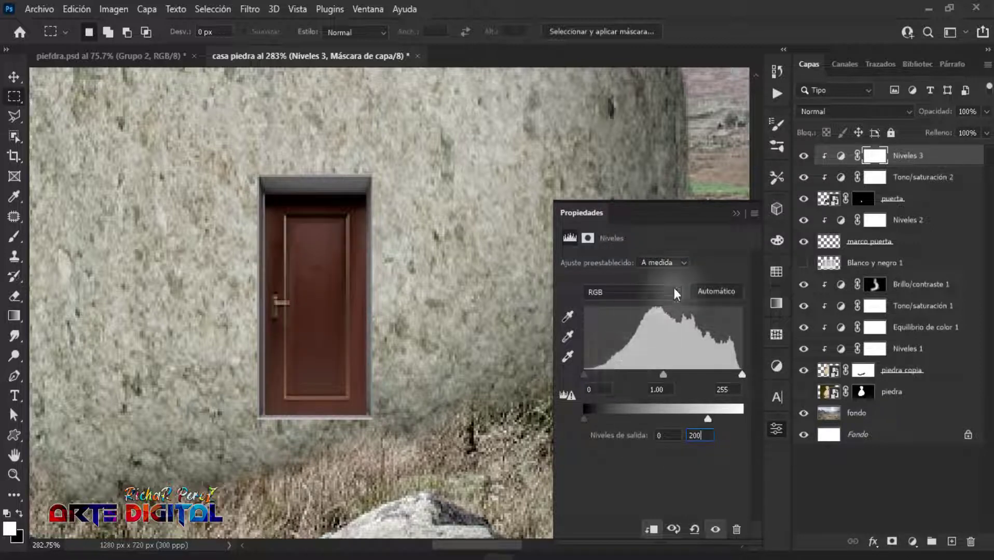
click(735, 214)
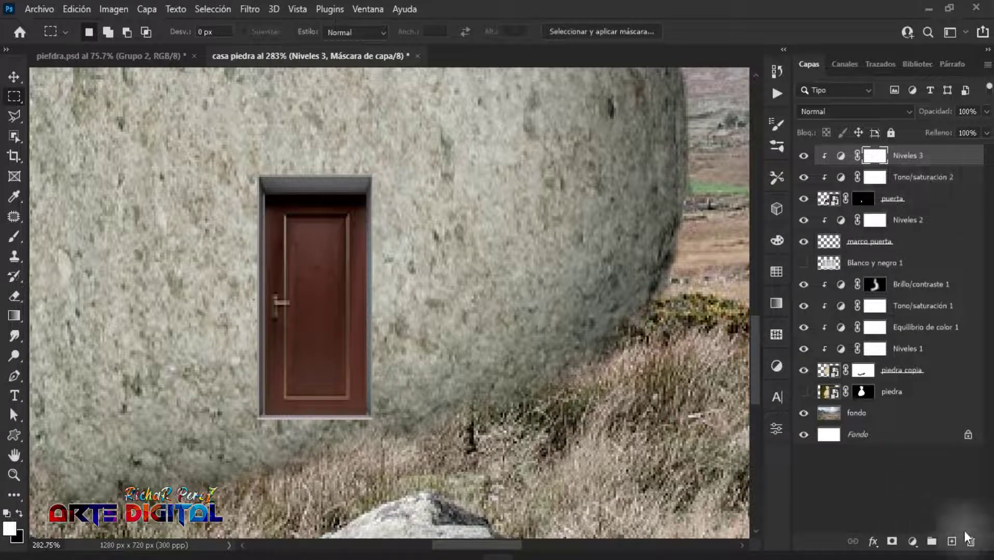
- Add a new layer named sombra puerta clipped to the layer below
click(953, 543)
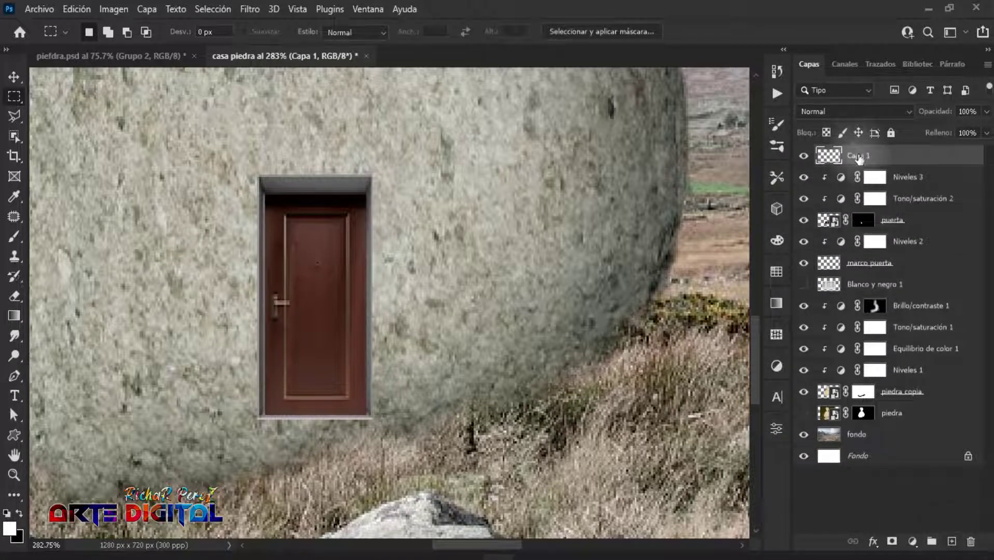
text(sombra)
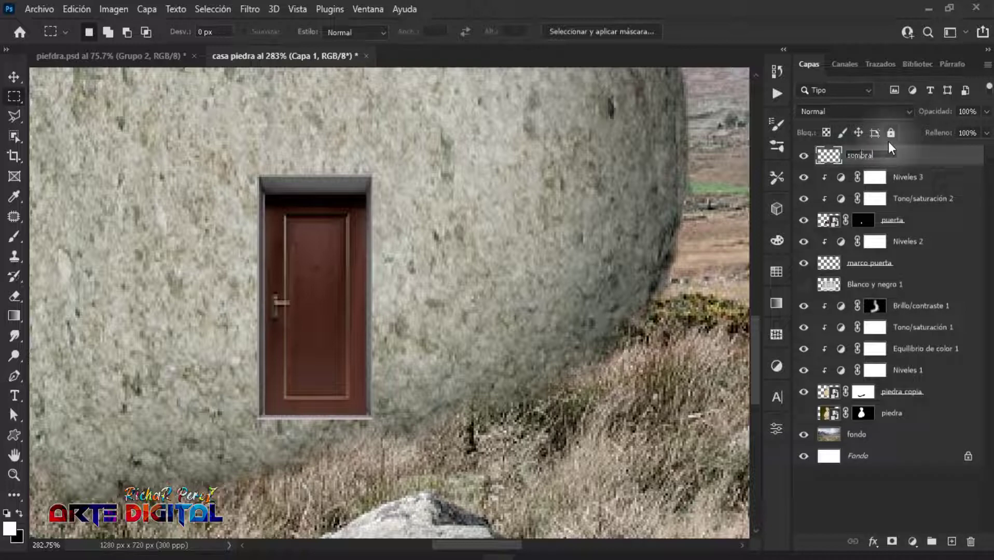
text( puerta)
key(Return)
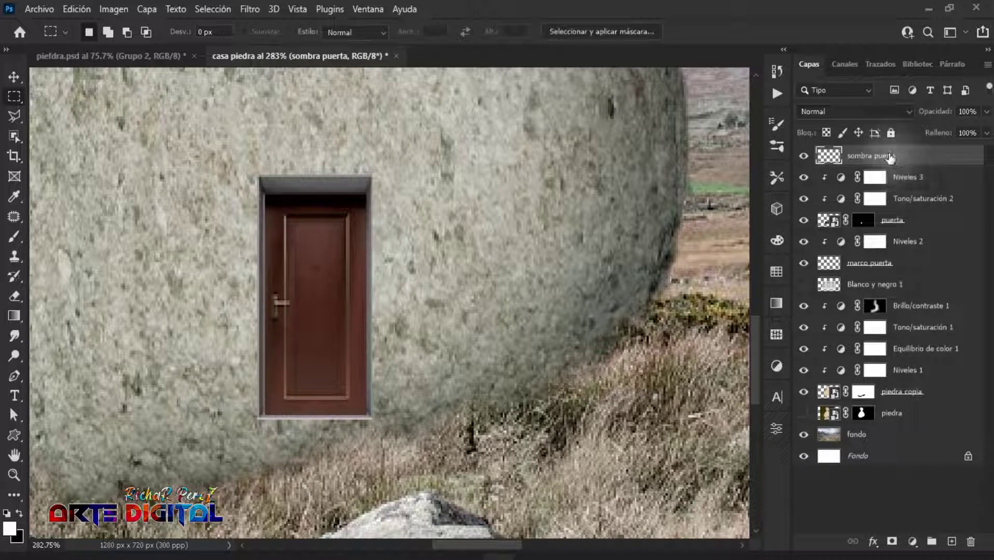
right_click(892, 154)
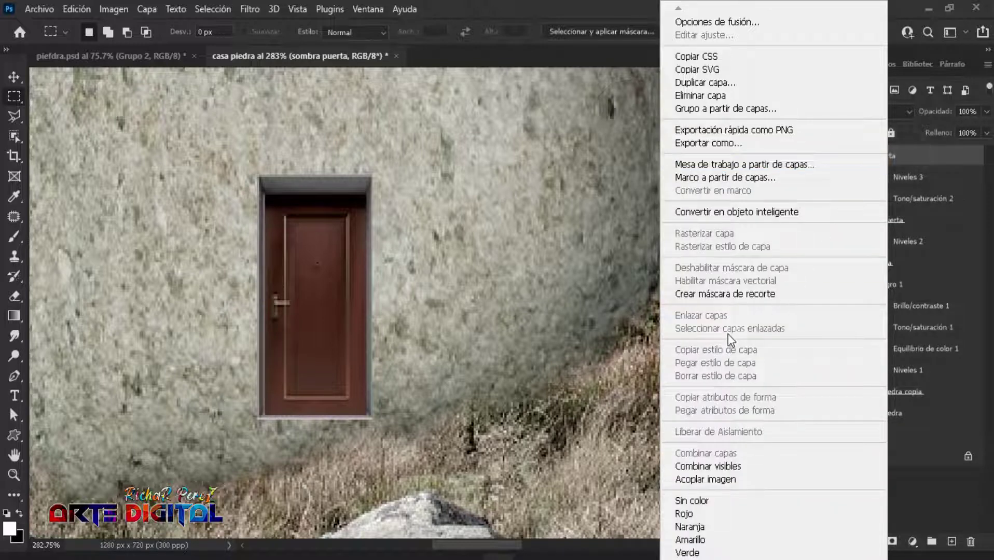
click(736, 298)
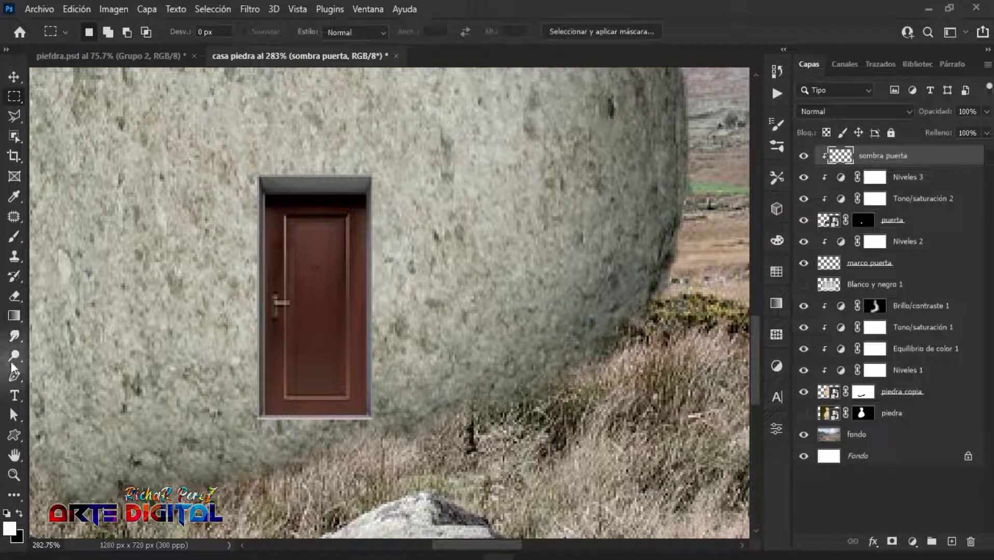
- Set up a soft round brush at 65 px, 0% hardness, painting in black #000000
key(b)
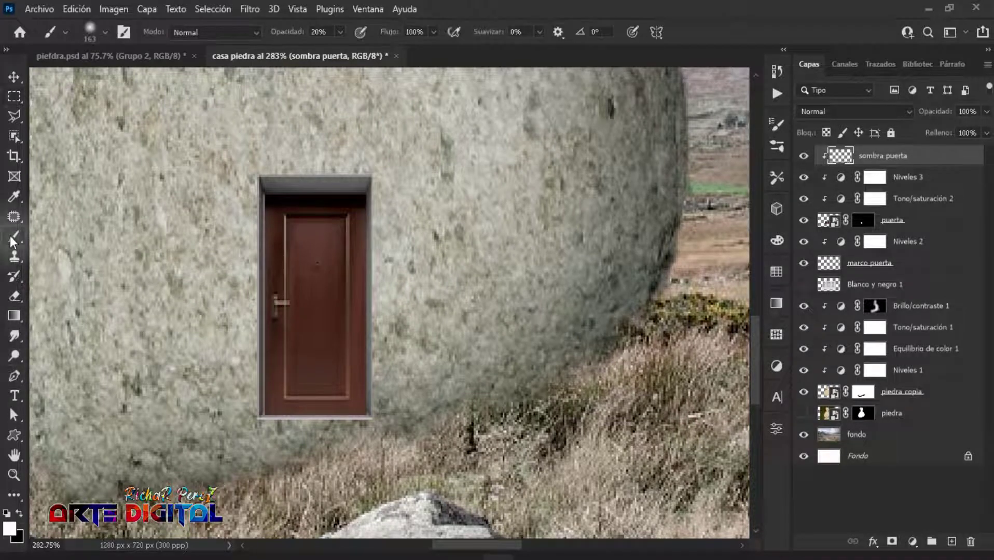
right_click(14, 237)
click(91, 242)
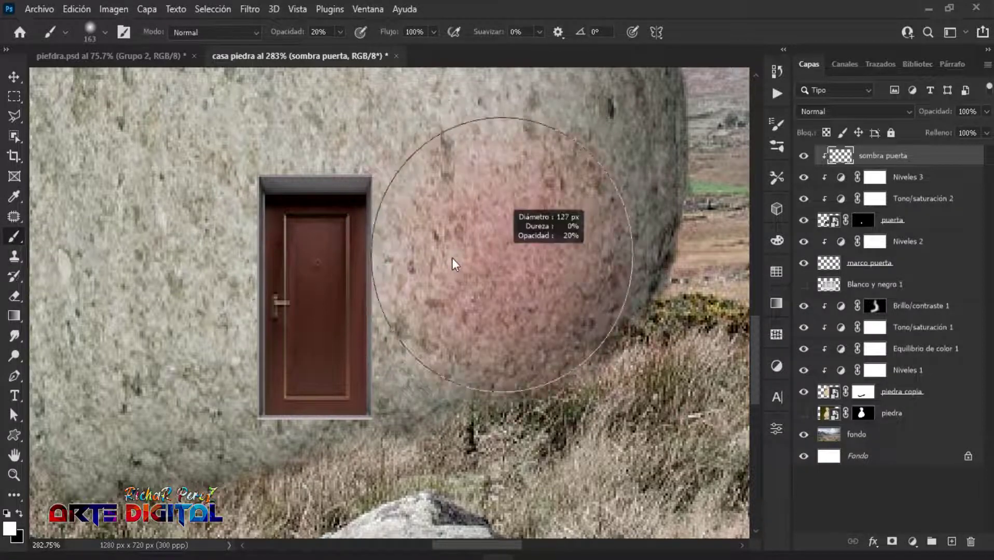
drag(397, 278, 454, 230)
right_click(454, 229)
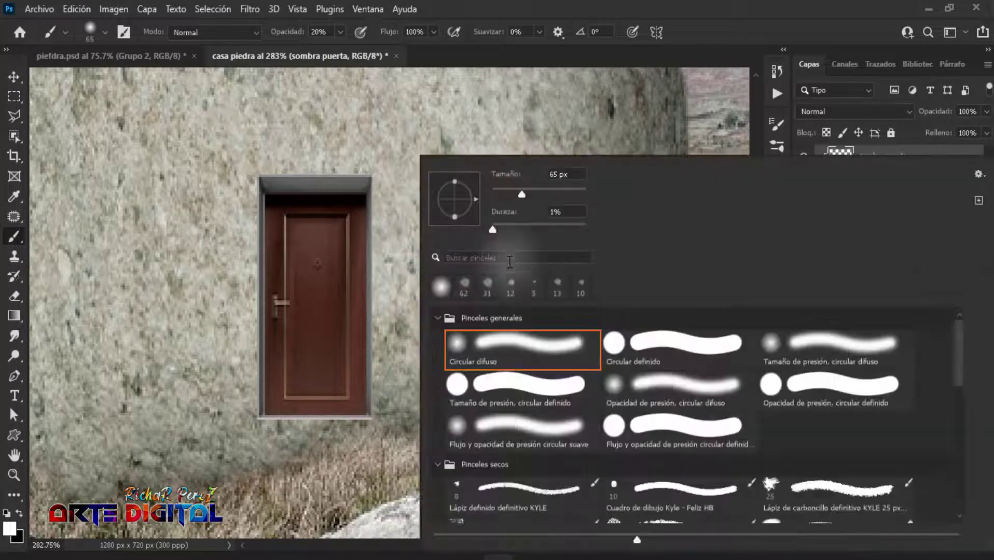
drag(494, 230, 491, 229)
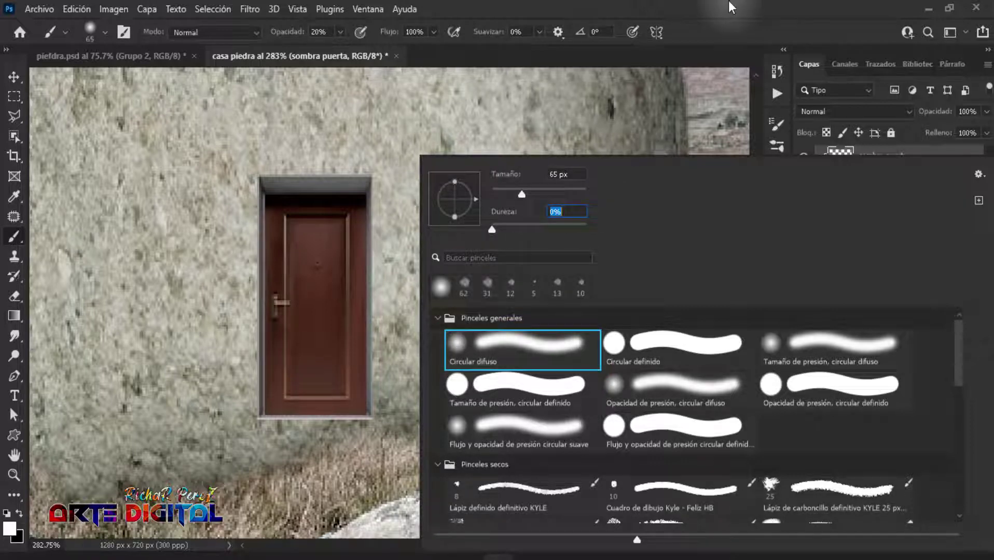
key(Return)
click(10, 528)
text(000000)
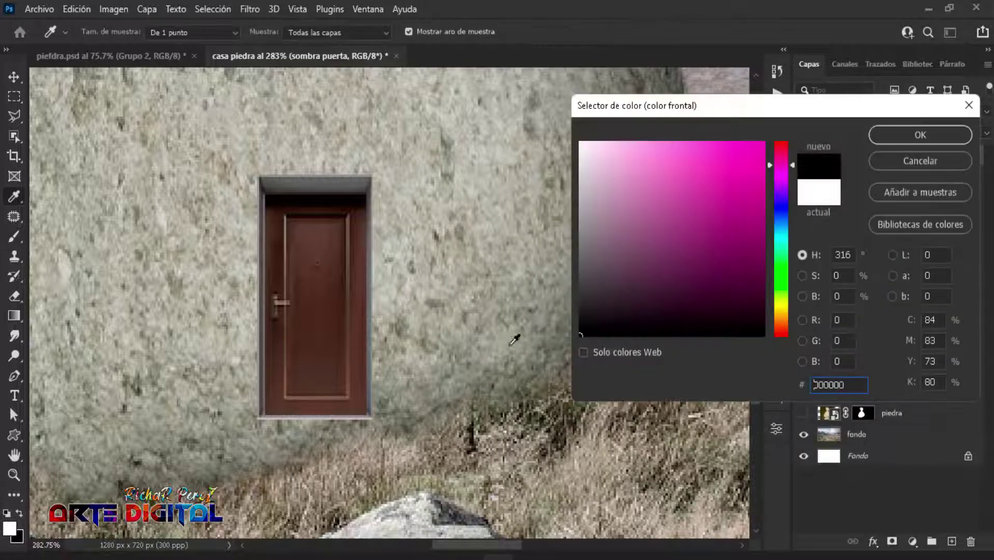
key(Return)
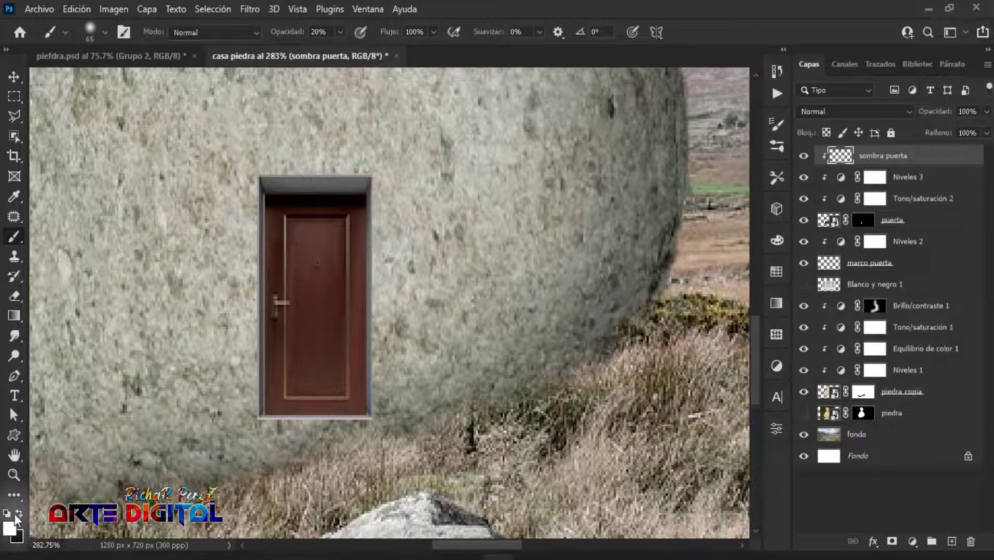
- Raise the brush opacity from 20% to 100%
scroll(394, 311, up, 1)
click(340, 35)
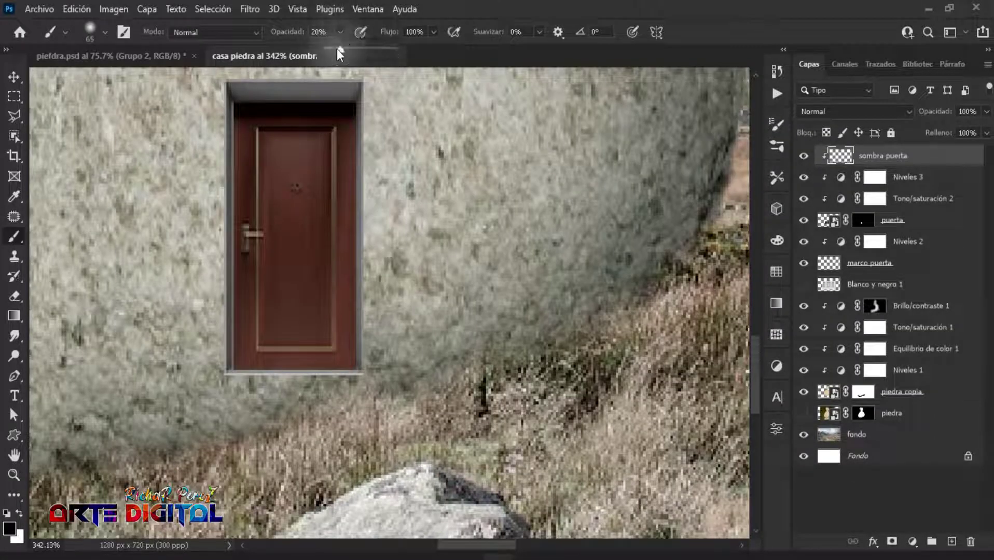
drag(340, 47, 397, 48)
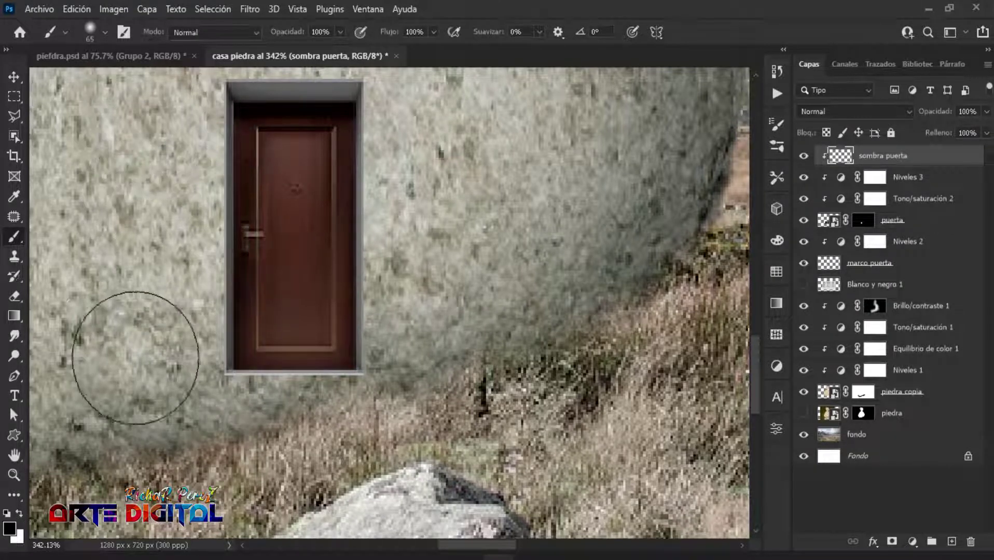
scroll(329, 100, up, 3)
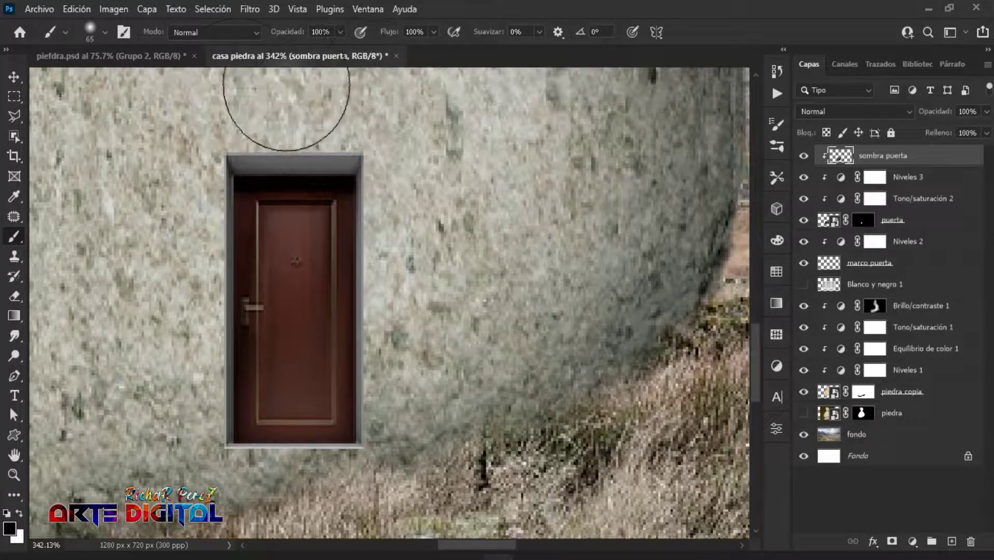
scroll(508, 226, down, 2)
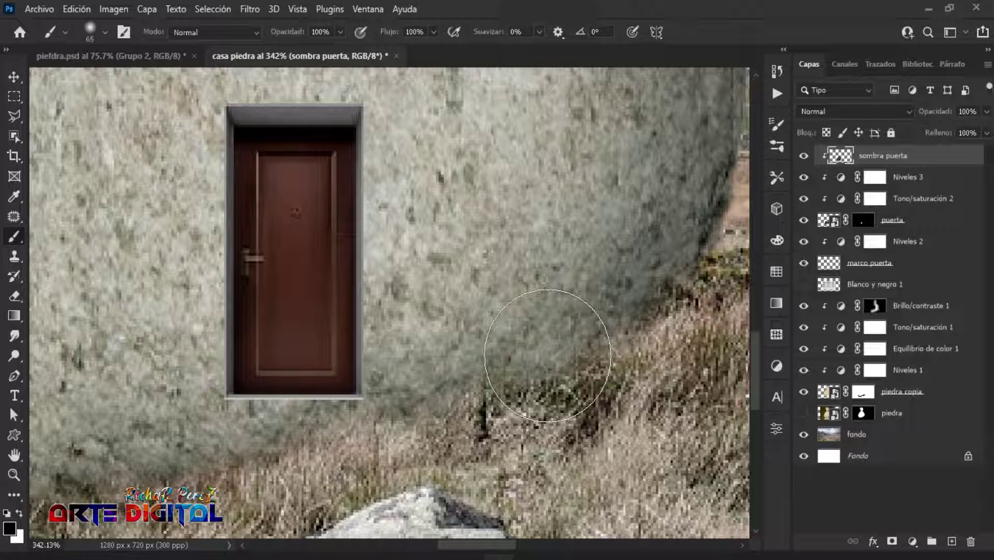
scroll(306, 409, up, 2)
scroll(280, 395, up, 1)
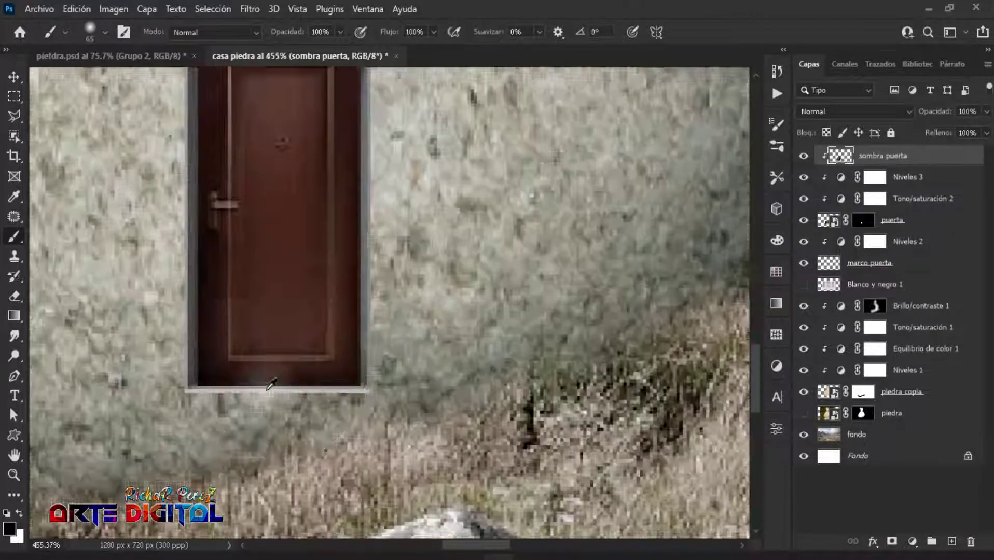
scroll(270, 384, down, 1)
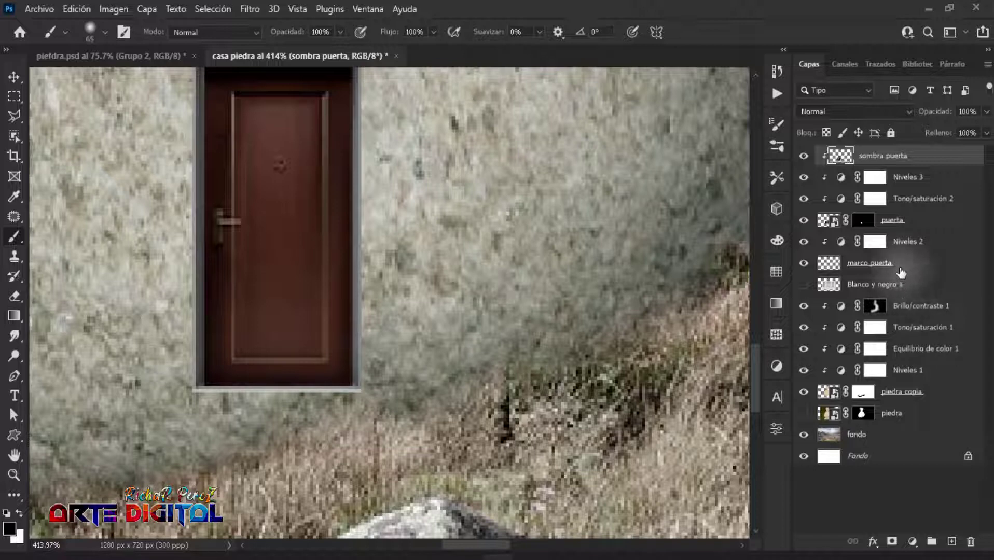
- Add a new layer Capa 1 above Niveles 2 and clip it to the layer below
click(926, 222)
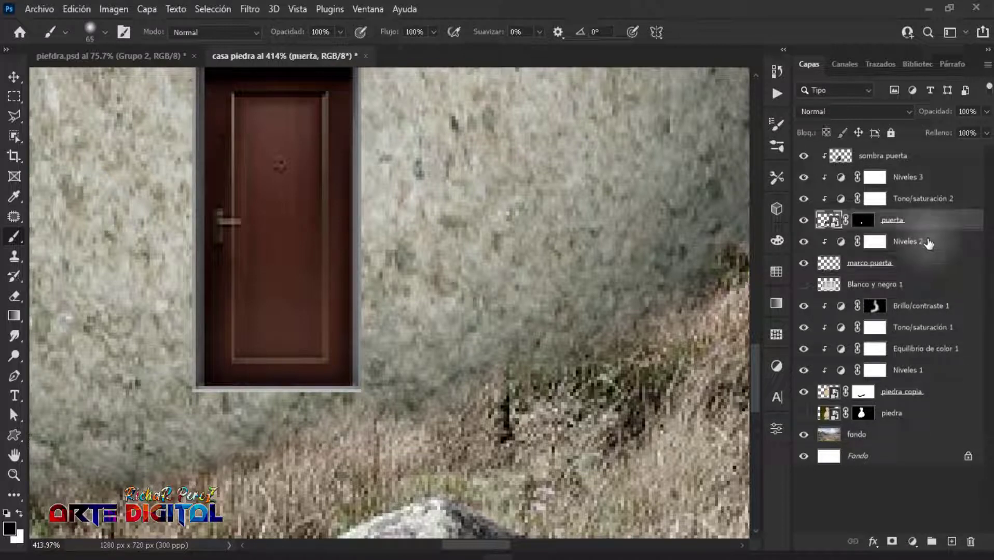
click(923, 244)
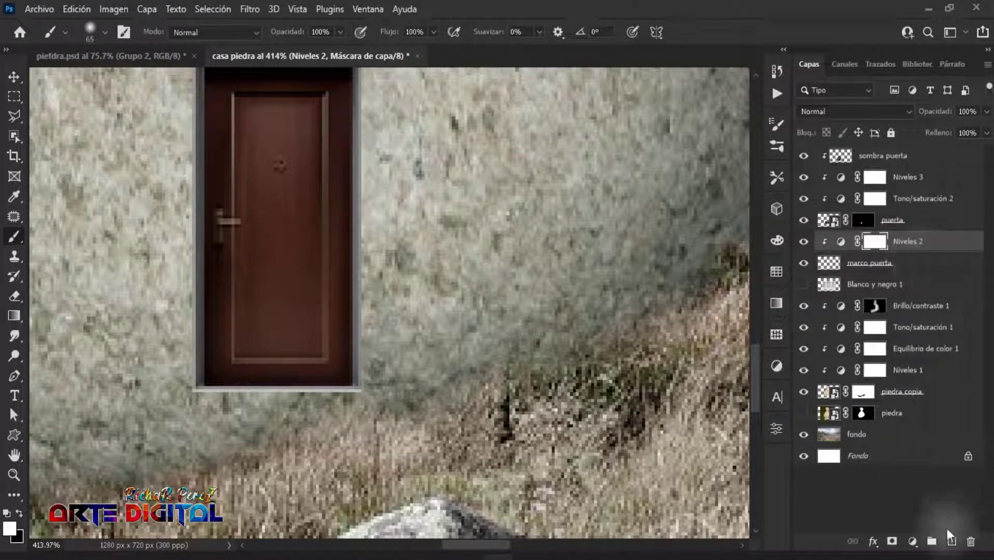
click(952, 544)
right_click(861, 244)
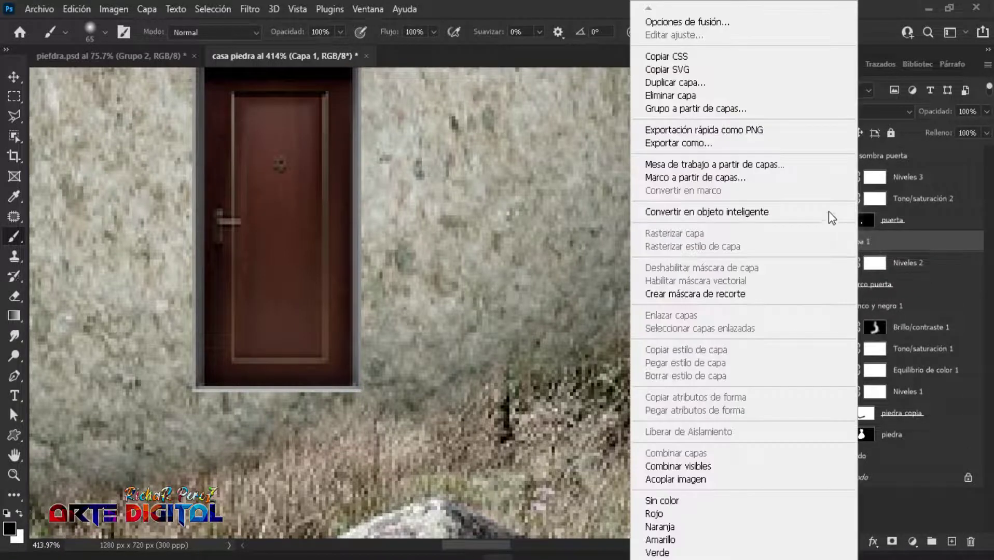
click(722, 294)
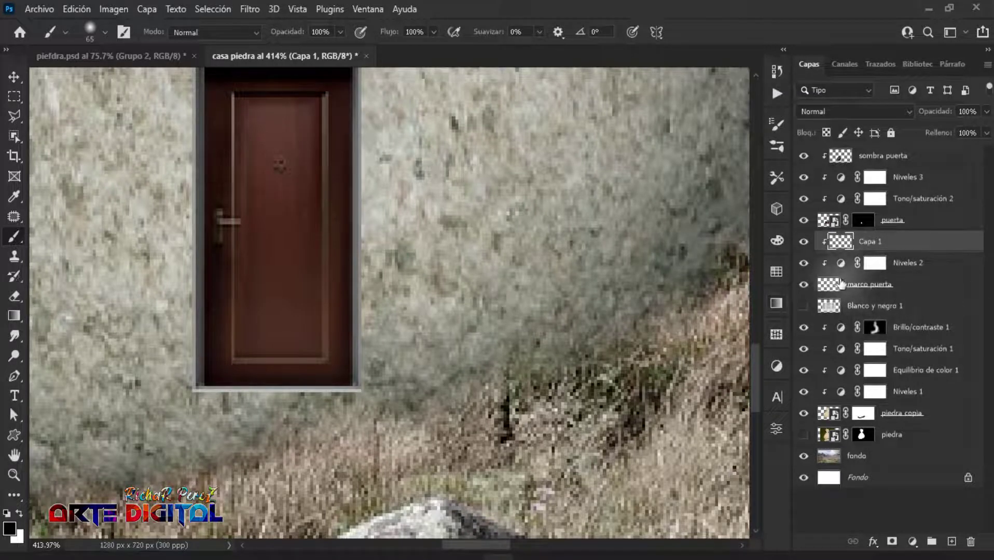
- Paint a soft black shadow along the door's base, then enlarge the brush to 46 px
click(803, 285)
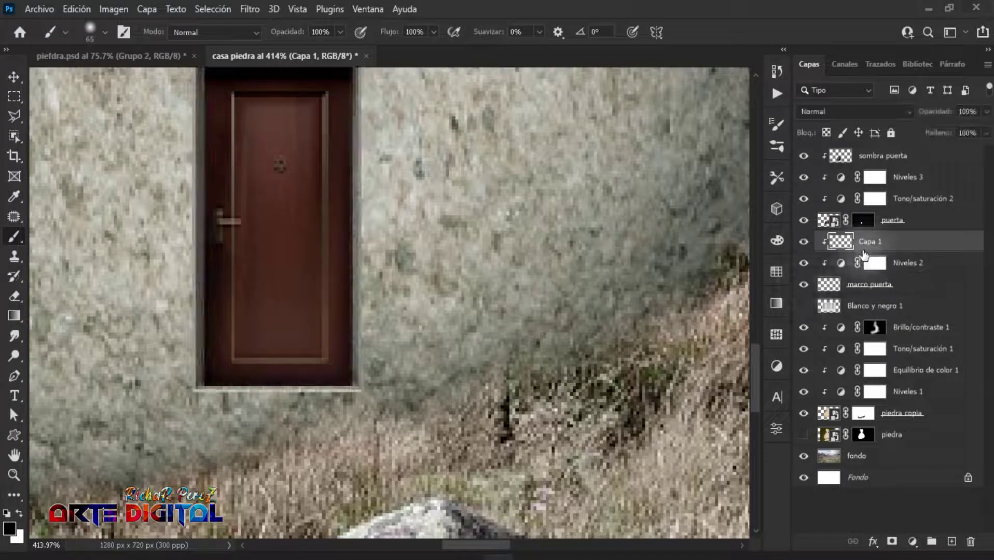
key(bracketleft)
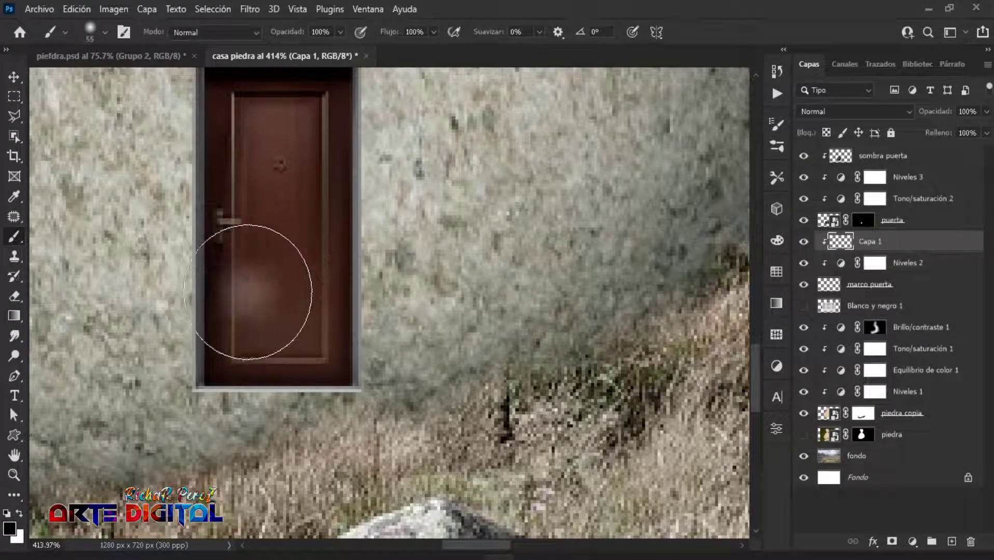
alt+right_click(277, 300)
scroll(277, 314, up, 3)
alt+right_click(307, 359)
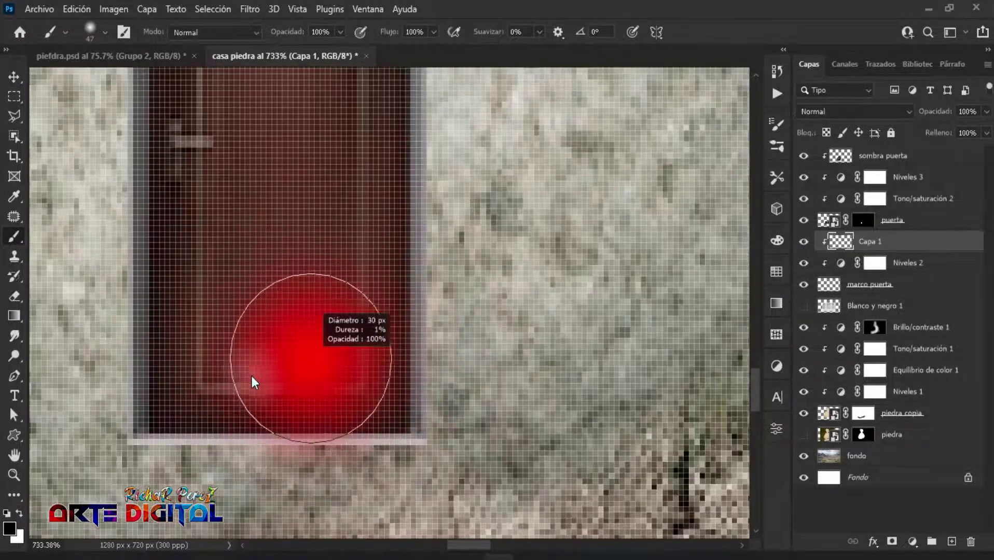
scroll(251, 375, down, 2)
alt+right_click(261, 356)
scroll(261, 356, down, 1)
scroll(266, 355, down, 1)
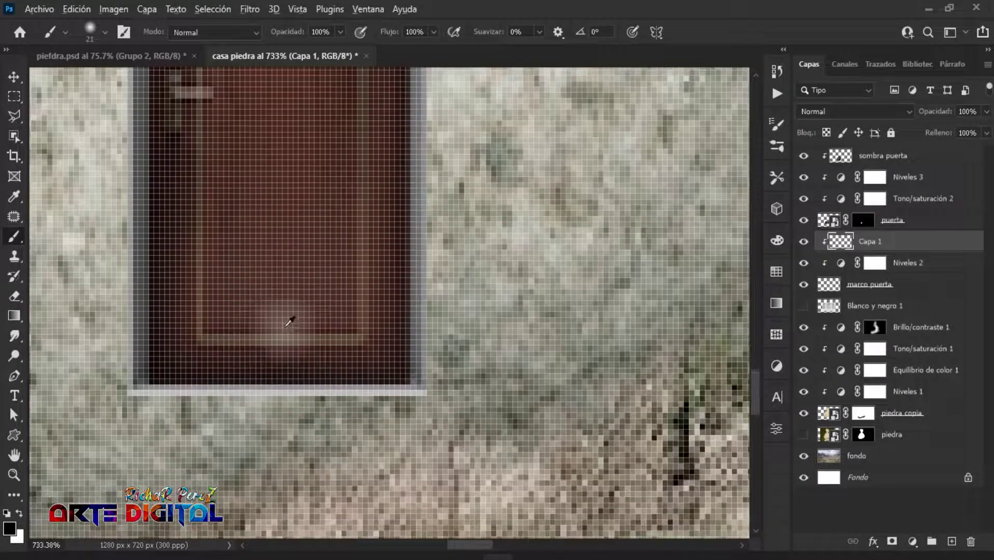
scroll(288, 321, down, 1)
scroll(289, 322, down, 1)
drag(348, 413, 351, 406)
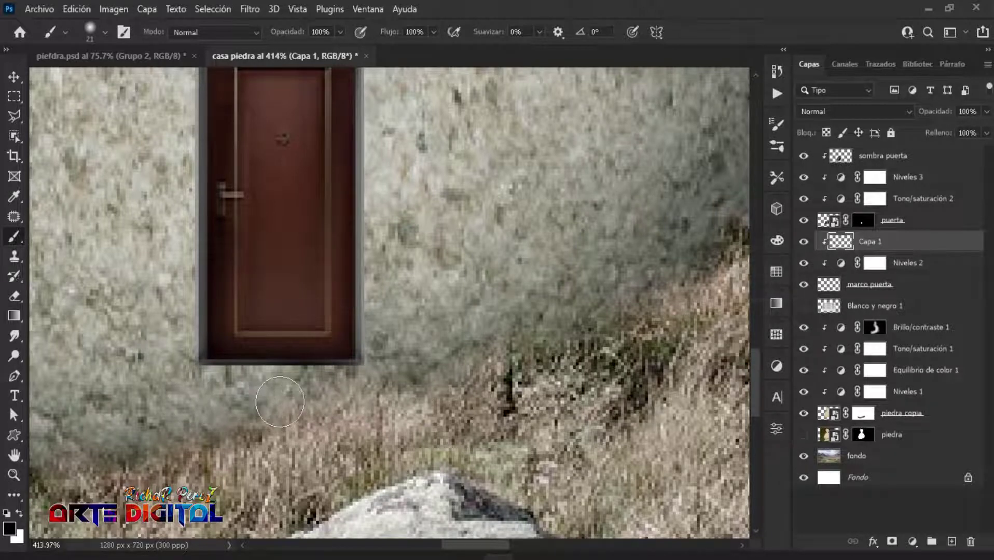
alt+right_click(264, 426)
alt+right_click(277, 432)
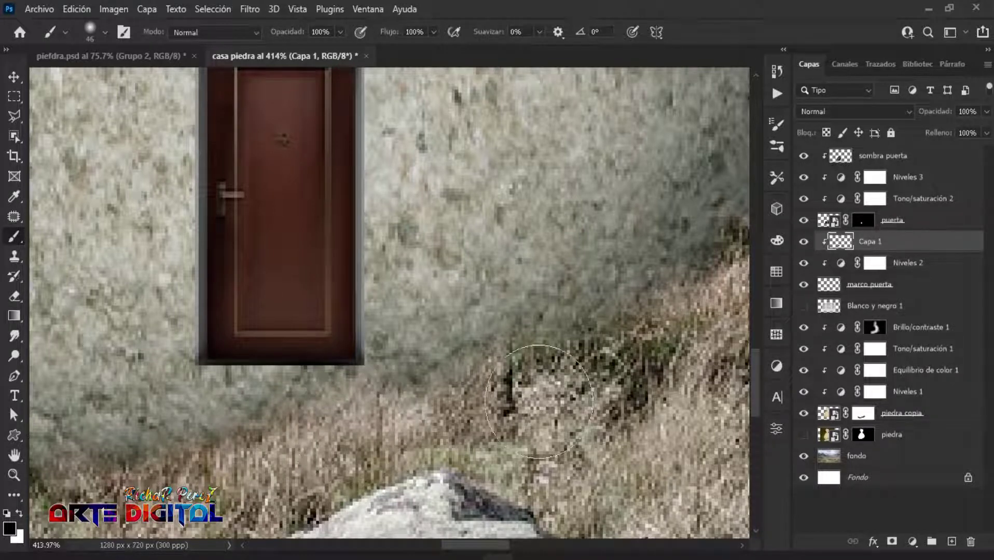
- Lower Capa 1's door-shadow opacity to 65% and fit the whole image on screen
click(987, 112)
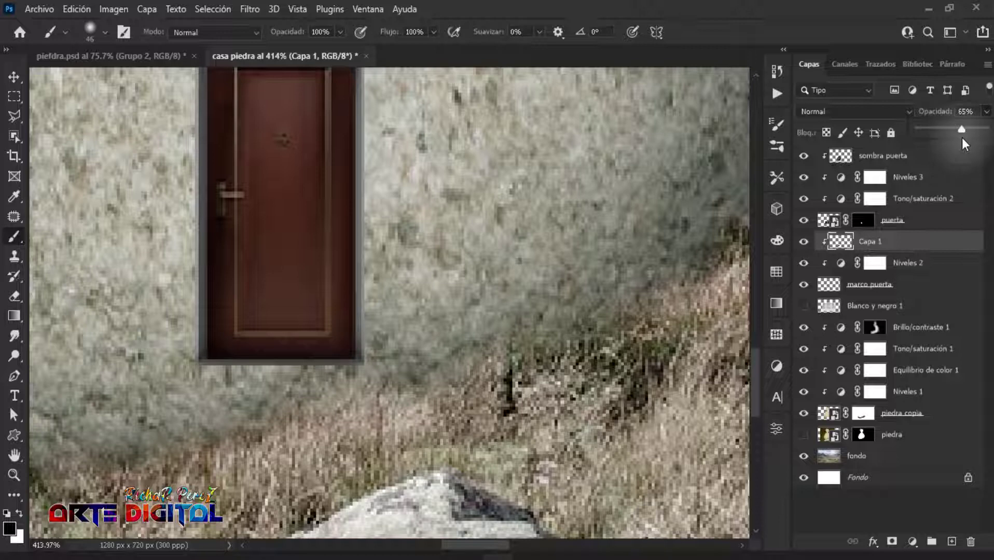
click(879, 249)
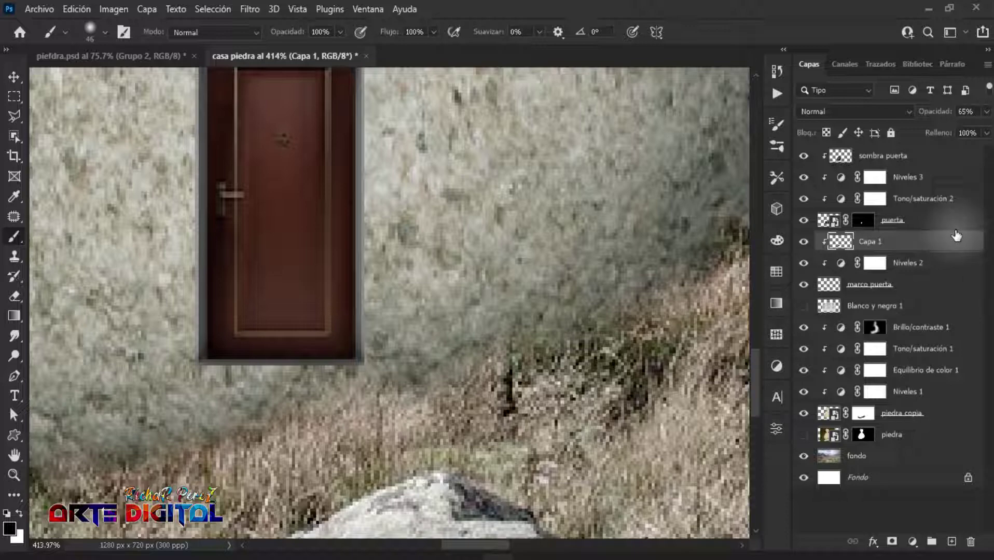
key(ctrl+0)
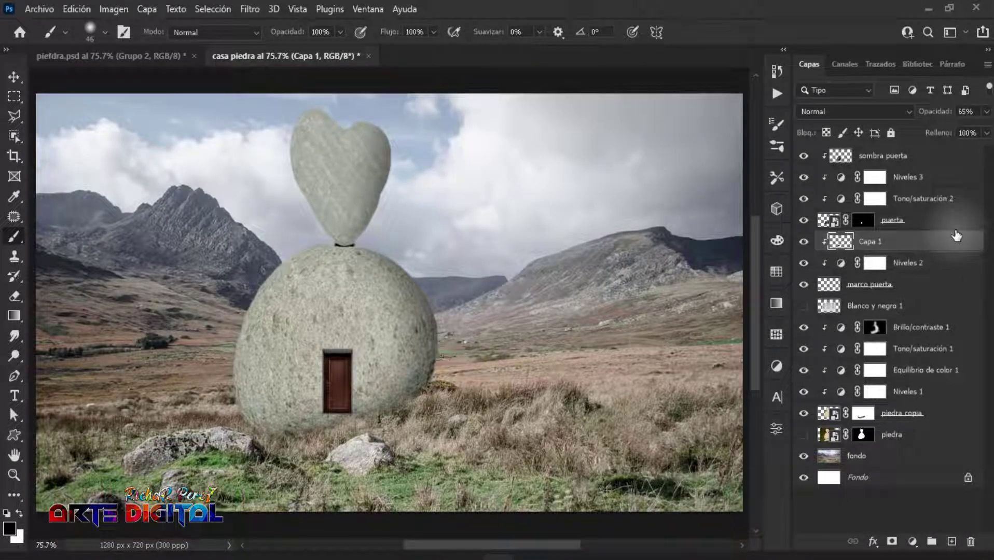
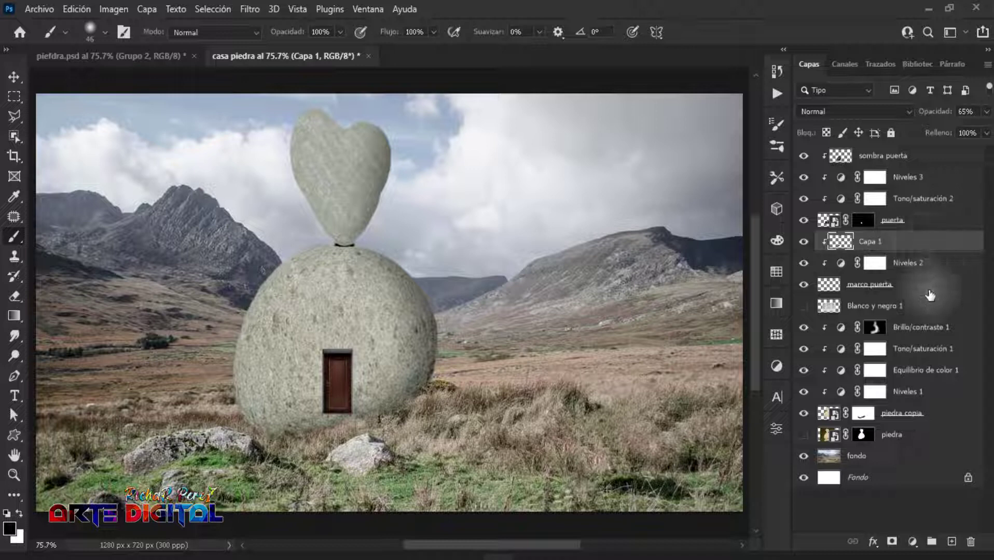
- Make the 'Blanco y negro 1' white wall layer visible and select it
click(804, 306)
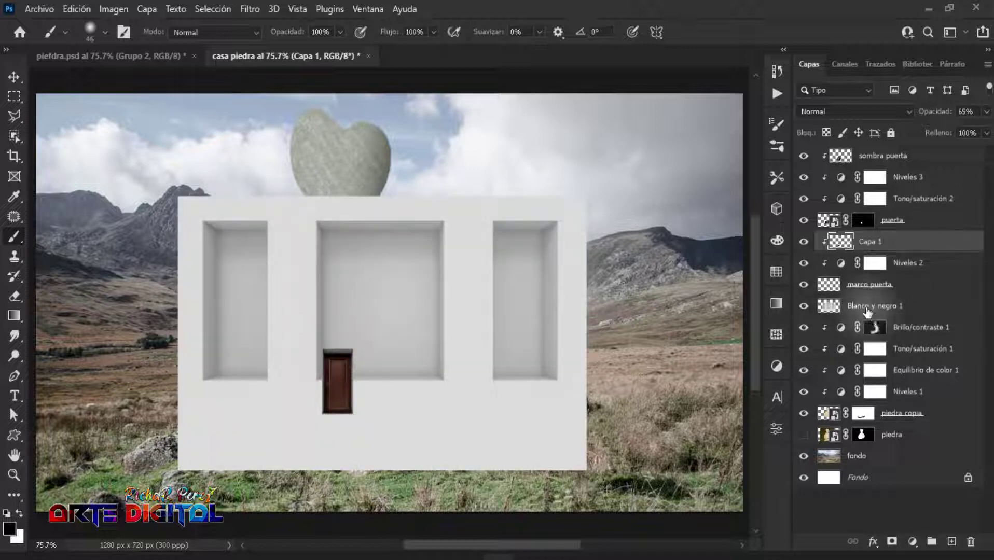
click(866, 306)
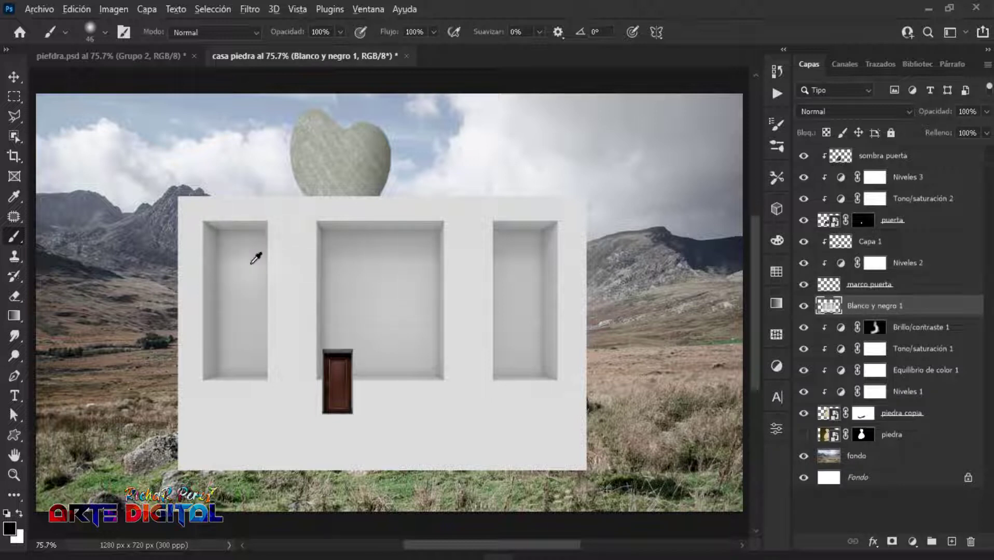
scroll(218, 257, up, 3)
scroll(182, 207, up, 1)
scroll(191, 203, up, 1)
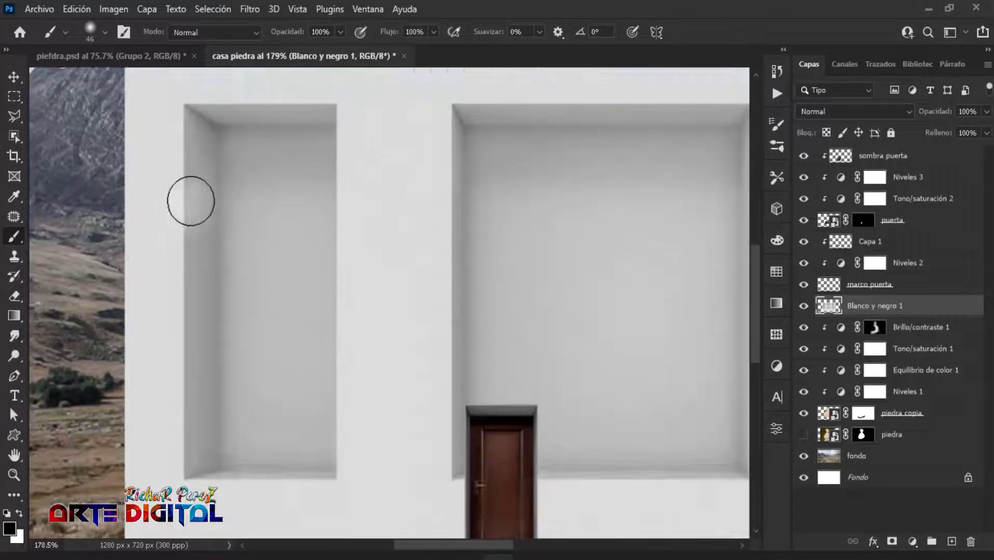
scroll(190, 201, down, 1)
scroll(195, 183, down, 1)
scroll(195, 172, down, 1)
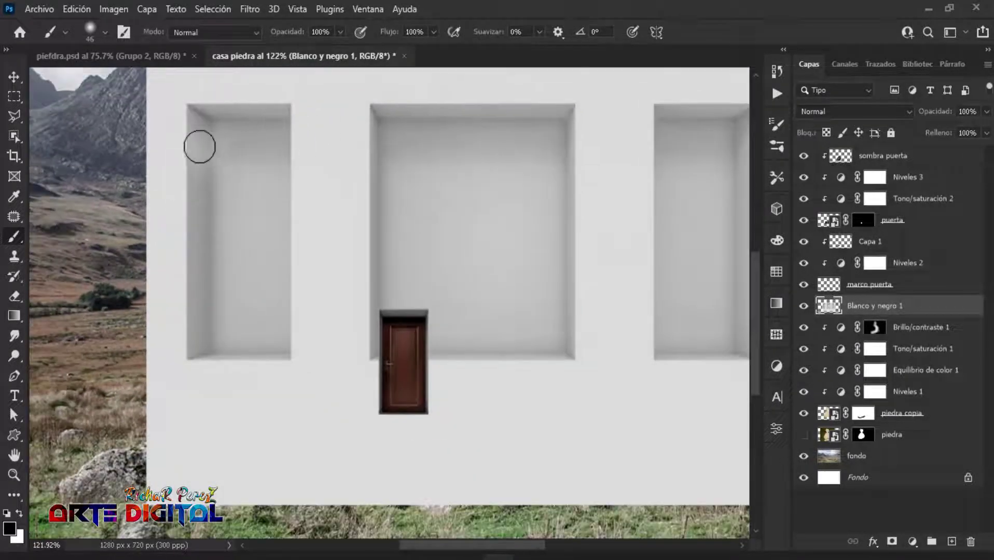
- Marquee-select the wall's left niche and copy it onto a new layer, Capa 2
click(14, 96)
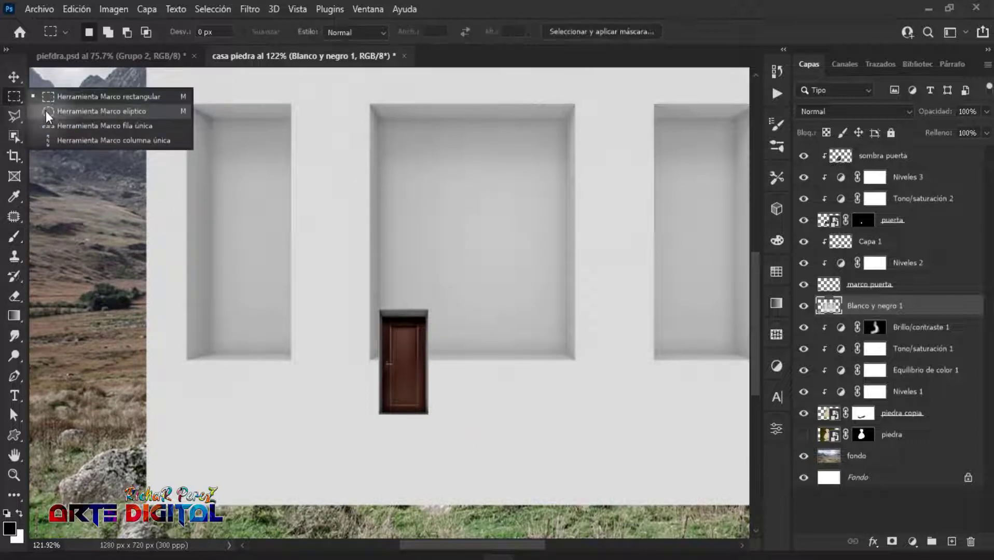
click(104, 96)
scroll(288, 148, up, 3)
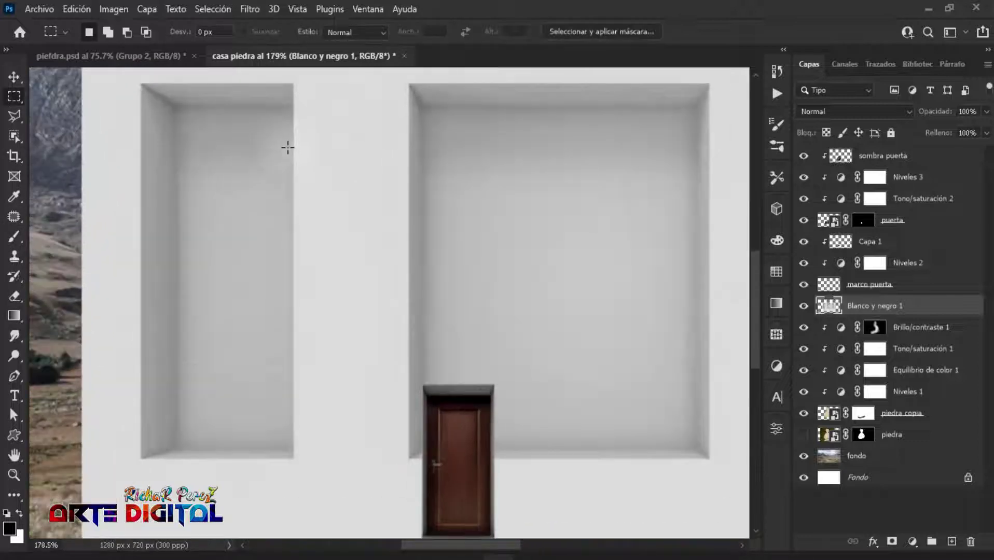
drag(182, 184, 262, 202)
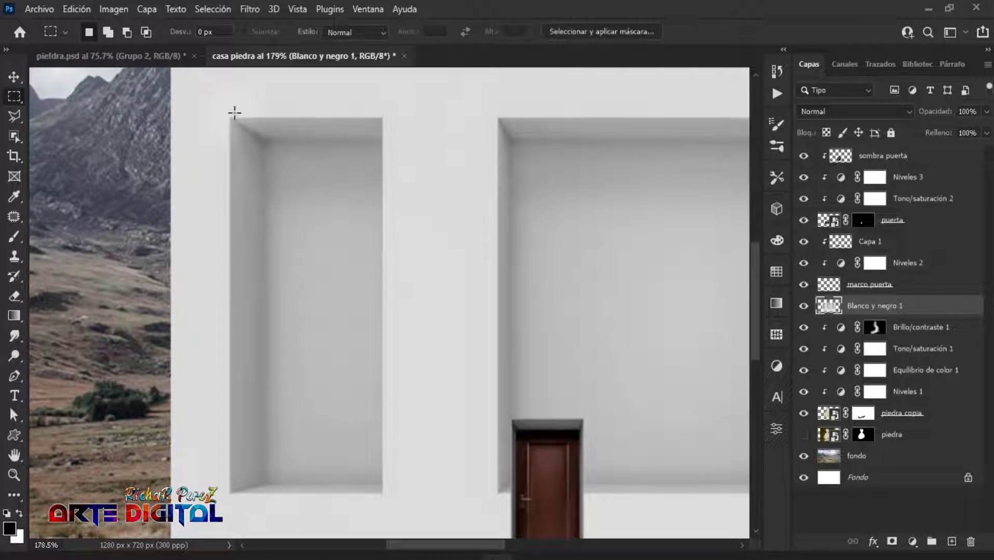
mouse_move(227, 116)
mouse_down()
mouse_move(419, 497)
mouse_move(384, 495)
mouse_up()
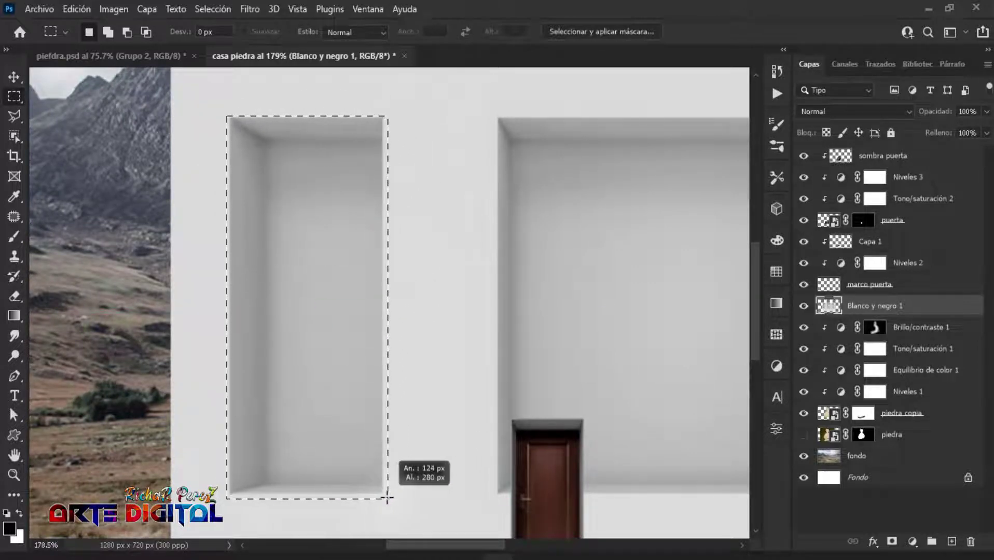
drag(384, 495, 384, 497)
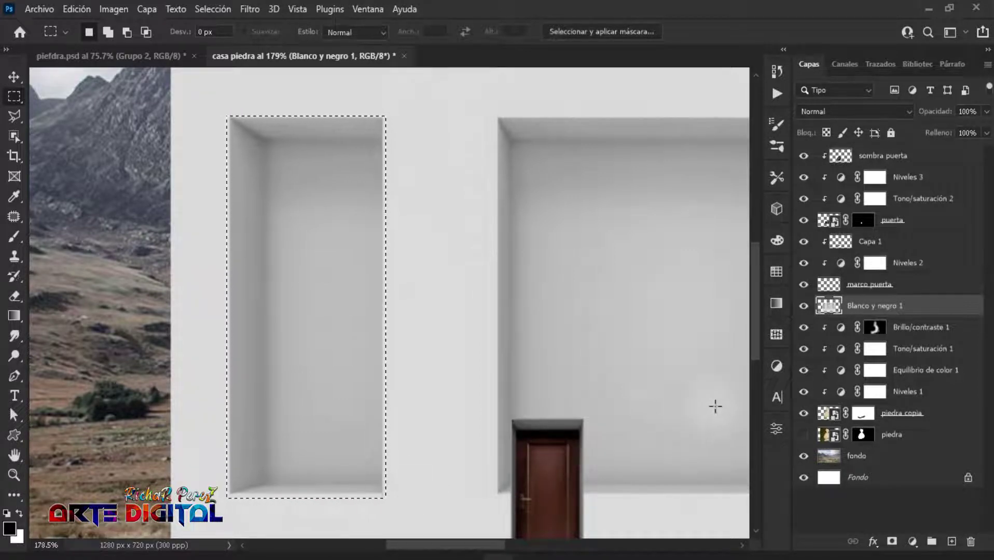
key(ctrl+j)
- Hide the wall layer, rename Capa 2 to 'ventan' and move it to the top
click(804, 327)
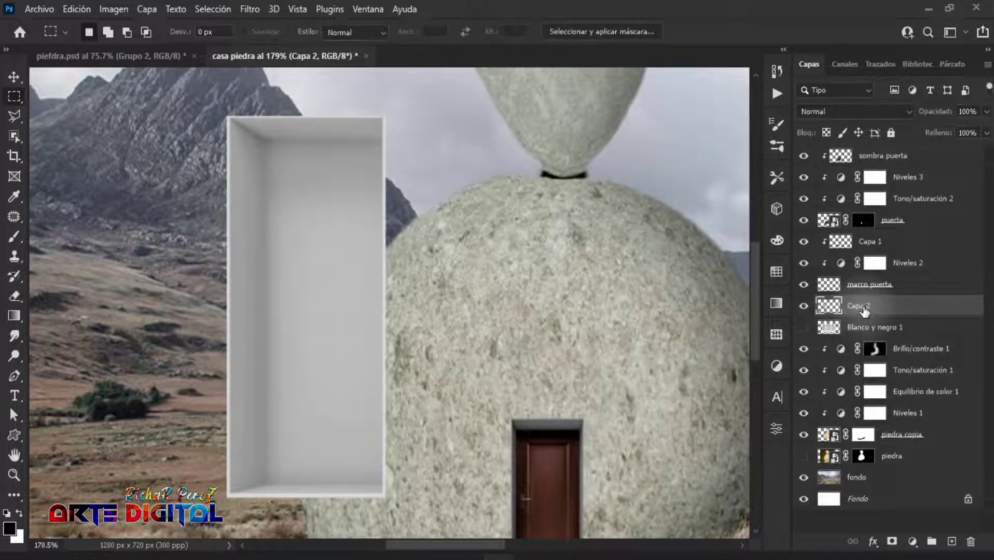
double_click(861, 306)
text(ventan)
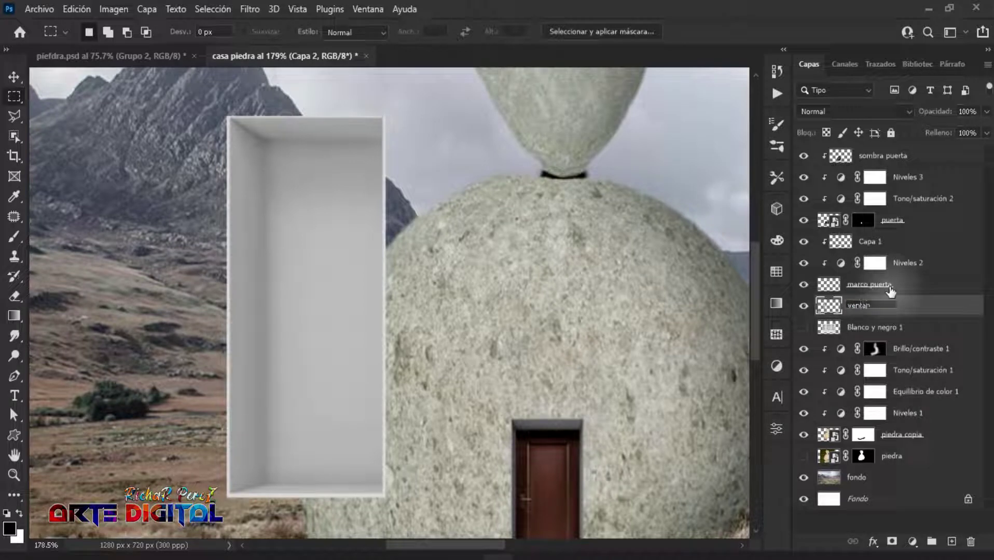
key(ctrl+minus)
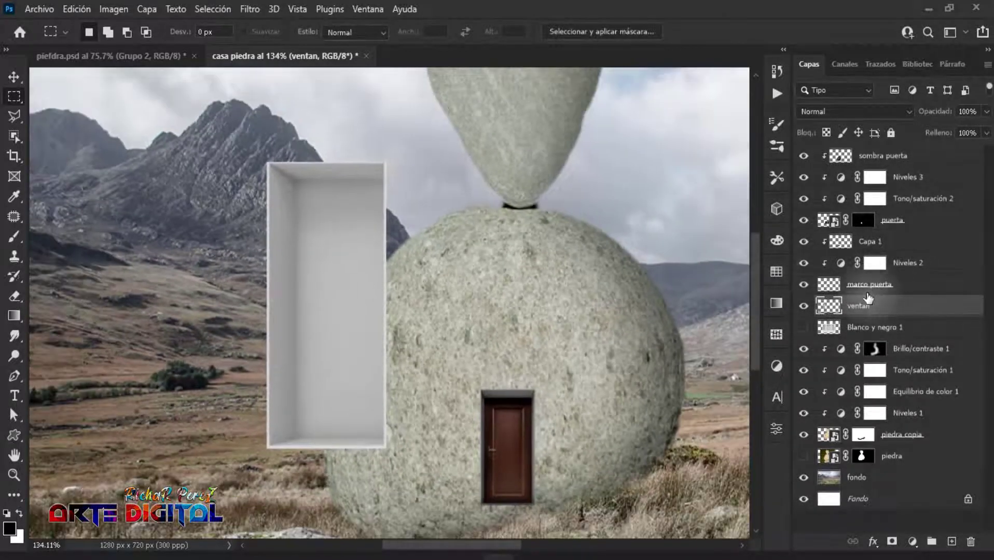
drag(873, 306, 867, 151)
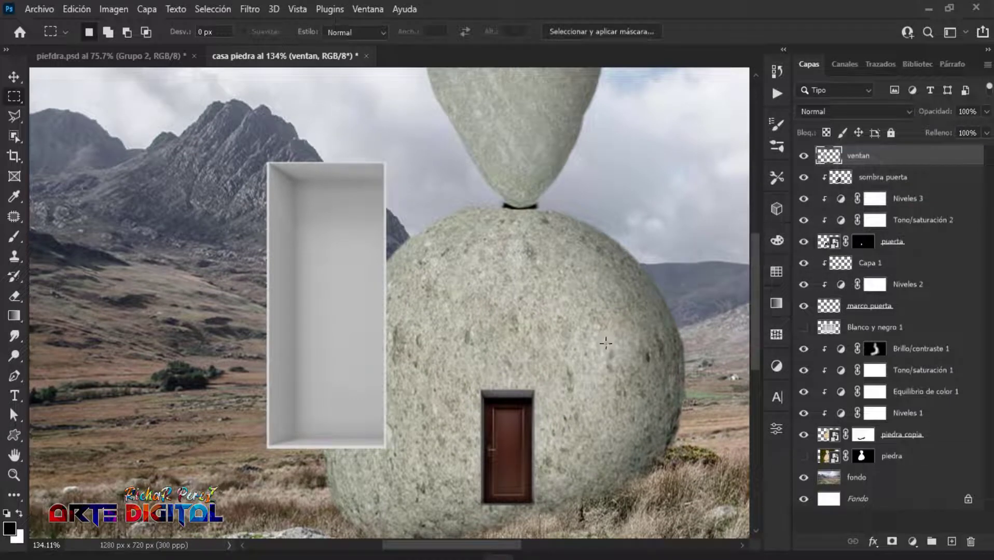
- Scale the niche to about 50% and place it on the stone's upper left
key(ctrl+t)
drag(325, 162, 328, 299)
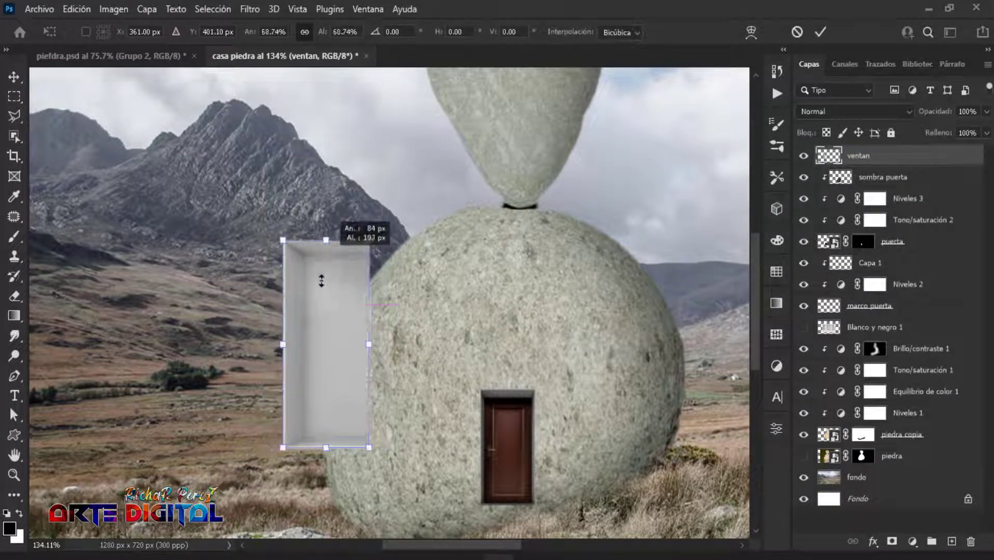
mouse_move(328, 410)
mouse_down()
mouse_move(415, 360)
mouse_move(413, 310)
mouse_move(436, 324)
mouse_up()
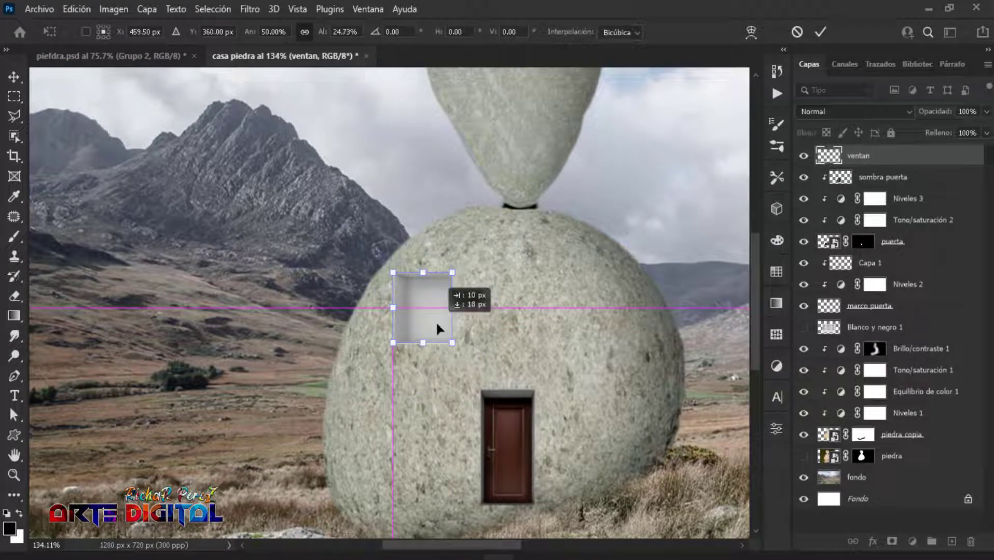
scroll(435, 331, up, 3)
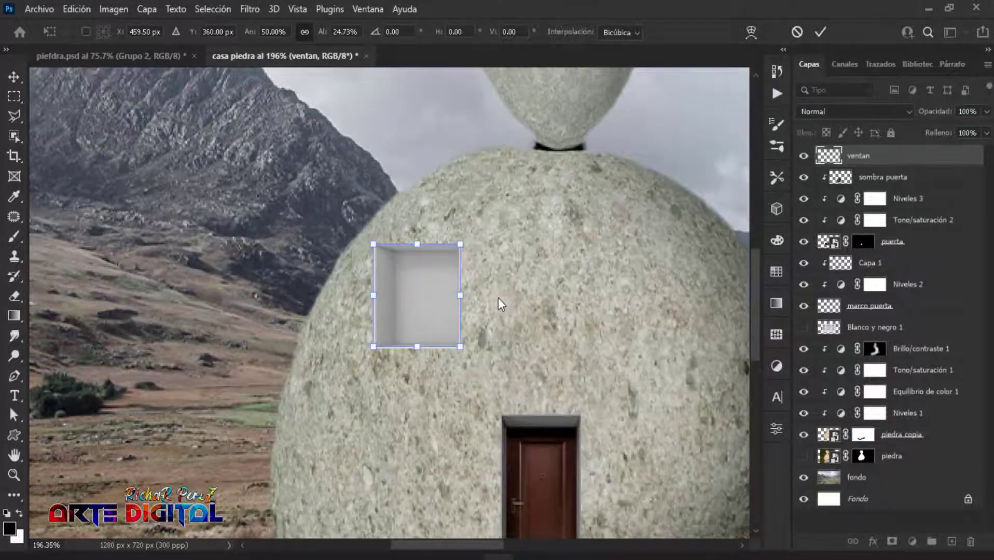
key(m)
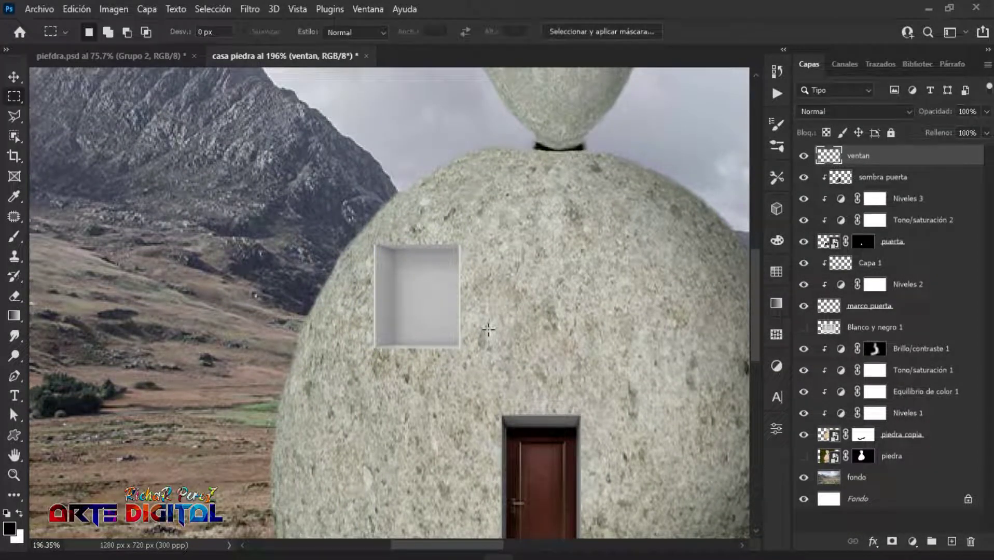
scroll(488, 330, down, 2)
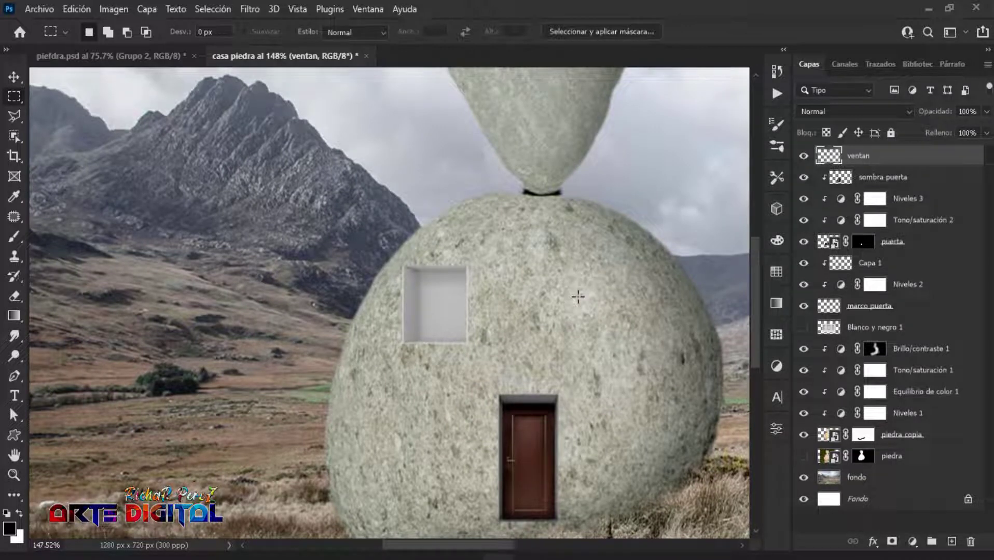
- Duplicate the window as 'ventan copia', move it right level with the original, and flip it horizontally
key(ctrl+j)
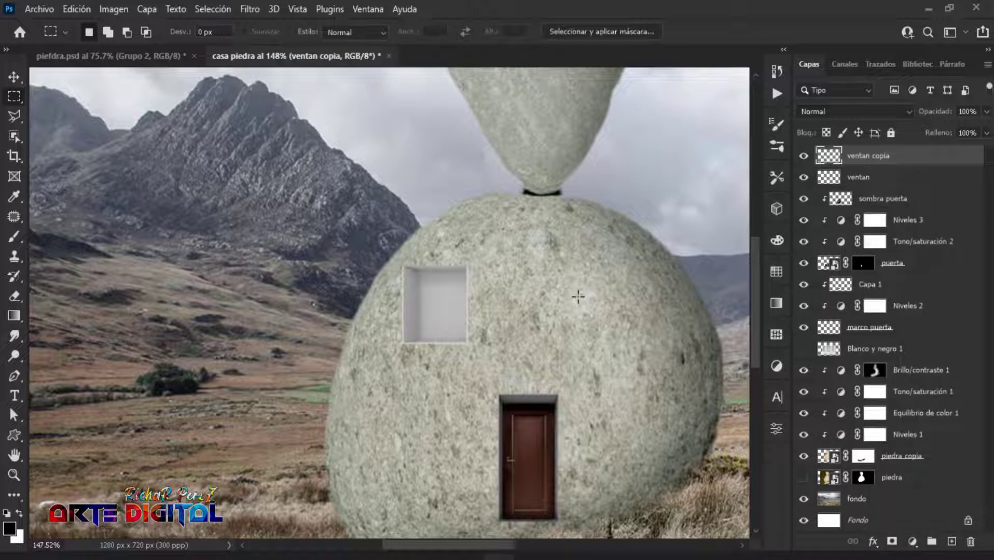
key(ctrl+t)
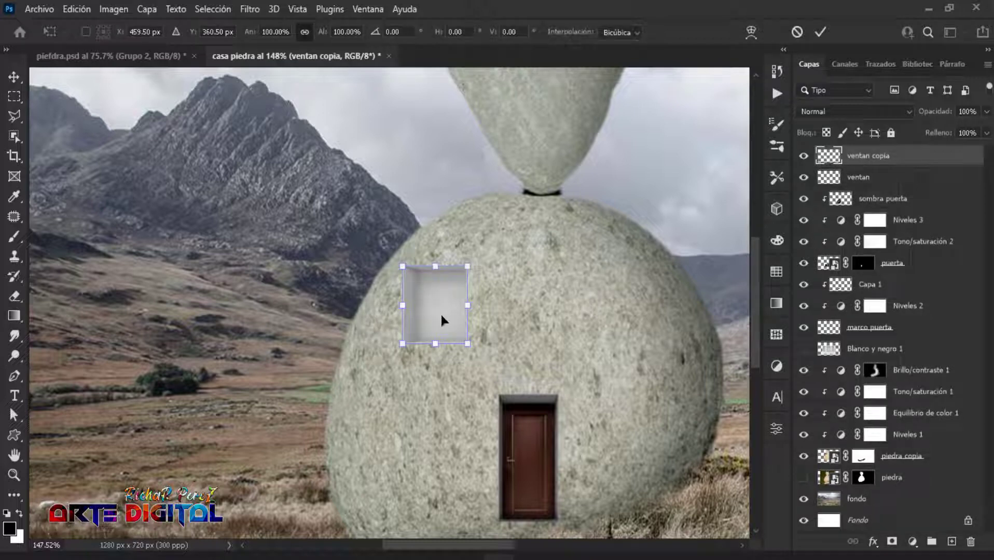
drag(442, 315, 603, 325)
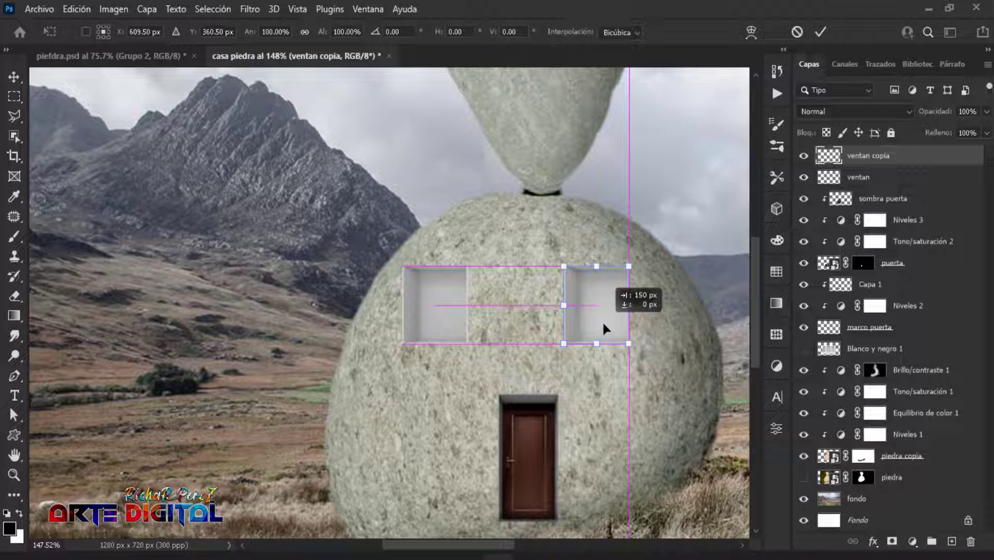
drag(603, 324, 606, 324)
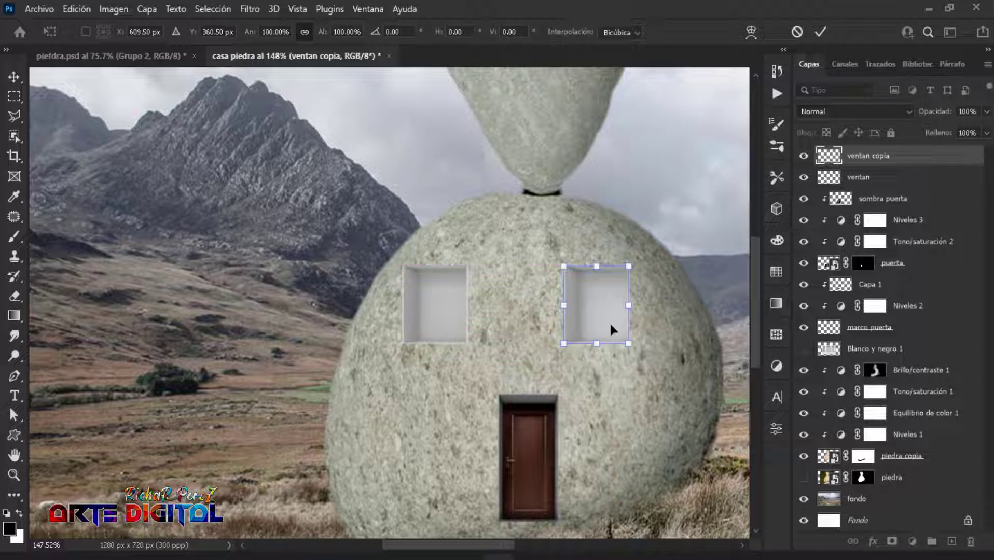
right_click(610, 322)
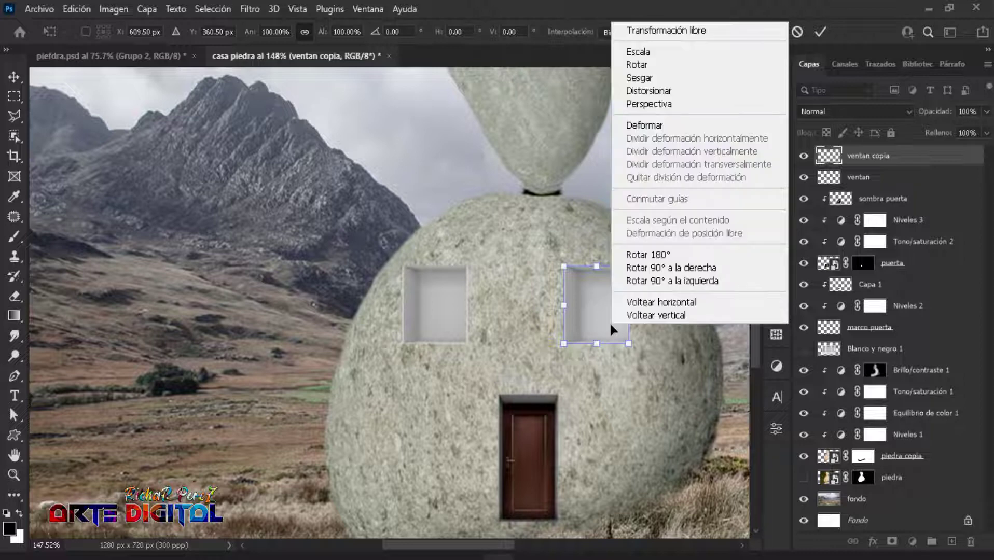
click(667, 298)
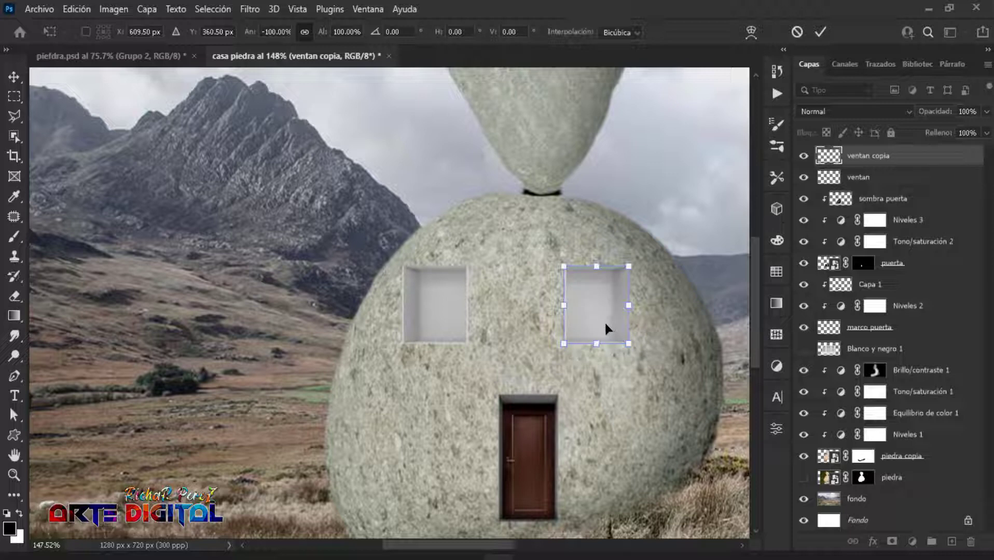
drag(606, 328, 610, 328)
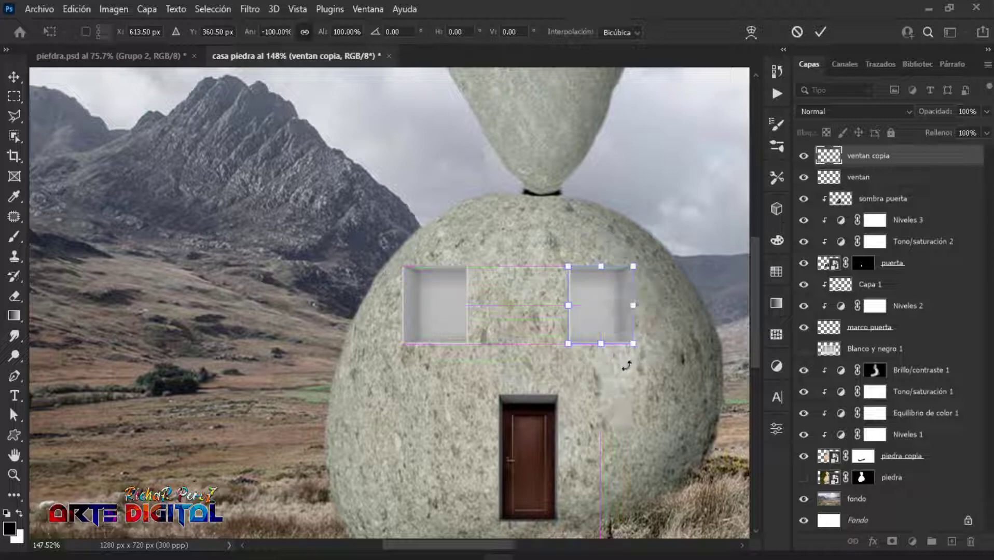
key(Return)
key(m)
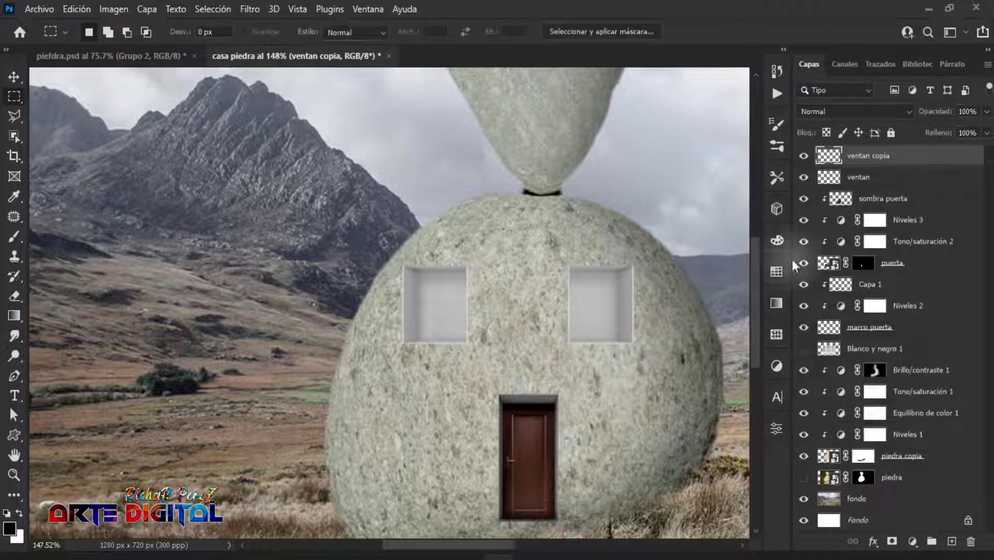
- Shift the original ventan window slightly to the right
click(874, 178)
key(ctrl+t)
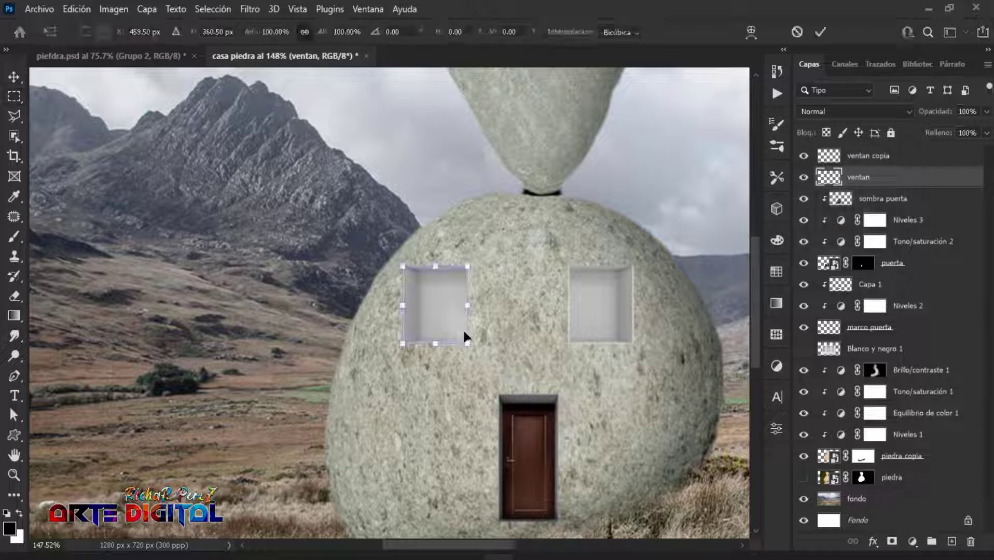
drag(450, 324, 463, 330)
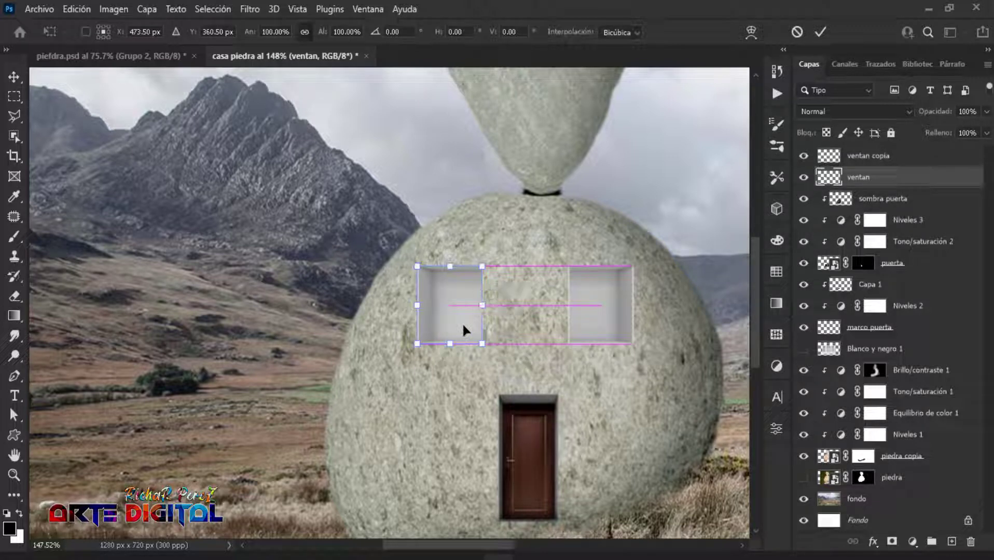
key(Return)
key(m)
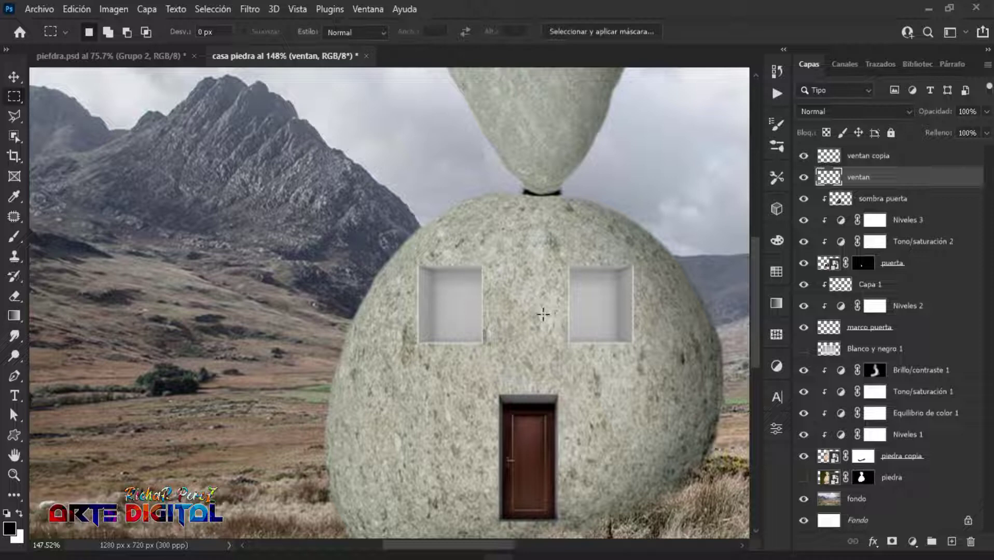
- Make both window layers slightly shorter together, then reselect both
shift+click(870, 158)
key(ctrl+t)
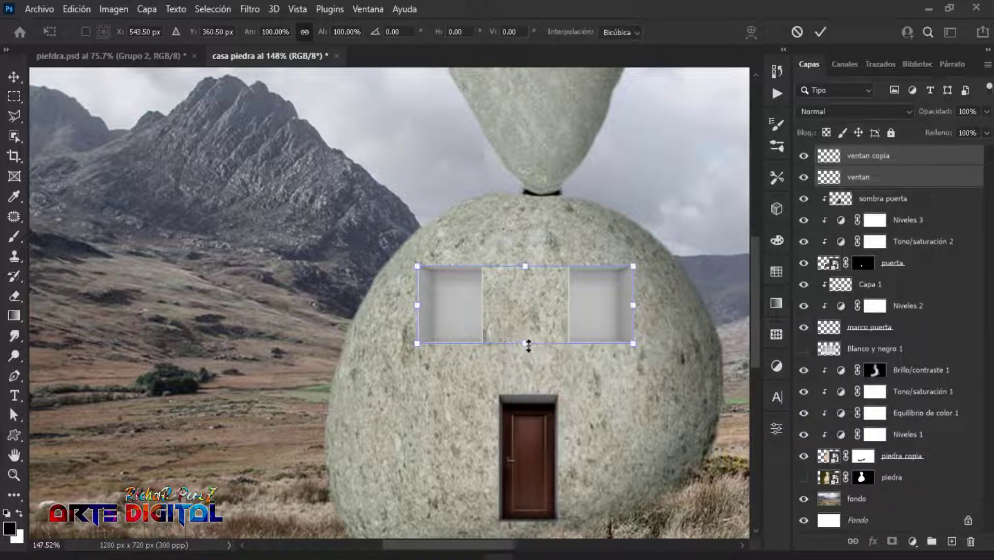
drag(529, 345, 532, 340)
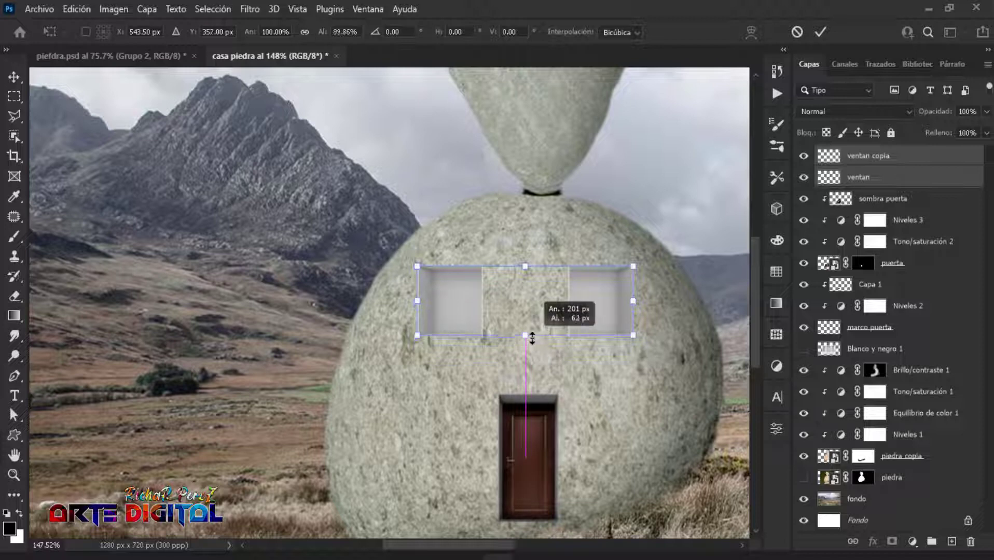
key(Return)
key(m)
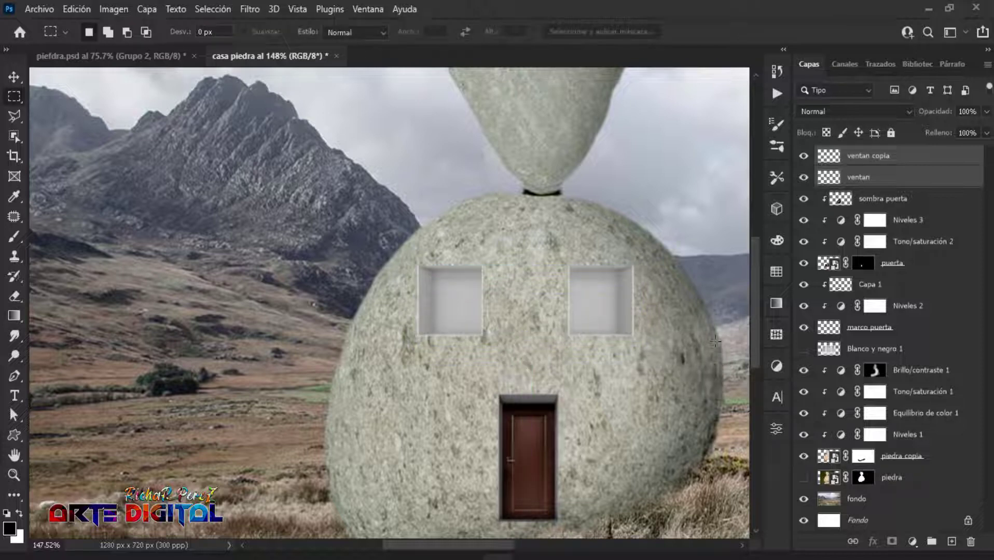
click(890, 161)
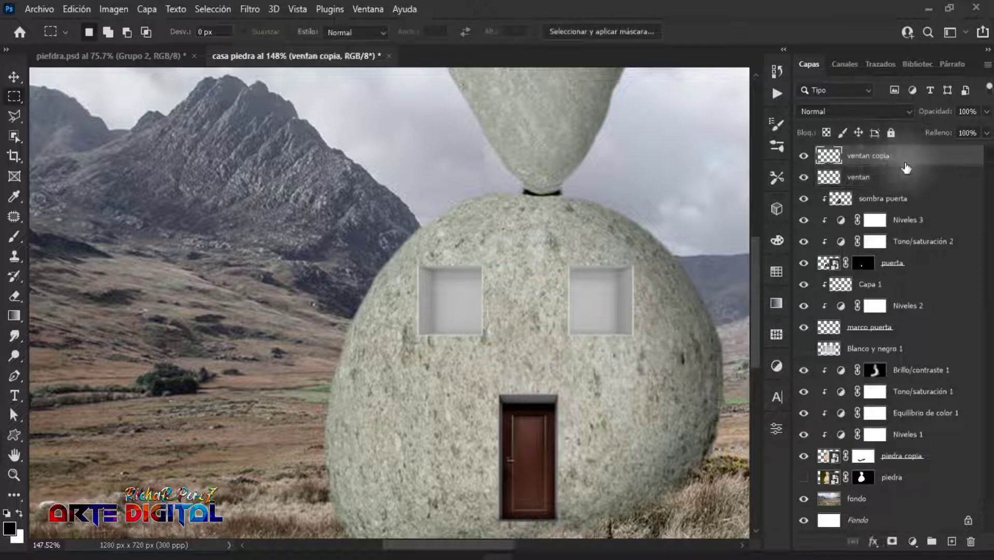
click(861, 180)
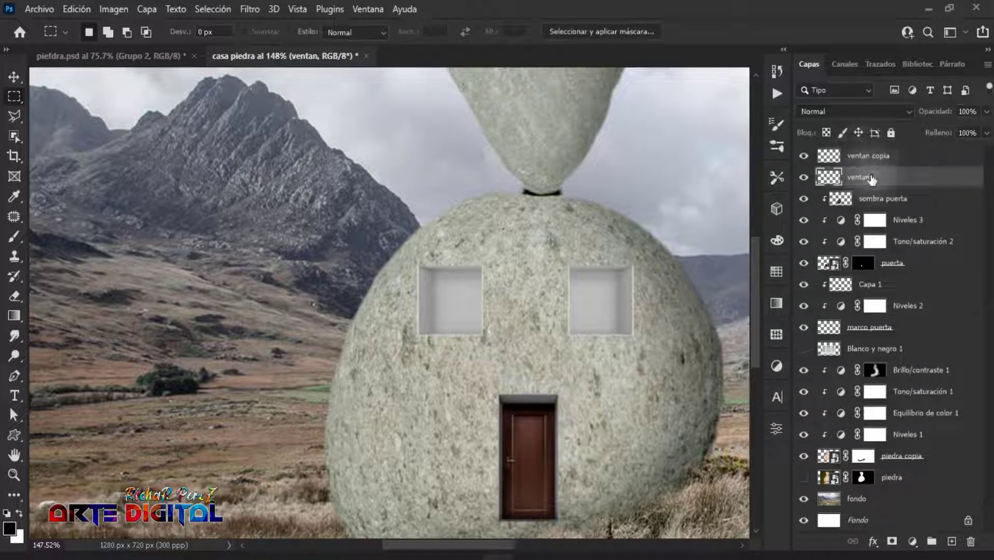
shift+click(876, 161)
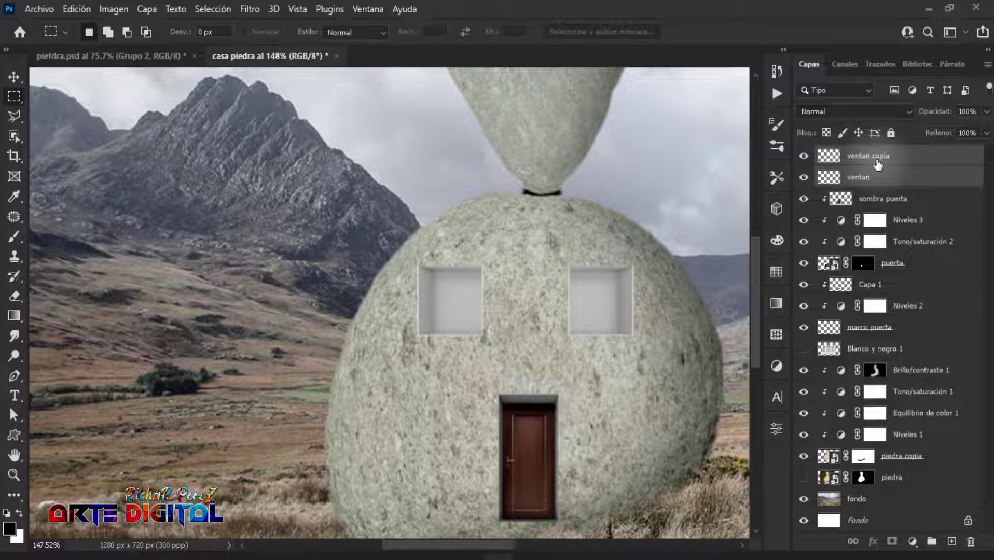
- Group the ventan and ventan copia layers into a group named 'ventana'
key(ctrl+g)
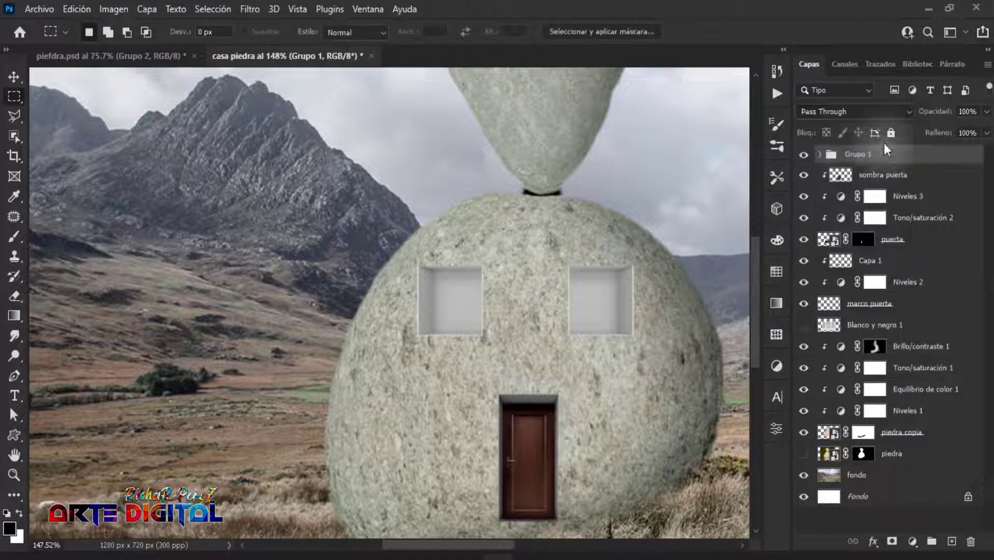
double_click(857, 154)
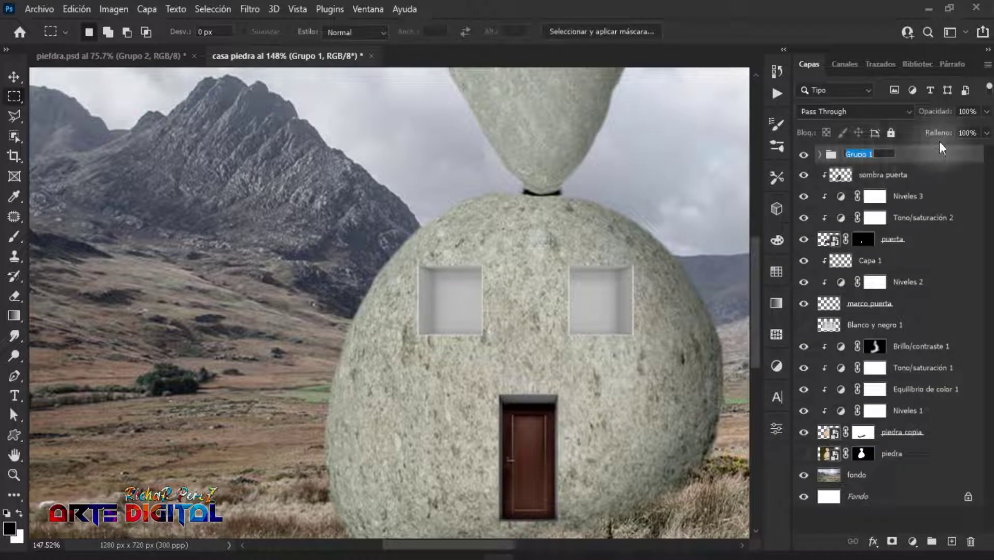
text(venta)
key(BackSpace)
key(BackSpace)
key(BackSpace)
text(venta)
text(na)
key(Return)
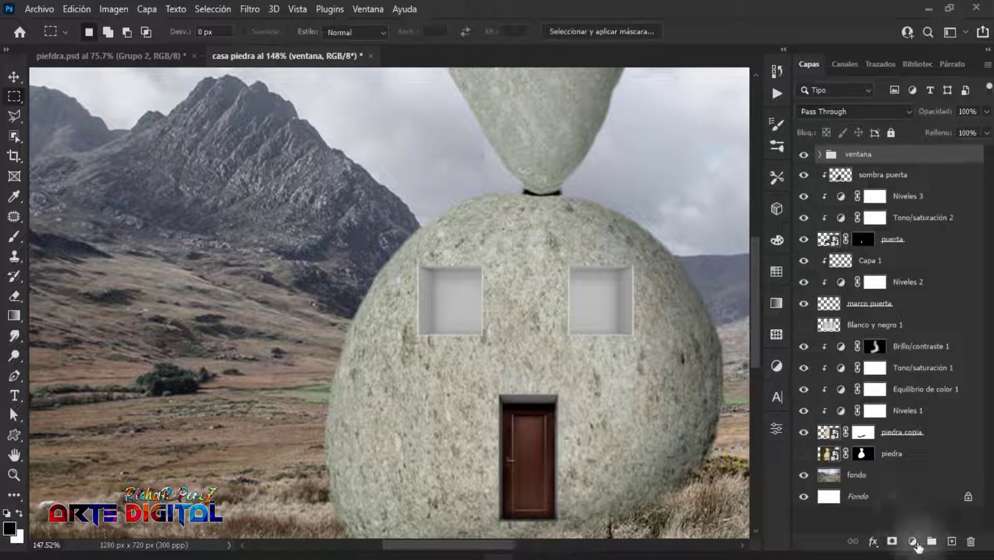
click(912, 542)
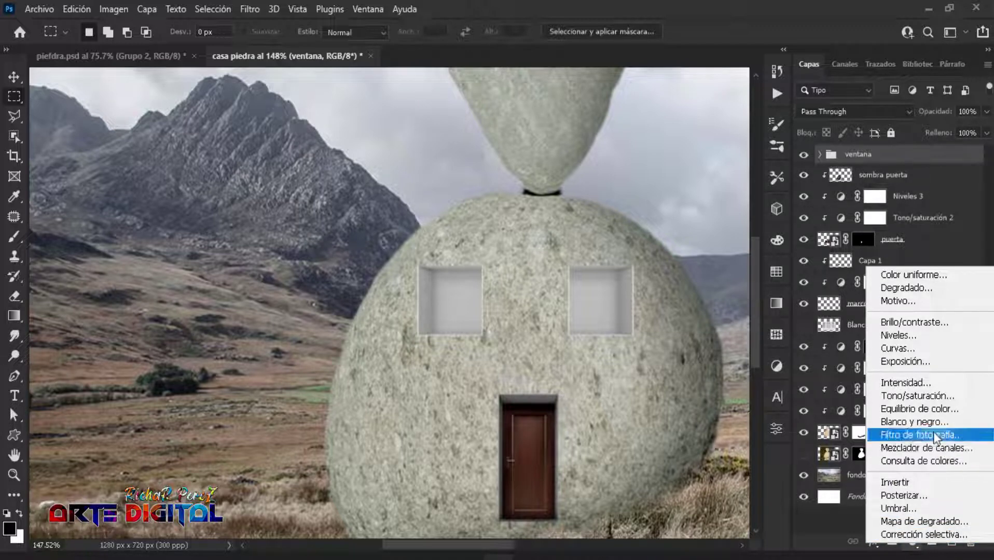
- Add a Niveles adjustment above the windows with the black input set to 59
click(894, 336)
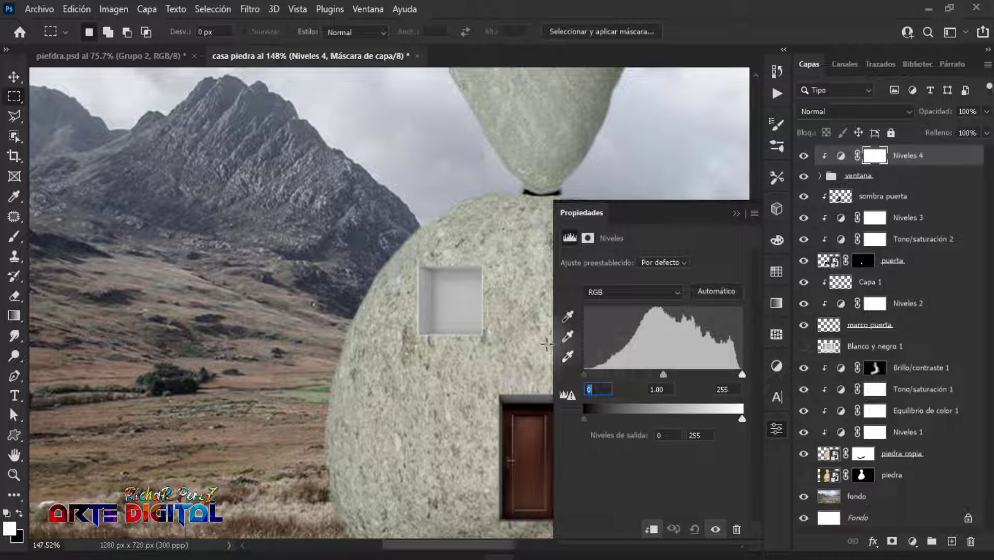
drag(584, 374, 621, 374)
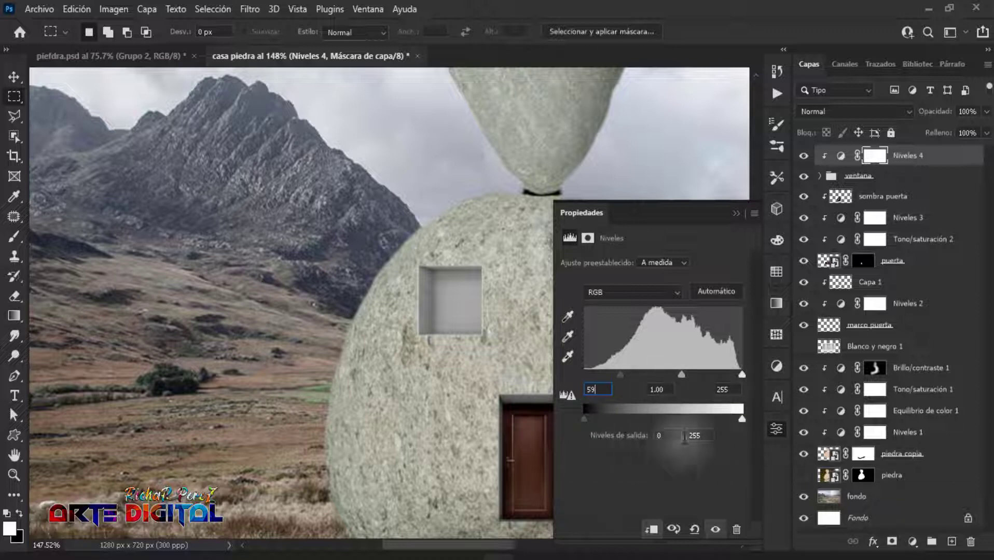
click(740, 216)
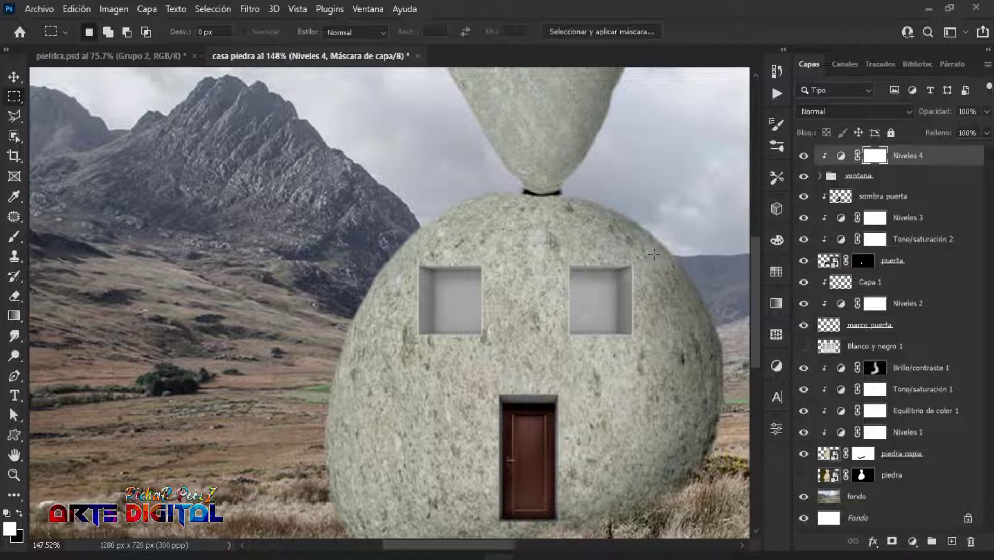
- Shrink the ventana group to about 96%
click(869, 182)
key(ctrl+t)
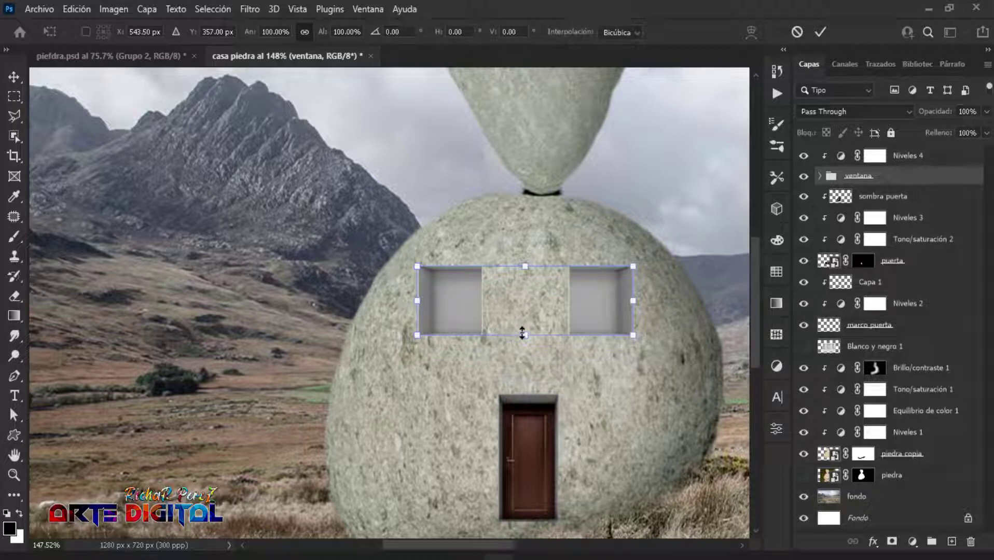
drag(524, 333, 528, 330)
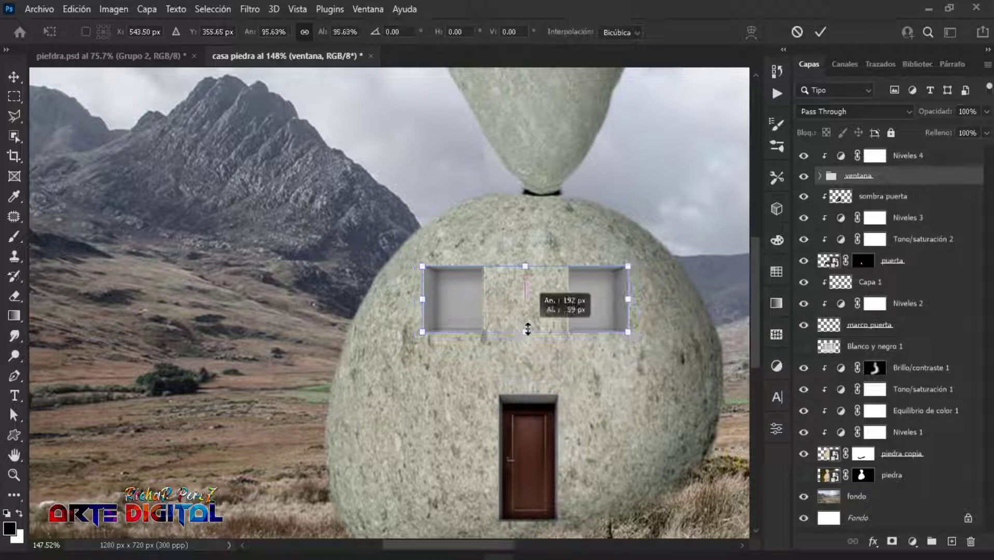
key(Return)
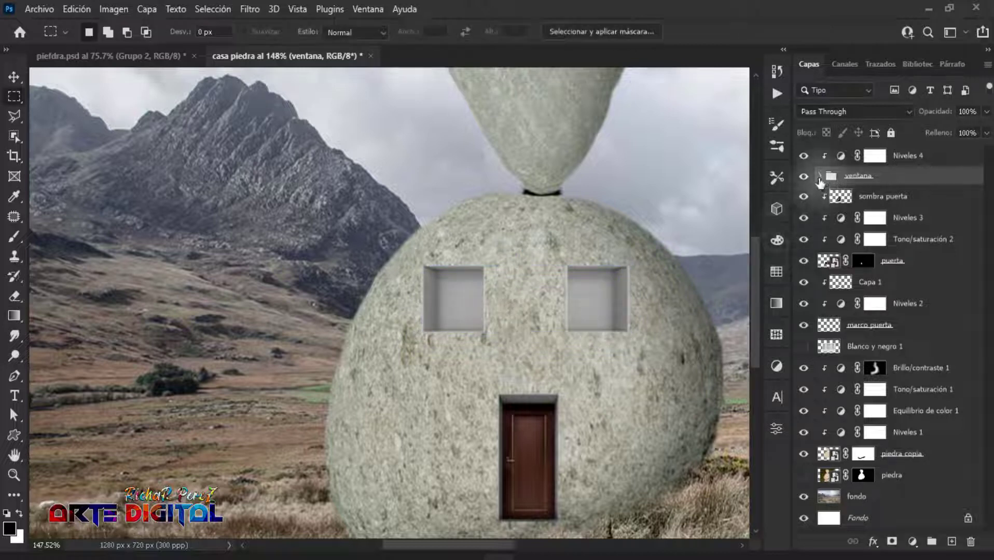
- Move the right window, ventan copia, a little to the right
click(820, 177)
click(851, 200)
key(ctrl+j)
key(ctrl+t)
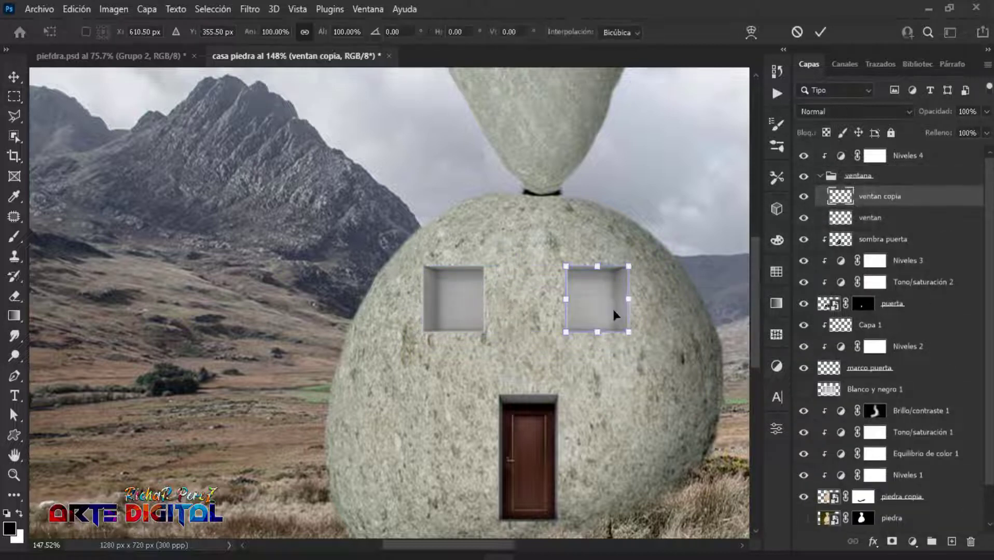
drag(613, 311, 627, 311)
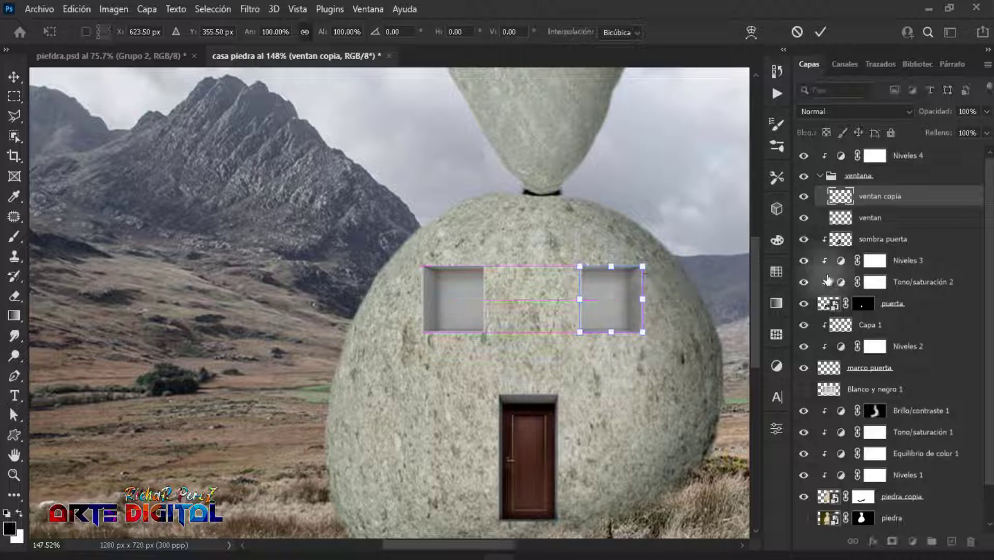
key(Return)
- Move the left ventan window a little to the left and fit the image in view
click(869, 218)
key(ctrl+t)
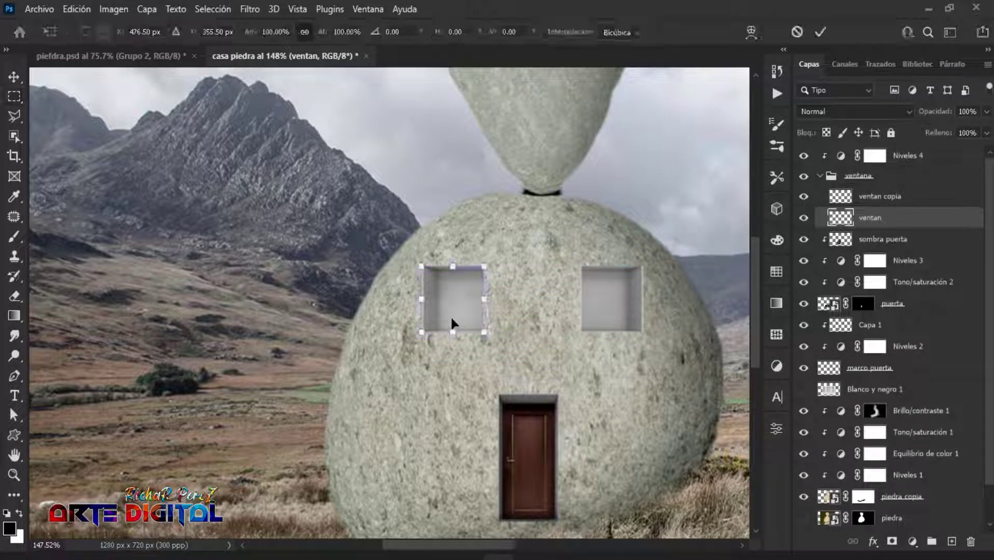
mouse_move(451, 322)
mouse_down()
mouse_move(434, 326)
mouse_move(447, 319)
mouse_up()
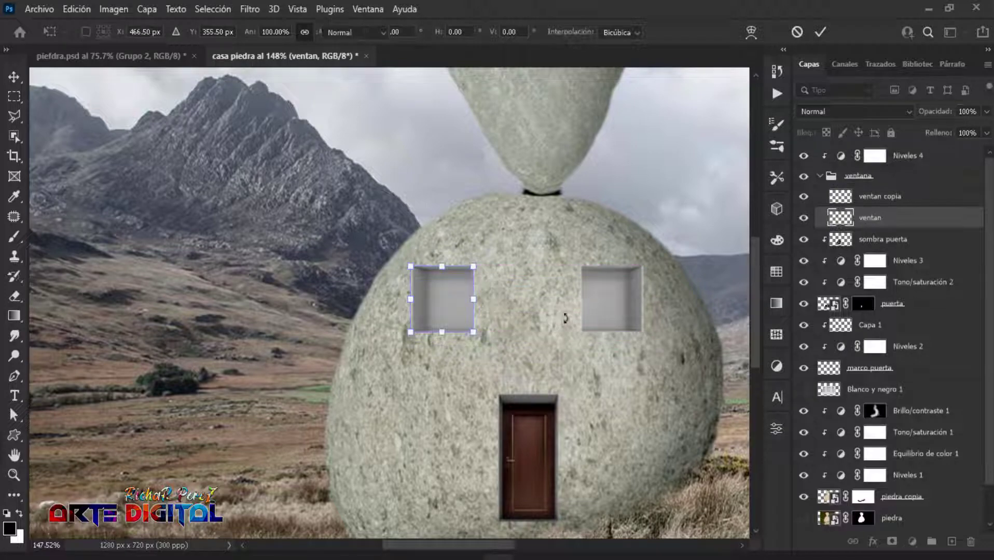
key(Return)
key(ctrl+0)
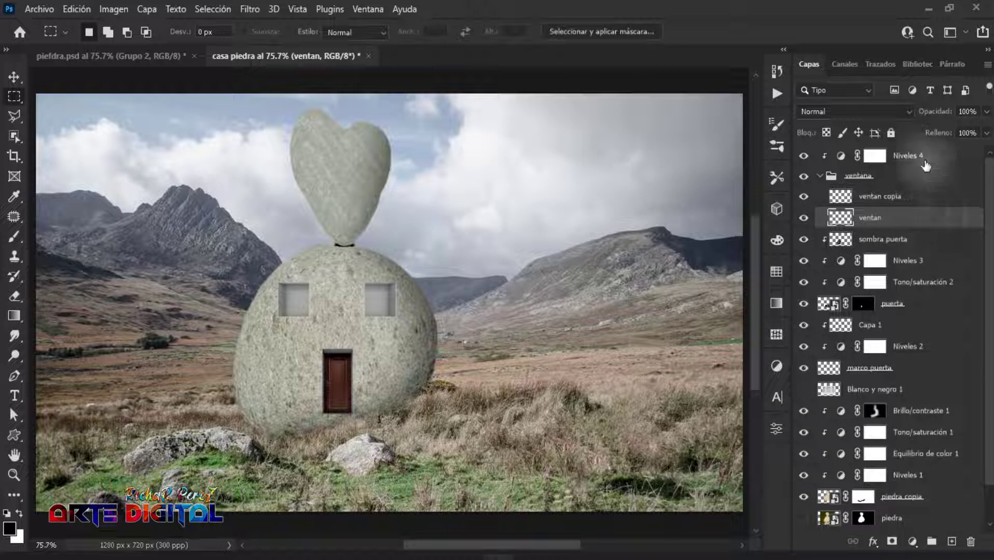
click(874, 155)
- Place the pink-wall window photo into the composite as an embedded image
key(x)
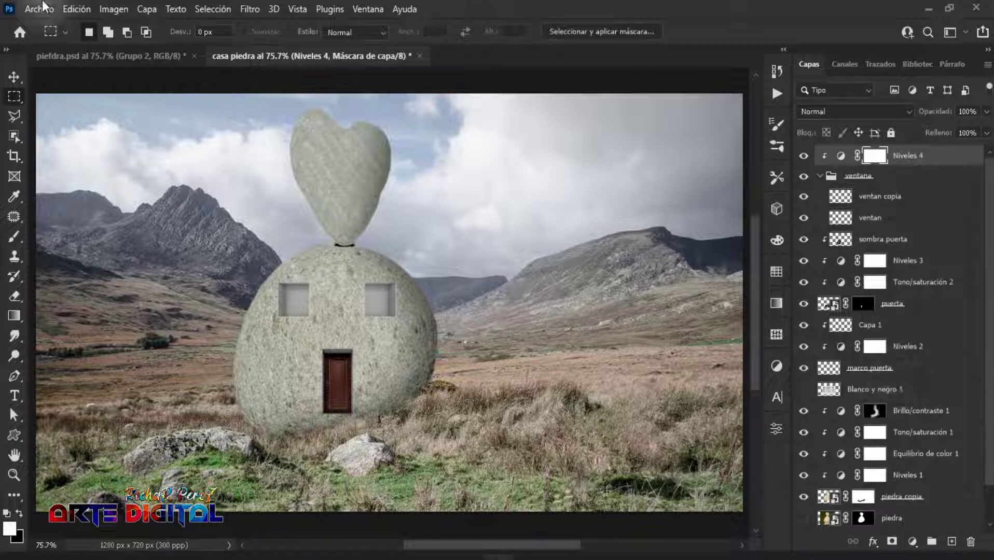
click(39, 9)
click(124, 346)
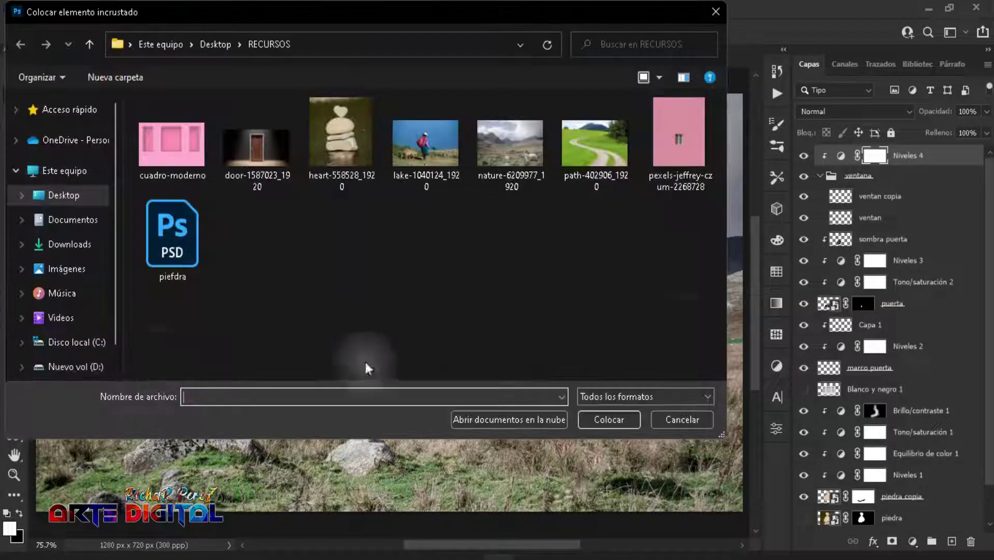
click(681, 189)
click(594, 418)
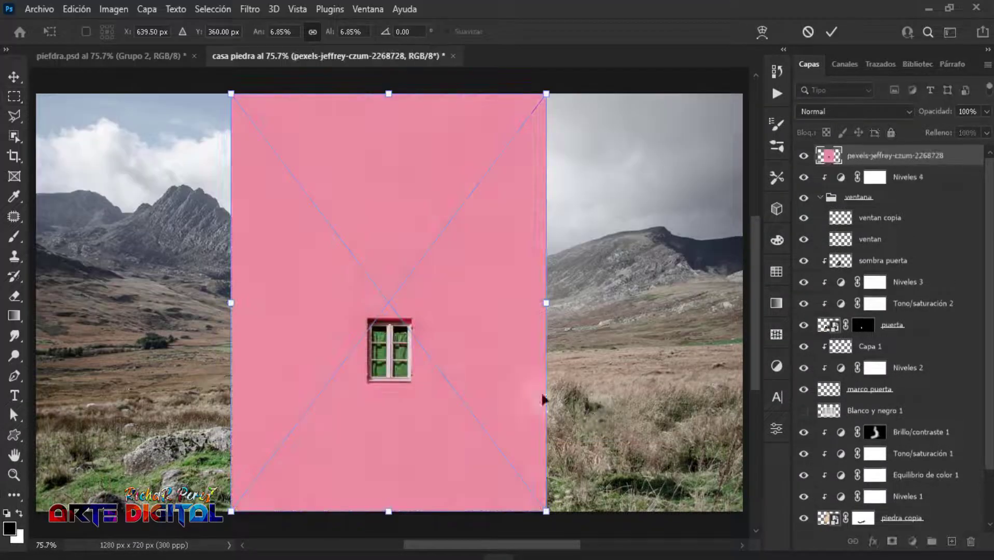
key(Return)
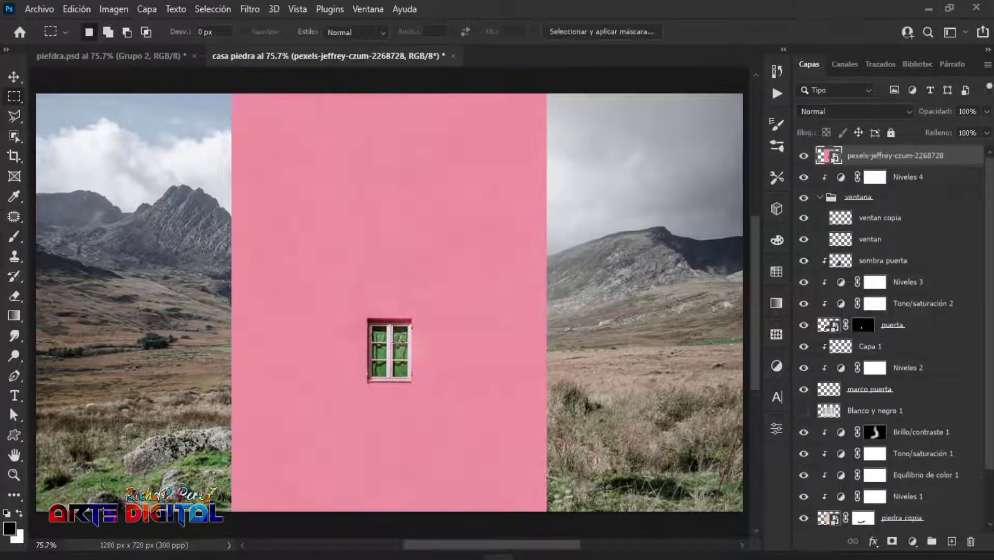
scroll(390, 309, up, 3)
scroll(390, 310, up, 1)
scroll(390, 310, up, 2)
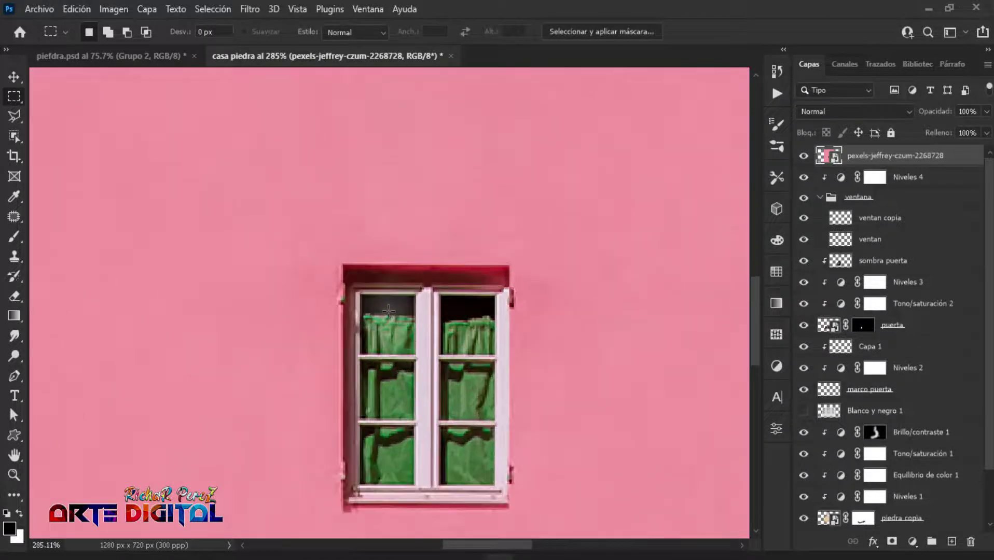
scroll(375, 306, up, 1)
scroll(376, 306, up, 1)
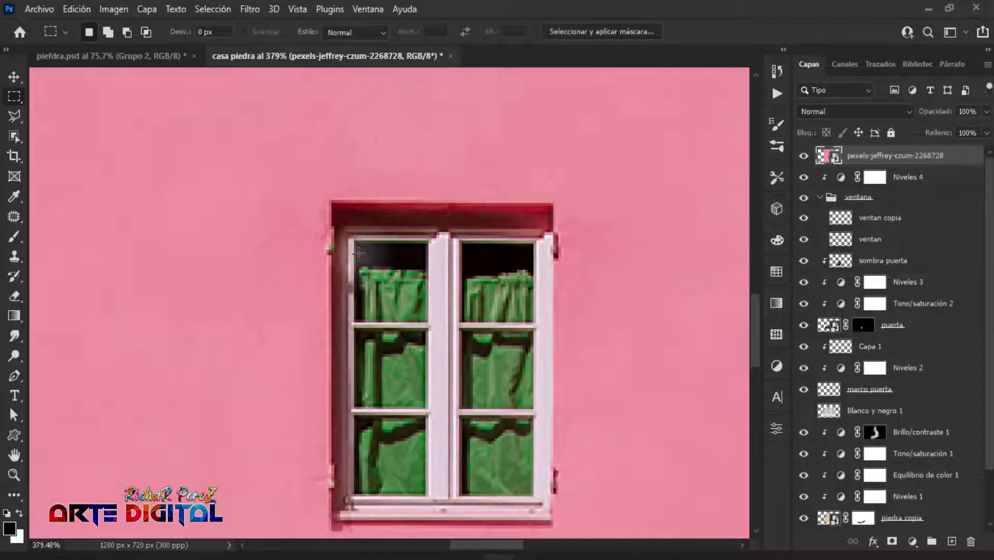
- Select the window tightly with a rectangular marquee and copy it to Capa 2
right_click(14, 97)
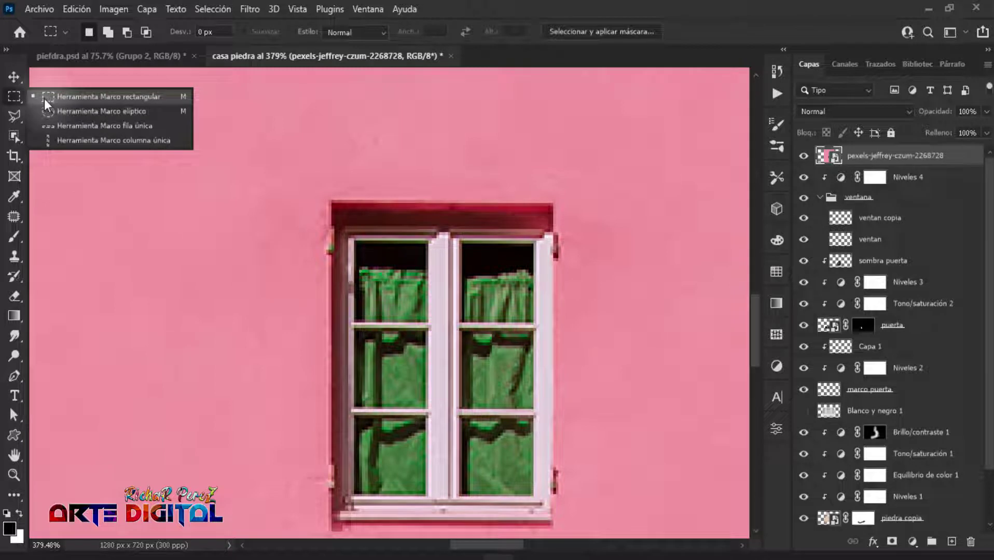
click(45, 101)
scroll(353, 238, up, 1)
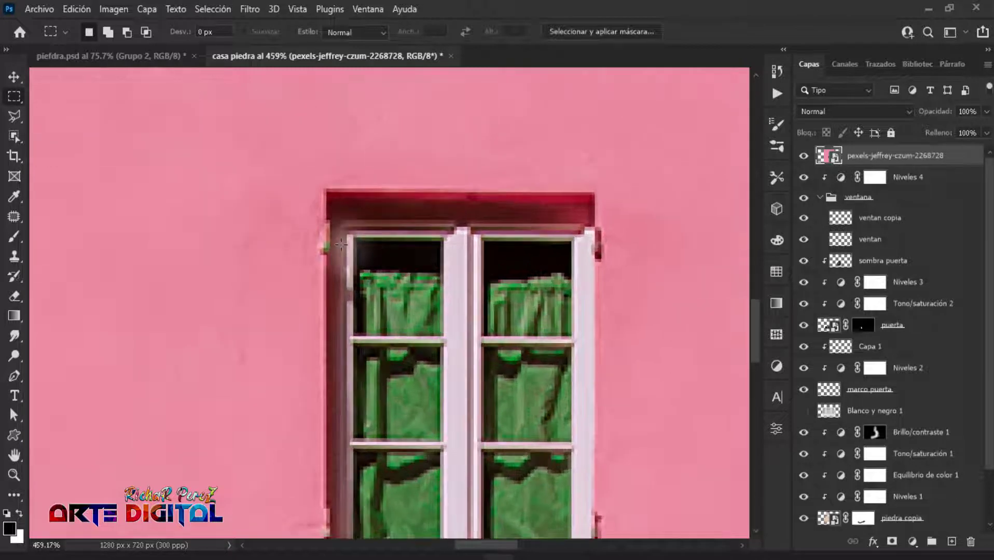
scroll(353, 238, up, 1)
scroll(352, 238, up, 1)
scroll(353, 237, down, 1)
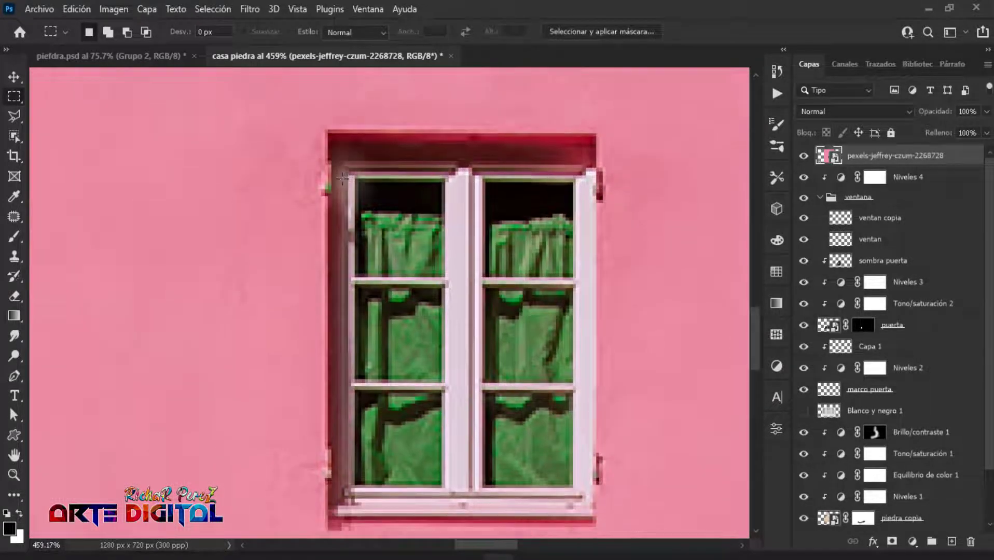
drag(346, 170, 587, 497)
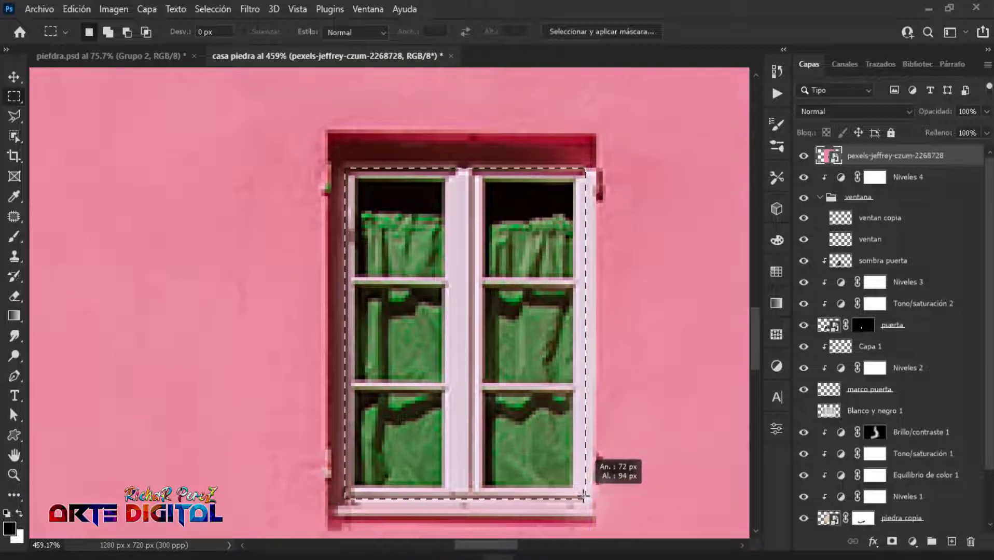
drag(587, 496, 583, 498)
key(ctrl+j)
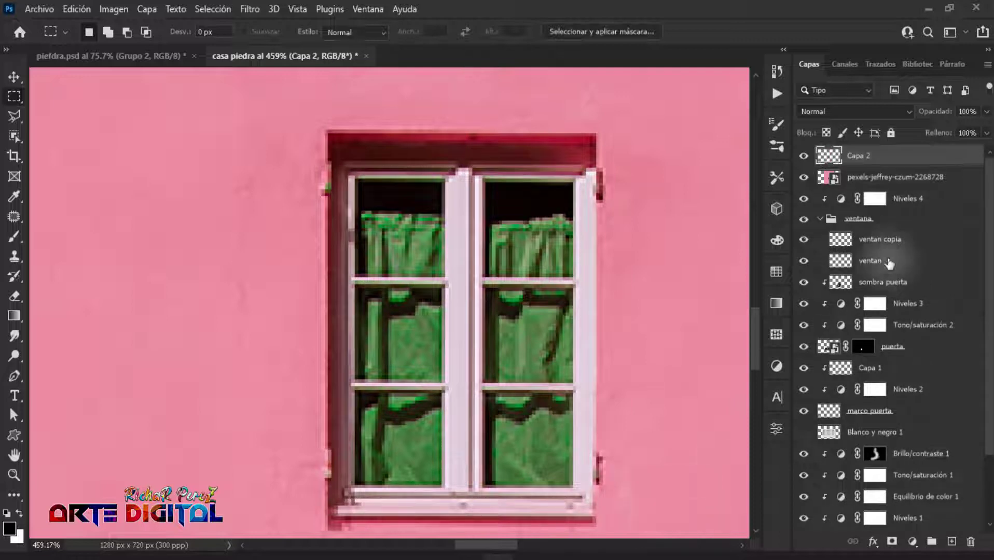
- Hide the pexels photo, then shrink the Capa 2 window about two-thirds and widen it into the upper-right recess
click(803, 178)
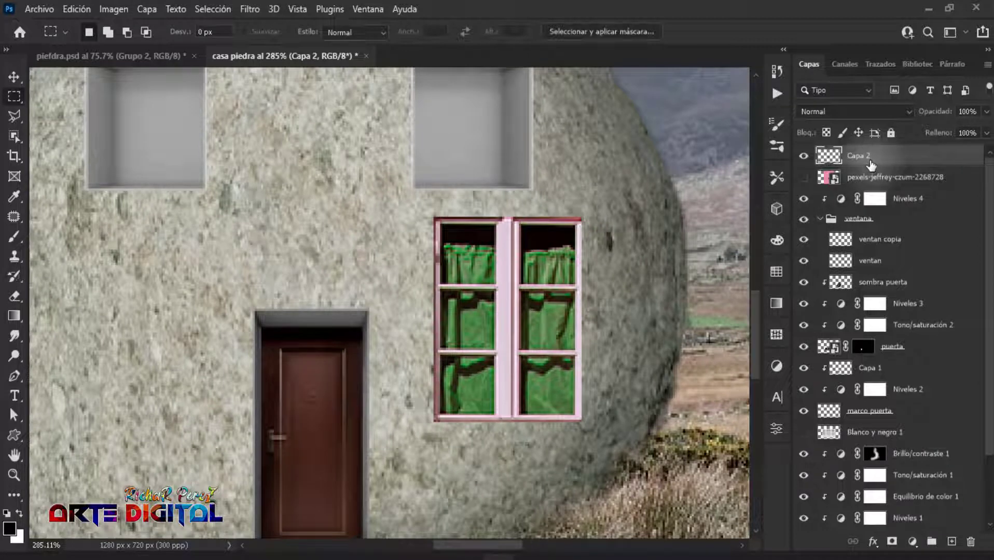
scroll(550, 355, up, 2)
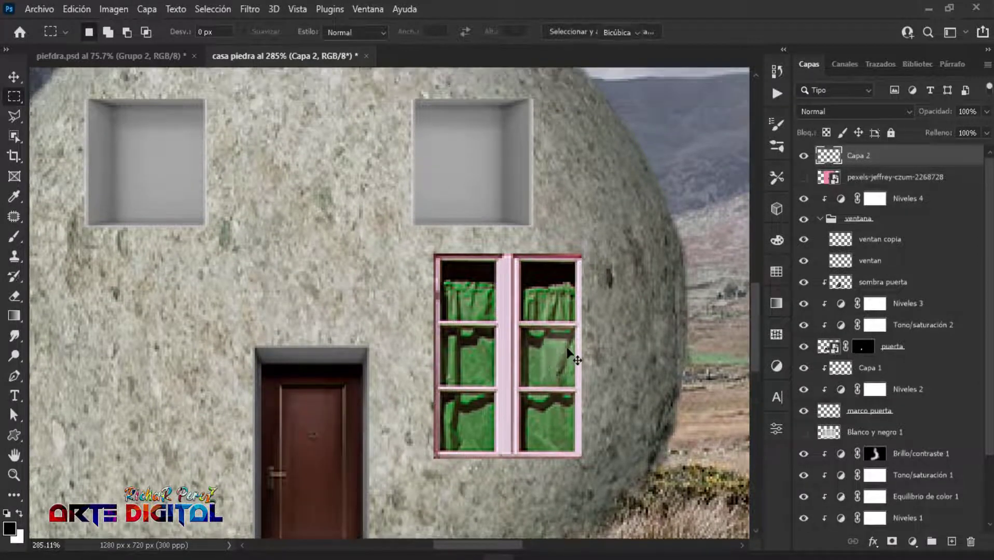
key(ctrl+t)
mouse_move(588, 364)
mouse_down()
mouse_move(540, 364)
mouse_move(498, 252)
mouse_move(485, 177)
mouse_up()
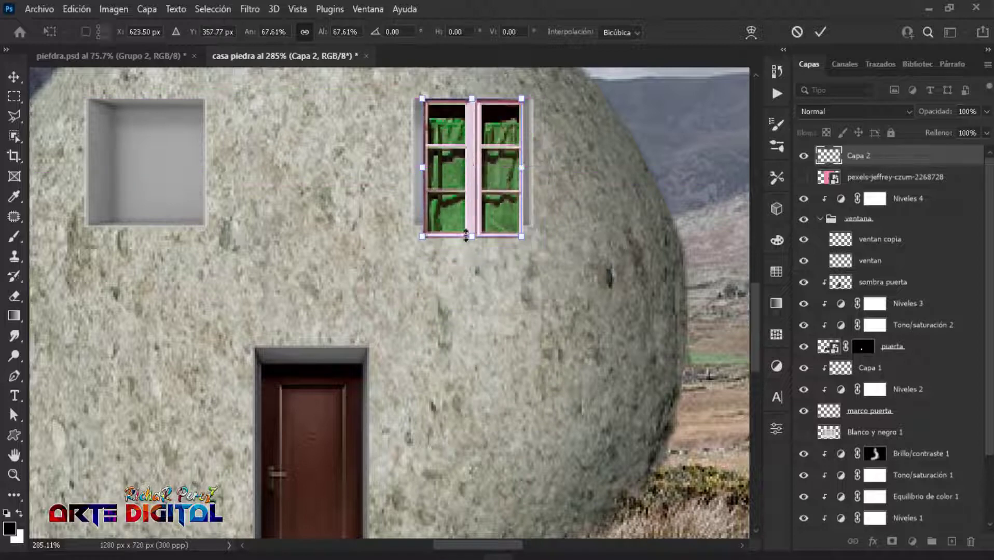
mouse_move(471, 244)
mouse_down()
mouse_move(471, 219)
mouse_move(419, 199)
mouse_up()
scroll(446, 207, up, 2)
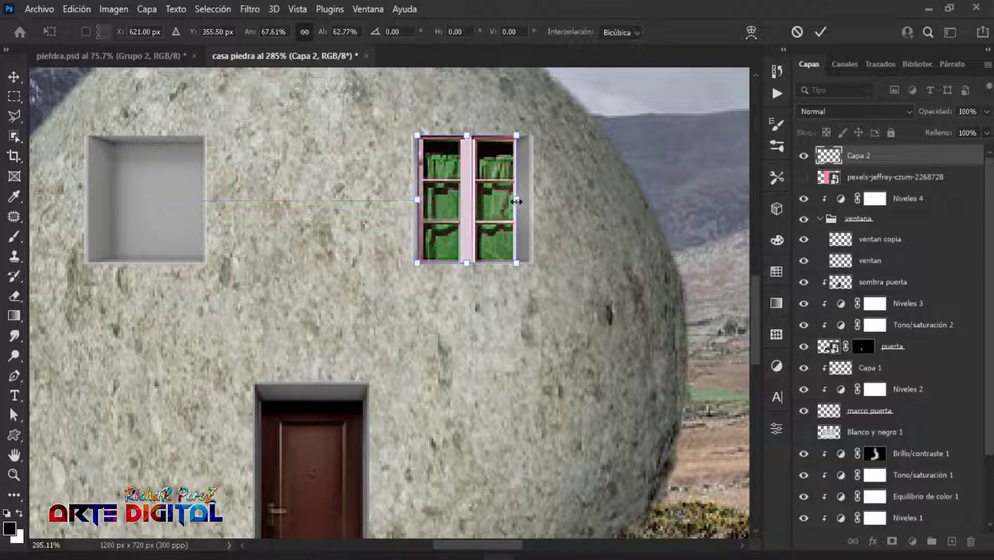
drag(516, 199, 530, 201)
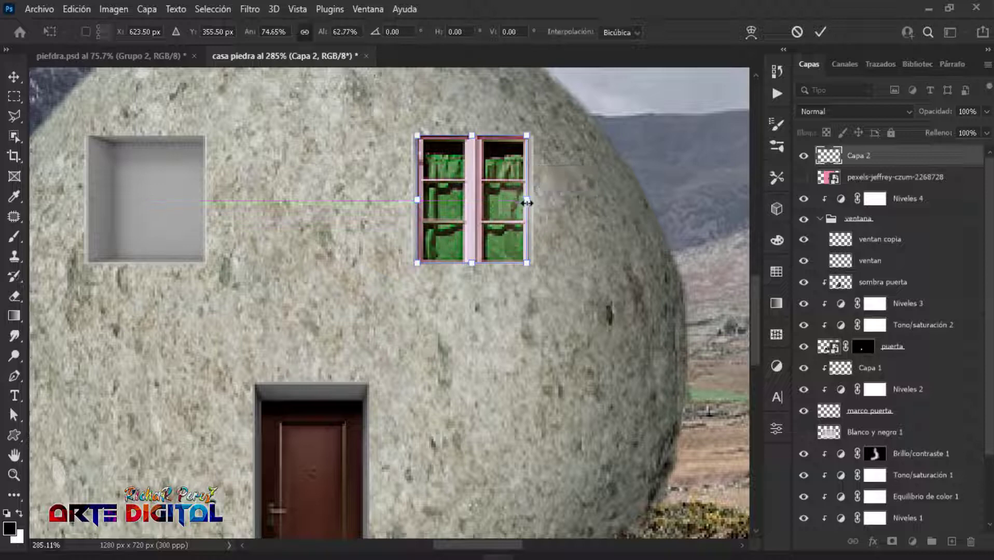
key(Return)
key(m)
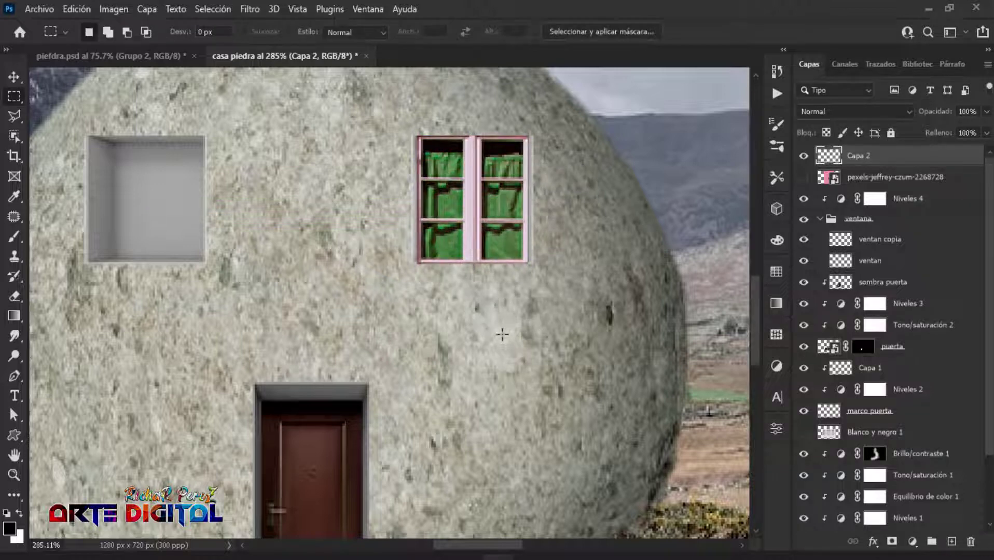
- Duplicate Capa 2 and move the copy into the upper-left recess
key(ctrl+j)
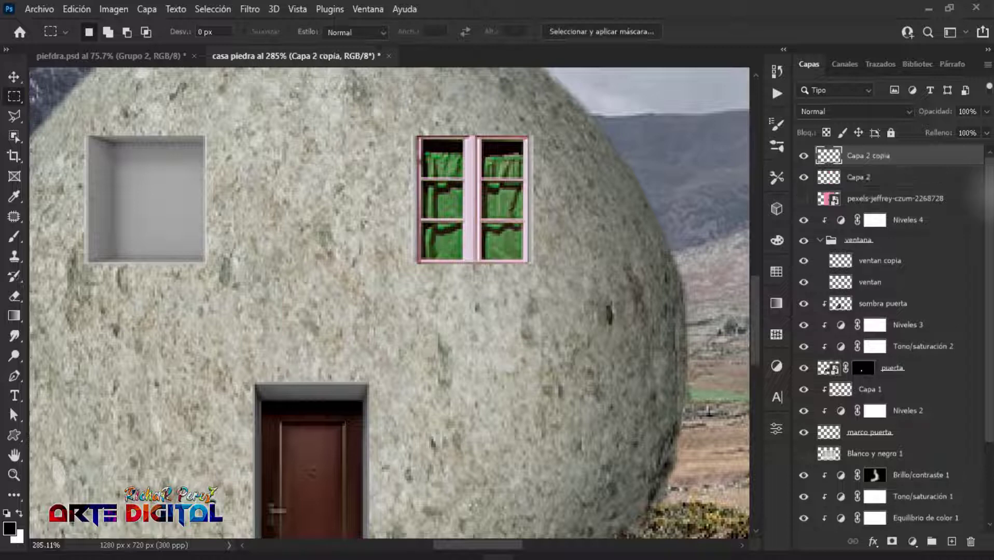
key(ctrl+t)
drag(469, 222, 179, 233)
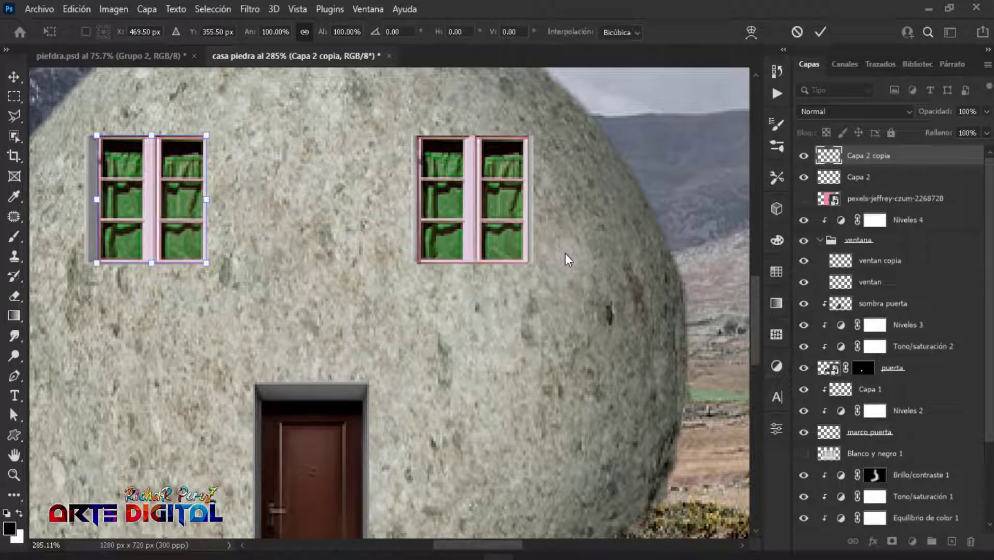
key(Left)
key(Left)
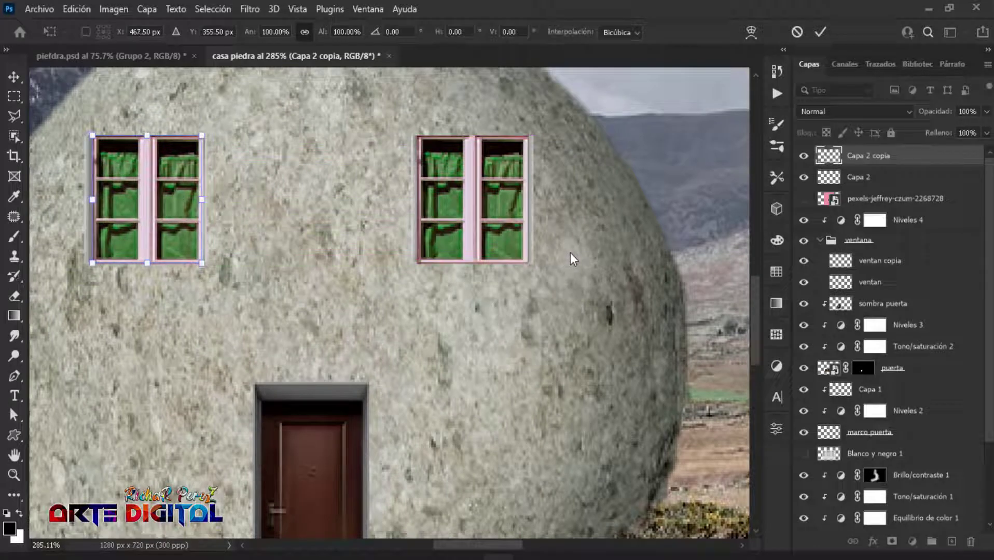
key(Return)
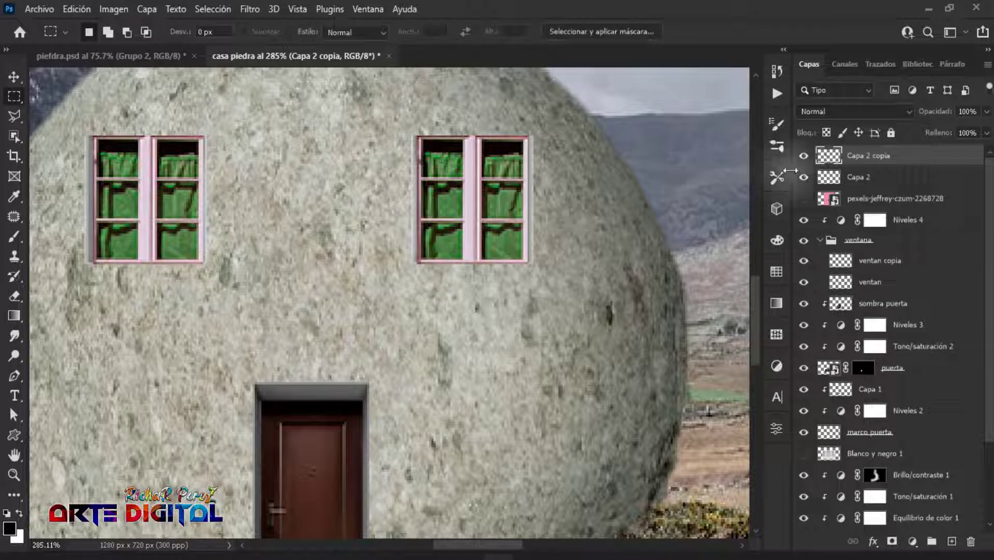
- Nudge the original Capa 2 window 1 px left and fit the image on screen
click(828, 181)
key(ctrl+t)
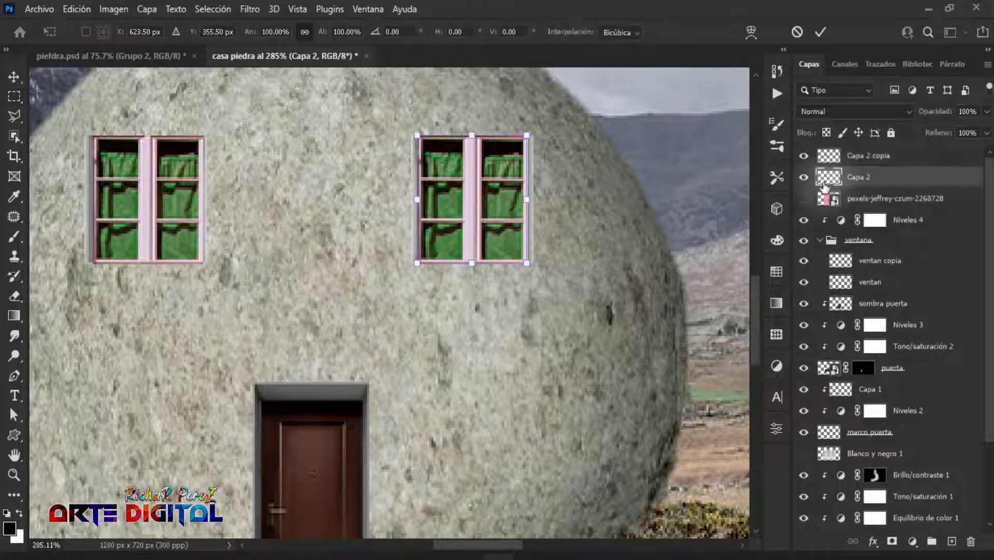
key(Left)
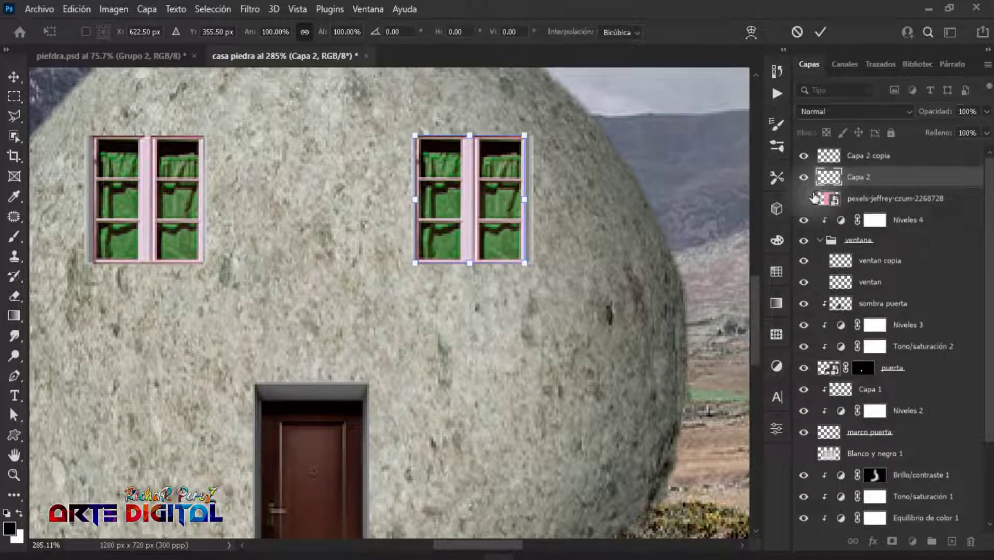
key(Return)
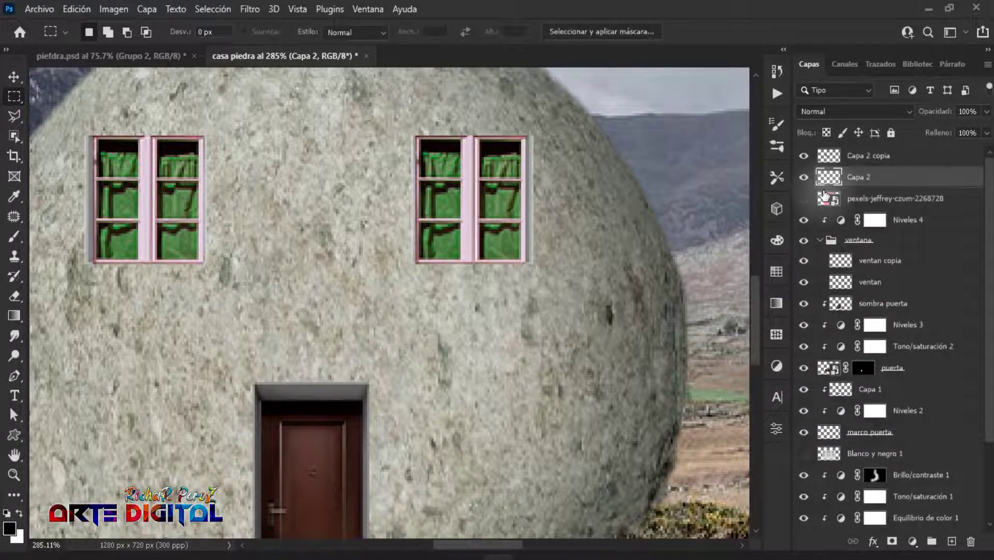
key(ctrl+0)
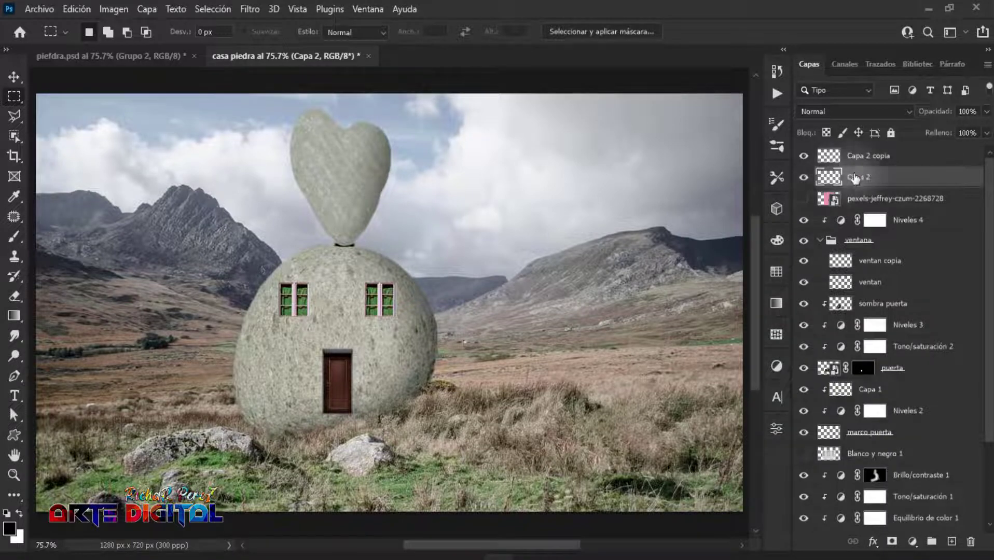
scroll(465, 191, up, 2)
scroll(337, 292, up, 2)
scroll(336, 291, up, 2)
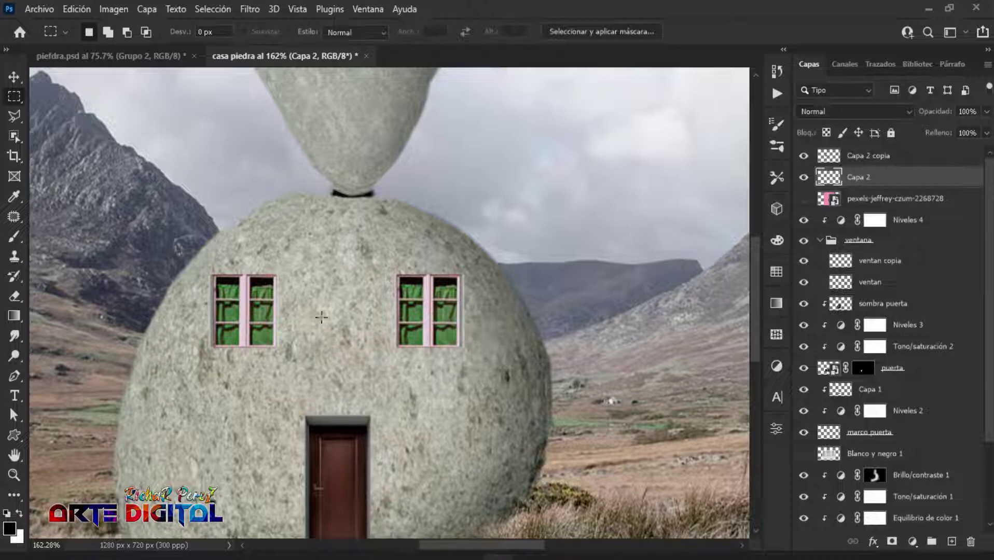
- Flip the right window, Capa 2, horizontally with Free Transform
click(804, 176)
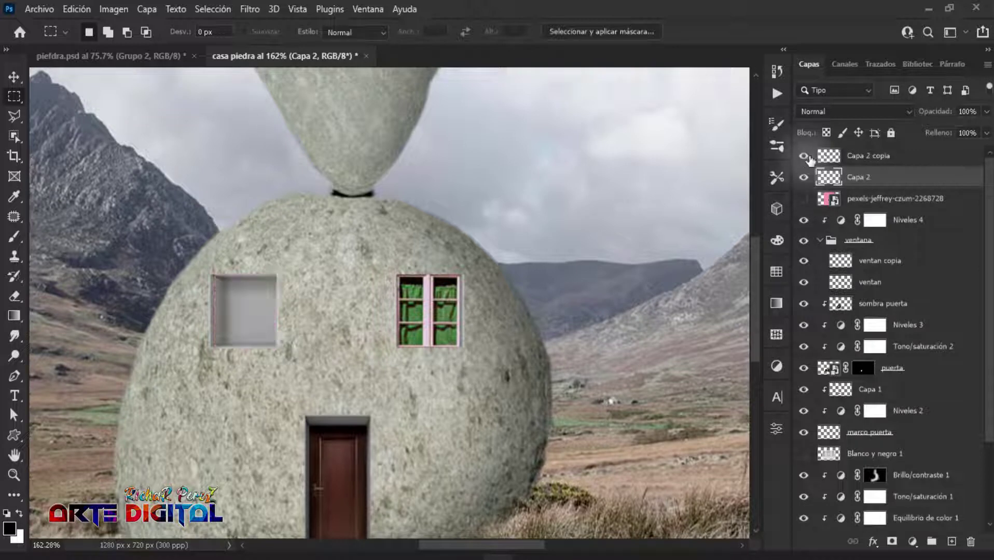
double_click(867, 179)
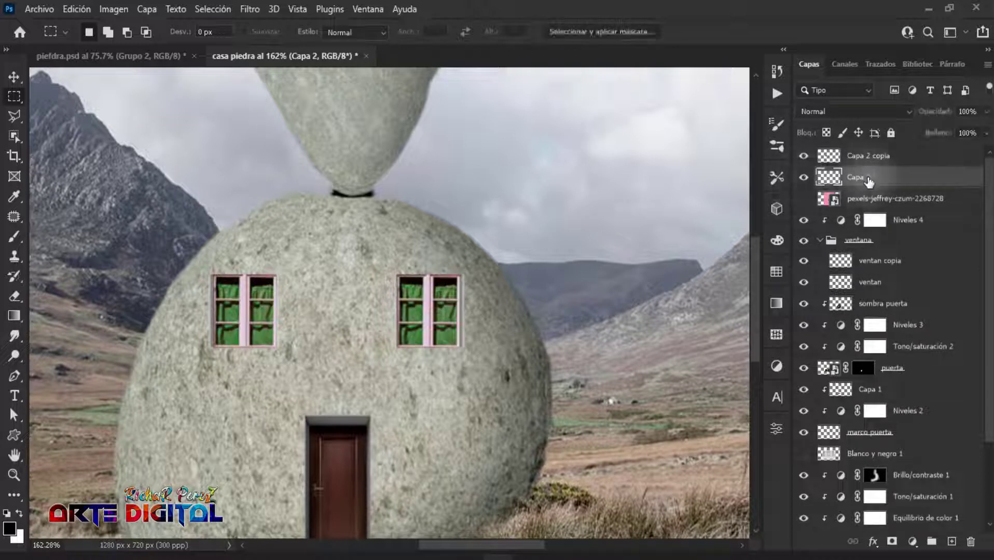
key(ctrl+t)
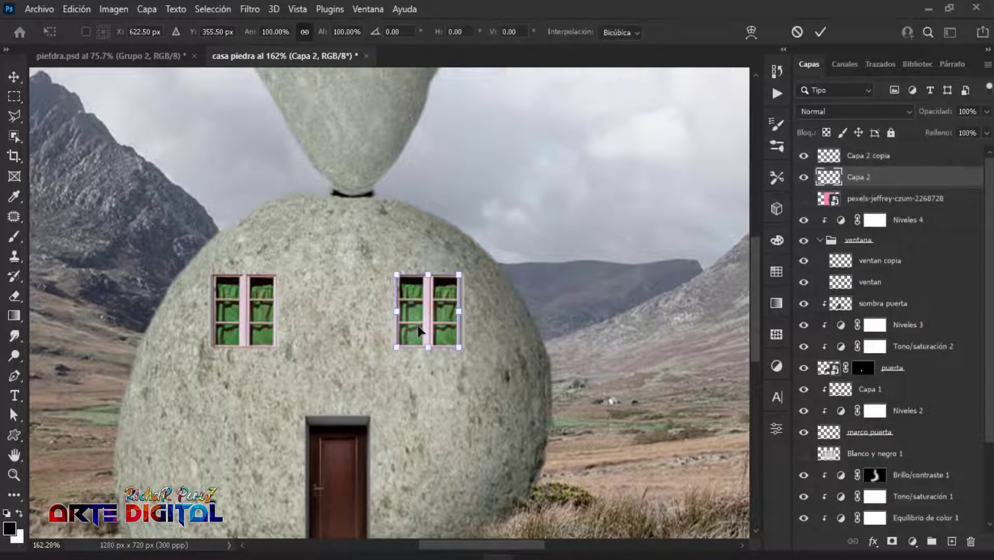
right_click(419, 330)
click(498, 303)
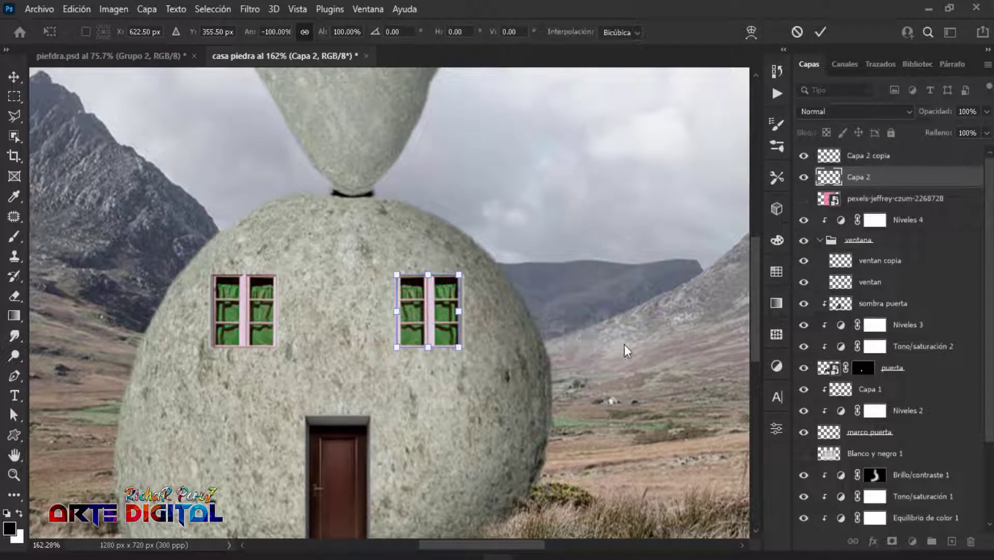
key(Return)
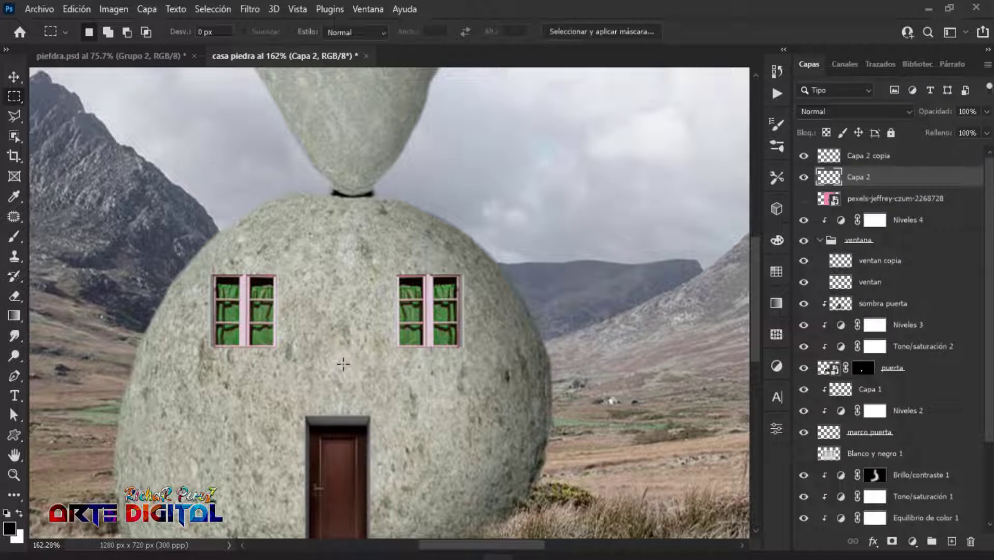
click(892, 199)
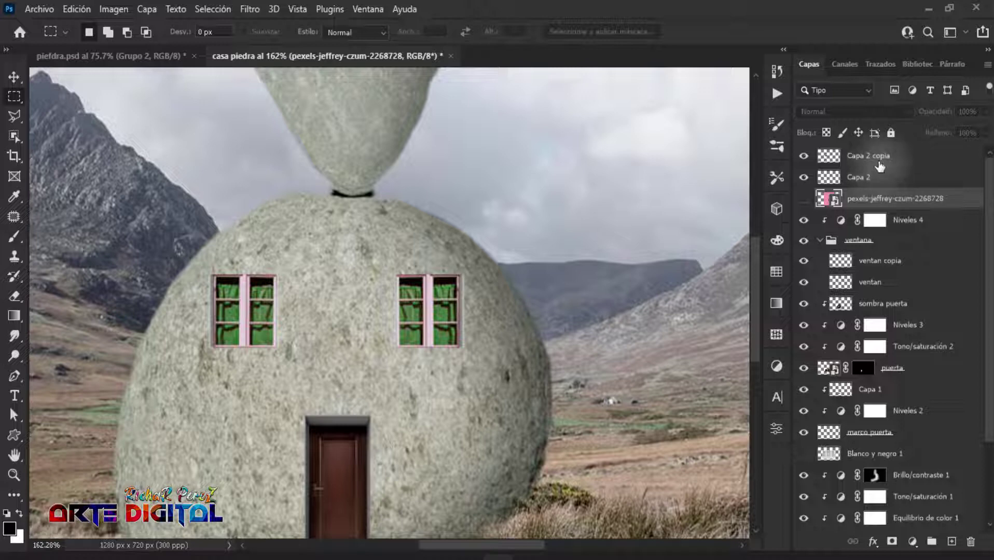
- Group the two window layers and the photo into a group named 'ventanas'
shift+click(877, 155)
key(ctrl+g)
double_click(850, 156)
text(ventanas)
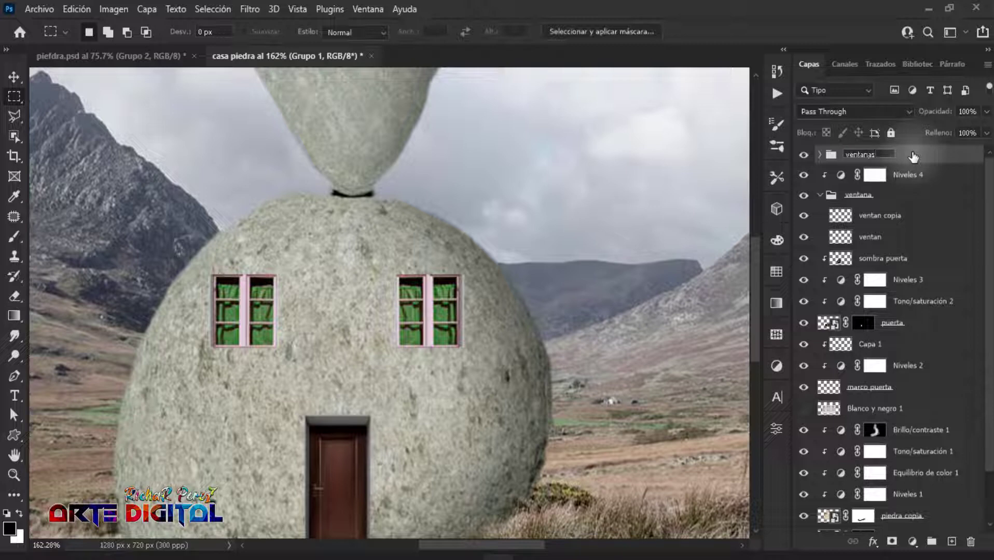
key(Return)
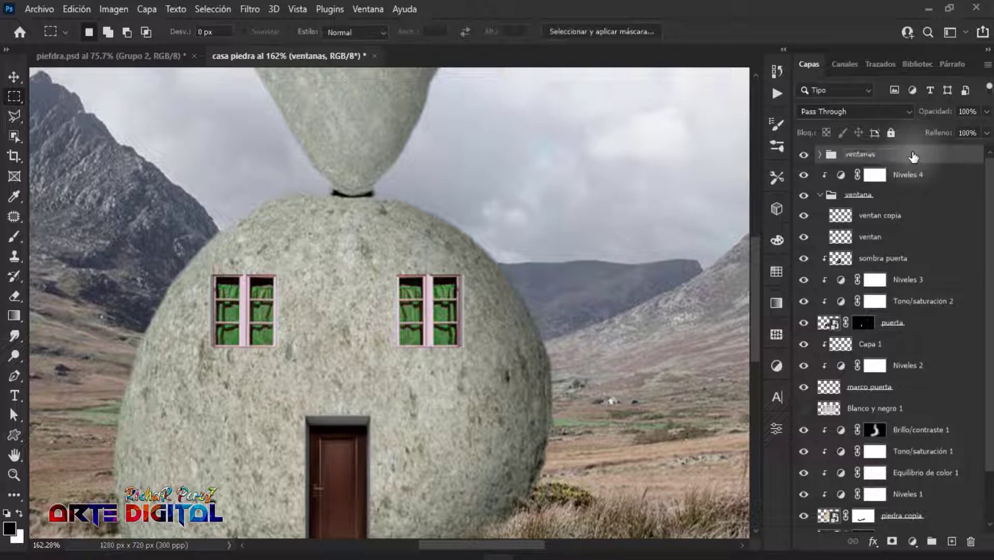
- Add a Niveles adjustment with black input 11, clipped to the ventanas group
click(911, 543)
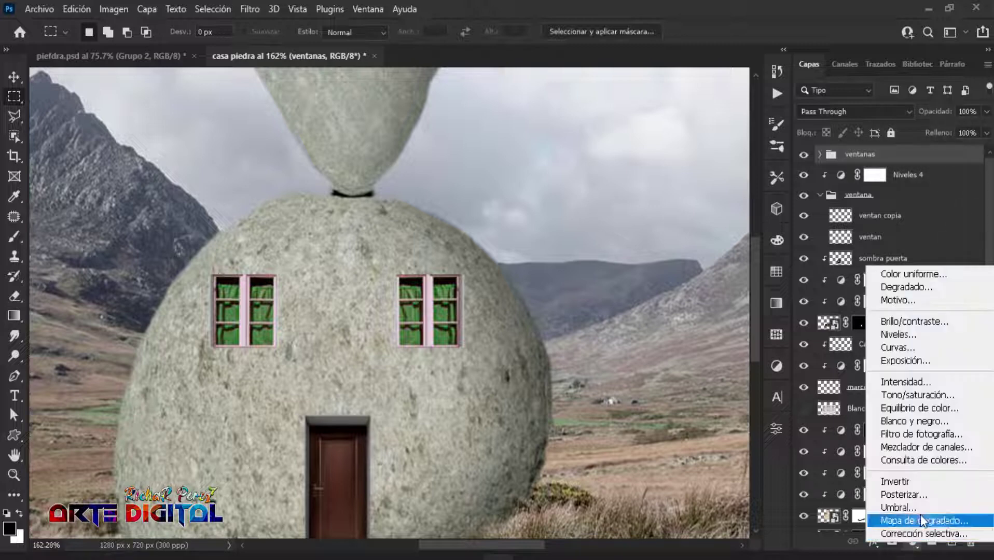
click(910, 336)
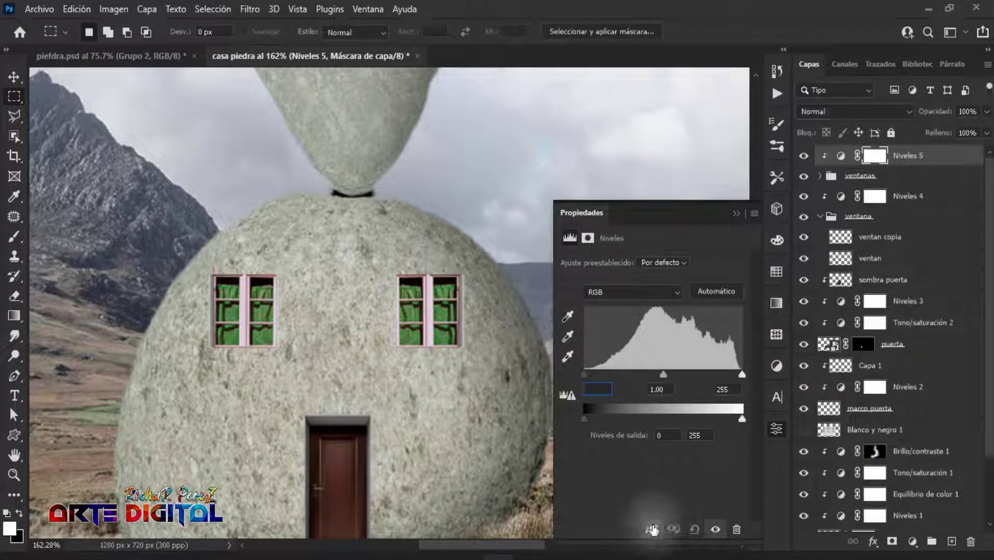
text(11)
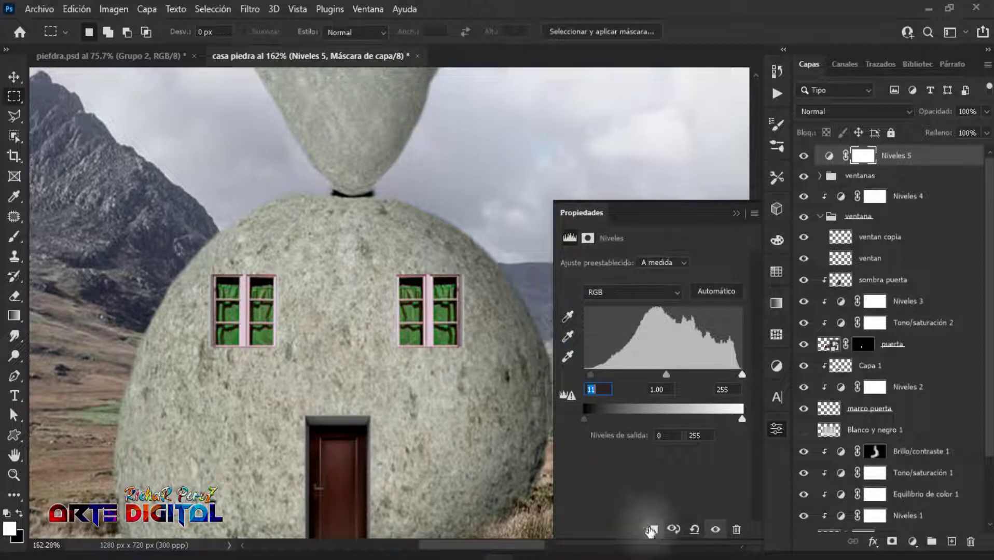
click(651, 530)
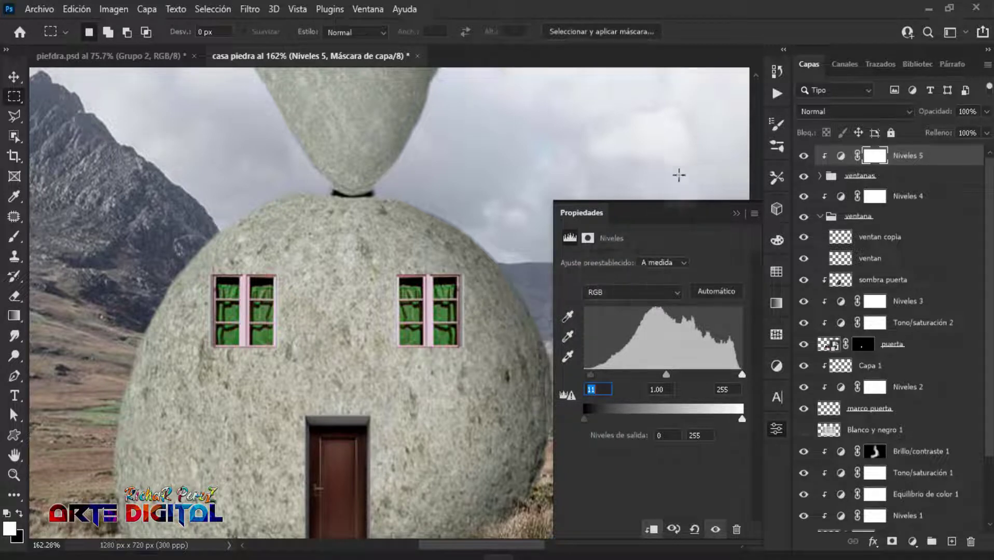
click(736, 213)
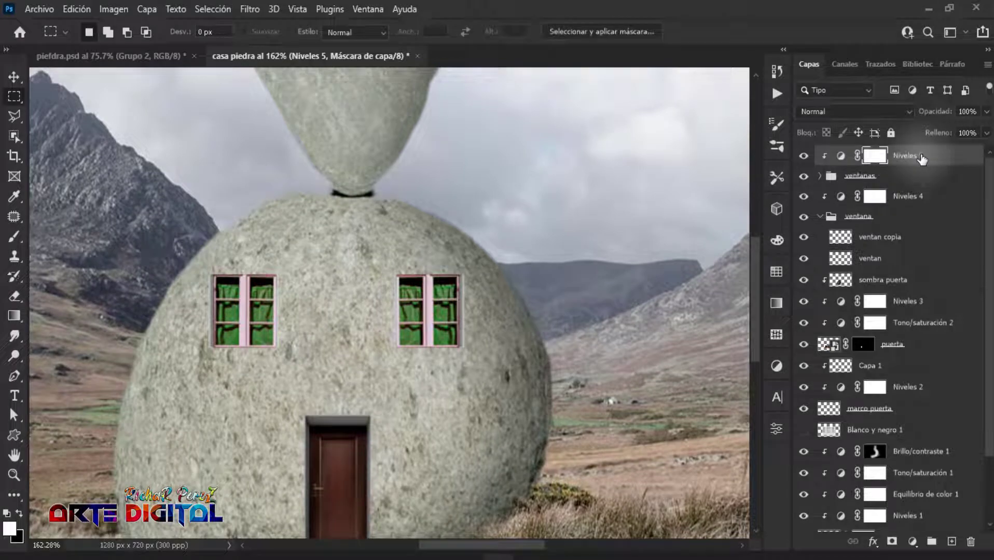
key(ctrl+0)
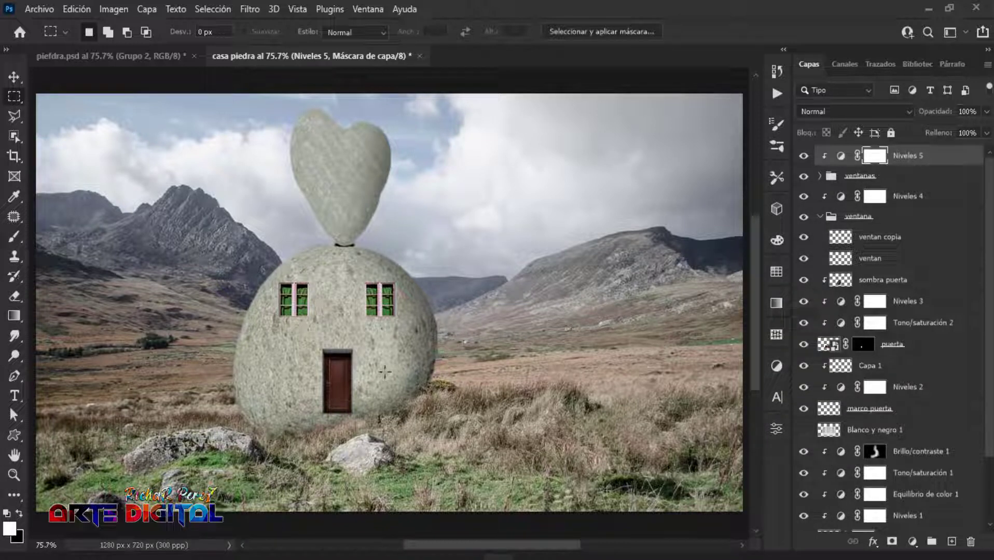
- Embed the path-402906_1920 photo and scale it down to about 9.5% as camino
click(39, 9)
click(93, 341)
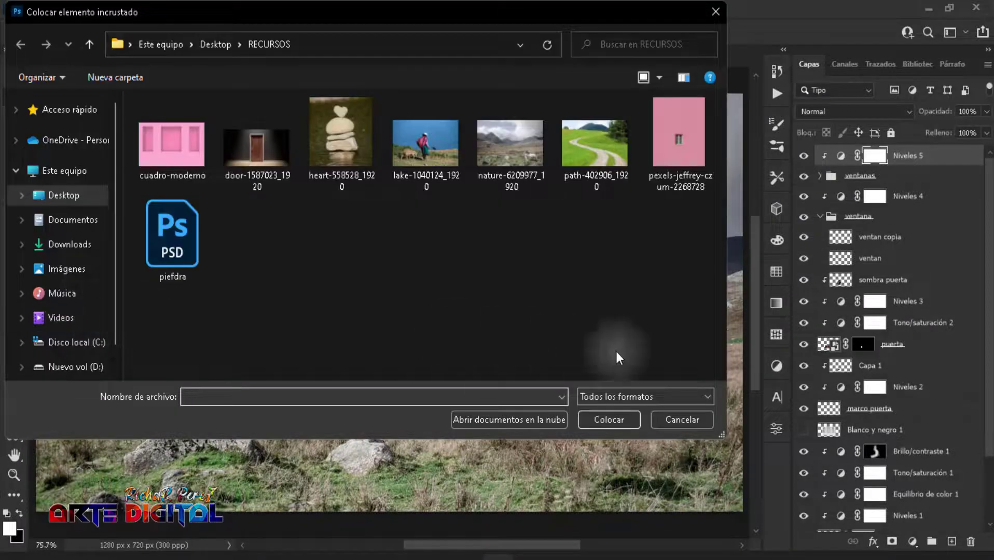
click(594, 143)
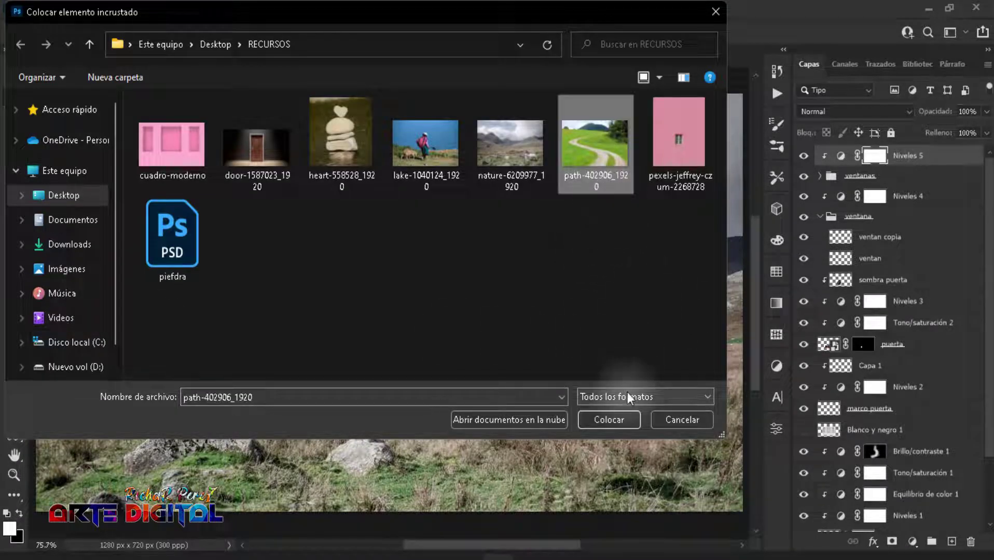
click(607, 419)
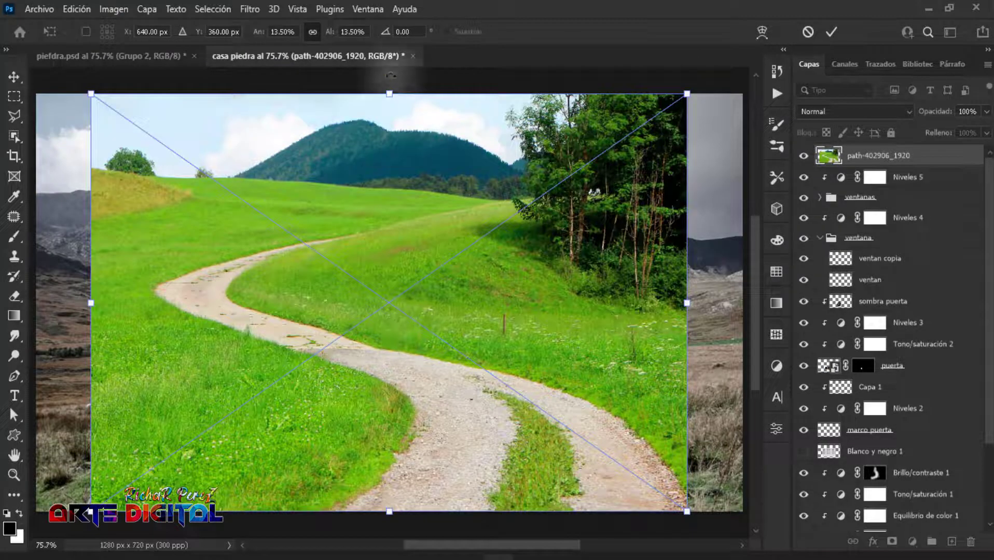
mouse_move(381, 96)
mouse_down()
mouse_move(377, 297)
mouse_move(399, 279)
mouse_up()
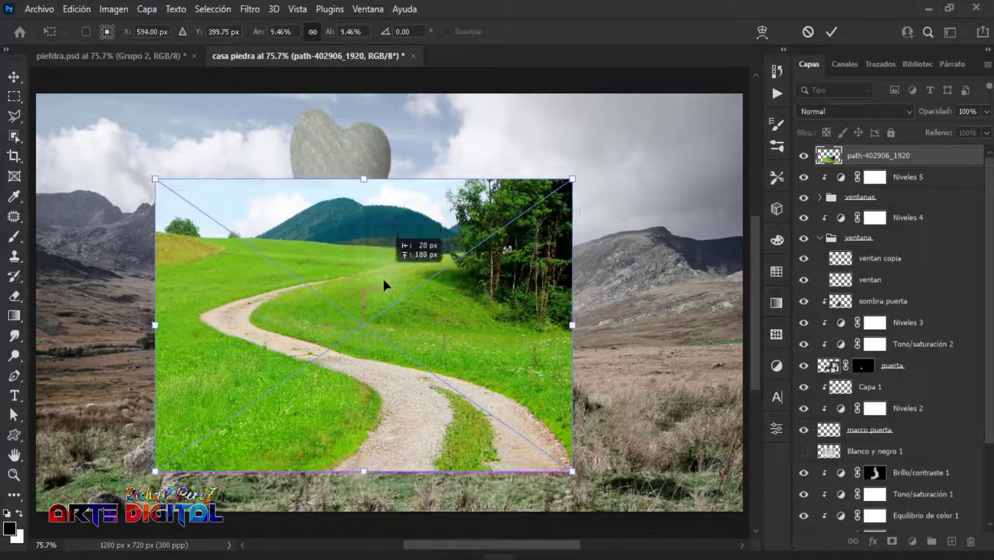
key(Return)
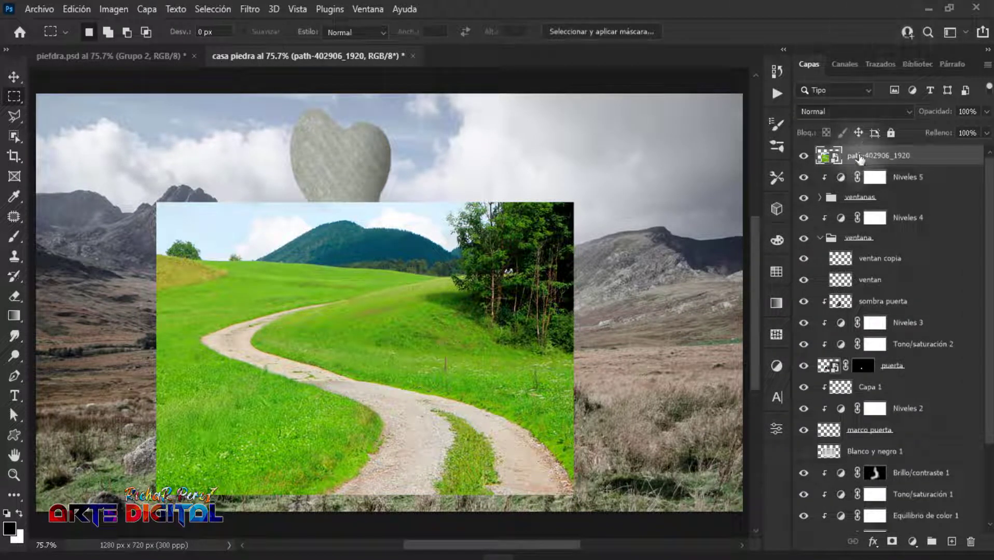
click(249, 9)
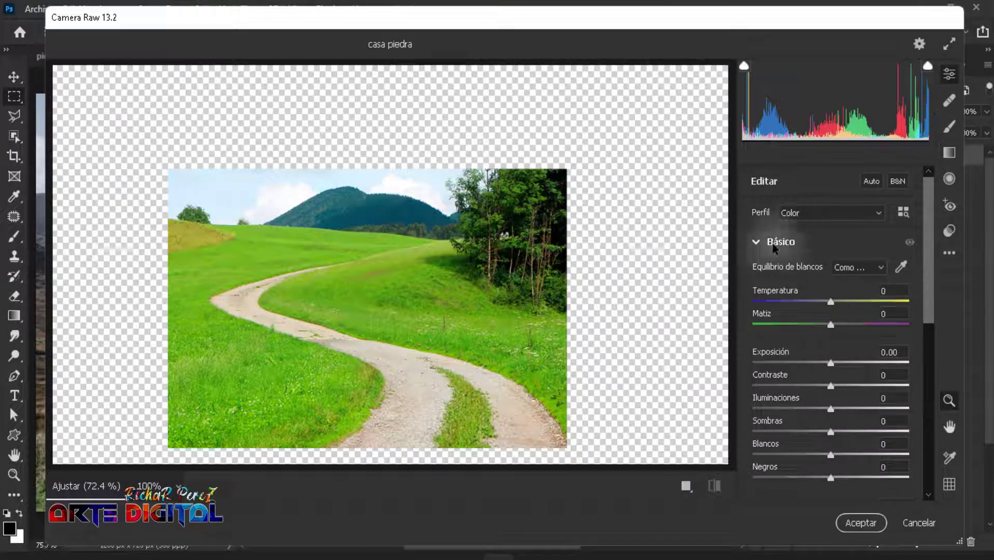
- In Camera Raw, set Temperature to +5 and Contrast to -100 on camino
click(758, 243)
click(758, 244)
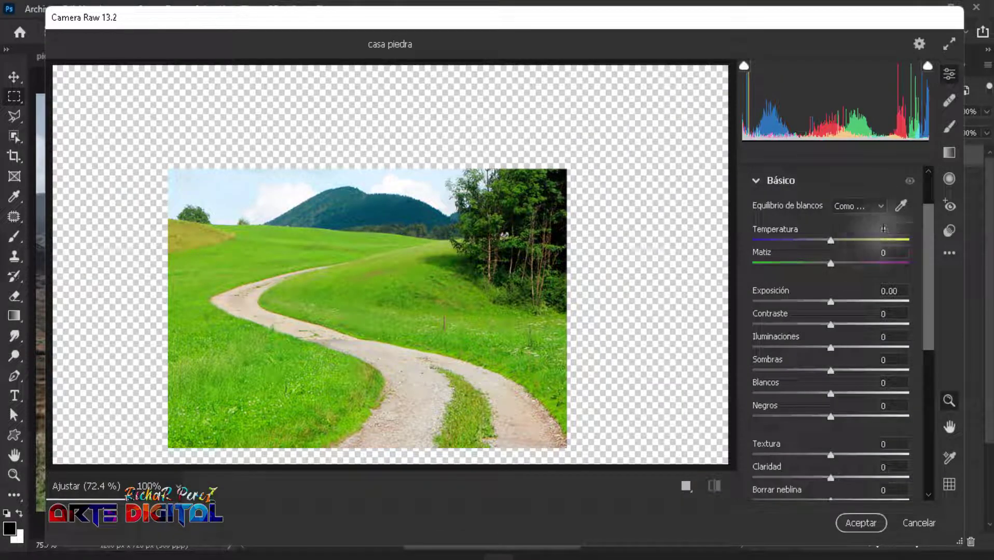
click(884, 229)
text(+)
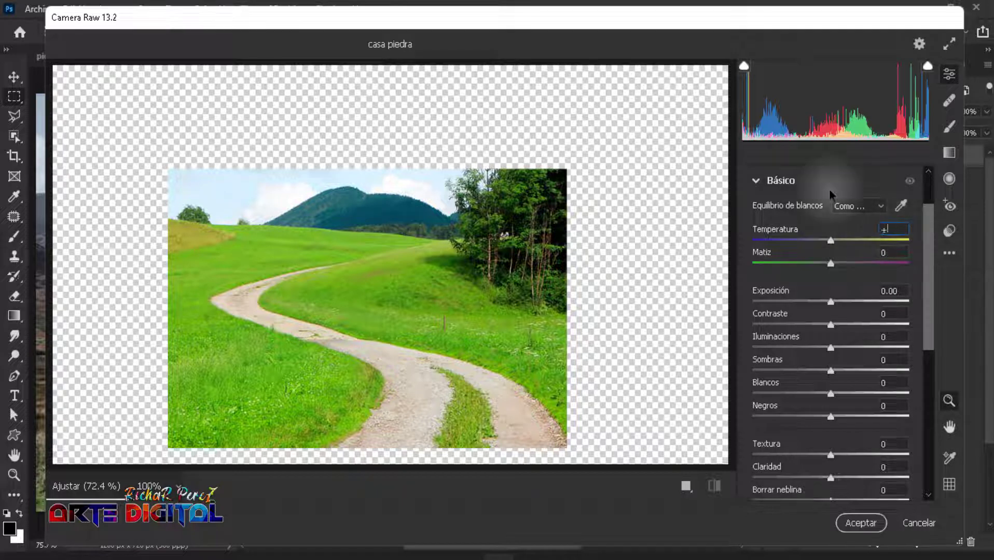
text(5)
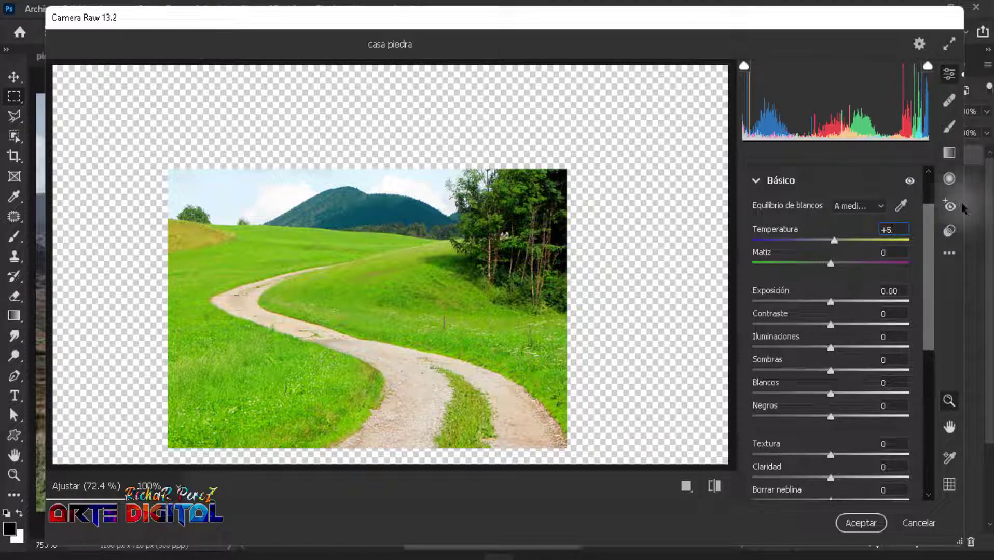
drag(830, 324, 739, 324)
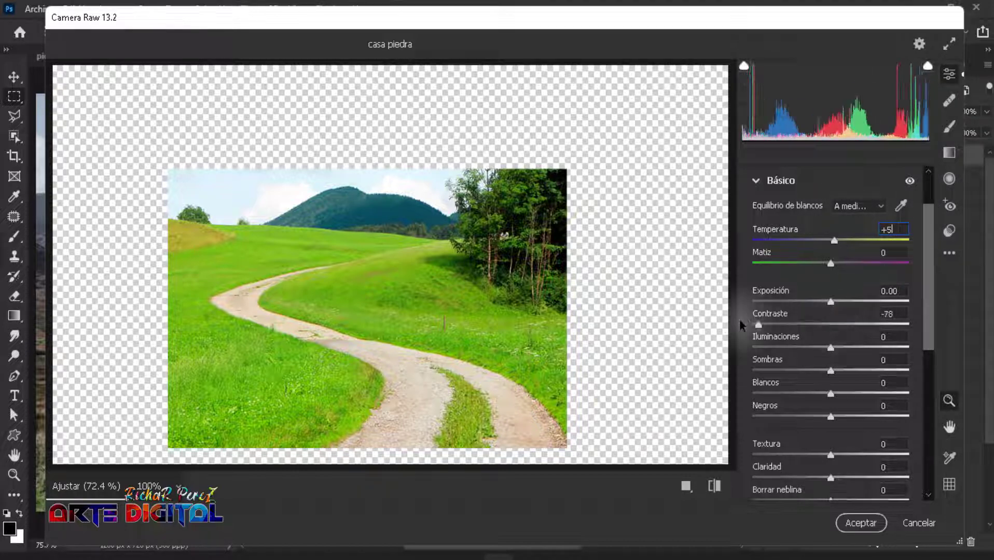
scroll(929, 320, down, 2)
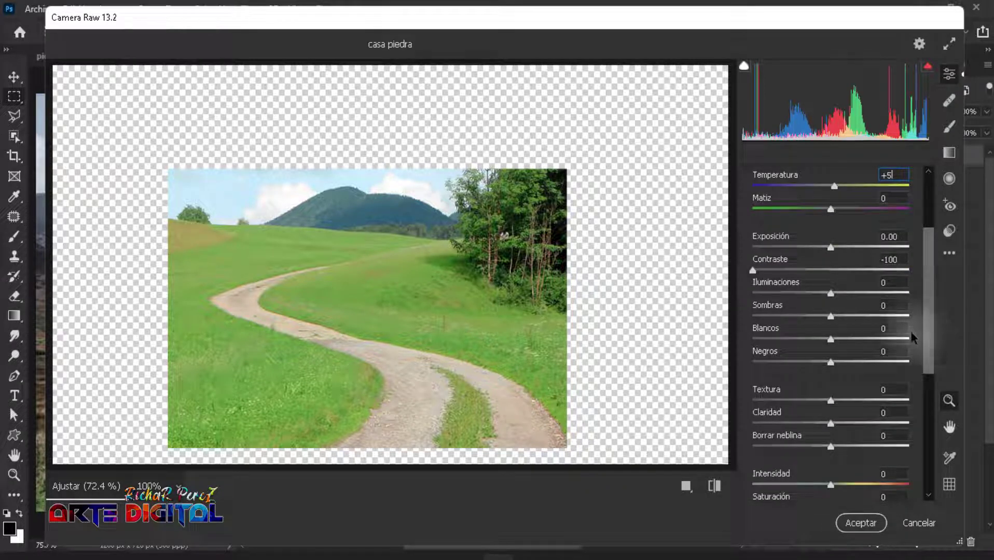
- Raise Whites to +66, Blacks to +100 and Clarity to +24
click(892, 329)
text(+)
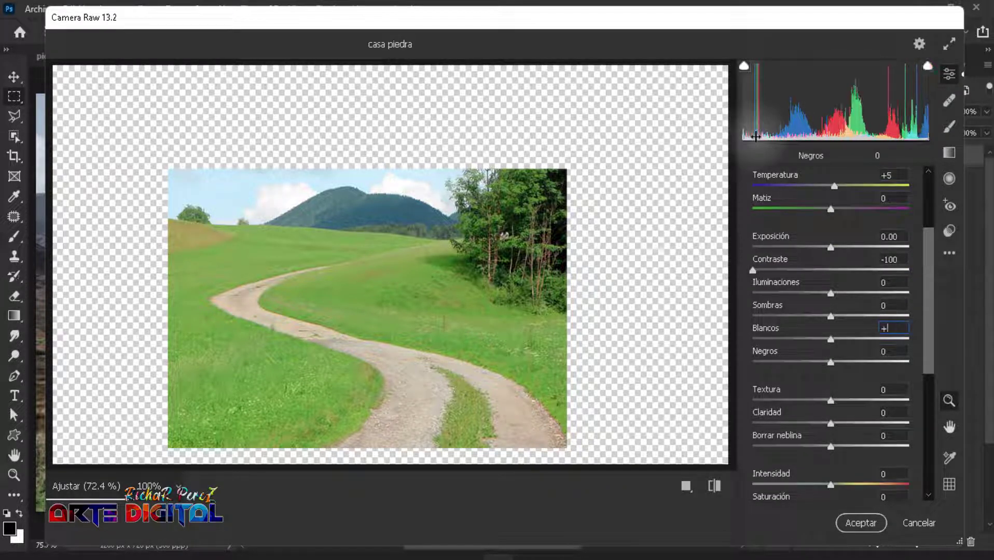
text(66)
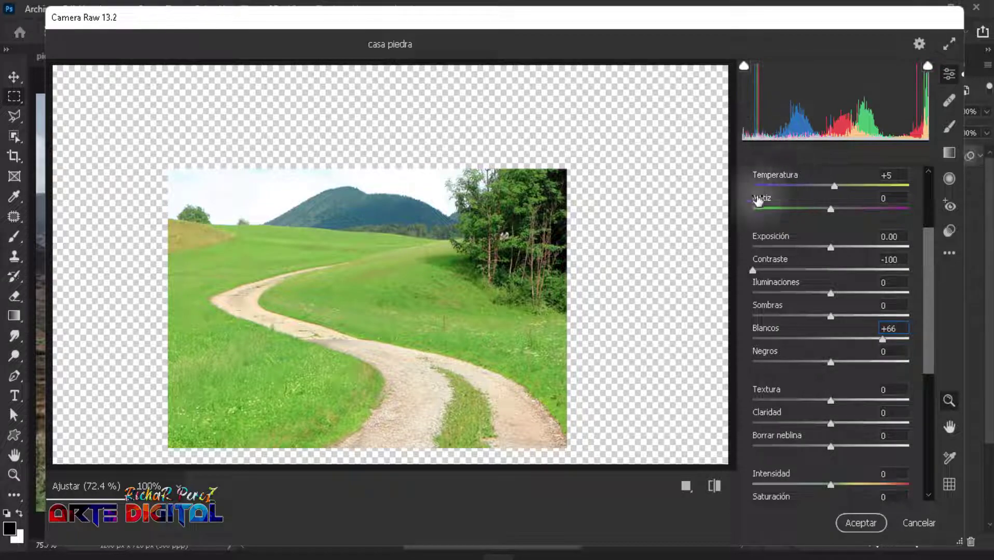
drag(830, 362, 976, 379)
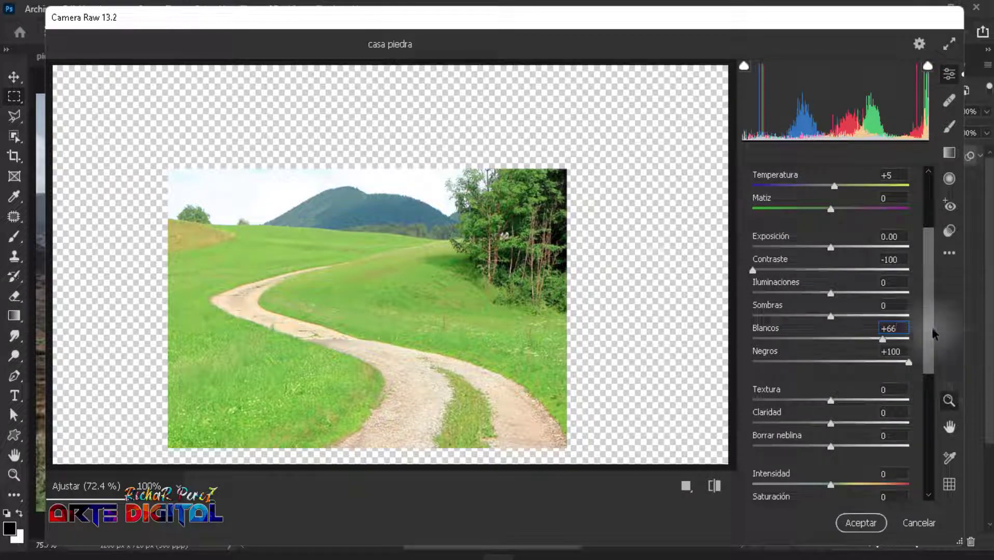
drag(931, 338, 931, 361)
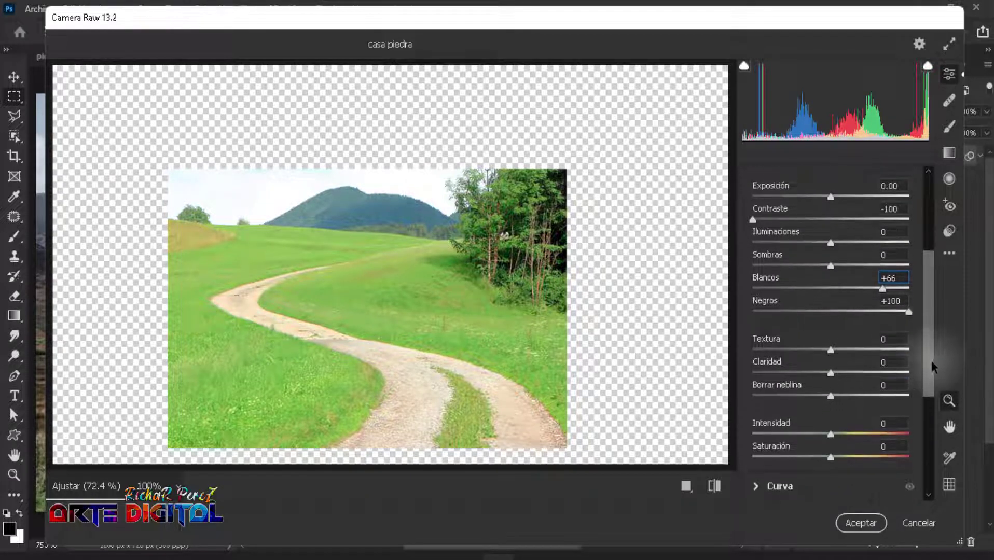
click(889, 359)
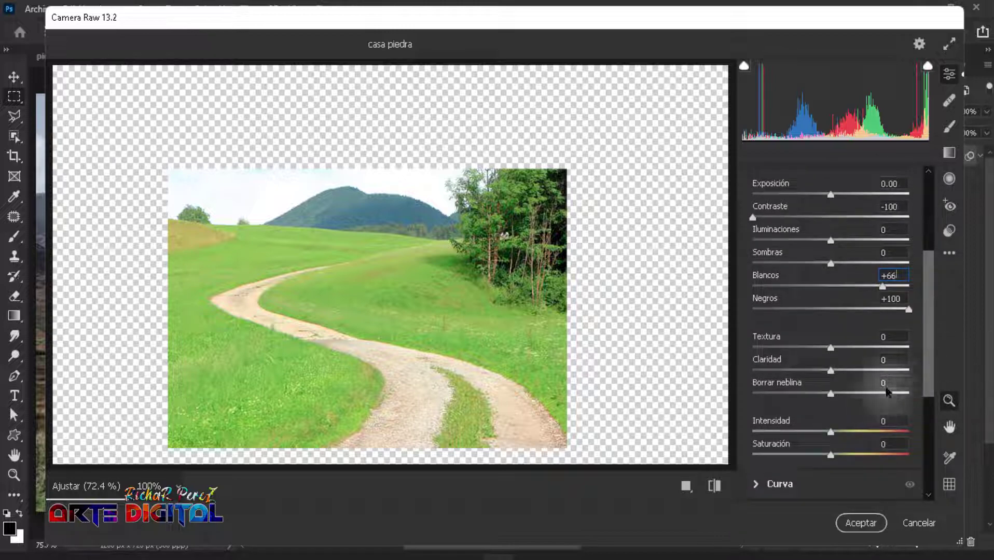
text(50)
key(Return)
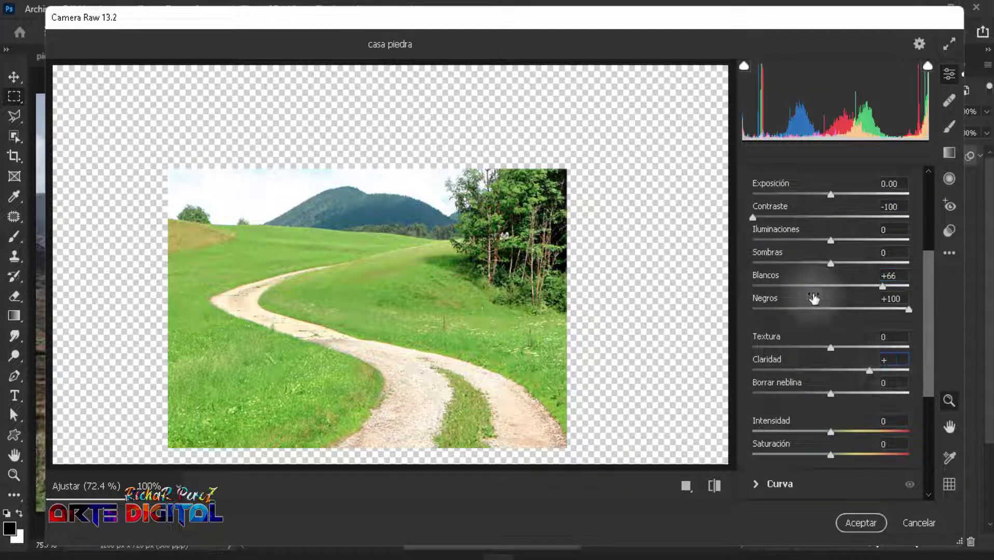
text(24)
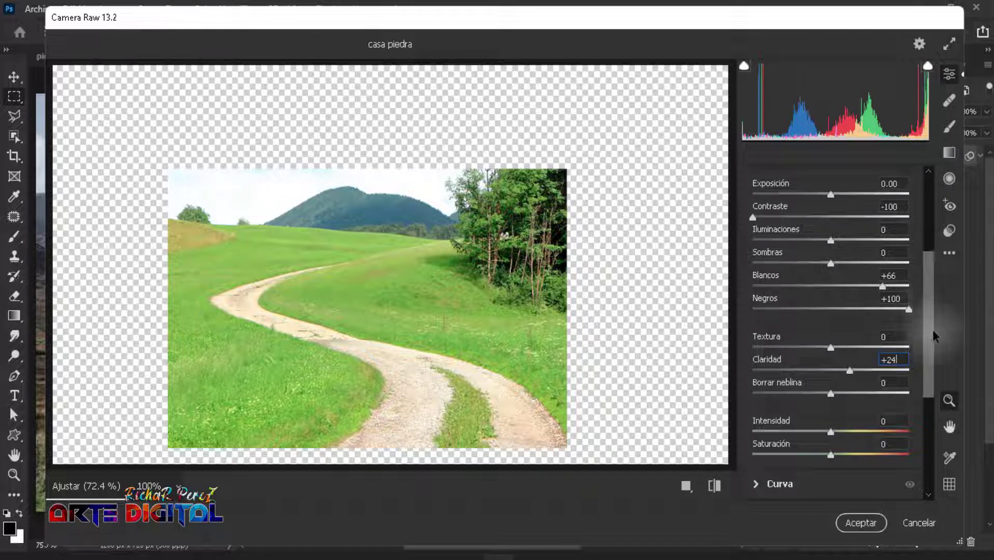
drag(932, 328, 934, 385)
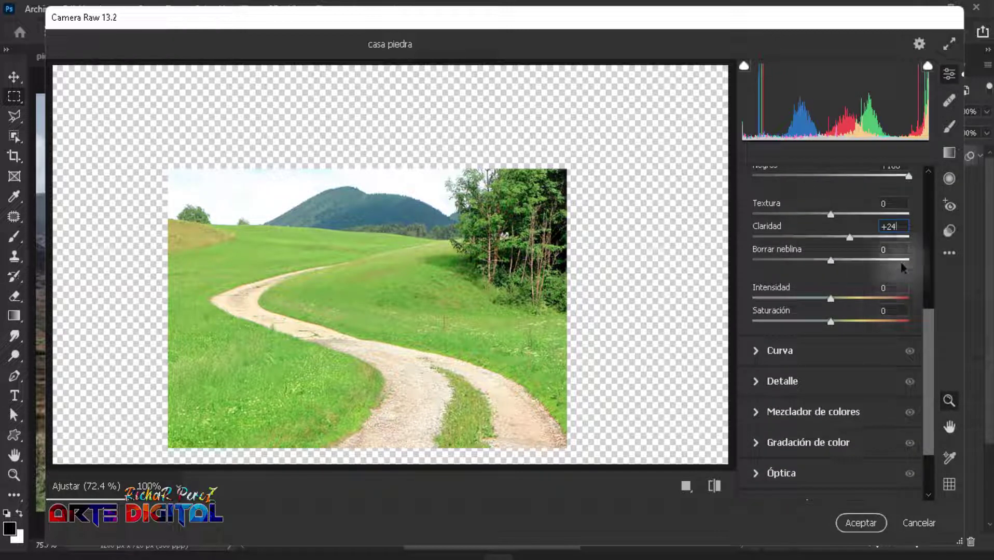
- Set Dehaze -18, Vibrance -23 and Saturation +7, then apply the Camera Raw filter
click(892, 249)
text(-18)
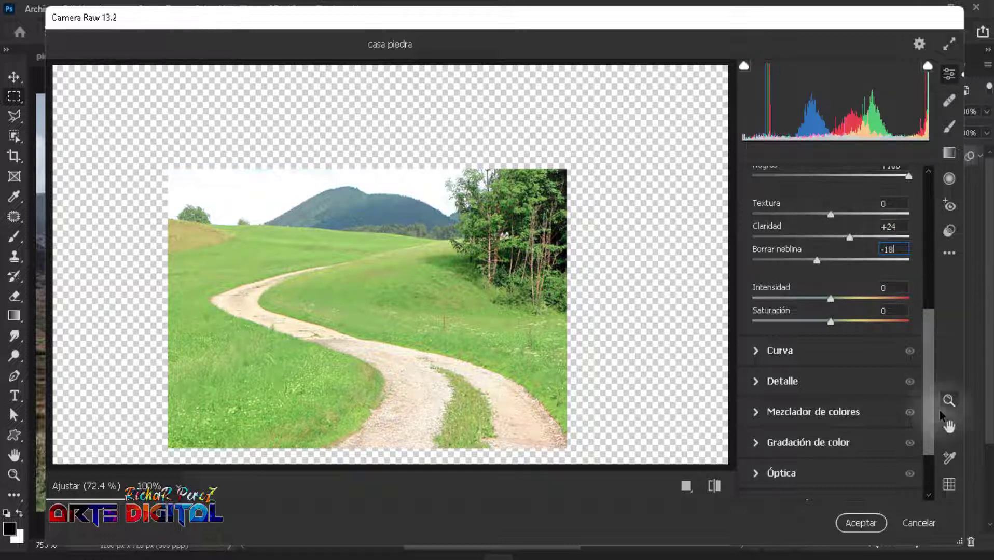
click(890, 287)
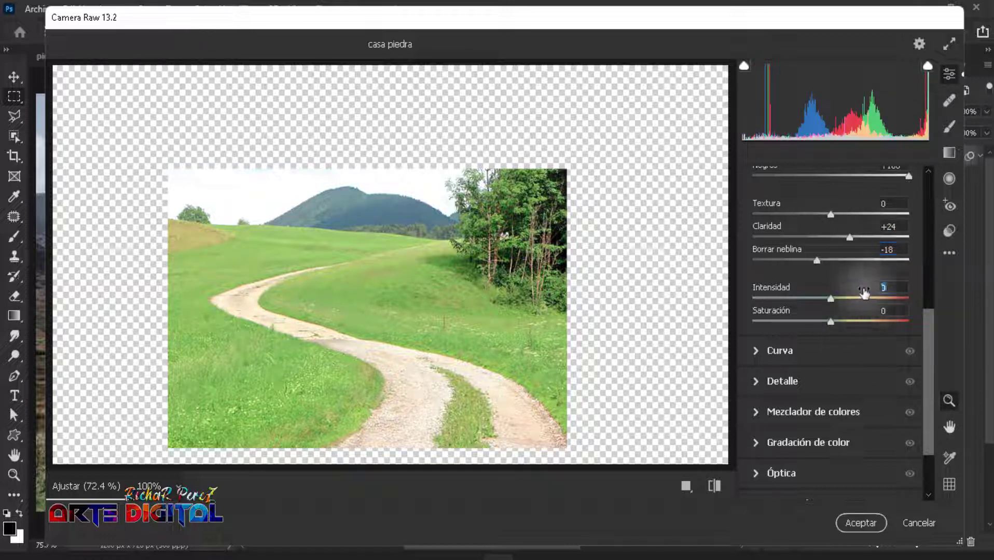
text(-23)
key(Return)
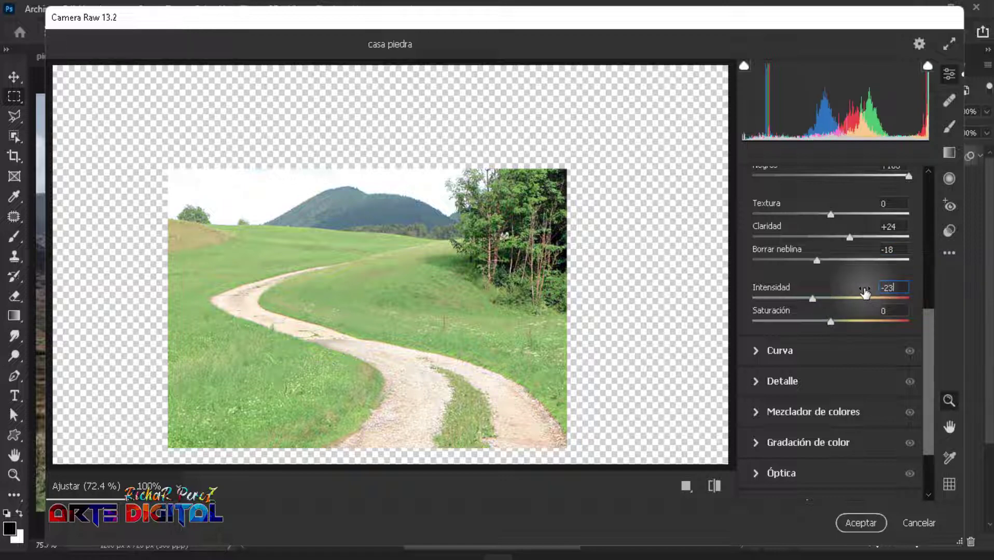
click(878, 310)
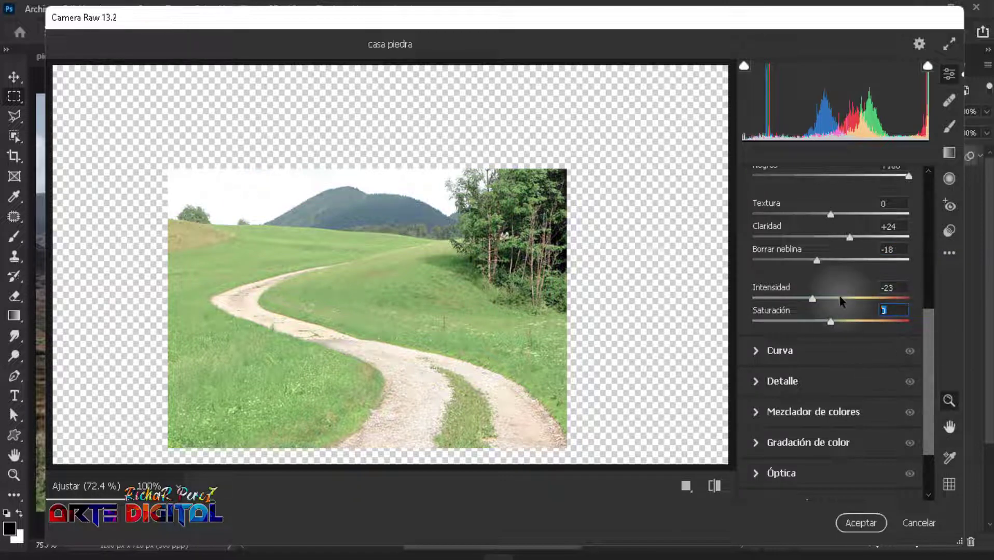
text(+78)
key(BackSpace)
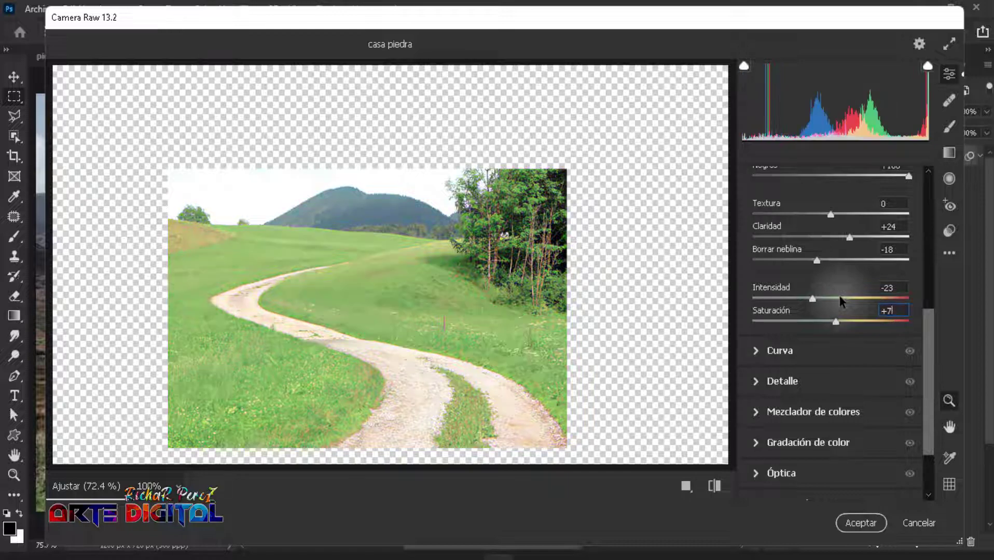
click(860, 525)
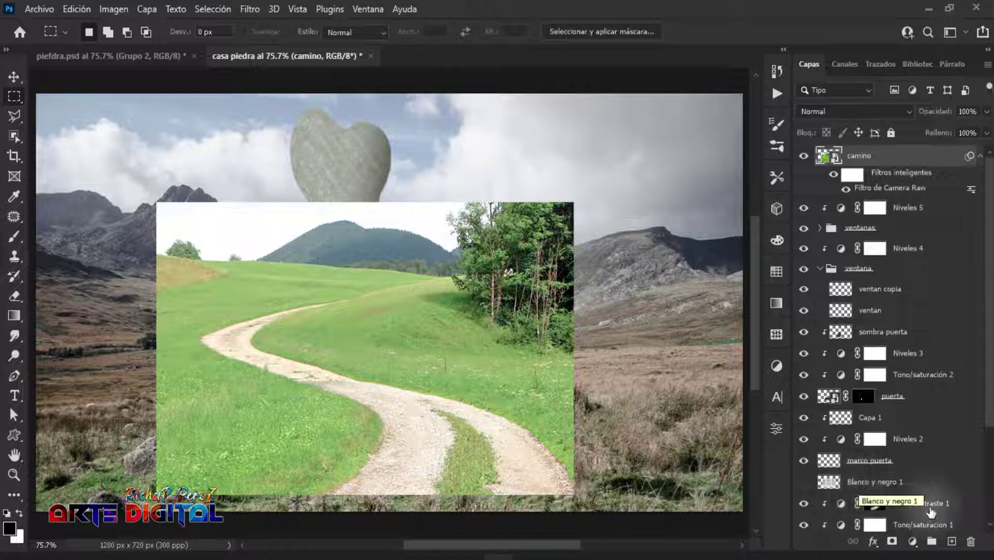
- At 39% opacity, shrink camino, flip it horizontally and move it beneath the house
click(973, 134)
drag(973, 133, 944, 129)
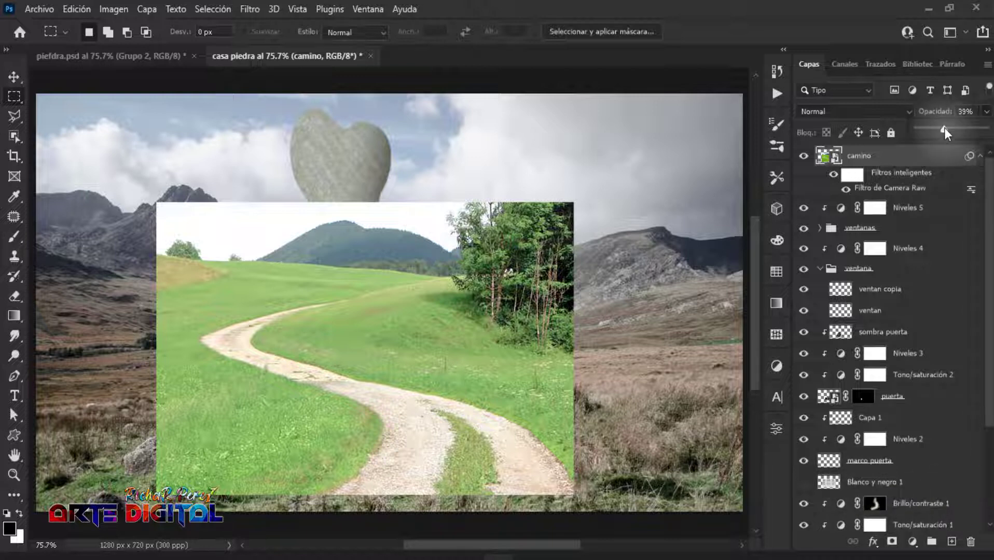
key(ctrl+t)
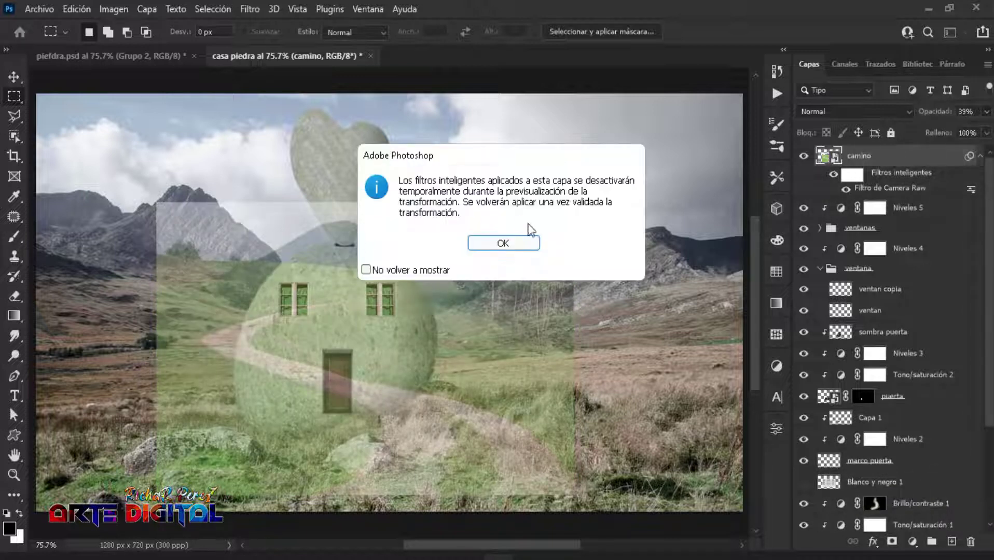
click(512, 245)
drag(366, 203, 373, 276)
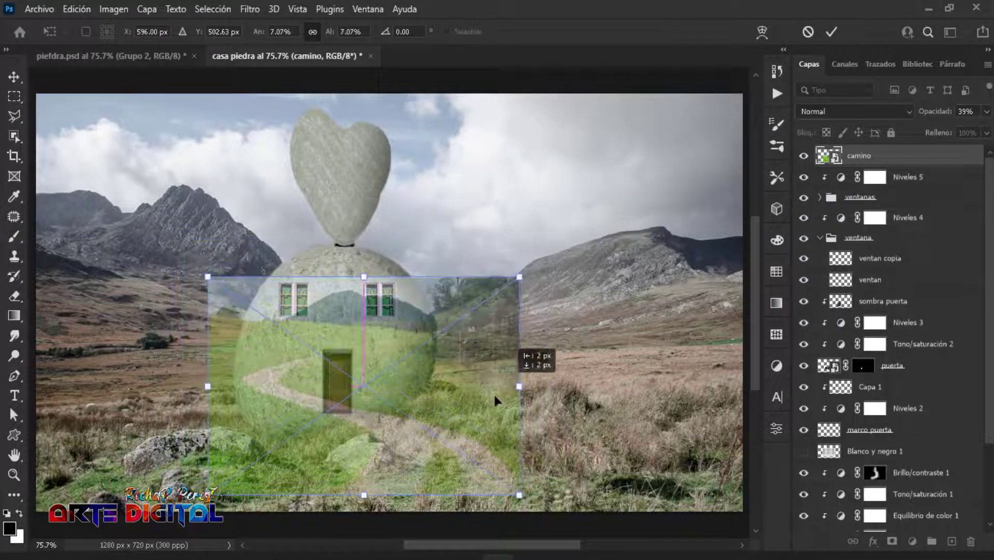
drag(493, 393, 437, 408)
right_click(431, 413)
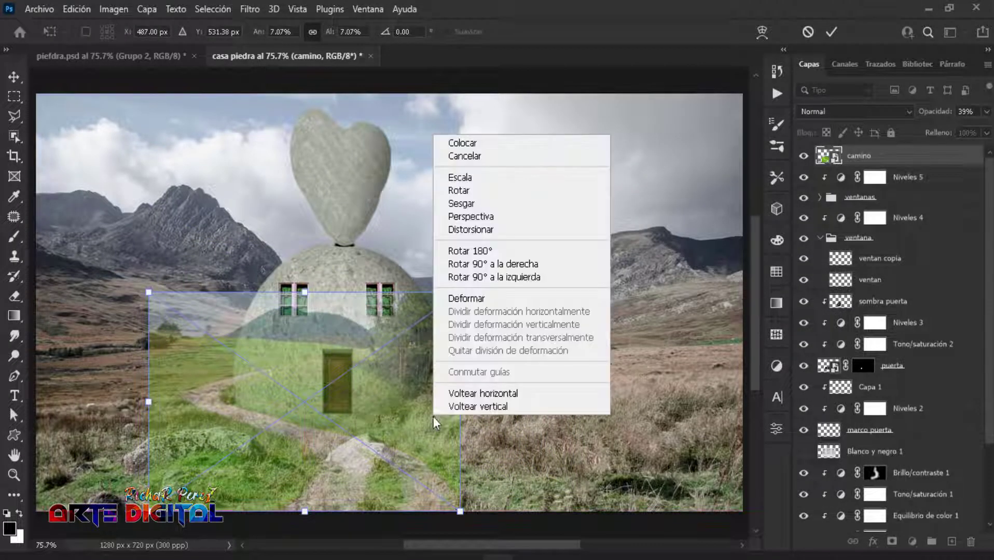
click(458, 394)
drag(376, 455, 356, 451)
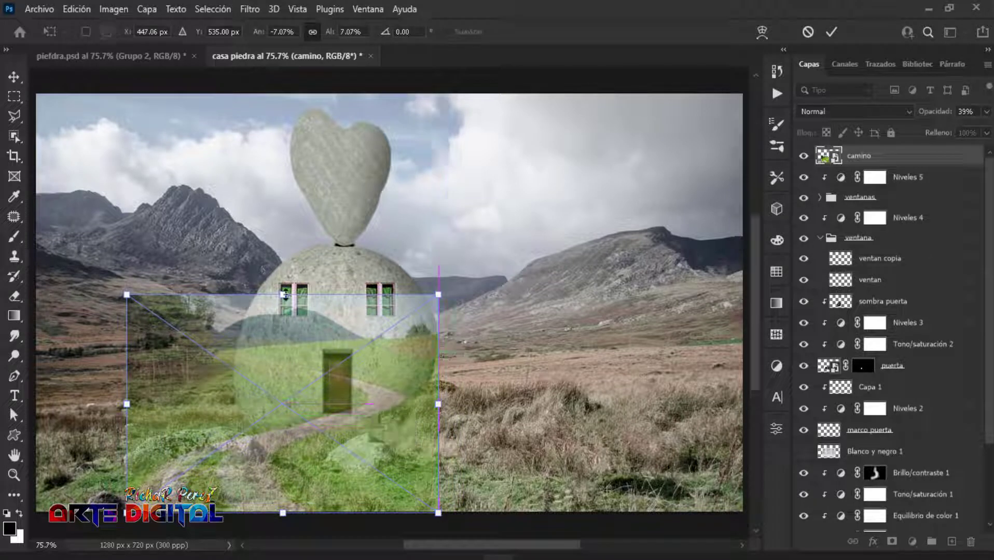
drag(285, 294, 283, 317)
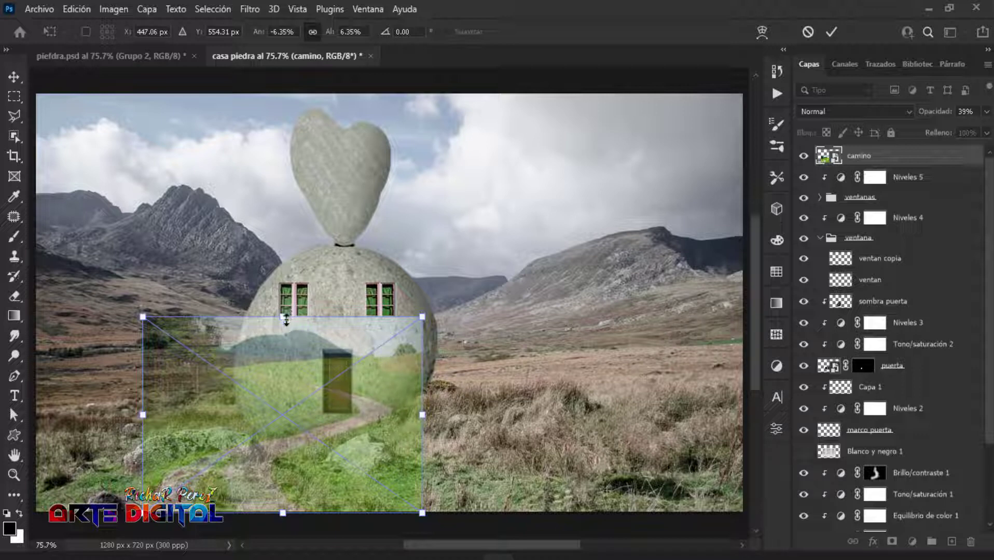
- Restore camino to 100% opacity and commit the roughly 6.35% scale transform
click(987, 112)
drag(940, 127, 988, 128)
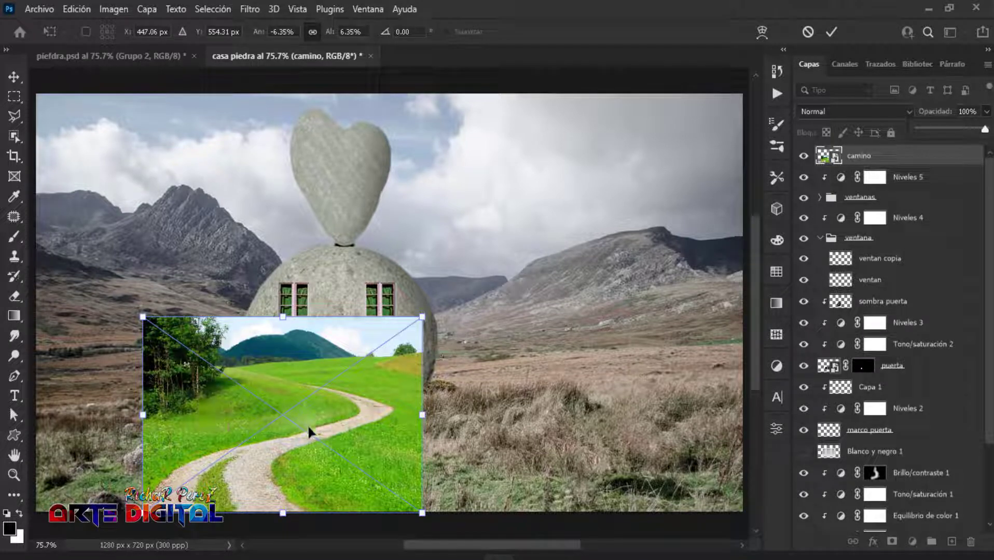
drag(308, 424, 314, 441)
key(Return)
key(m)
scroll(222, 394, up, 2)
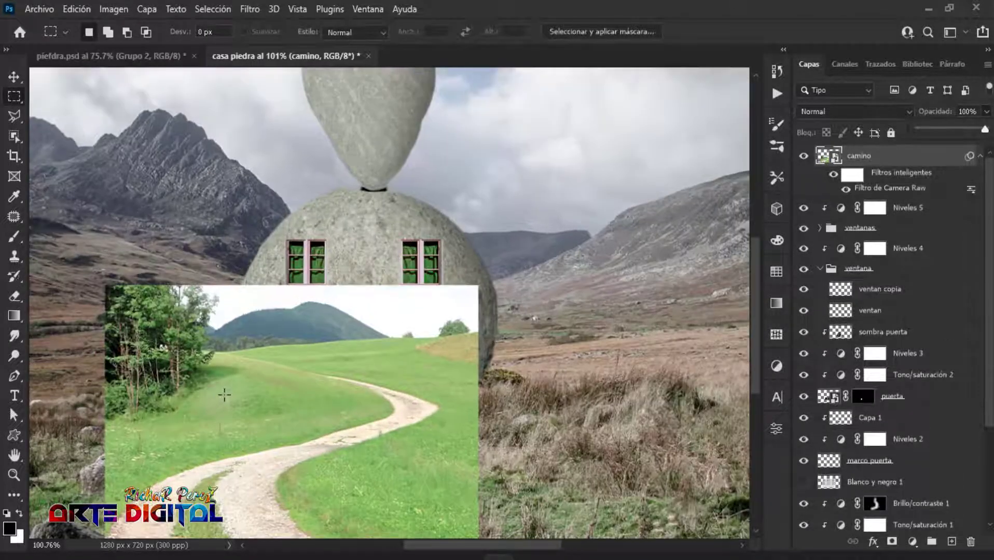
- Add a mask to camino and paint out the path over the house, door and left hillside
click(891, 541)
key(b)
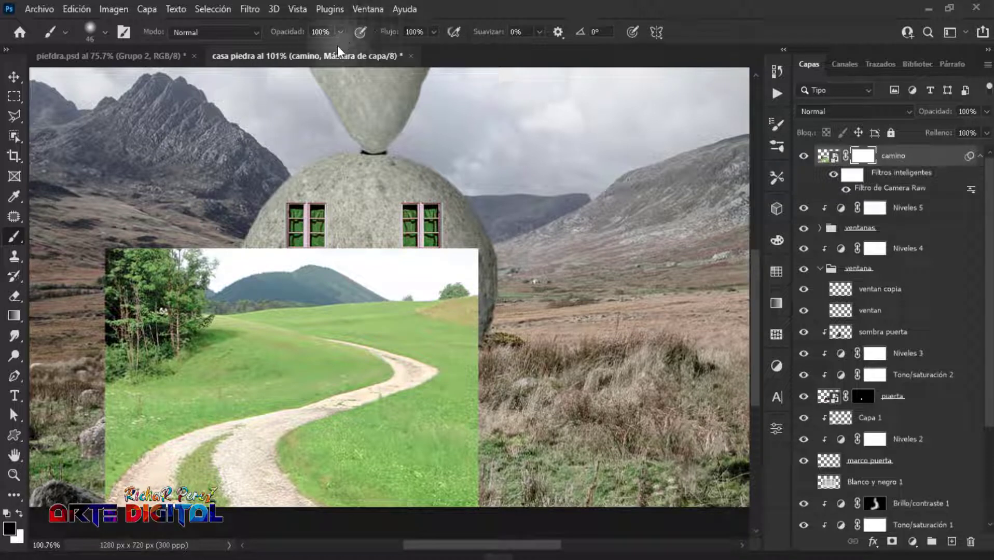
mouse_move(467, 270)
mouse_down()
mouse_move(363, 311)
mouse_move(258, 220)
mouse_move(135, 321)
mouse_up()
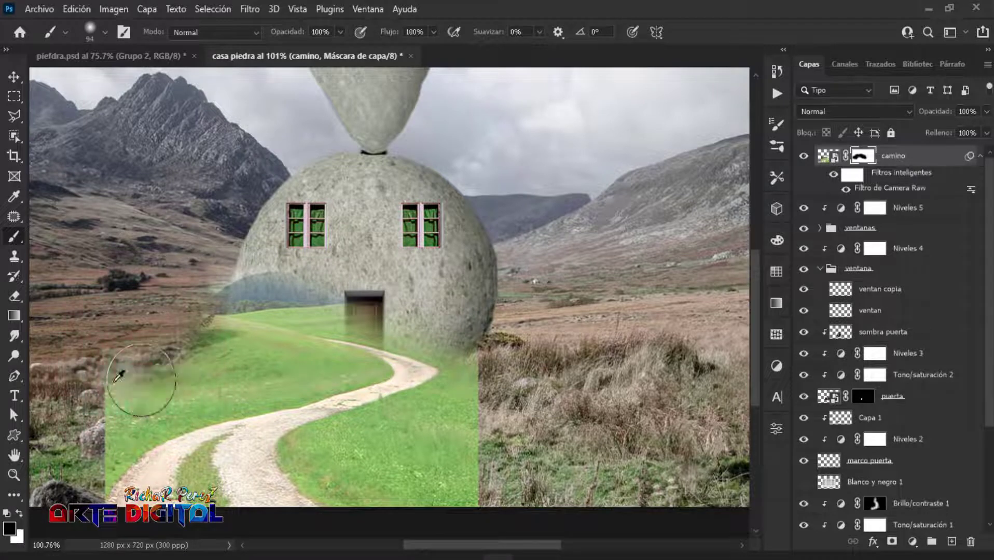
mouse_move(140, 388)
mouse_down()
mouse_move(93, 440)
mouse_move(176, 446)
mouse_move(172, 425)
mouse_move(311, 291)
mouse_move(506, 404)
mouse_move(399, 500)
mouse_move(385, 465)
mouse_move(452, 441)
mouse_up()
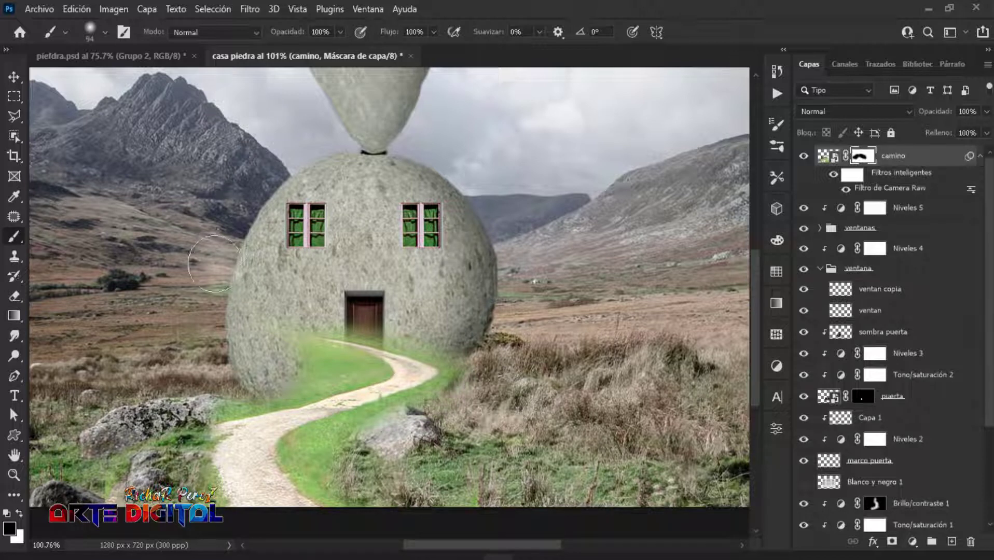
drag(350, 371, 339, 373)
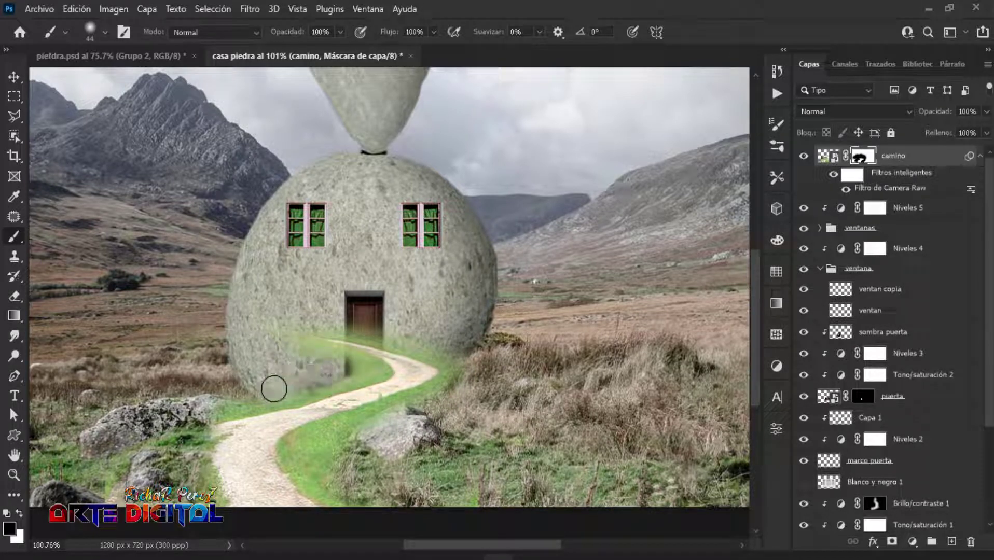
drag(274, 388, 196, 451)
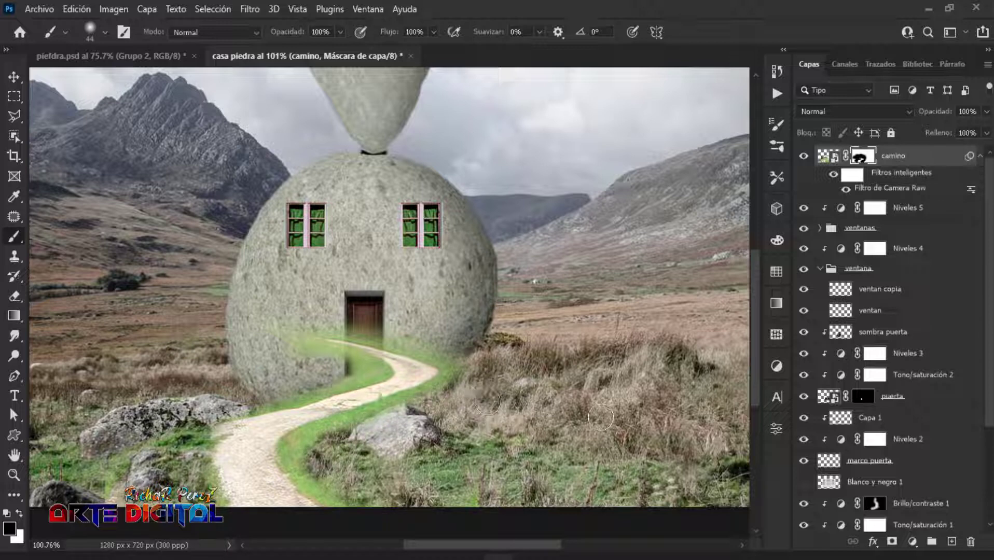
key(ctrl+t)
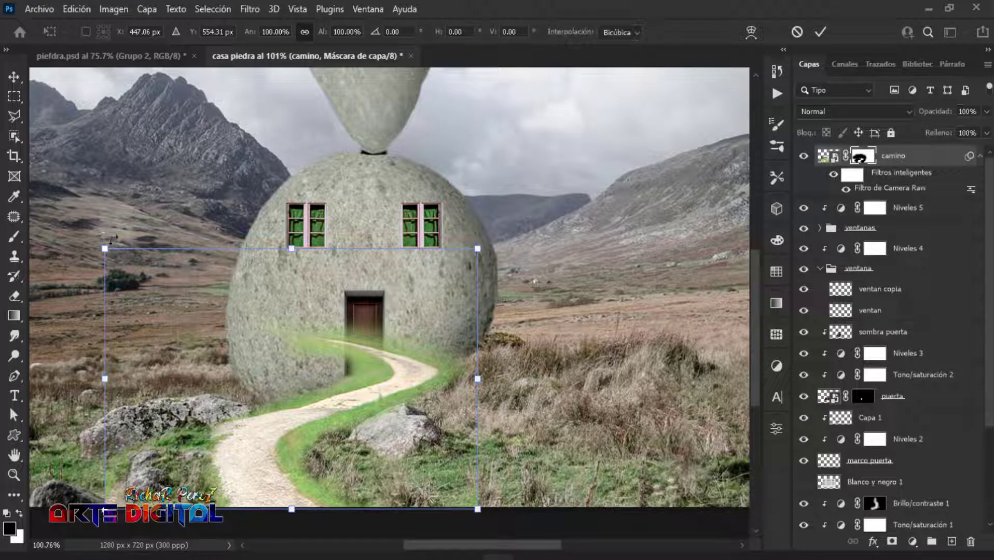
- Skew the path into perspective toward the door and nudge it slightly right
drag(99, 256, 50, 324)
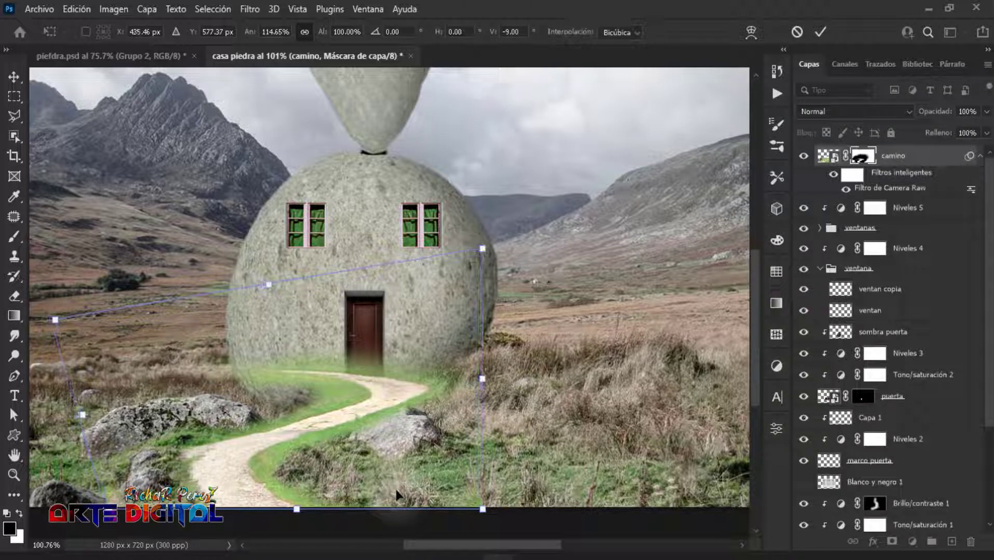
key(shift+Right)
key(Return)
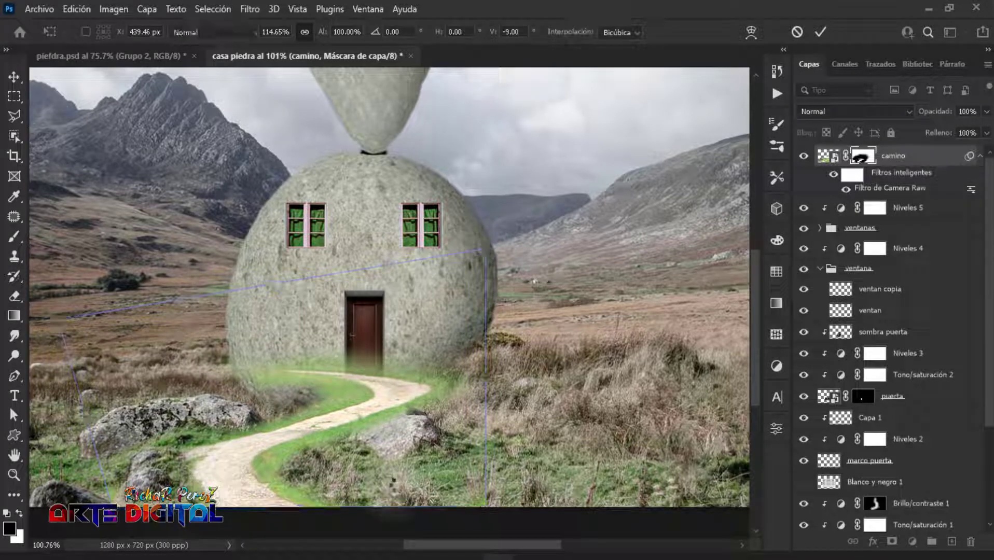
- Mask out grass covering the door bottom and along the stone's lower edge
key(b)
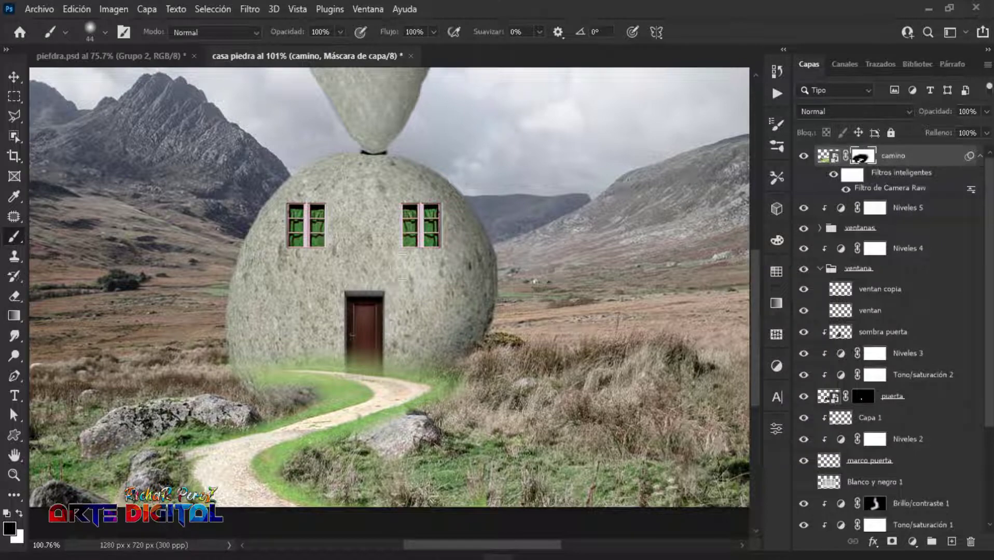
scroll(334, 357, up, 1)
scroll(337, 352, up, 1)
right_click(415, 288)
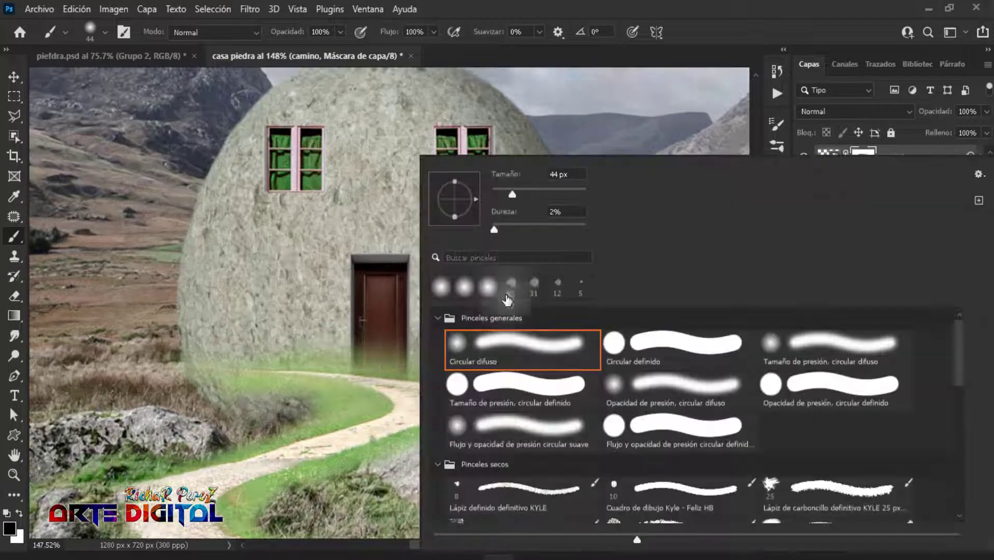
key(Return)
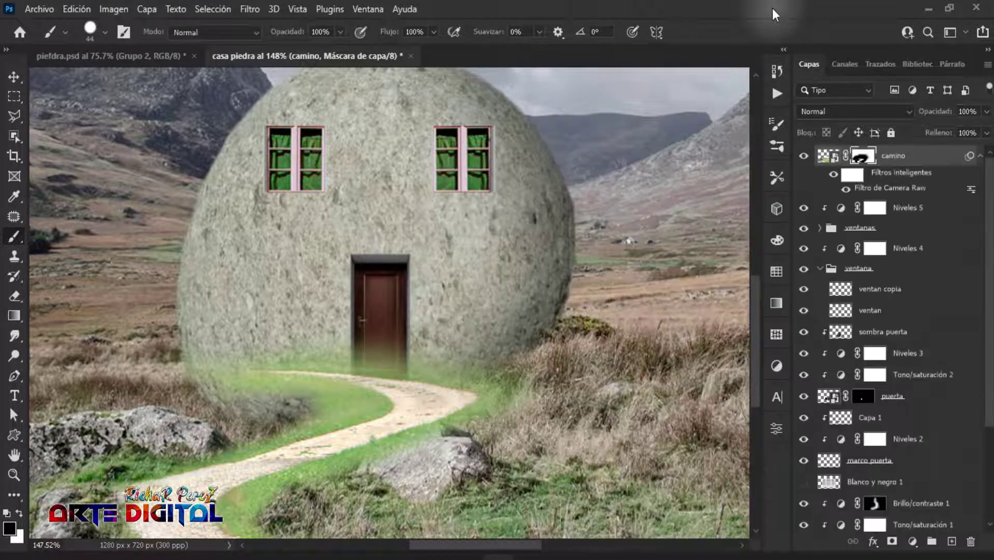
scroll(369, 365, up, 2)
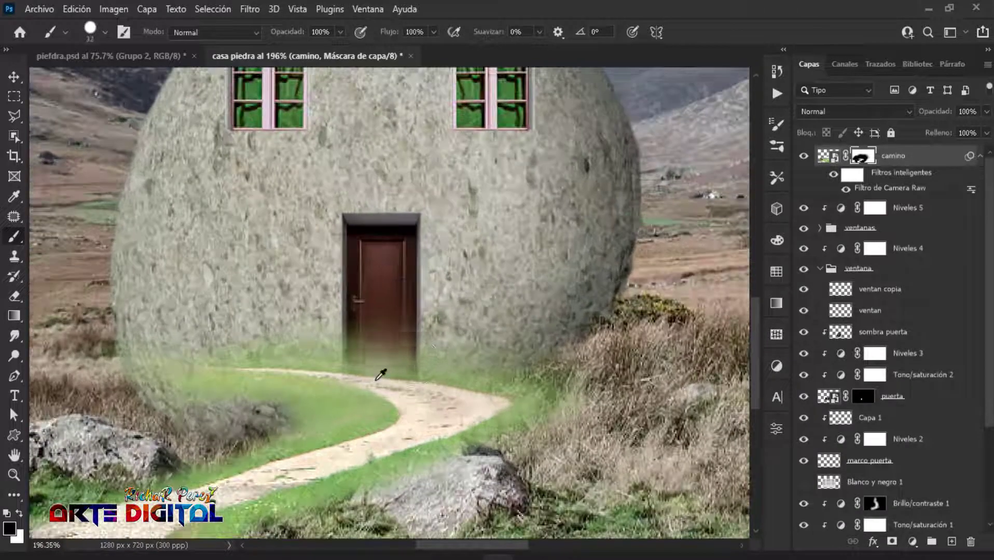
mouse_move(377, 377)
mouse_down()
mouse_move(367, 355)
mouse_move(343, 348)
mouse_move(389, 353)
mouse_move(104, 373)
mouse_up()
drag(207, 383, 384, 394)
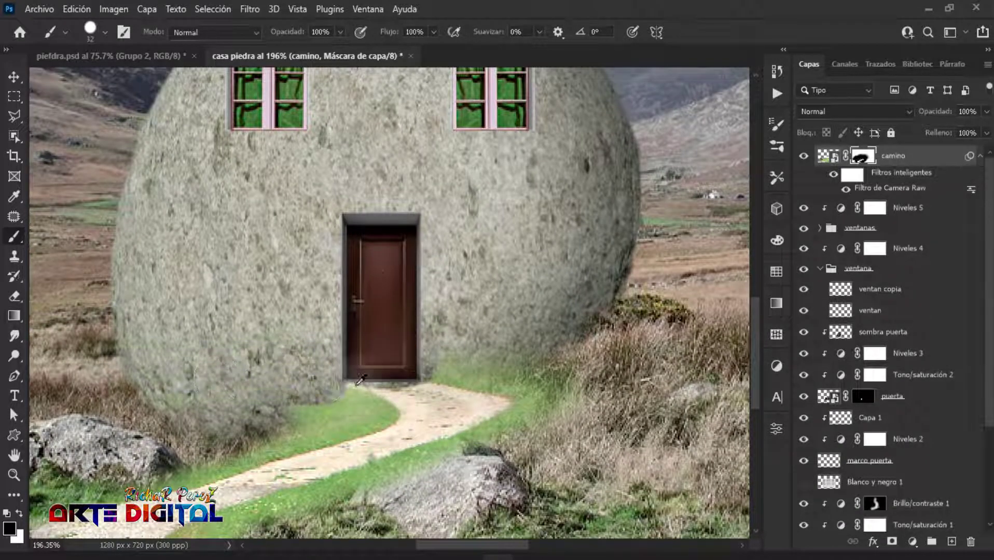
scroll(379, 396, up, 2)
scroll(402, 397, up, 1)
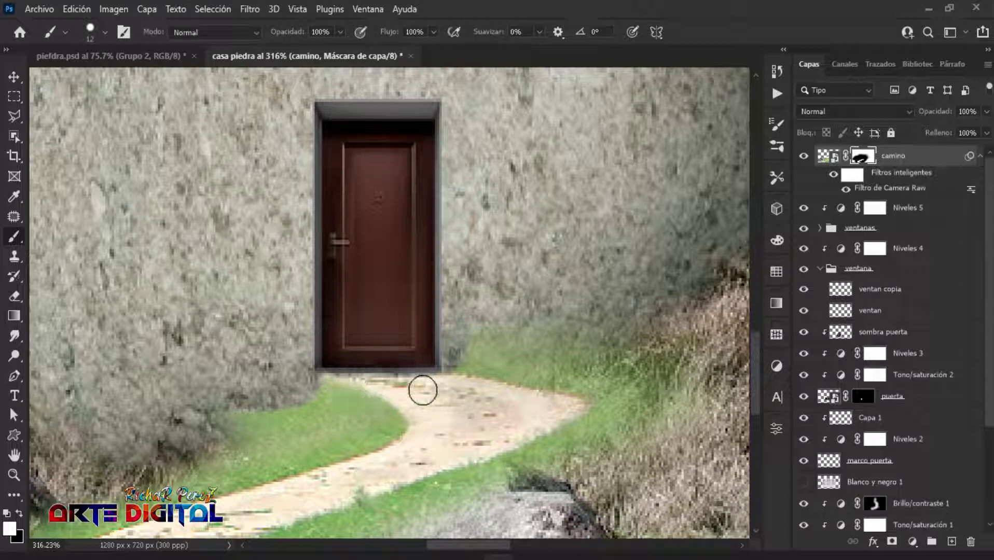
scroll(434, 392, down, 5)
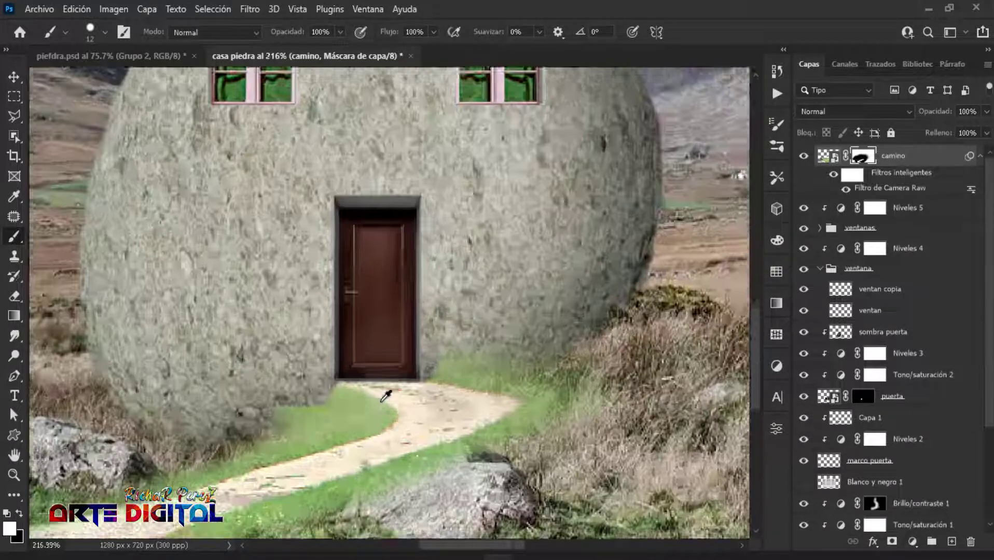
scroll(137, 352, up, 3)
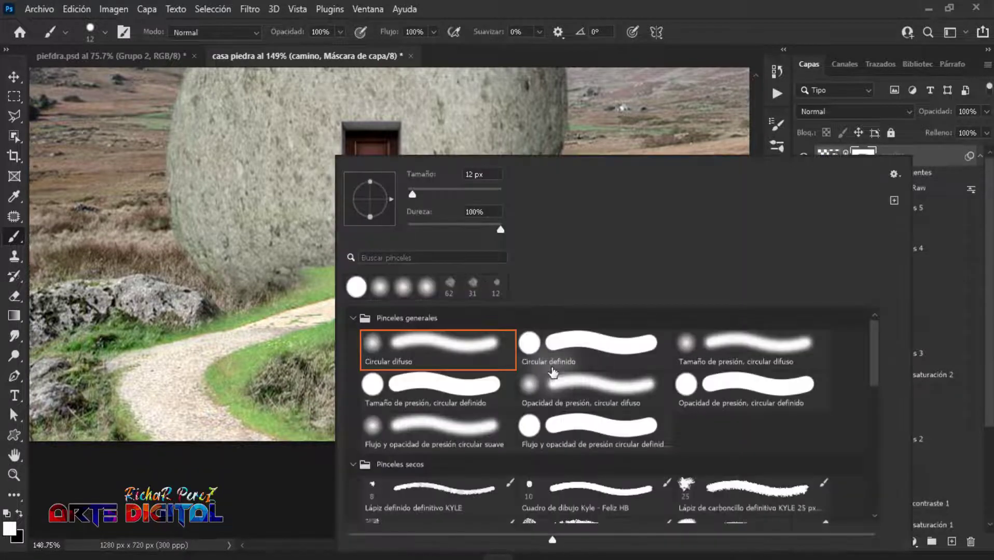
- Pick the textured 798 px grass brush, reduce its size, and set black as foreground
right_click(332, 182)
scroll(537, 389, down, 2)
scroll(538, 389, down, 2)
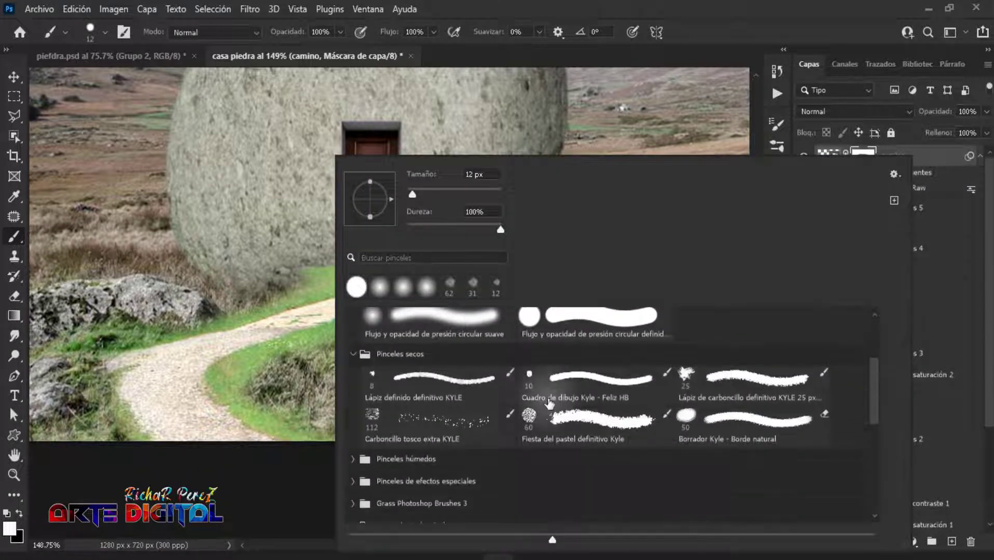
scroll(538, 405, down, 3)
scroll(519, 436, down, 2)
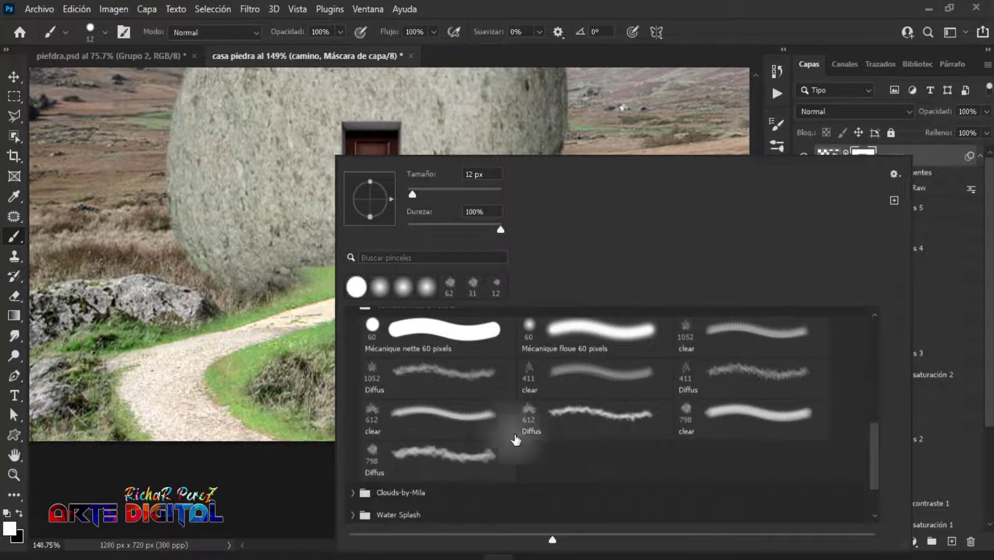
click(688, 415)
key(Return)
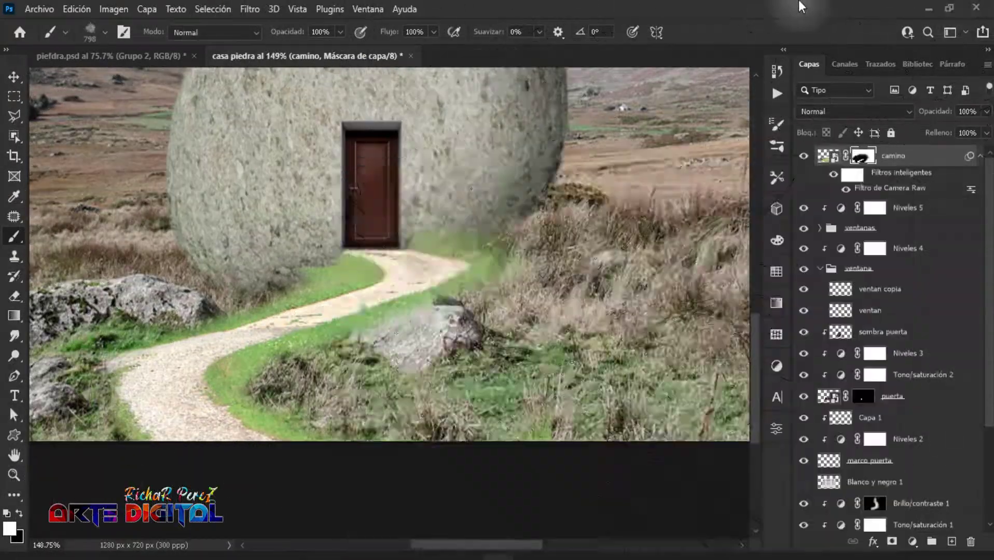
drag(420, 305, 281, 335)
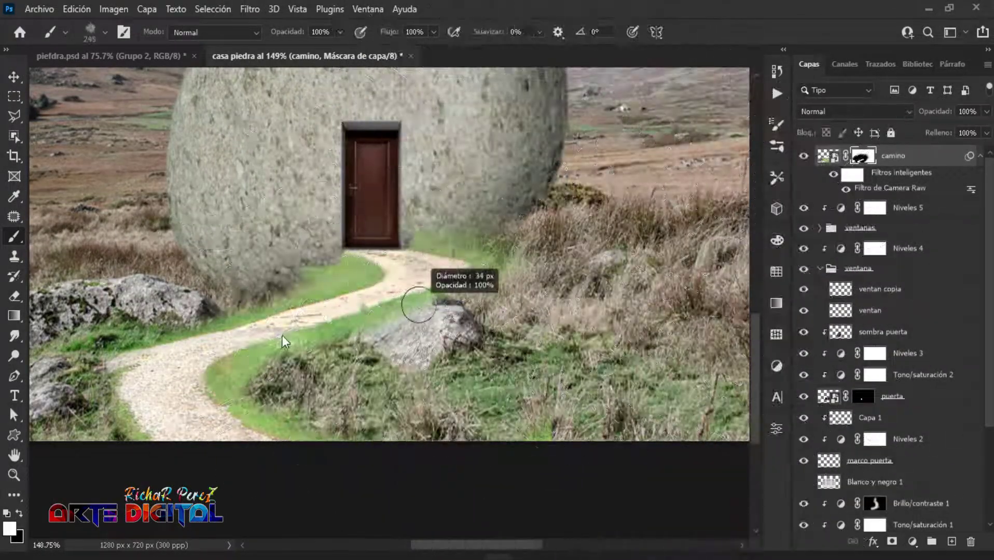
scroll(256, 394, up, 2)
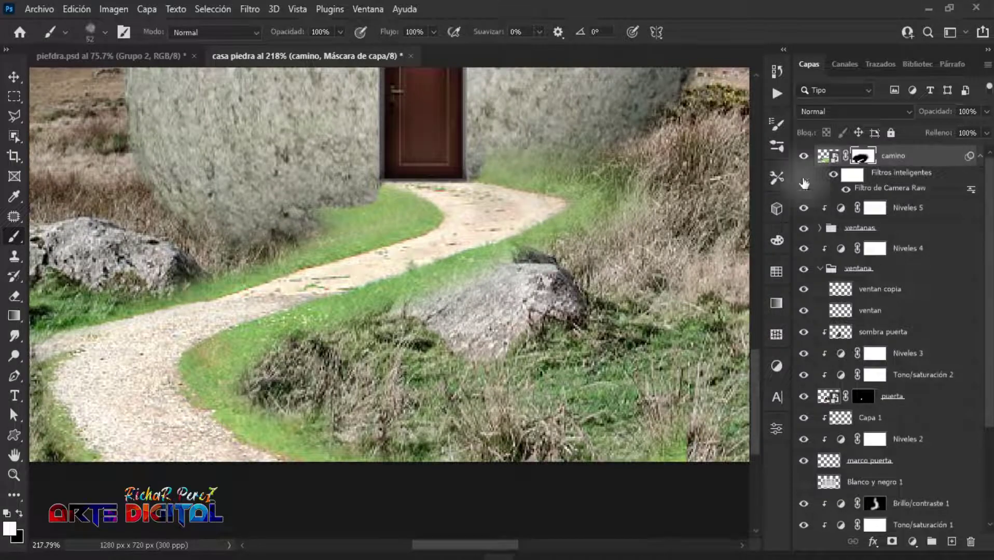
click(16, 513)
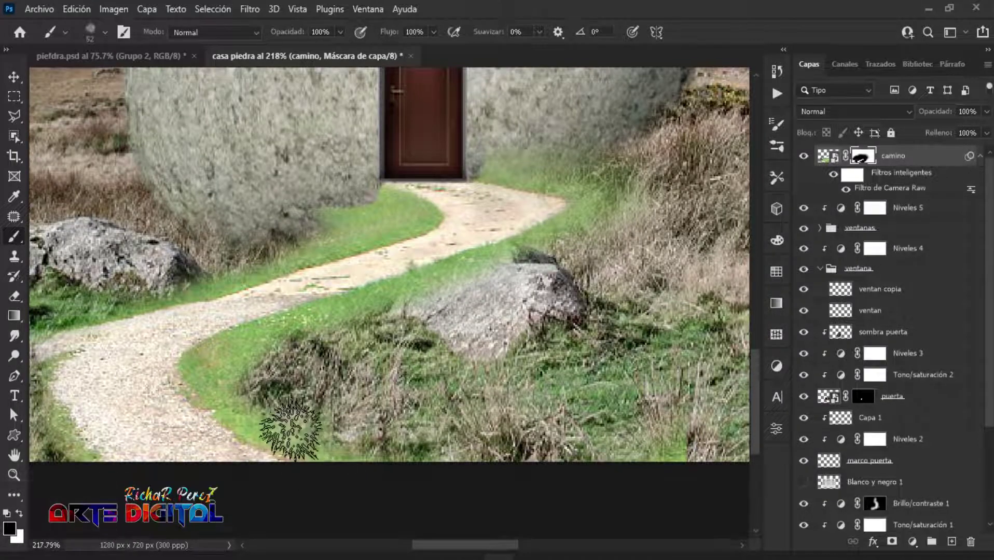
- Mask grass along the path edge, below the stone and left of the door at varying sizes
mouse_move(251, 419)
mouse_down()
mouse_move(270, 349)
mouse_move(341, 331)
mouse_move(517, 254)
mouse_up()
mouse_move(576, 213)
mouse_down()
mouse_move(572, 160)
mouse_move(507, 154)
mouse_move(587, 159)
mouse_move(493, 156)
mouse_move(537, 162)
mouse_move(525, 254)
mouse_up()
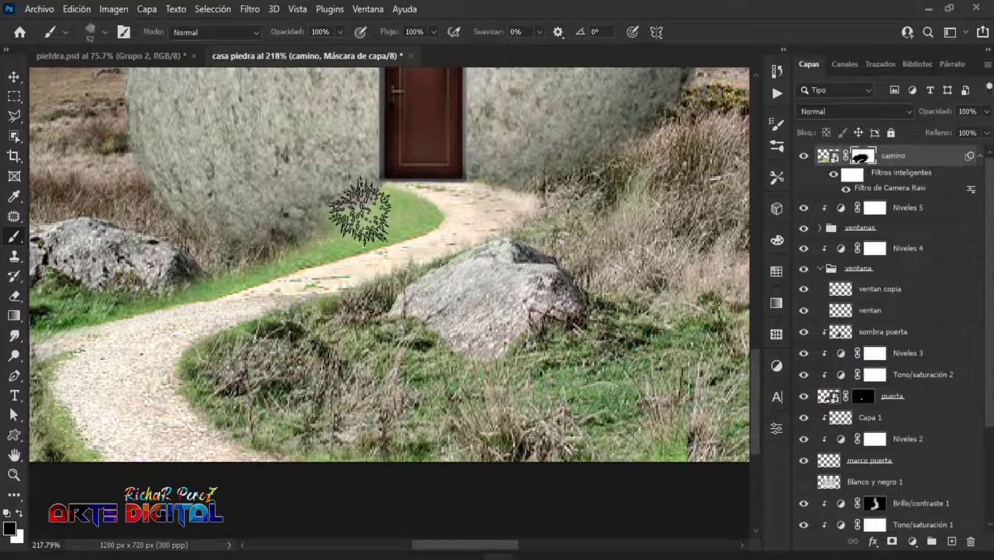
scroll(394, 205, up, 3)
drag(359, 236, 416, 228)
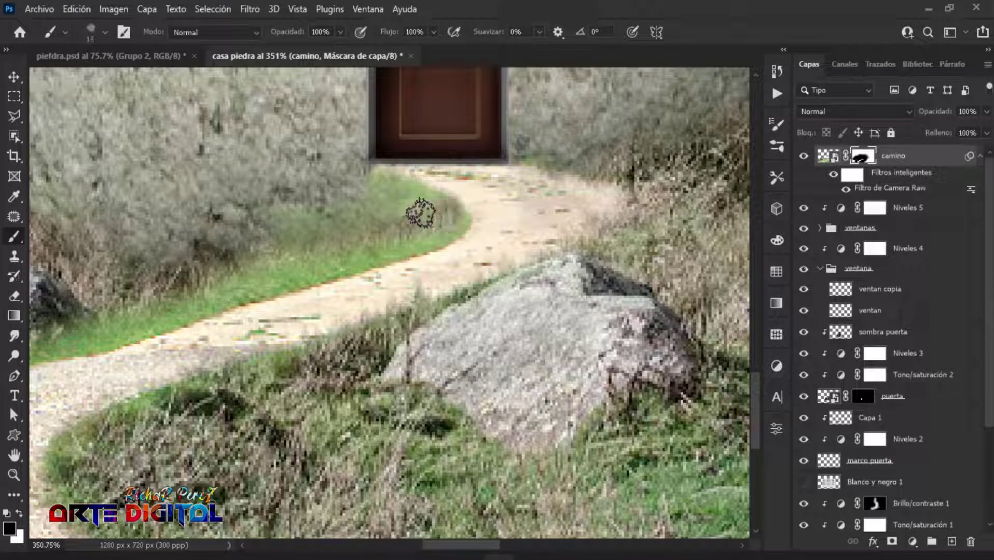
mouse_move(397, 220)
mouse_down()
mouse_move(405, 230)
mouse_move(424, 214)
mouse_move(234, 269)
mouse_up()
drag(274, 339, 413, 307)
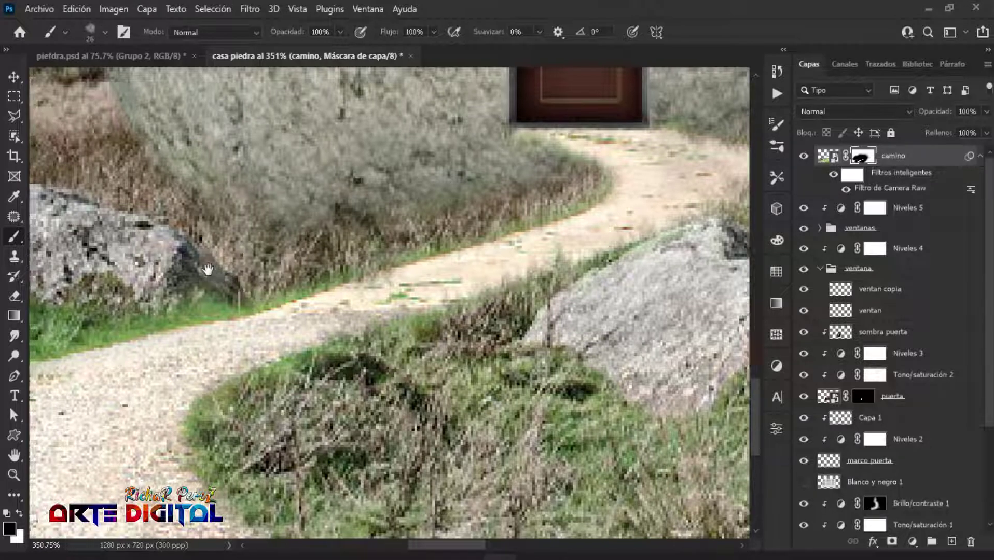
mouse_move(200, 266)
mouse_down()
mouse_move(455, 249)
mouse_move(572, 262)
mouse_up()
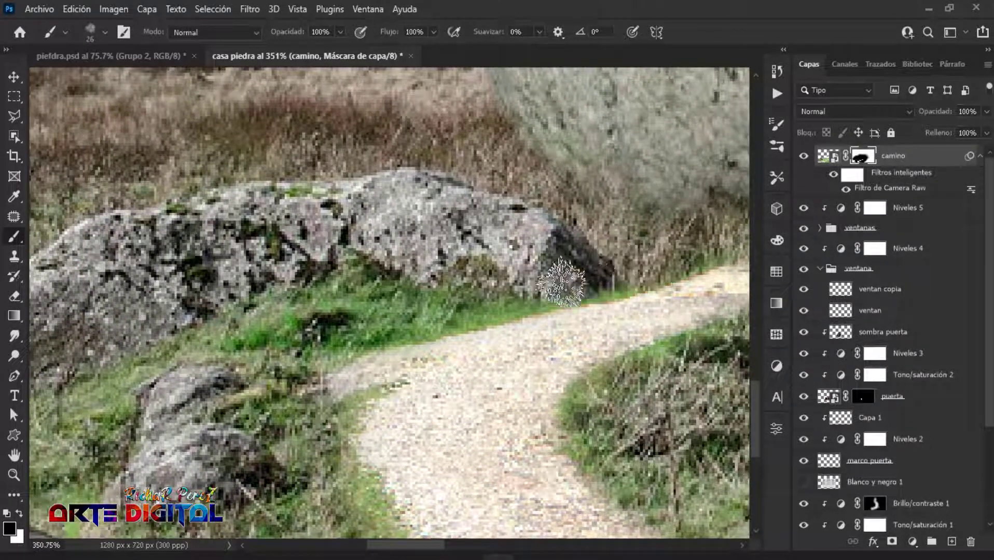
scroll(331, 321, down, 3)
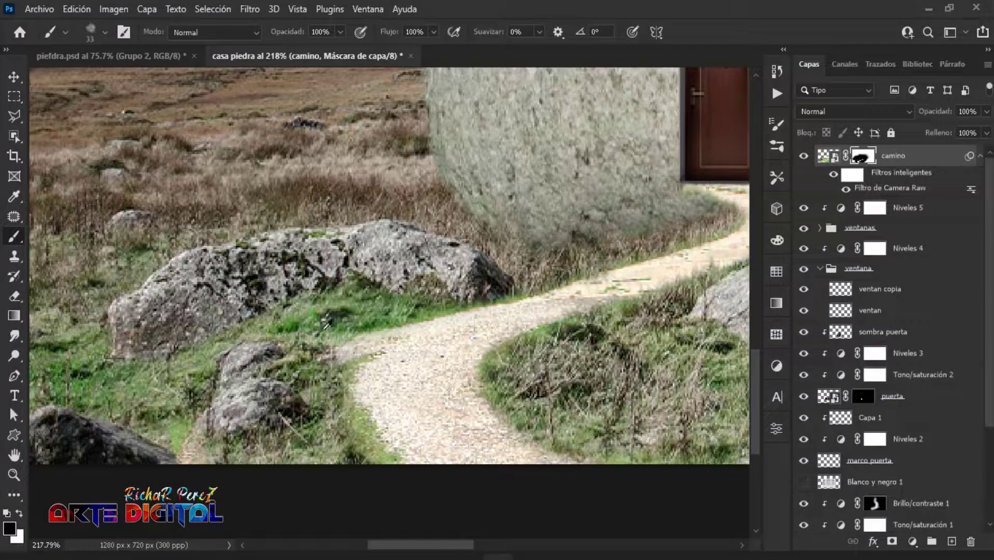
key(bracketright)
key(bracketright)
key(bracketright)
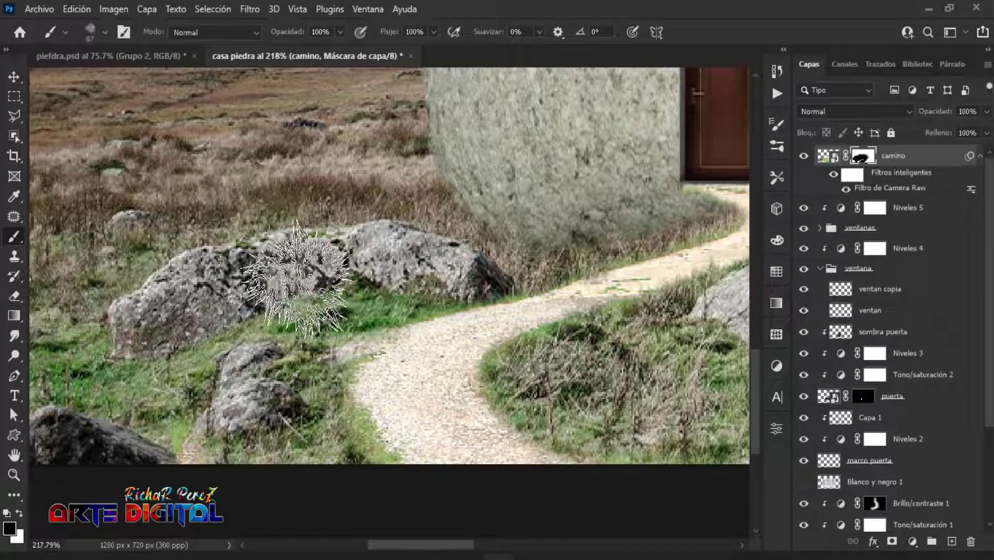
scroll(295, 280, down, 3)
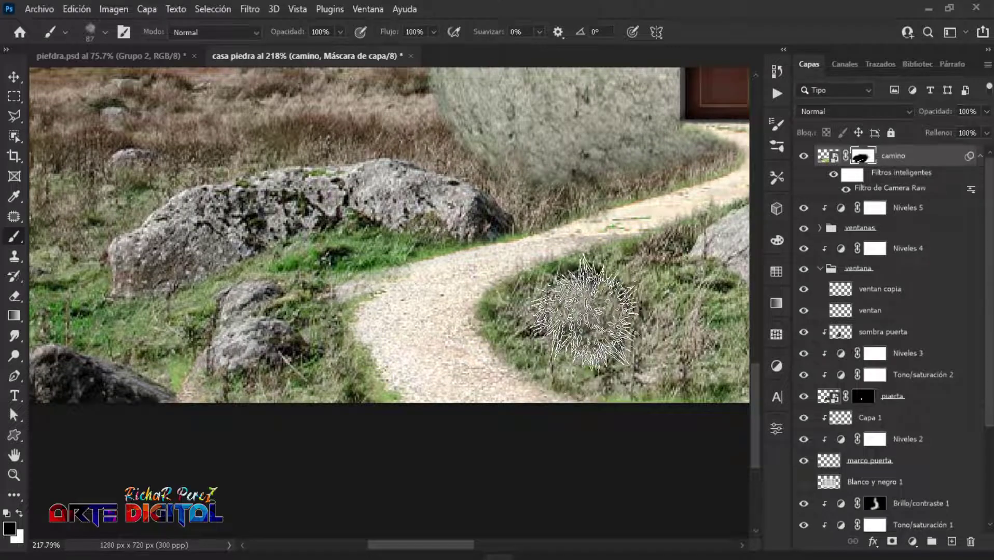
mouse_move(392, 211)
mouse_down()
mouse_move(339, 228)
mouse_move(427, 236)
mouse_up()
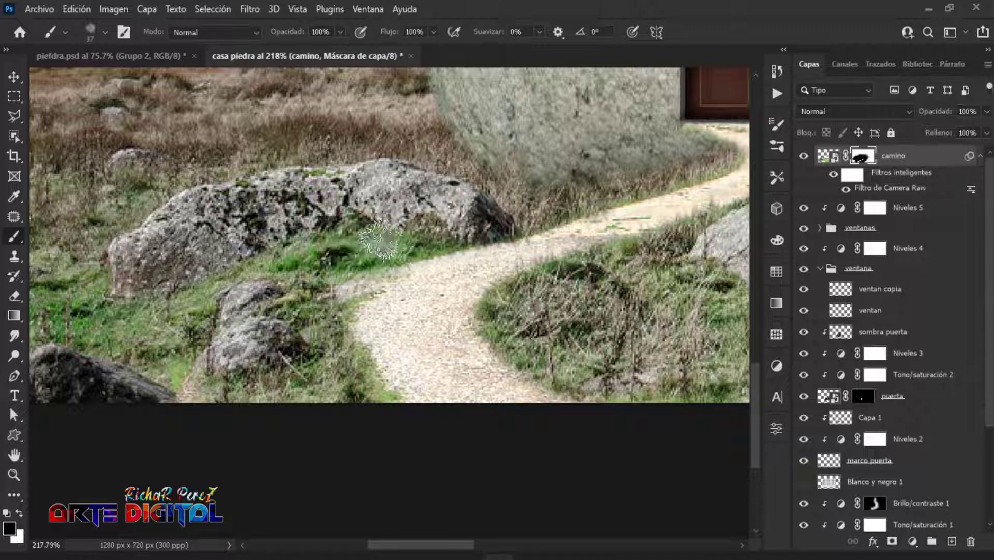
scroll(273, 377, down, 3)
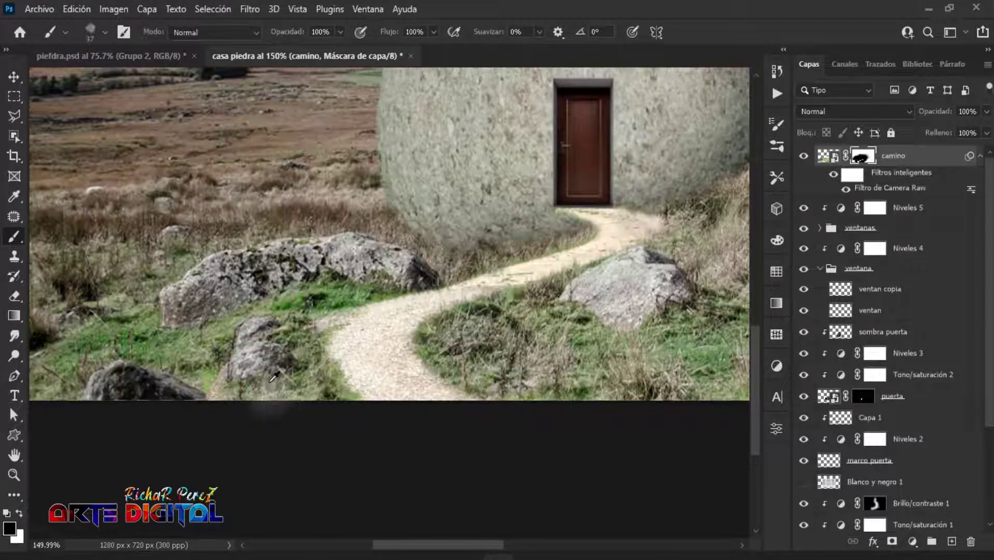
scroll(575, 233, up, 5)
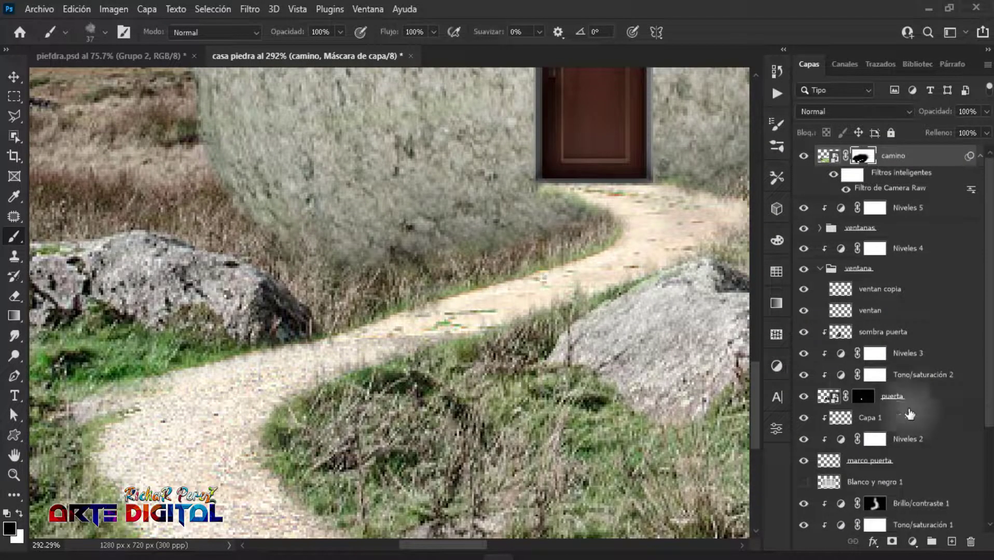
- On the camino mask, paint the path's grass edge with a 33 px brush, then fit the view
scroll(913, 430, down, 3)
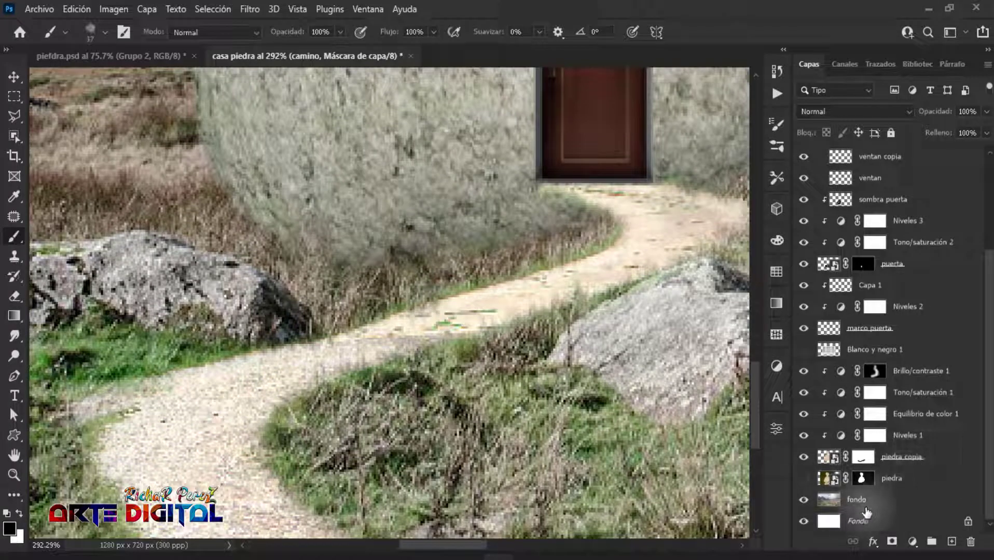
click(861, 459)
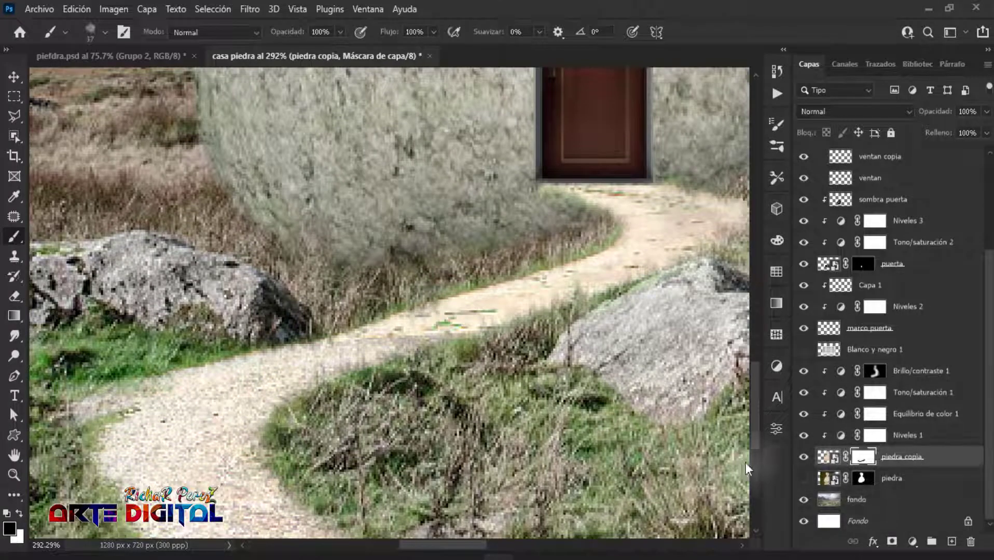
scroll(565, 254, up, 1)
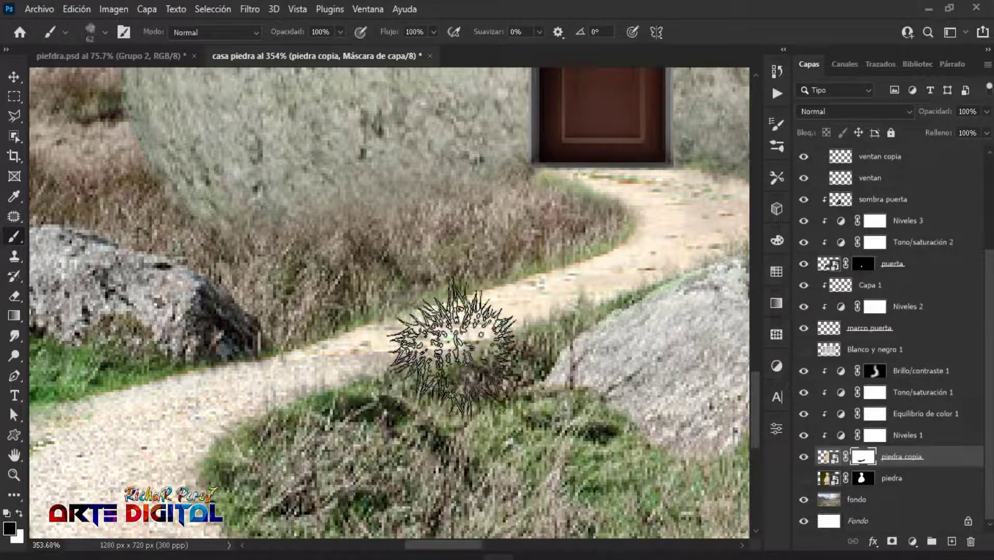
scroll(983, 399, up, 3)
scroll(983, 399, up, 1)
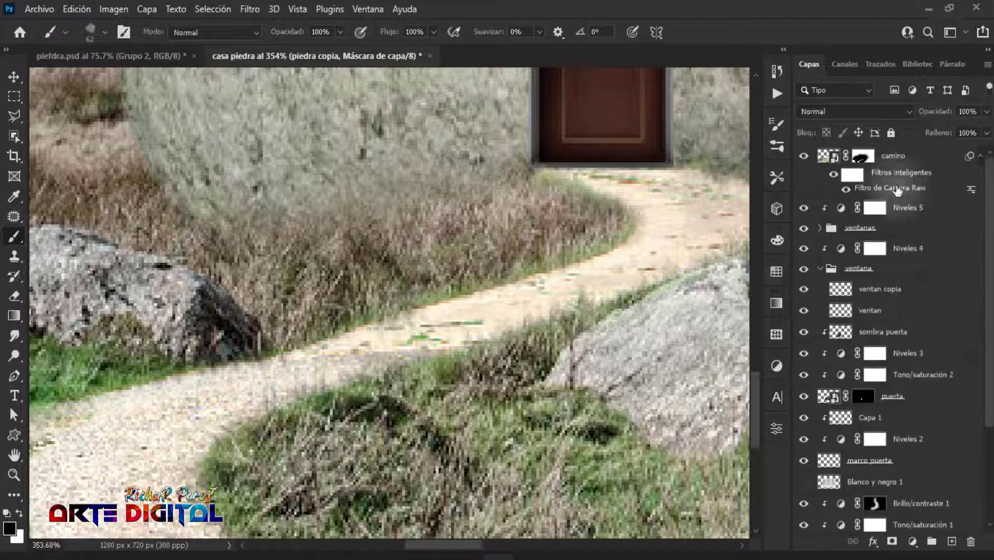
click(862, 156)
drag(491, 220, 557, 205)
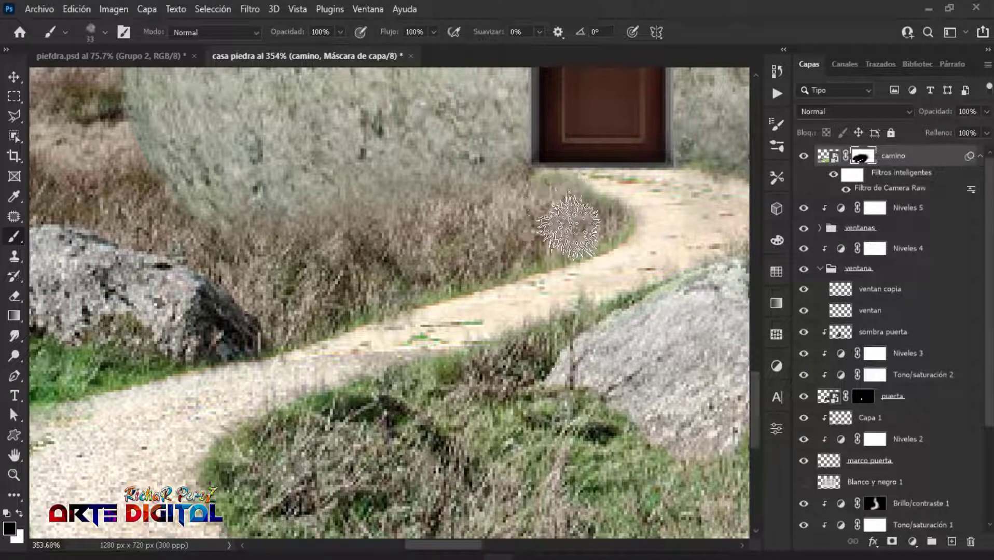
drag(602, 227, 502, 249)
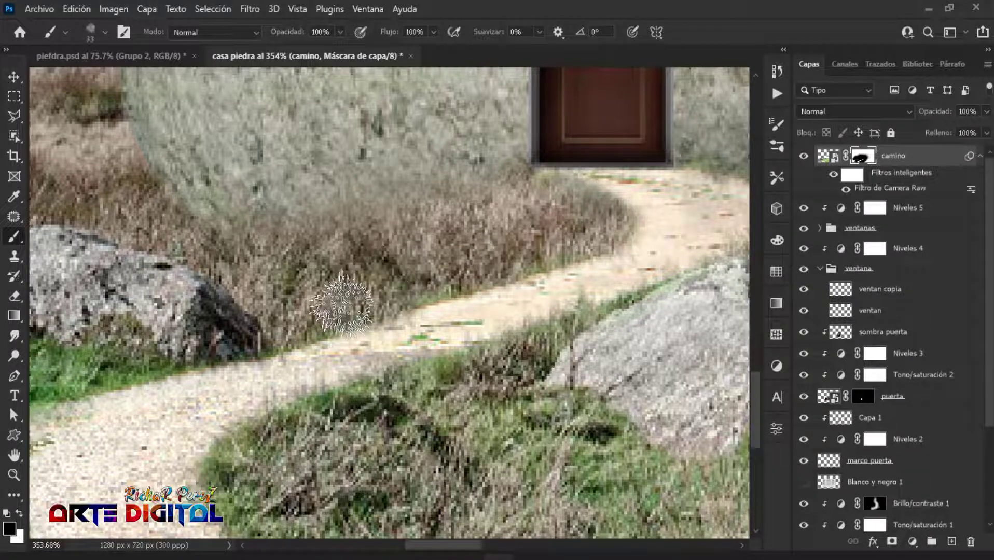
key(ctrl+0)
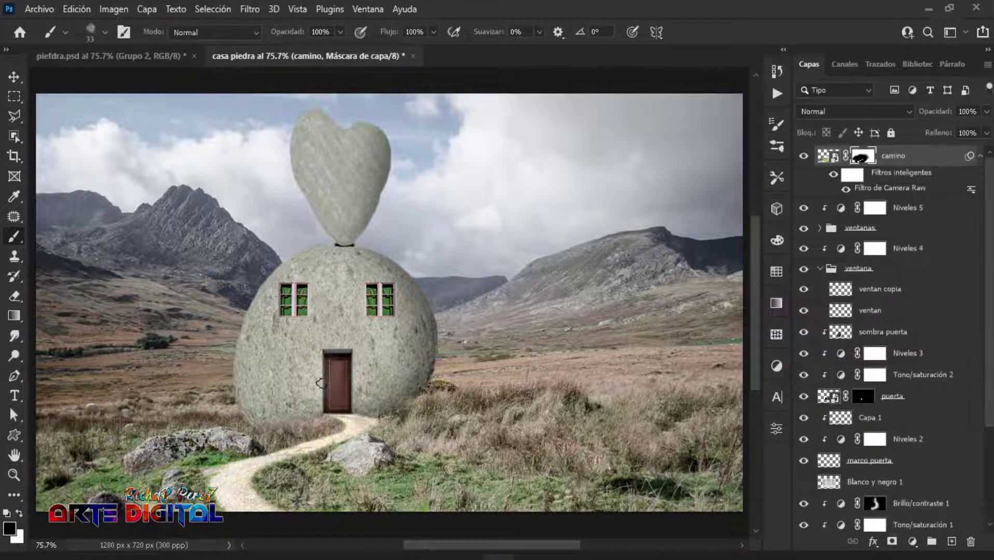
alt+scroll(363, 441, up, 1)
- Clip a Levels adjustment to camino with output white 239, toggling visibility to compare
scroll(526, 384, down, 1)
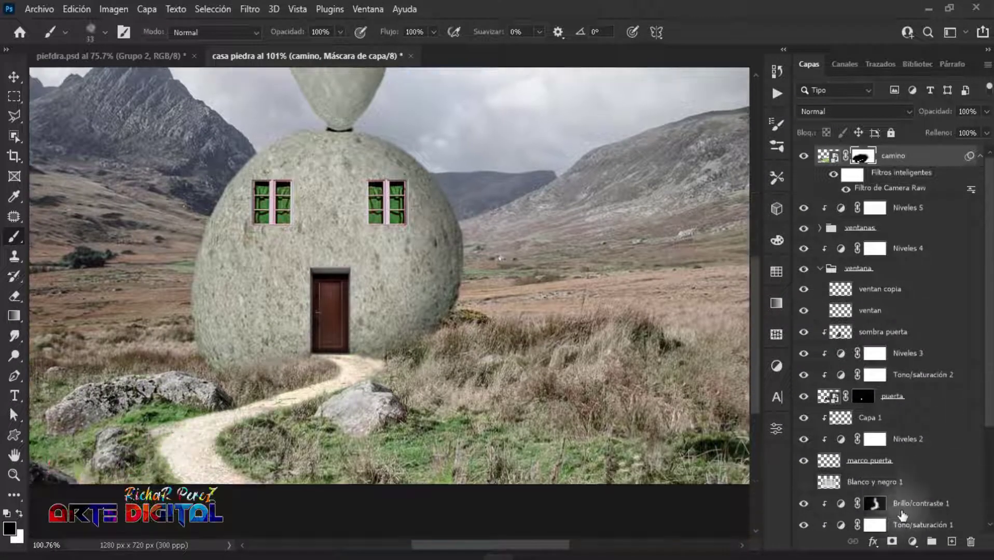
click(911, 543)
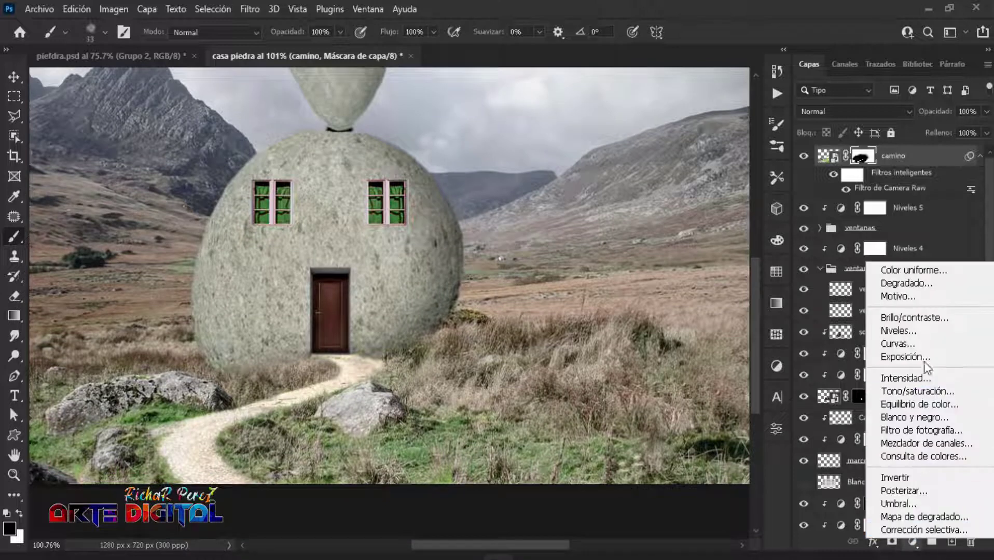
click(917, 334)
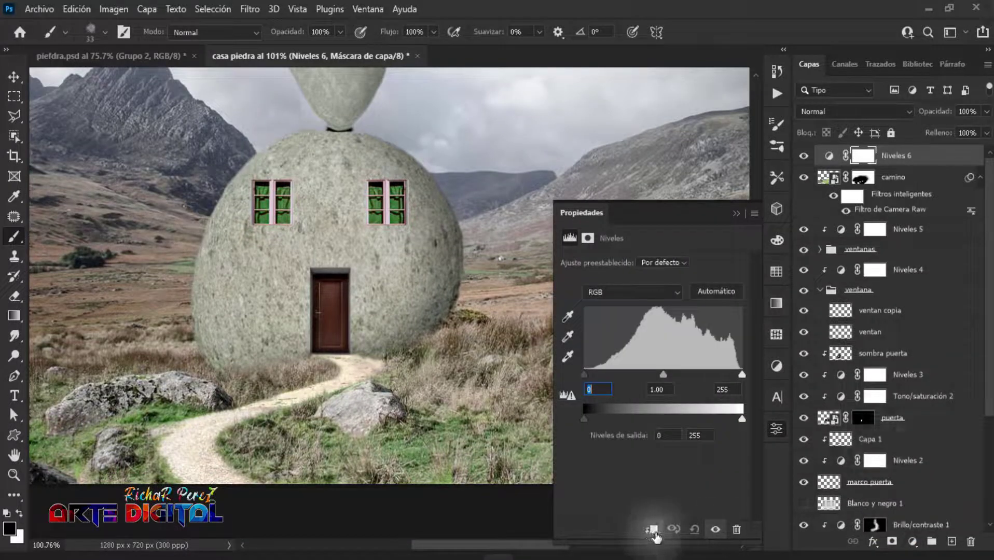
click(652, 531)
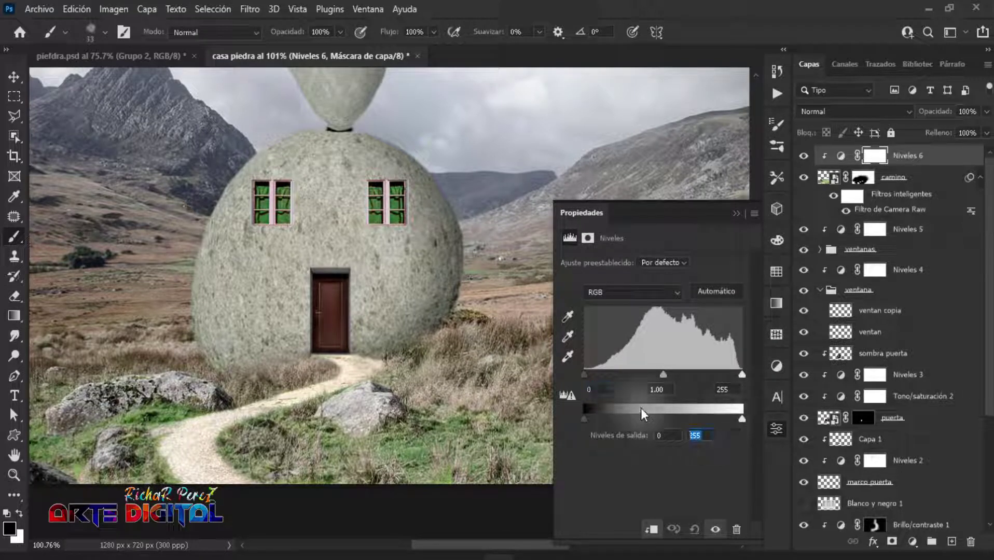
text(239)
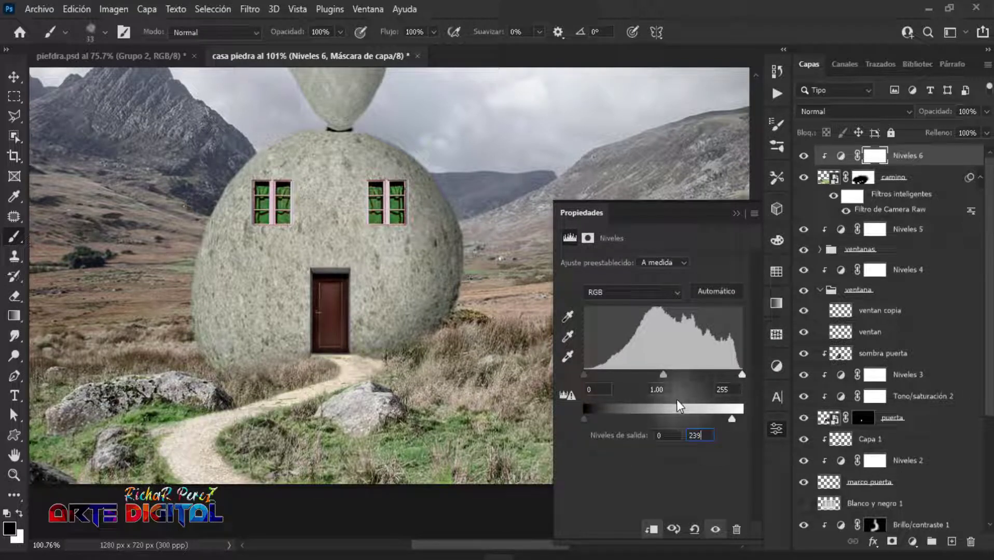
click(736, 213)
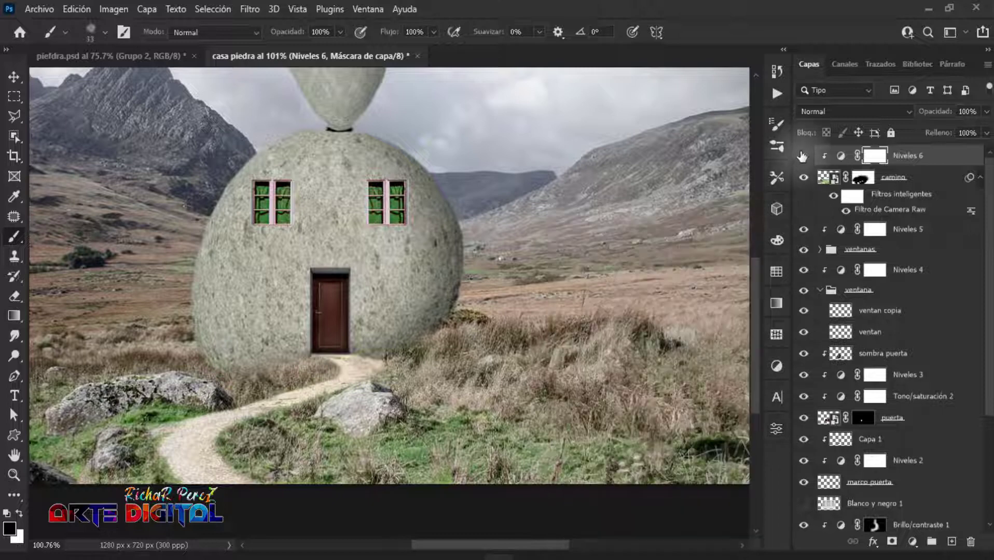
click(803, 156)
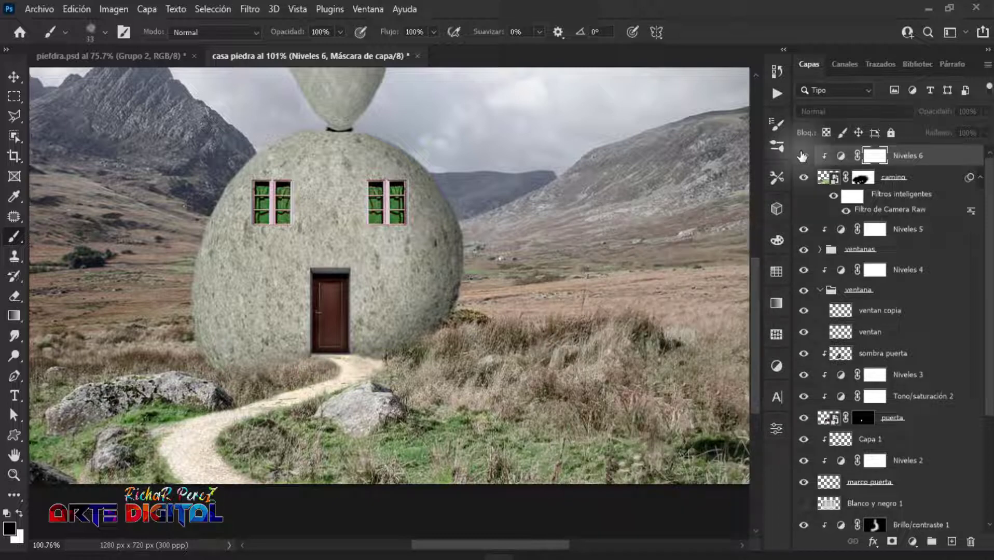
click(804, 177)
click(804, 178)
- Activate the camino mask and choose the Circular difuso soft brush at about 83 px
click(859, 180)
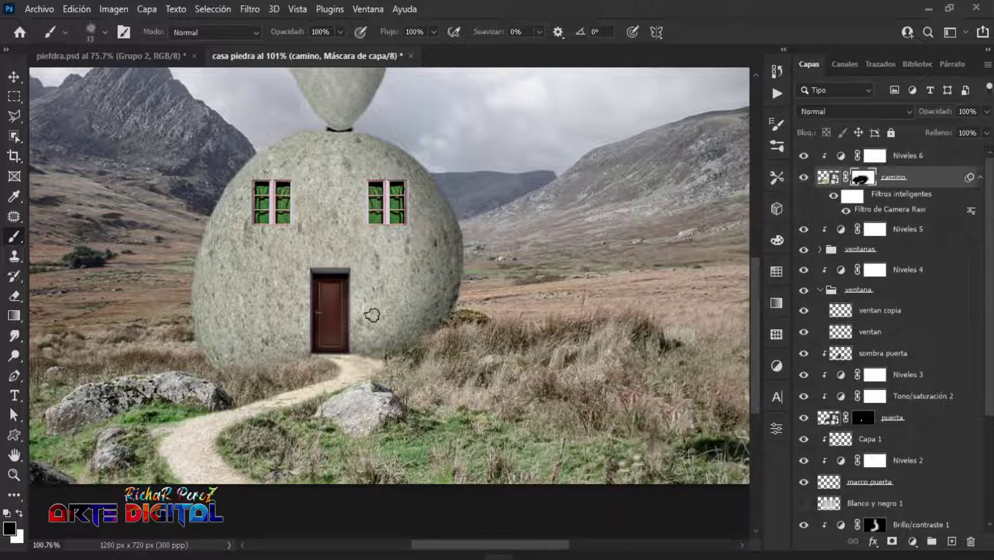
drag(79, 430, 248, 408)
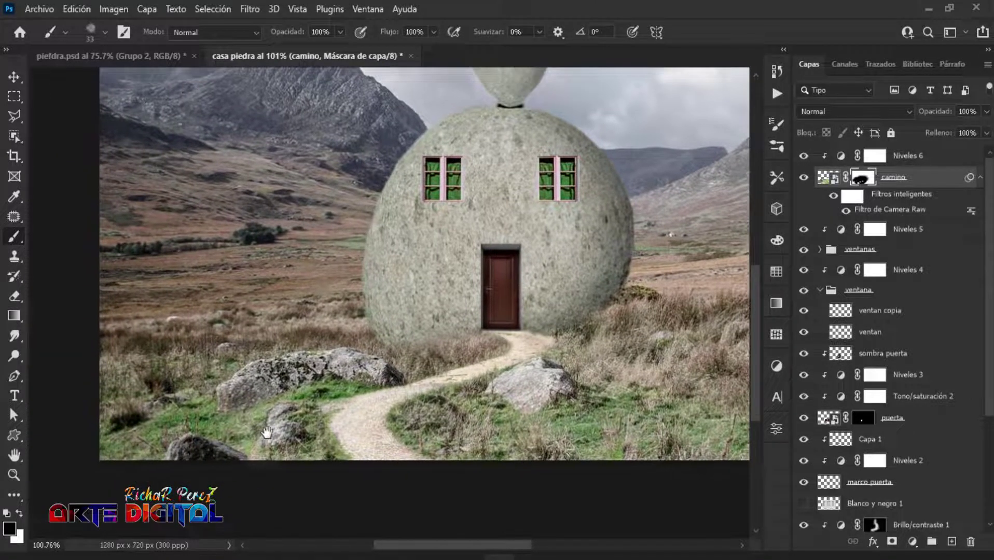
right_click(262, 404)
key(Escape)
right_click(257, 254)
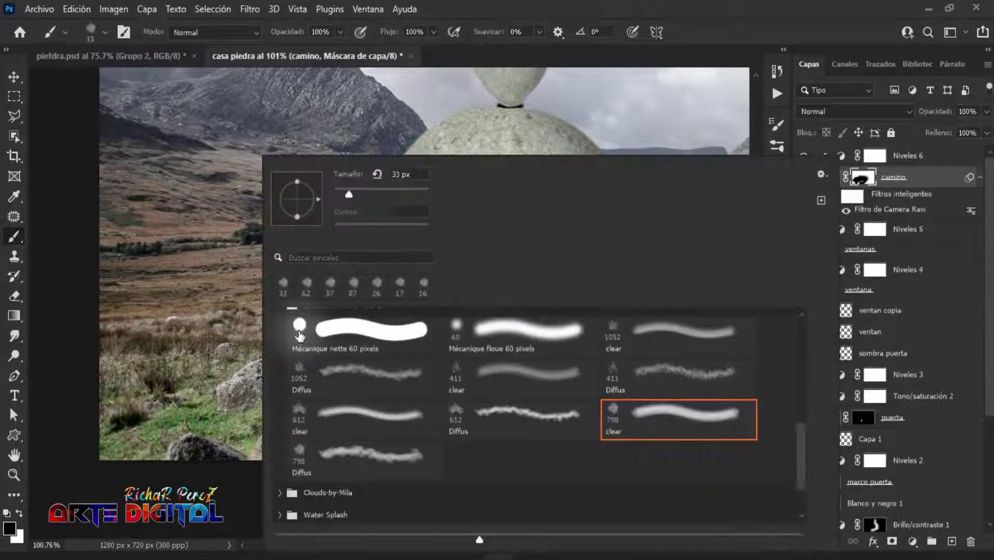
scroll(309, 347, up, 2)
scroll(308, 348, up, 2)
scroll(308, 347, up, 2)
scroll(309, 348, up, 2)
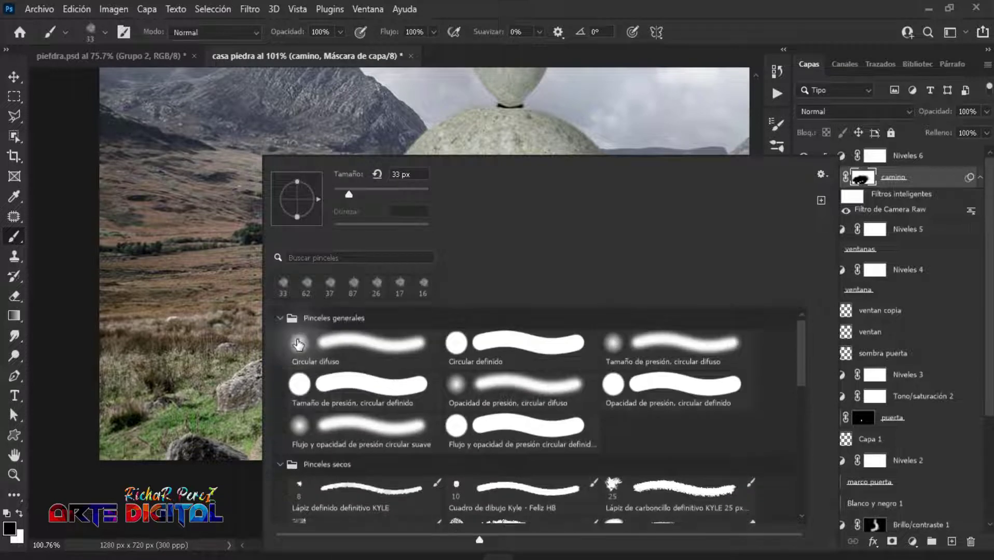
double_click(300, 339)
drag(249, 447, 270, 446)
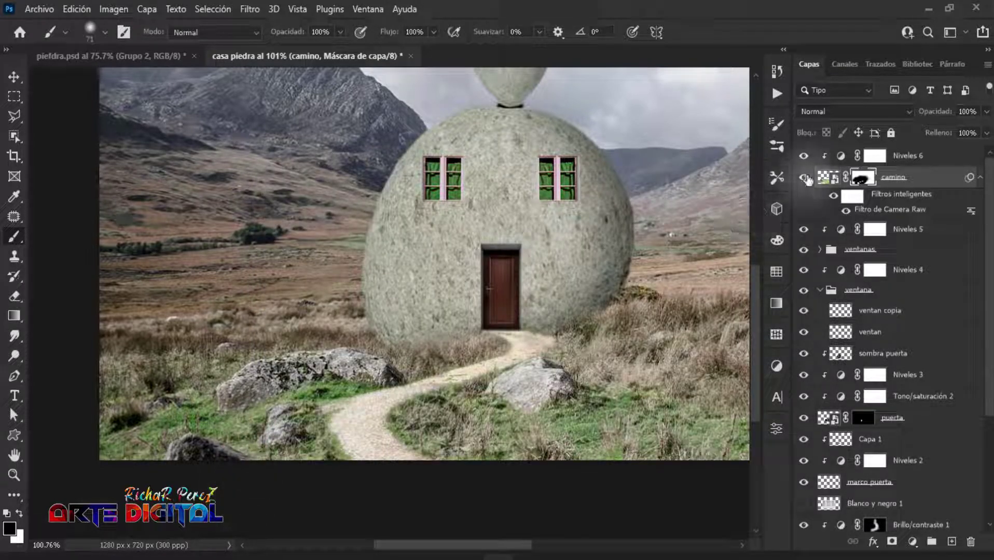
drag(241, 377, 321, 384)
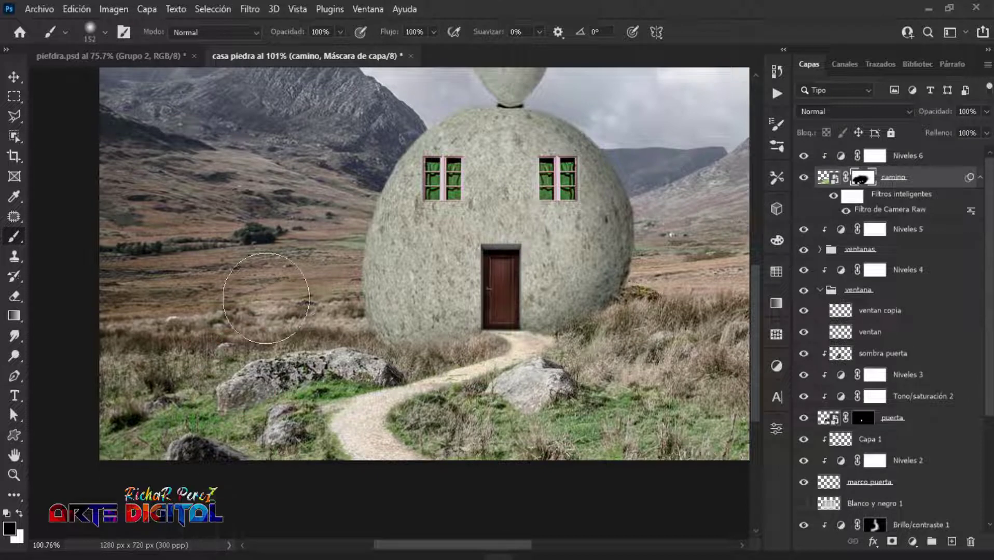
- Toggle camino visibility to compare, then shrink the brush from 152 to 52 px
click(803, 177)
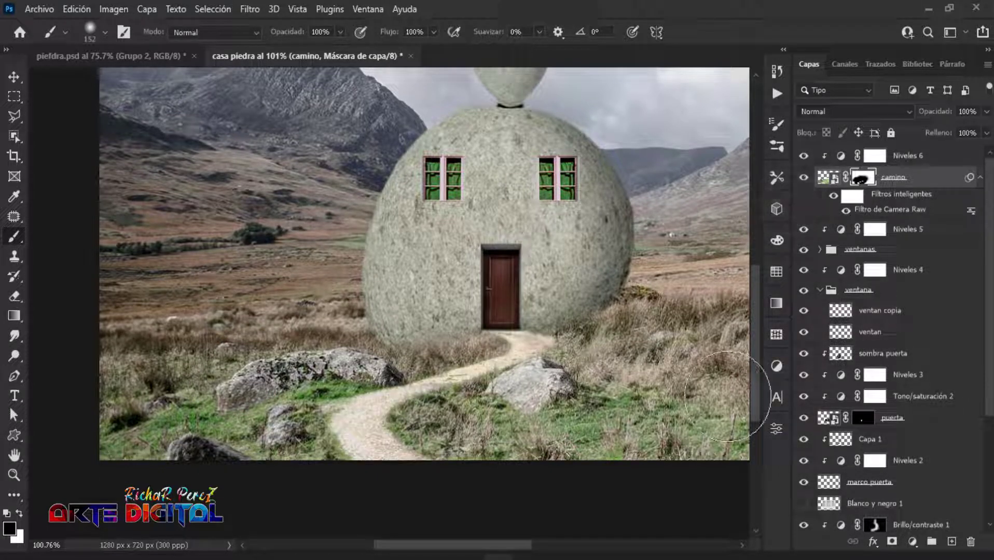
alt+scroll(625, 364, up, 2)
alt+scroll(597, 358, down, 3)
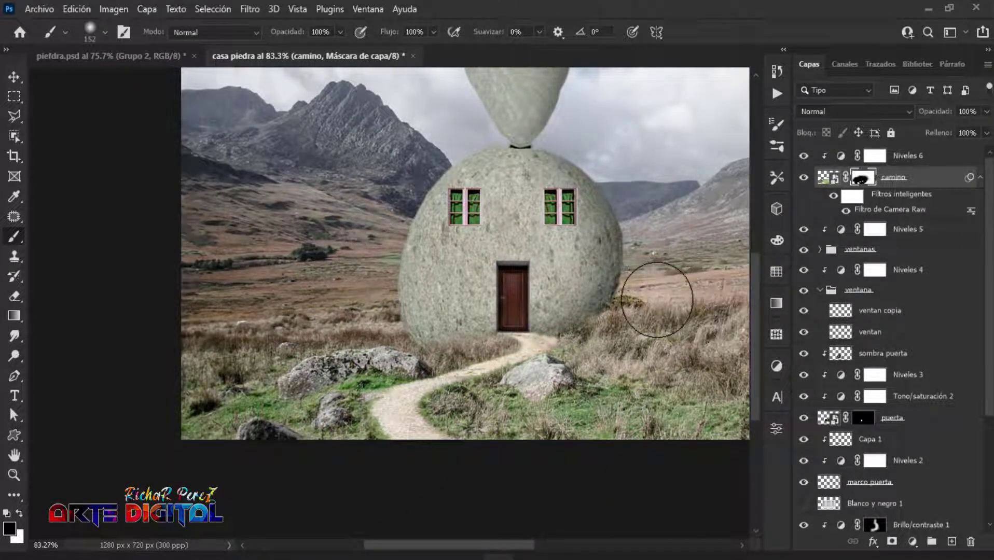
scroll(557, 346, up, 3)
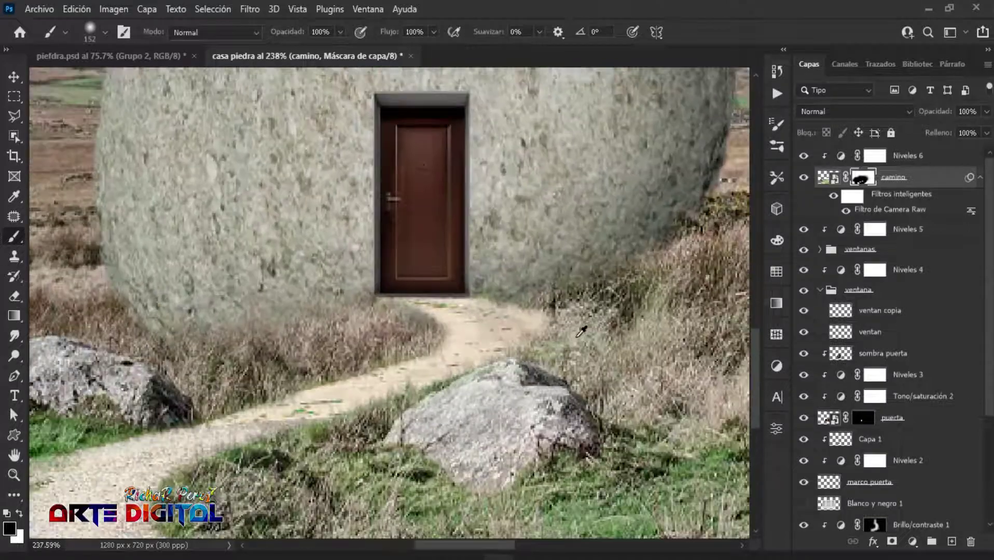
scroll(581, 332, down, 2)
scroll(581, 332, down, 1)
scroll(586, 318, up, 3)
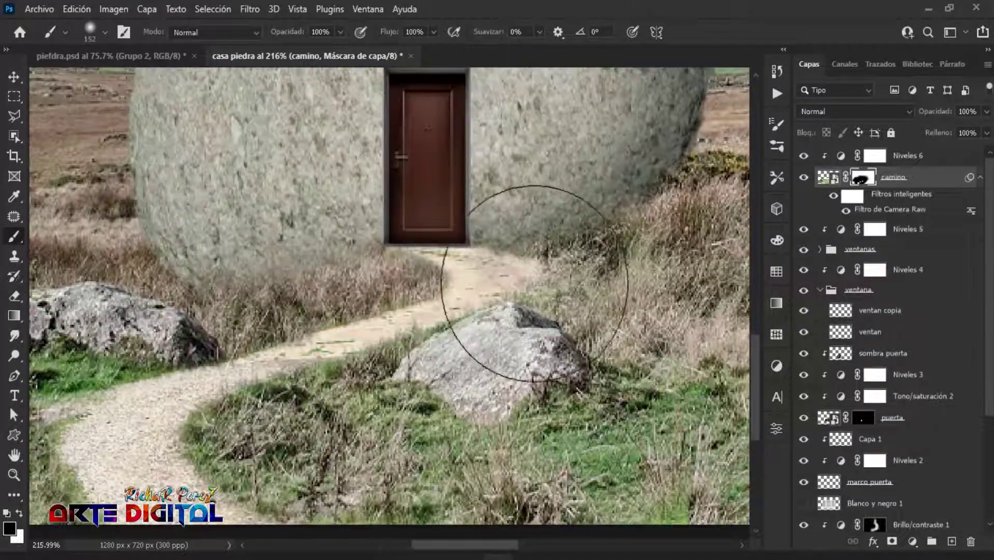
drag(537, 268, 544, 251)
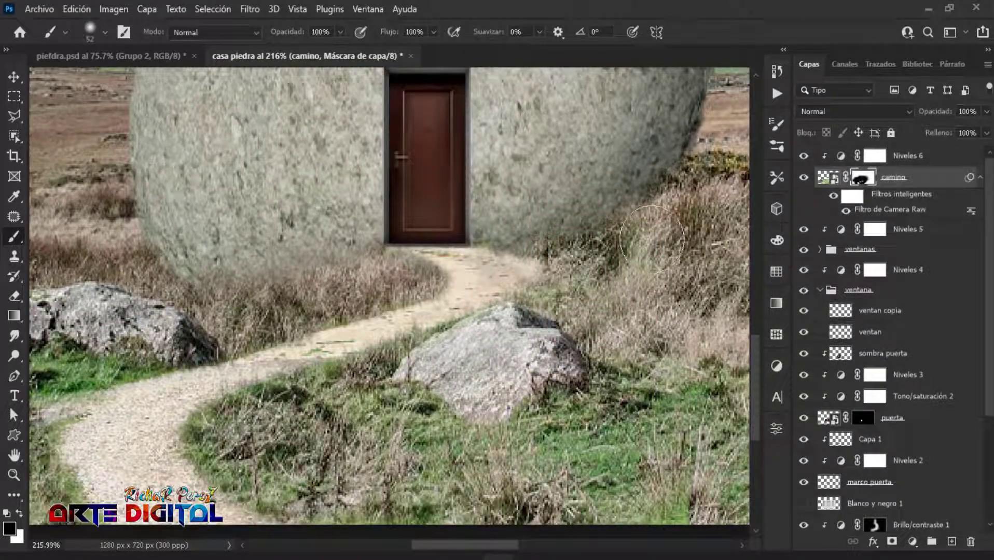
- Paint grass texture on the camino mask by the boulder with the 798 grass brush at size 60
right_click(655, 235)
scroll(639, 505, down, 3)
scroll(692, 484, down, 3)
scroll(691, 484, down, 2)
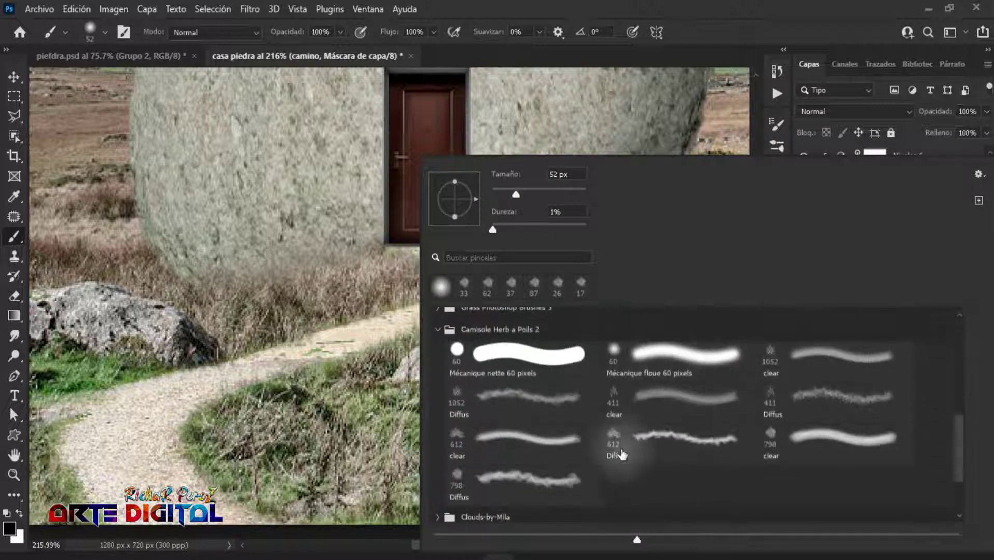
click(623, 453)
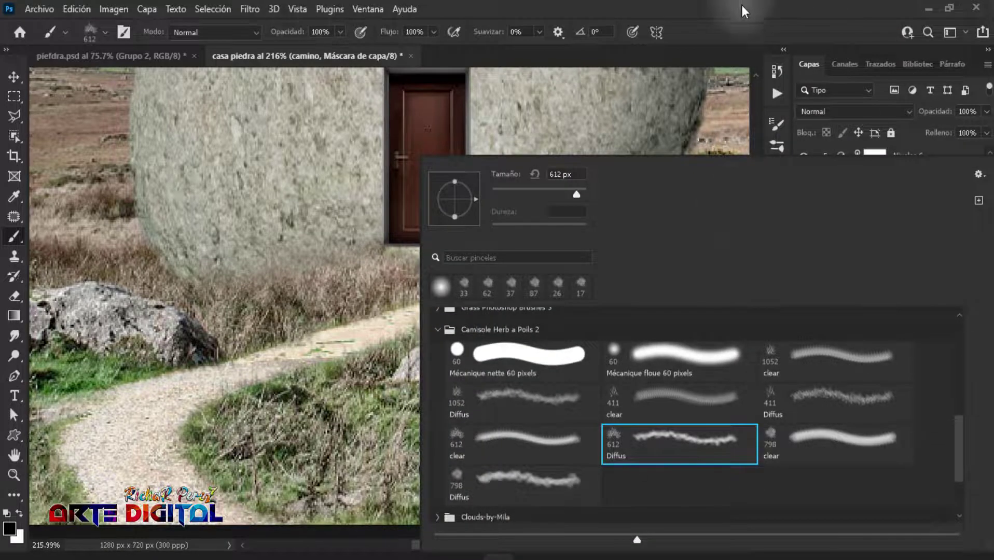
click(788, 439)
key(Escape)
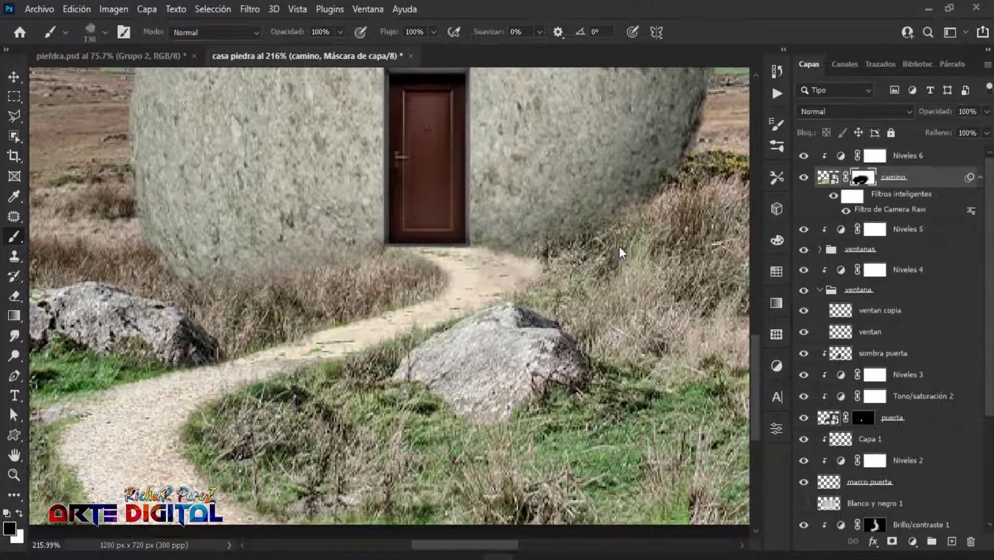
key(bracketleft)
key(bracketleft)
key(bracketleft)
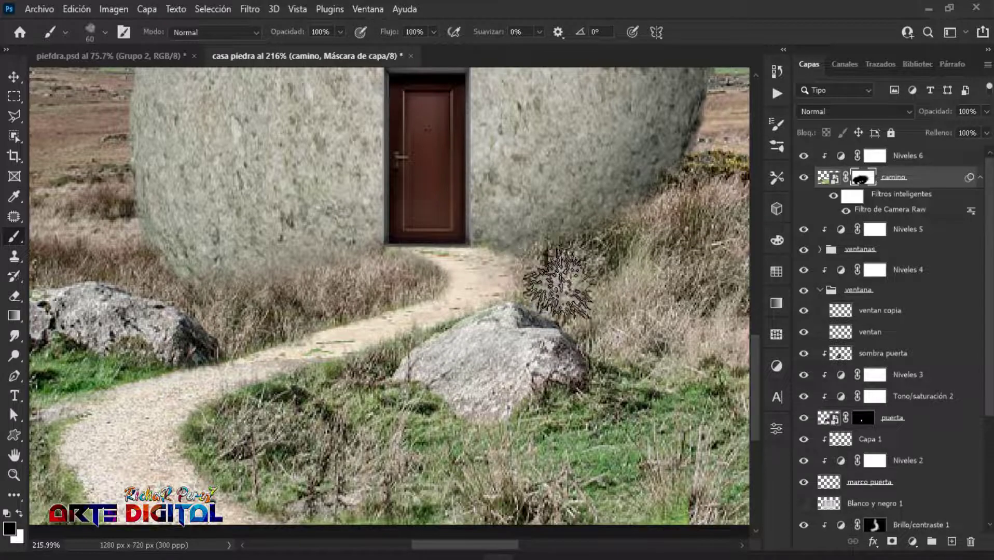
mouse_move(571, 249)
mouse_down()
mouse_move(546, 298)
mouse_move(551, 337)
mouse_up()
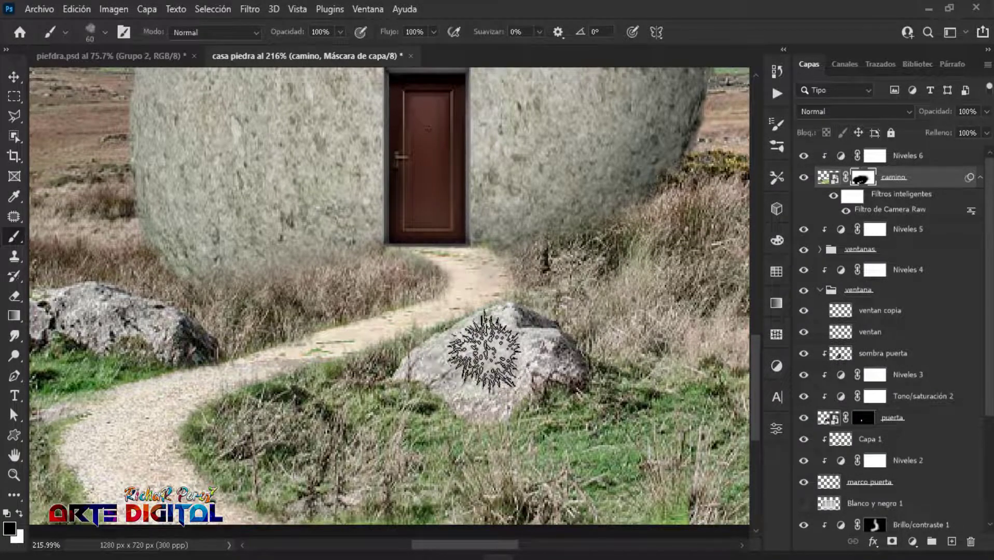
key(ctrl+0)
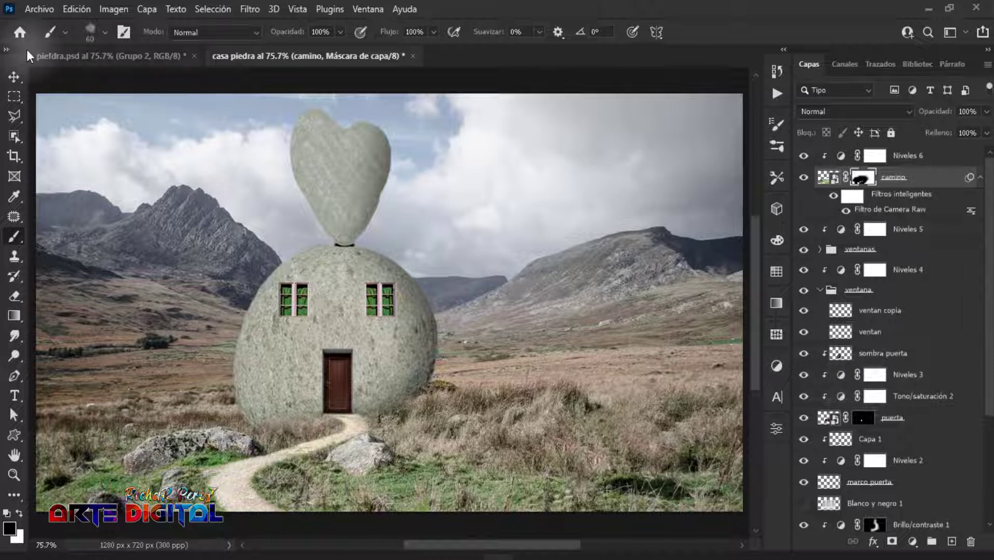
- Place the lake-1040124_1920 photo as an embedded layer above Niveles 6, scaled down
click(39, 9)
mouse_move(117, 394)
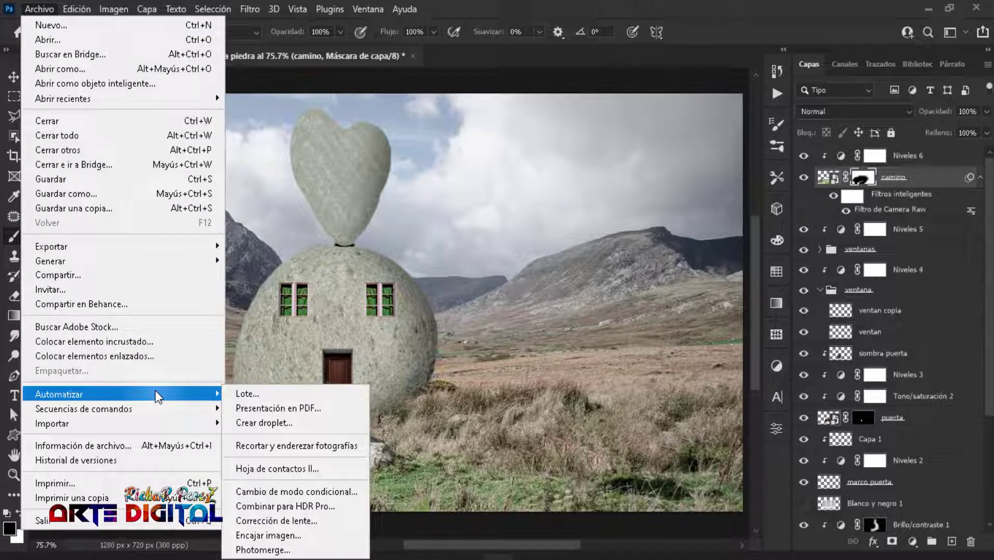
click(913, 155)
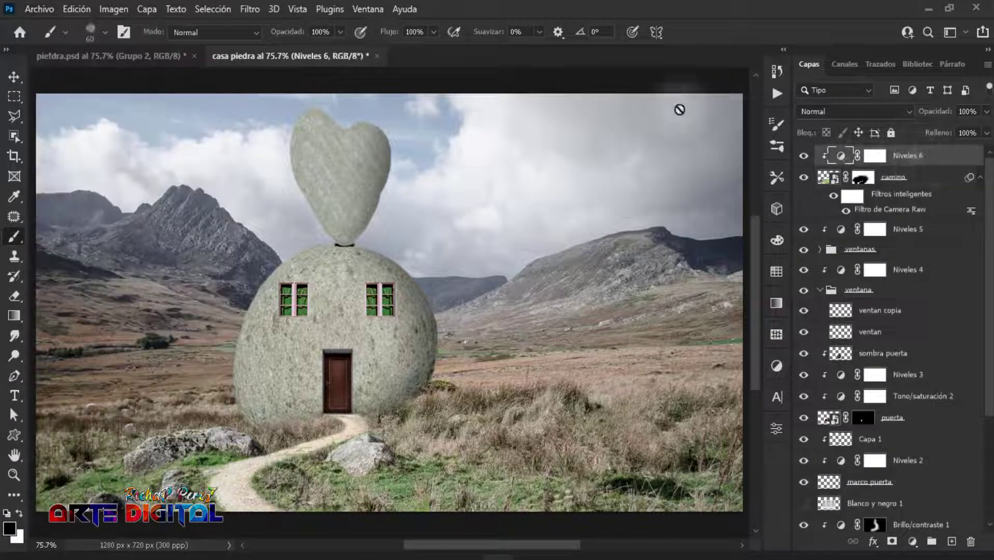
click(39, 9)
click(130, 356)
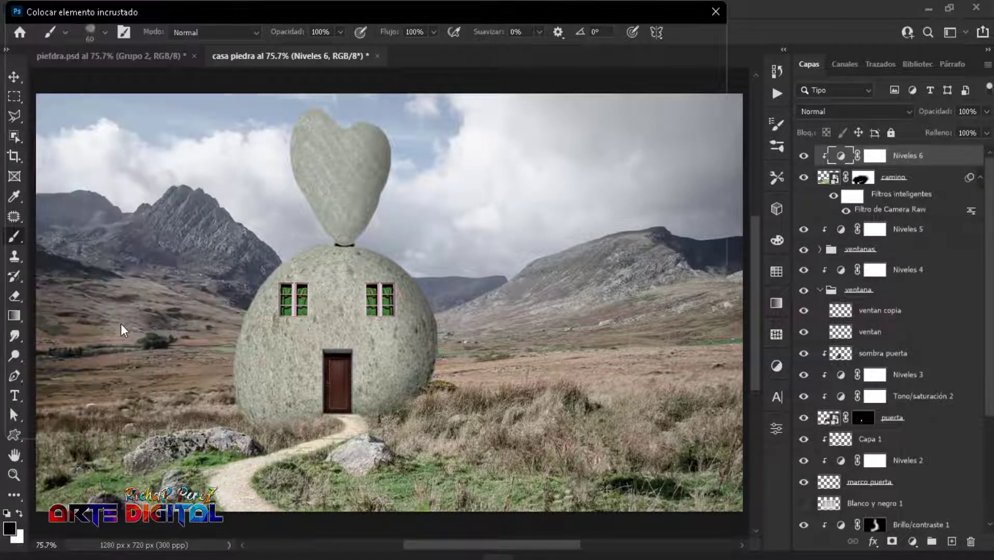
click(415, 135)
click(608, 420)
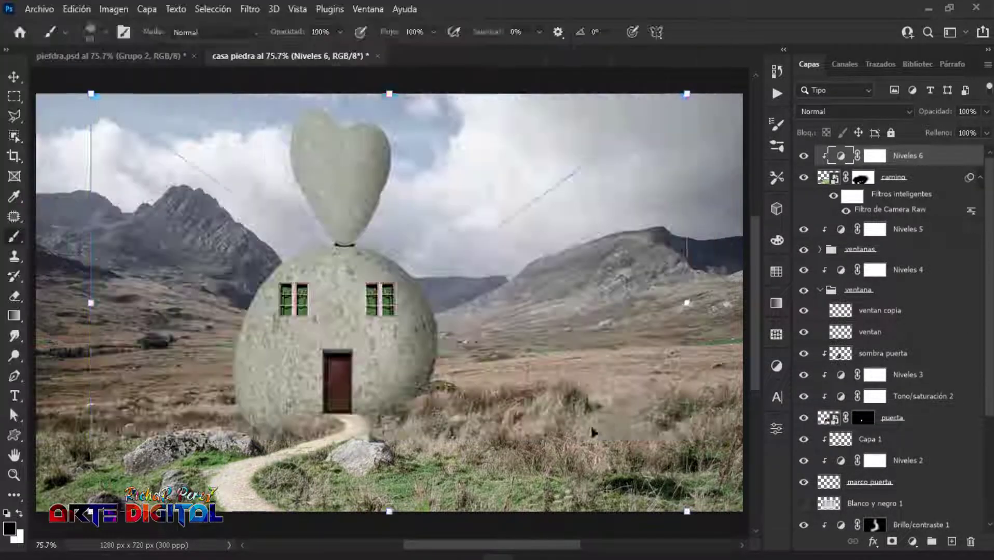
scroll(466, 323, down, 2)
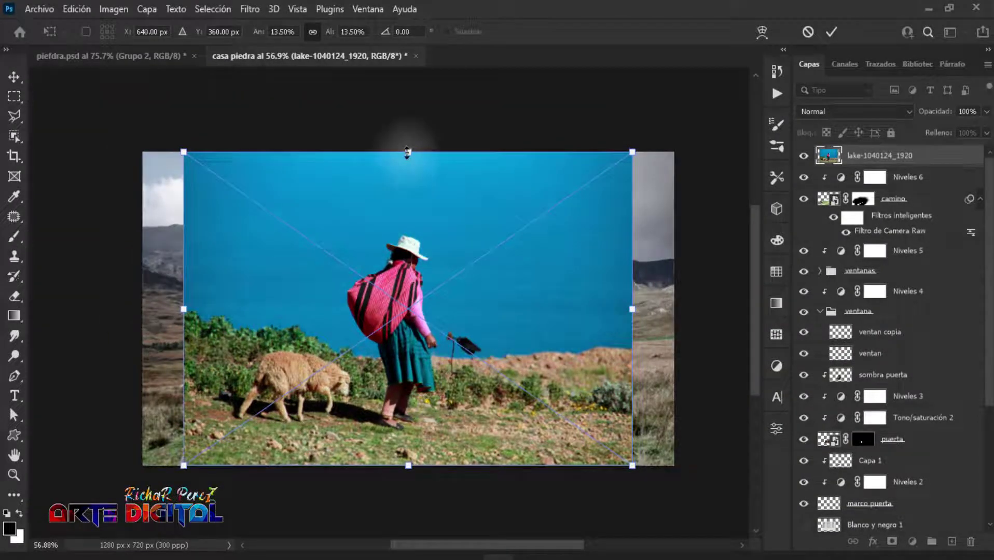
drag(407, 152, 406, 188)
scroll(459, 325, up, 2)
key(alt+space)
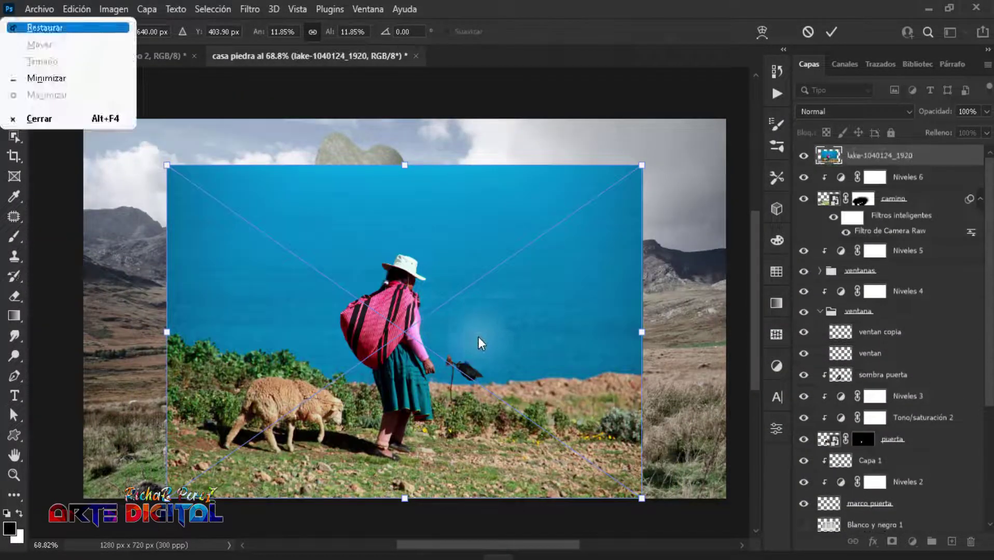
key(Escape)
key(b)
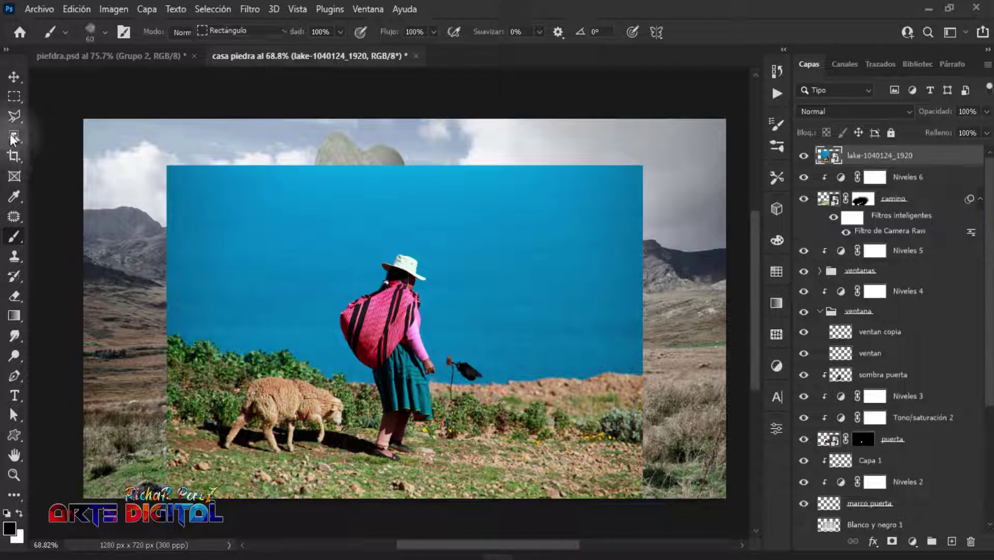
- Select the woman and sheep with Object Selection and mask out the rest of the photo
right_click(13, 138)
click(98, 135)
mouse_move(207, 206)
mouse_down()
mouse_move(511, 499)
mouse_move(504, 482)
mouse_up()
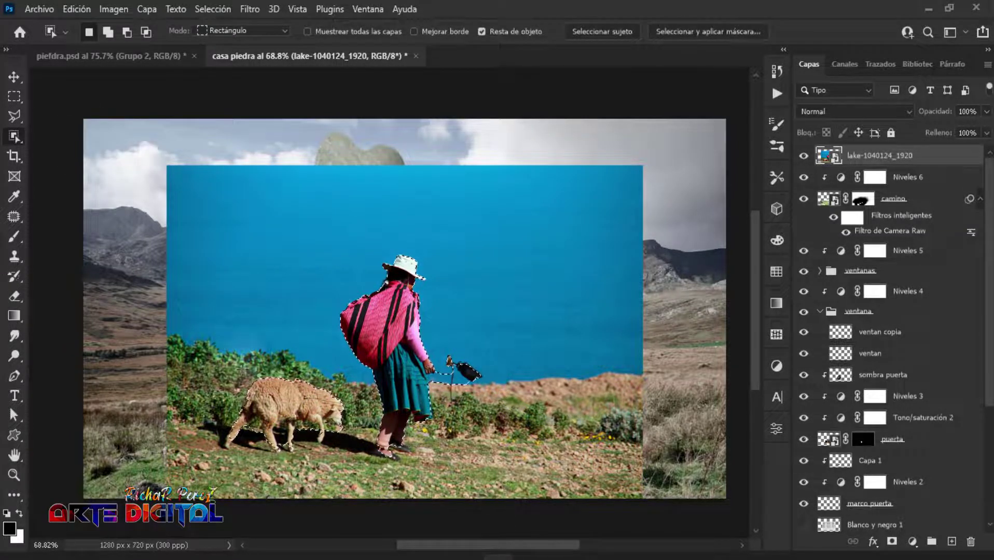
scroll(264, 398, up, 2)
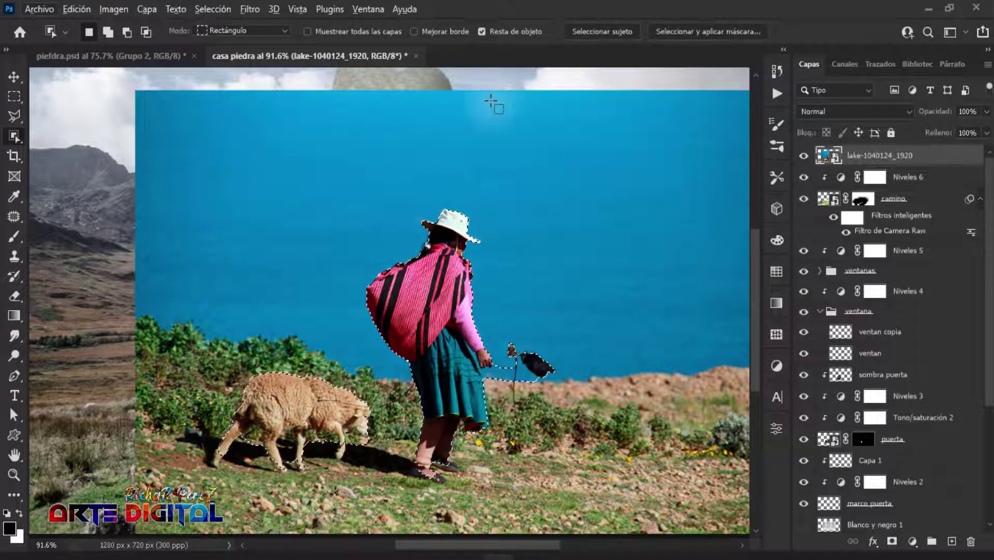
click(597, 32)
click(449, 226)
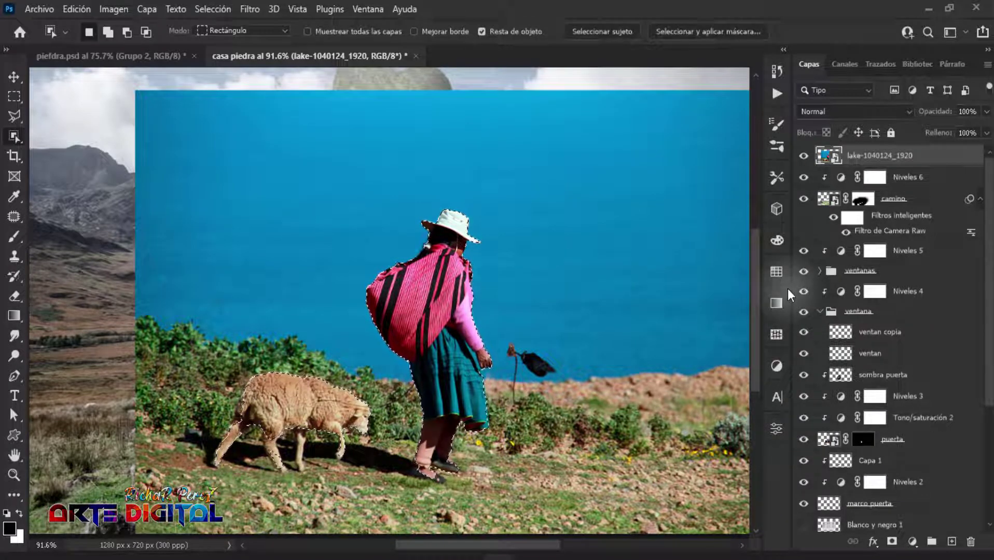
click(891, 541)
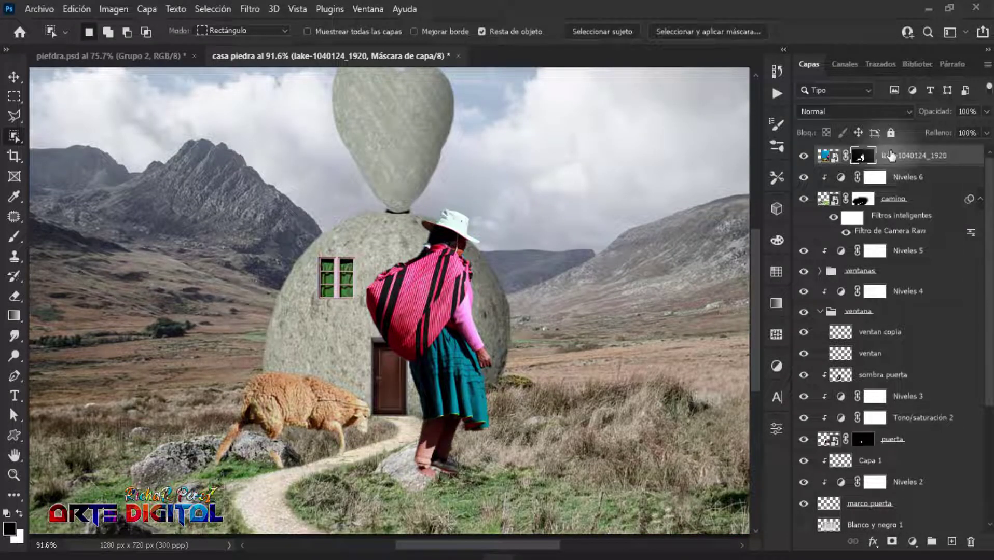
- Scale the woman and sheep to about half size and move them onto the path
key(ctrl+2)
text(mujer)
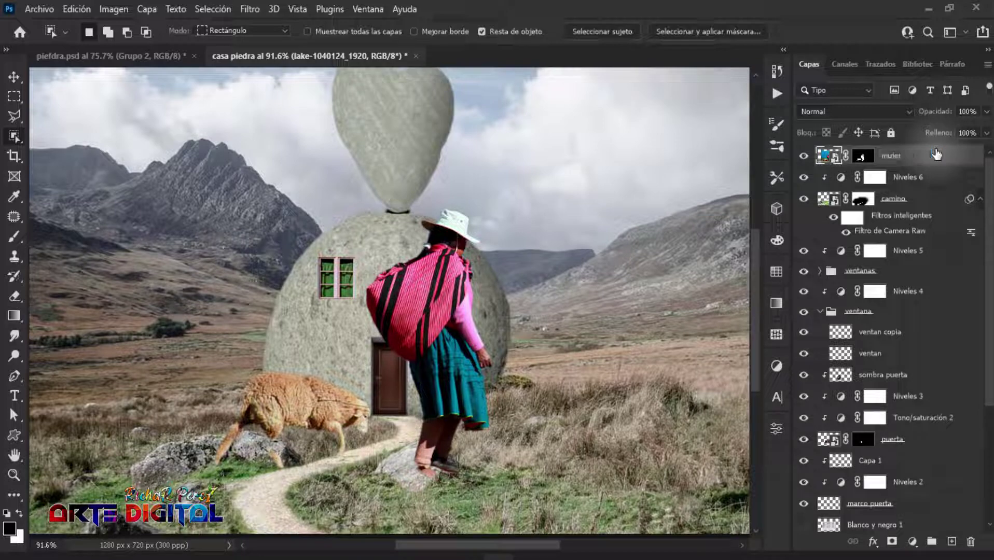
scroll(394, 410, down, 3)
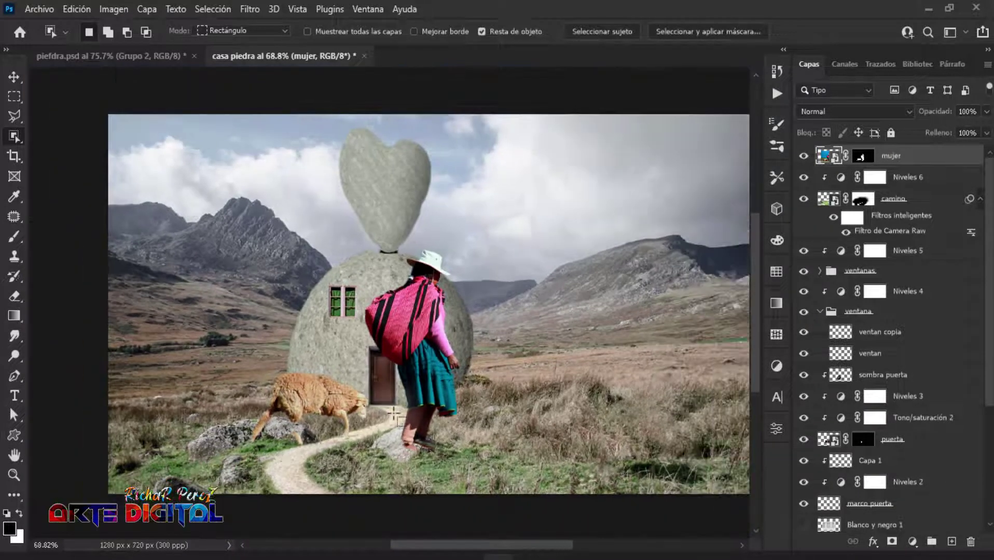
key(ctrl+t)
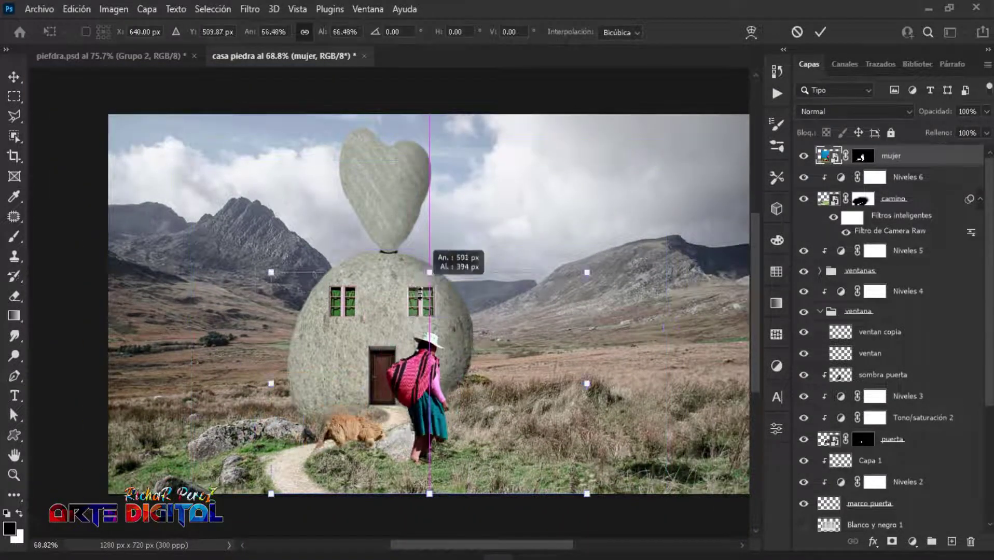
drag(431, 162, 442, 451)
scroll(397, 362, up, 2)
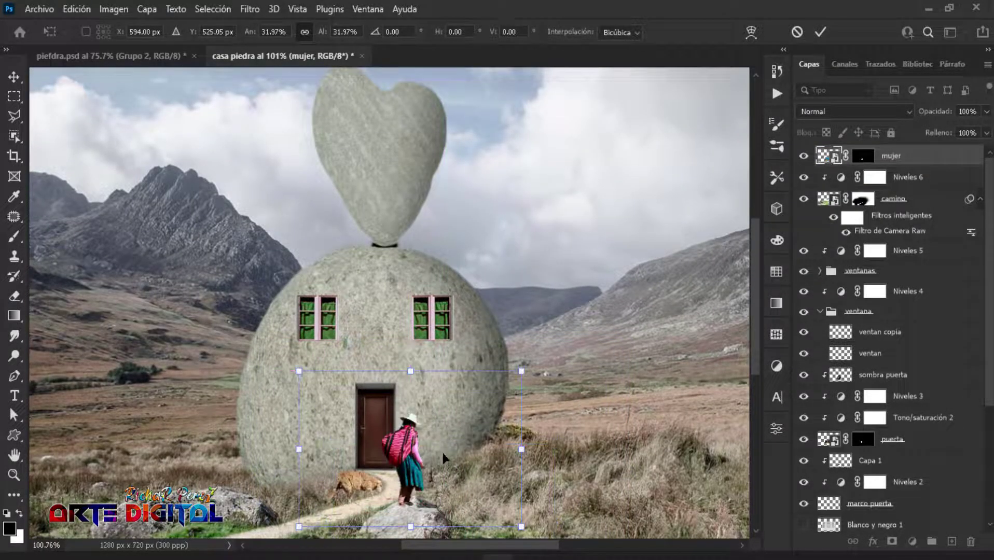
scroll(421, 460, up, 2)
scroll(420, 460, up, 2)
drag(432, 382, 399, 359)
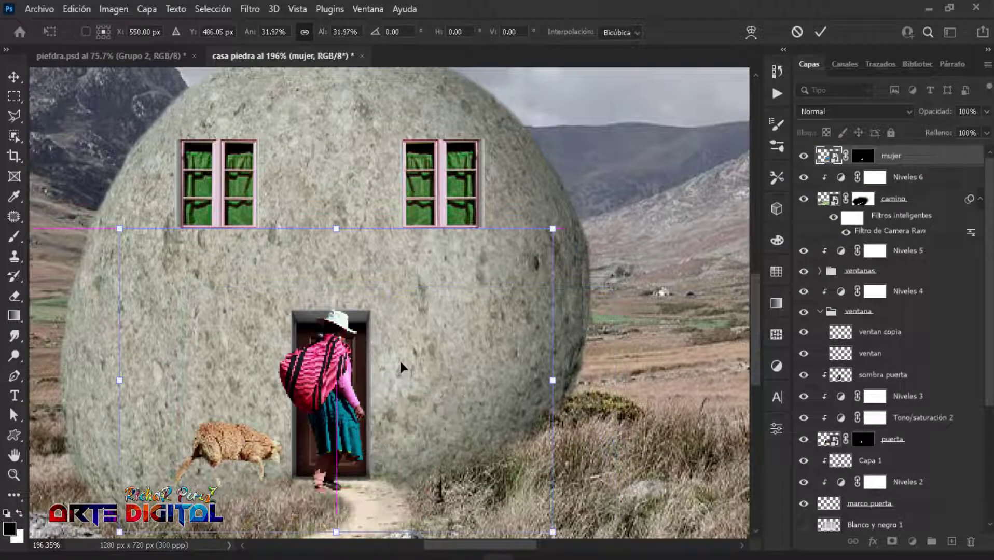
mouse_move(415, 311)
mouse_down()
mouse_move(376, 340)
mouse_move(462, 368)
mouse_up()
scroll(456, 336, down, 3)
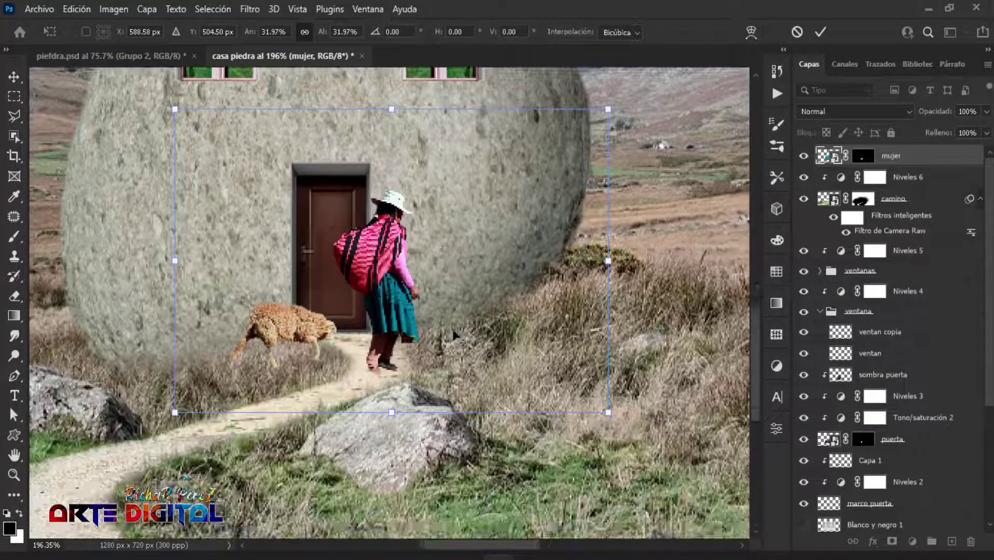
scroll(453, 334, down, 3)
drag(455, 307, 455, 408)
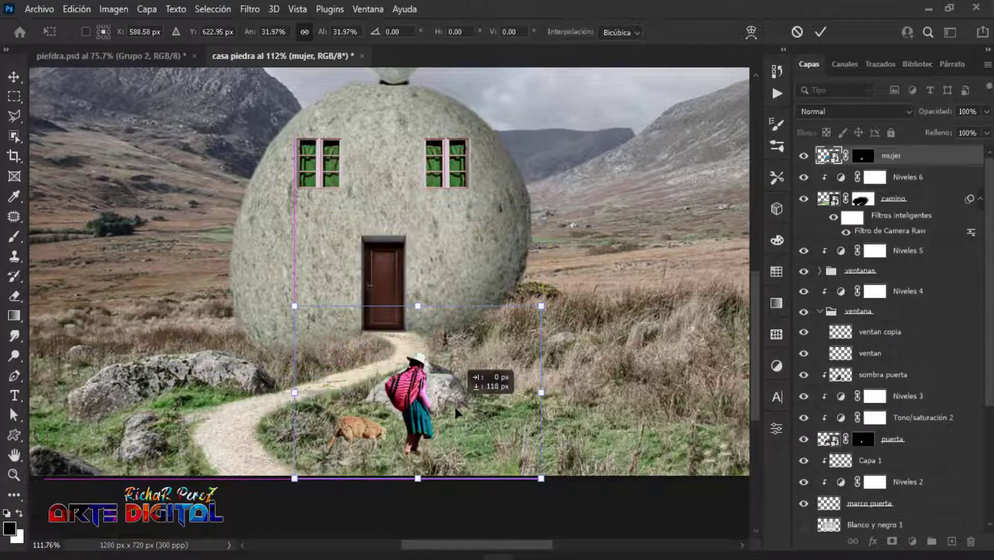
- Flip the woman and sheep horizontally, slide them left along the path and apply
right_click(455, 408)
click(514, 386)
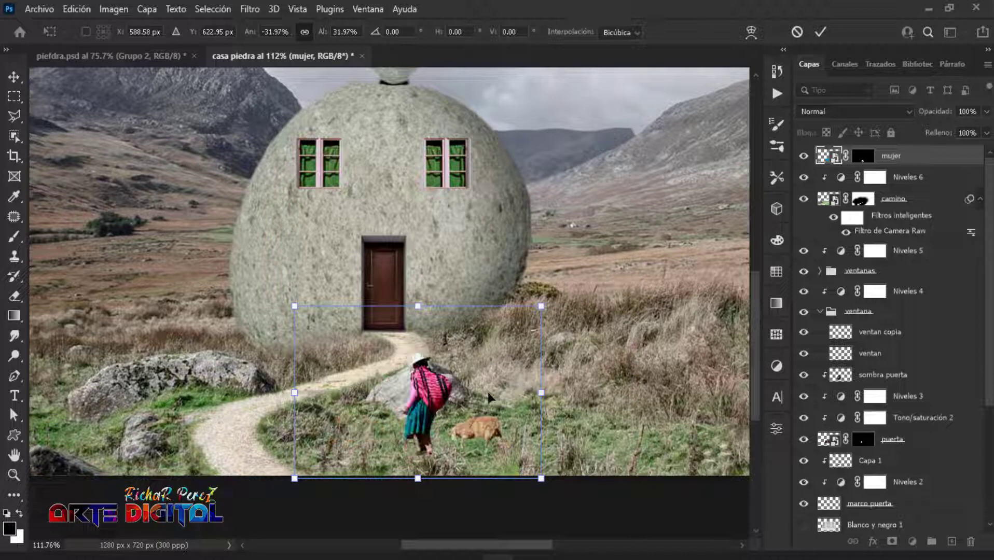
drag(483, 399, 395, 408)
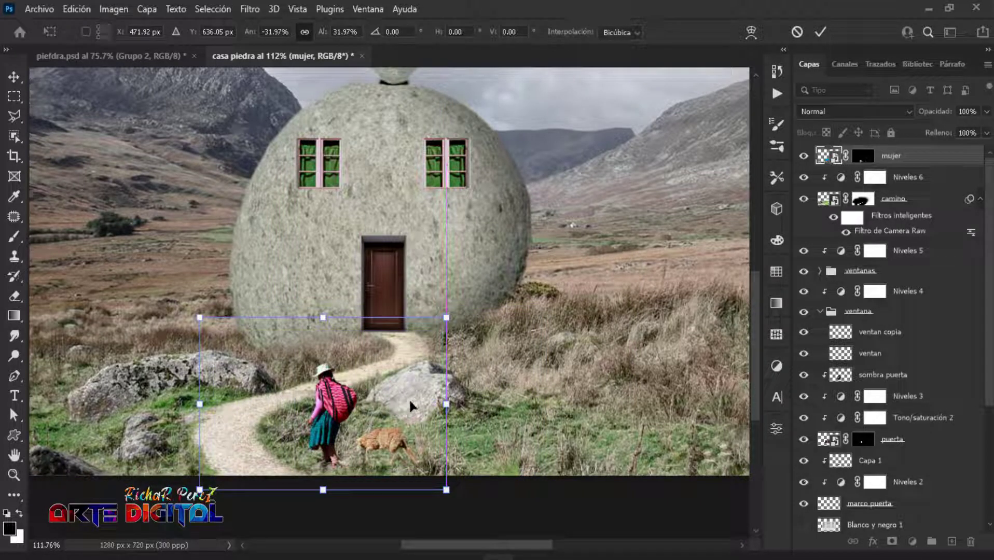
key(Return)
- Target the mujer layer mask and choose a soft round brush
key(w)
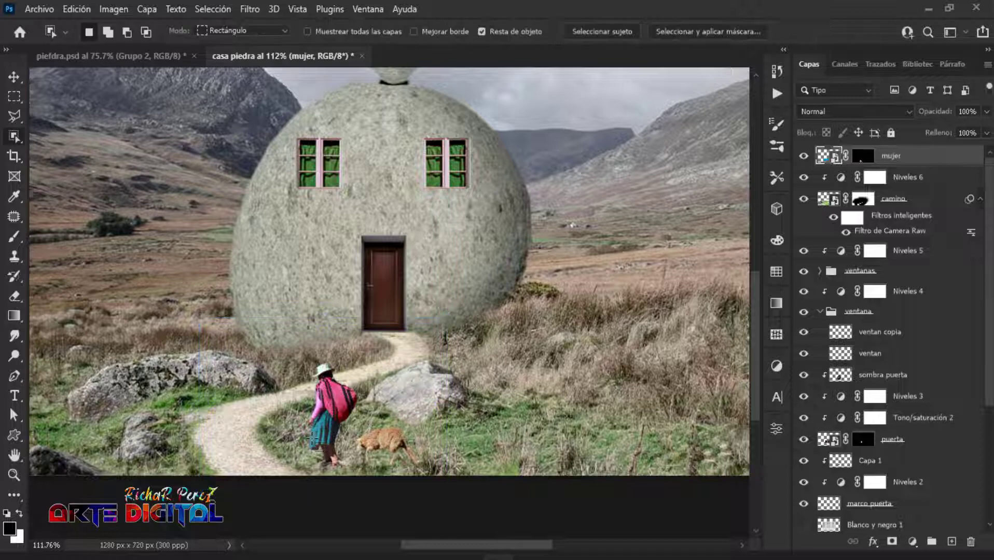
scroll(407, 384, up, 2)
scroll(407, 363, up, 2)
scroll(408, 348, up, 1)
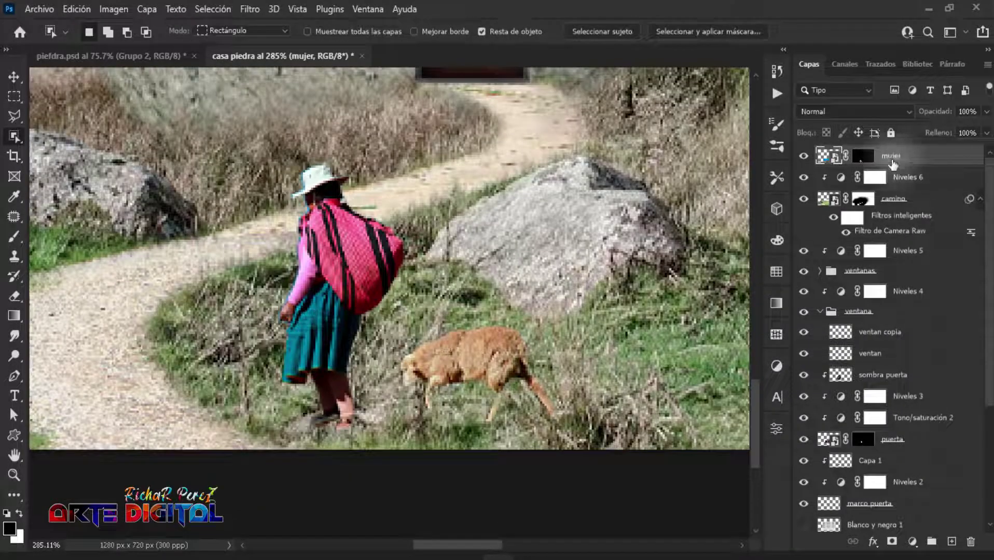
click(862, 156)
key(b)
right_click(454, 257)
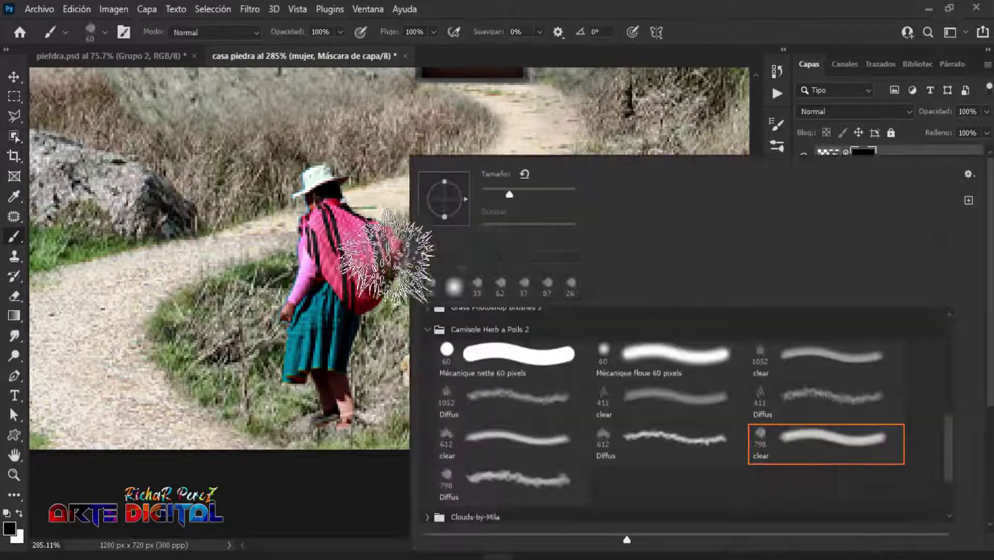
scroll(524, 399, down, 1)
scroll(508, 379, up, 3)
scroll(503, 368, up, 3)
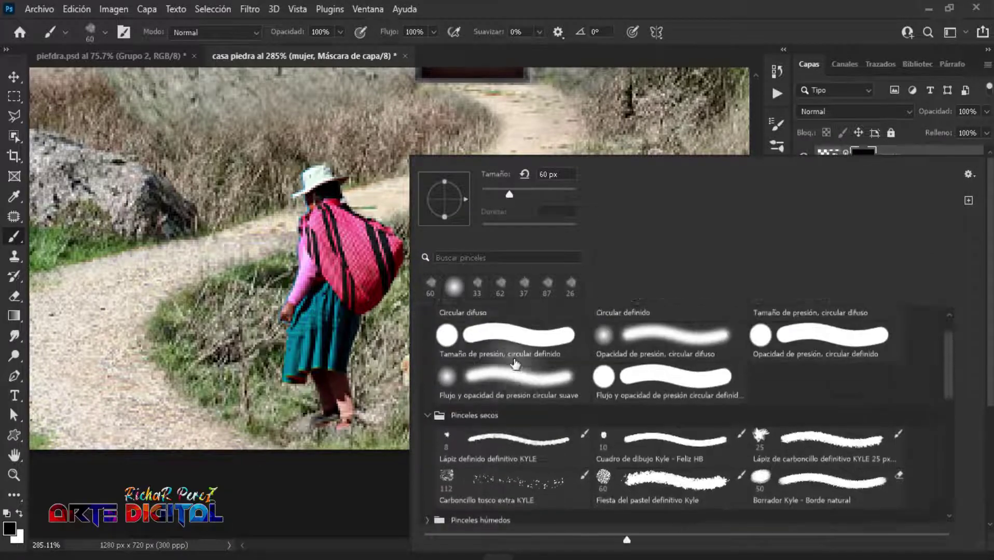
scroll(482, 358, up, 1)
click(467, 348)
key(Escape)
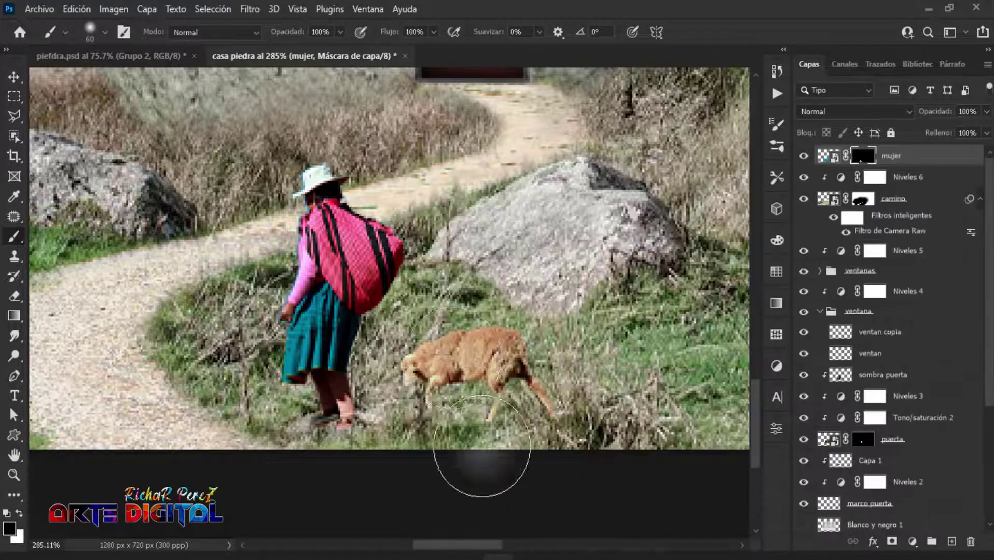
scroll(478, 446, up, 2)
- Paint white on the mask to reveal the sheep's tail, legs and shadow
drag(560, 405, 484, 429)
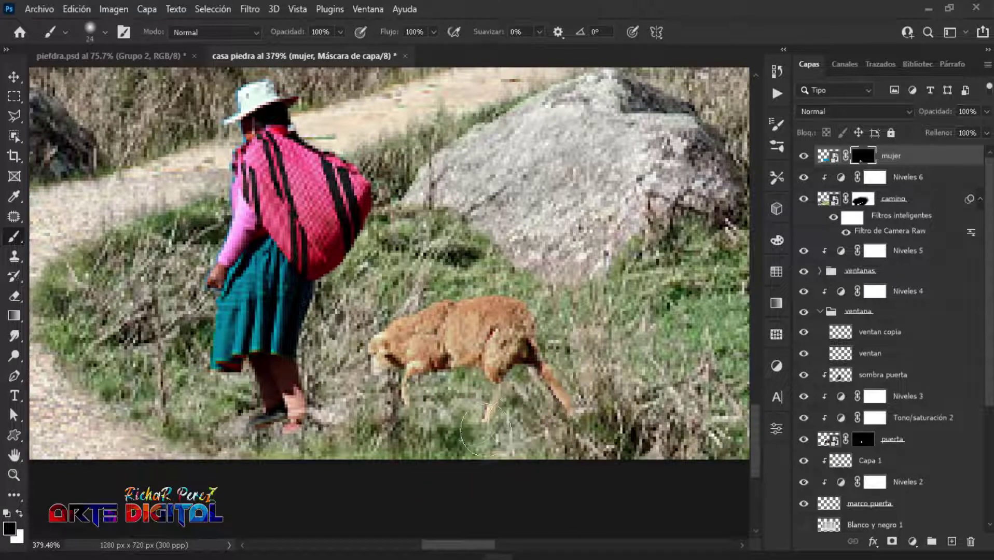
key(x)
key(c)
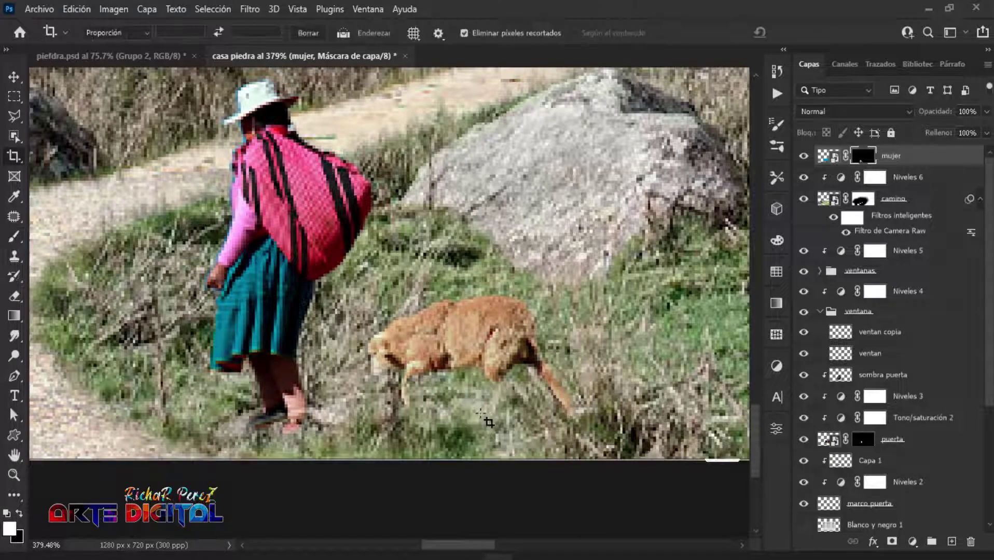
key(b)
drag(472, 415, 519, 394)
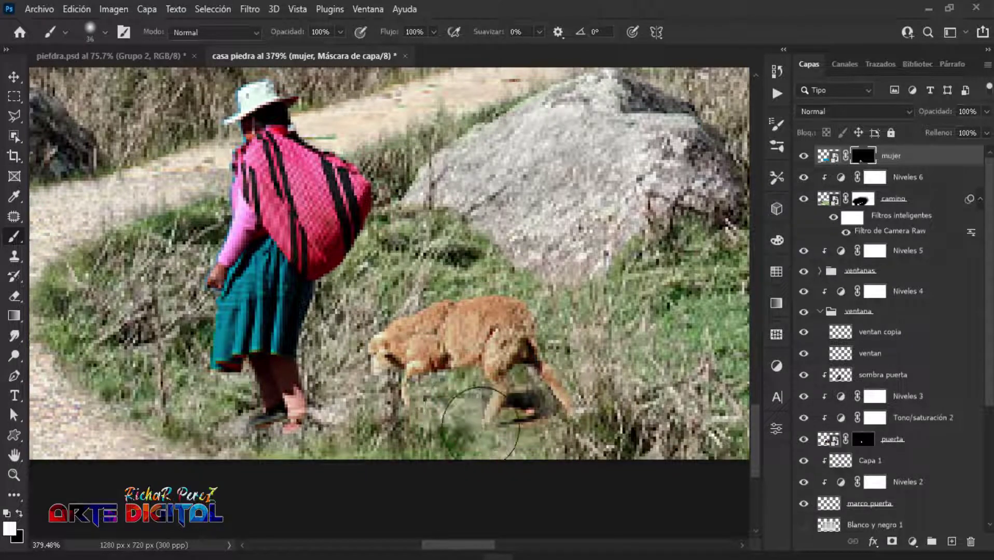
mouse_move(451, 455)
mouse_down()
mouse_move(479, 421)
mouse_move(405, 390)
mouse_move(280, 431)
mouse_up()
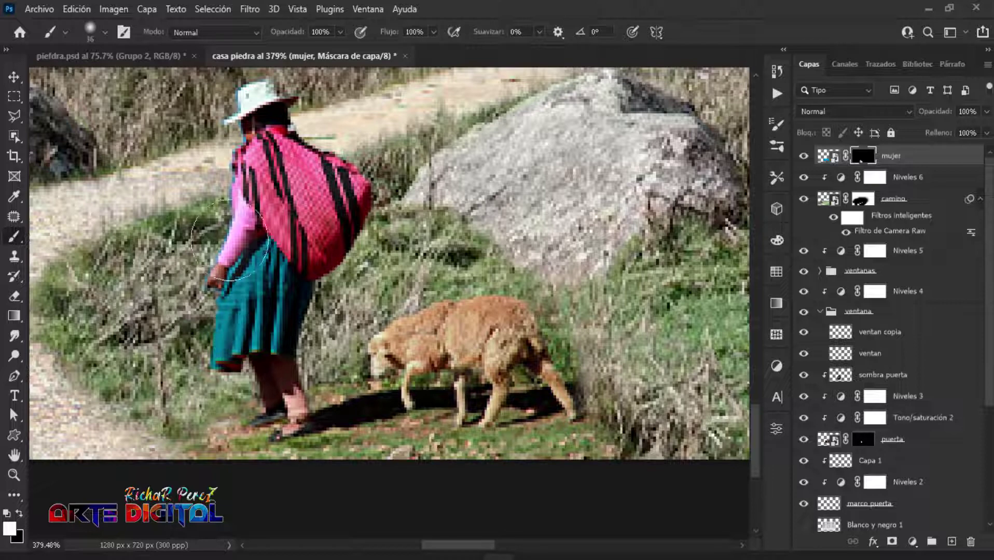
- Zoom in on the sheep and switch to the 798 clear textured brush
scroll(192, 166, up, 2)
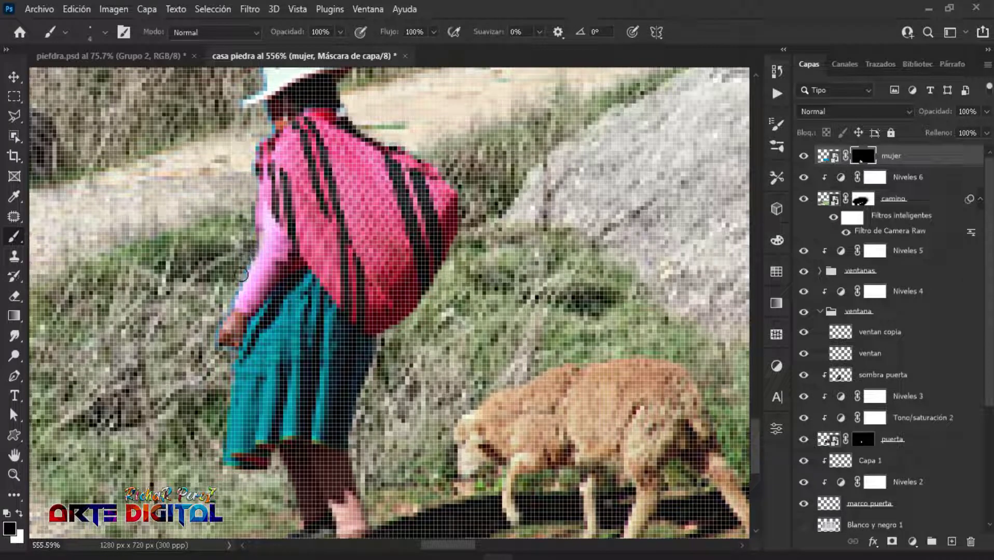
scroll(216, 413, up, 2)
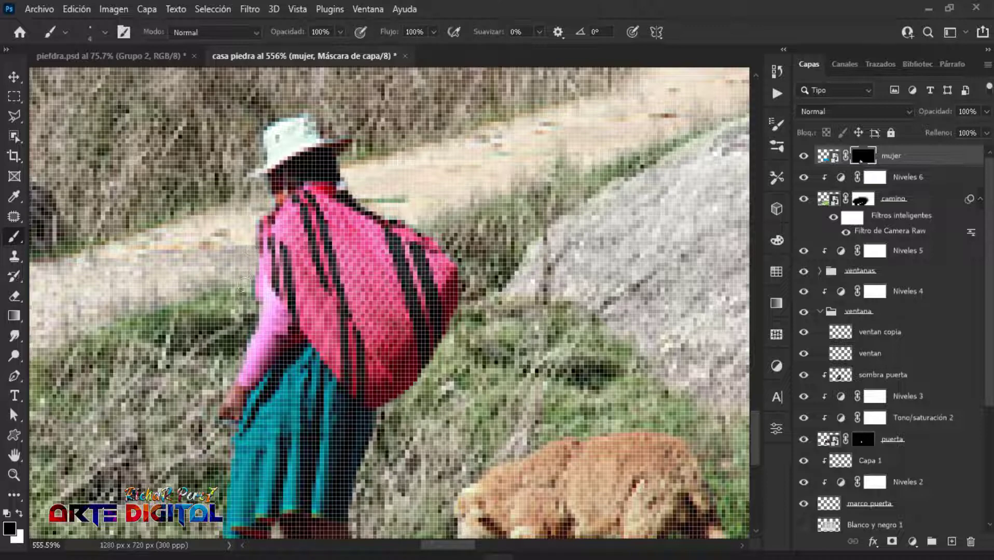
scroll(244, 282, up, 1)
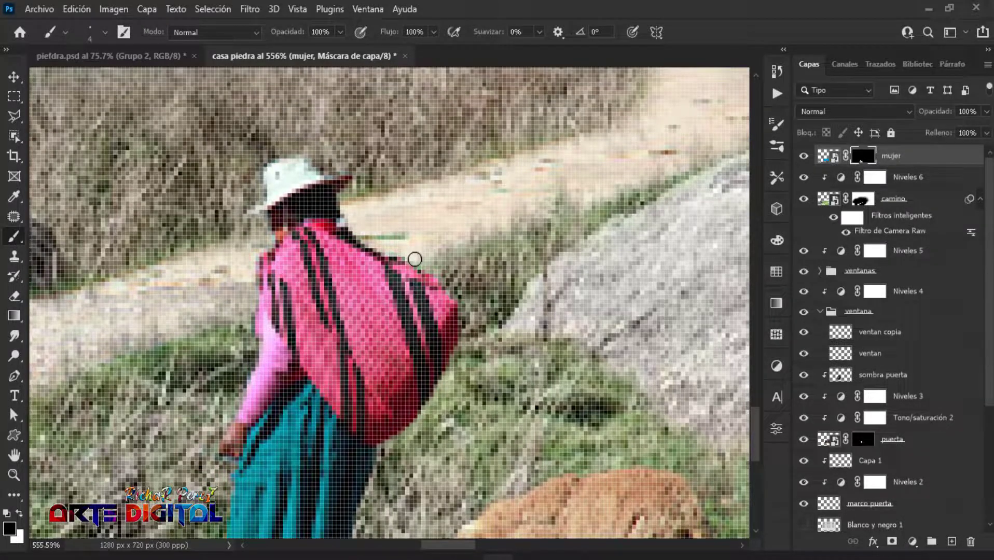
scroll(414, 260, down, 3)
scroll(415, 259, down, 3)
scroll(416, 258, down, 2)
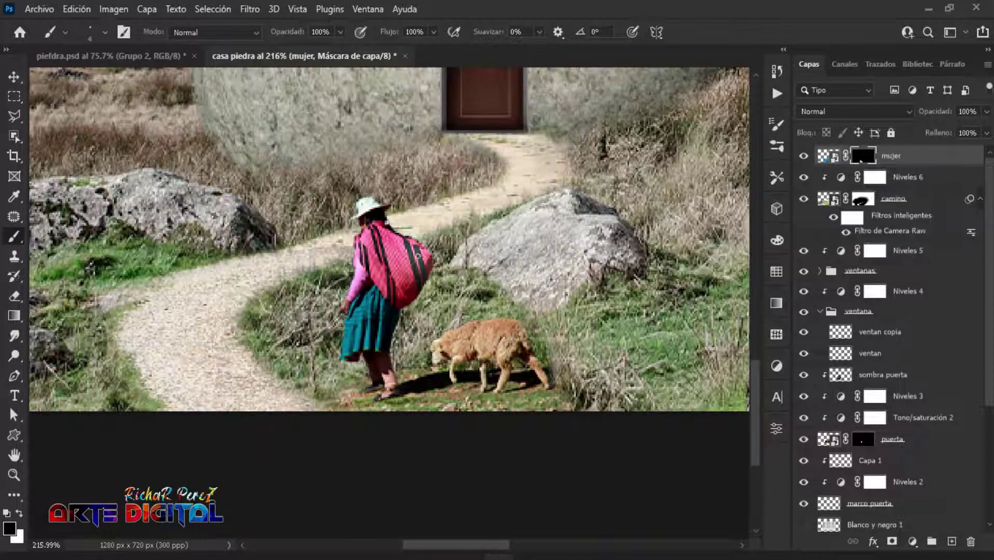
scroll(418, 256, up, 1)
scroll(418, 256, up, 2)
scroll(419, 256, down, 1)
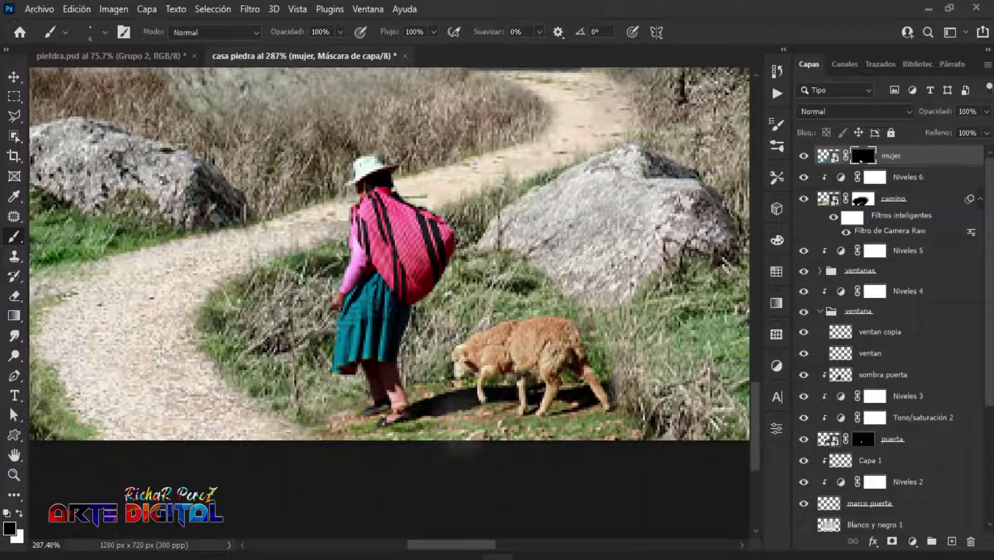
scroll(444, 431, up, 1)
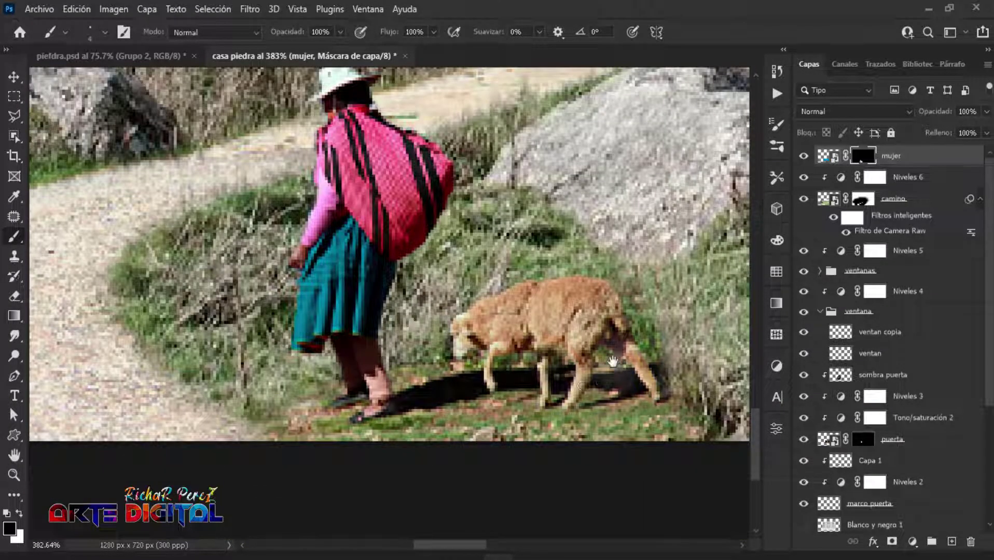
drag(600, 382, 514, 315)
right_click(663, 310)
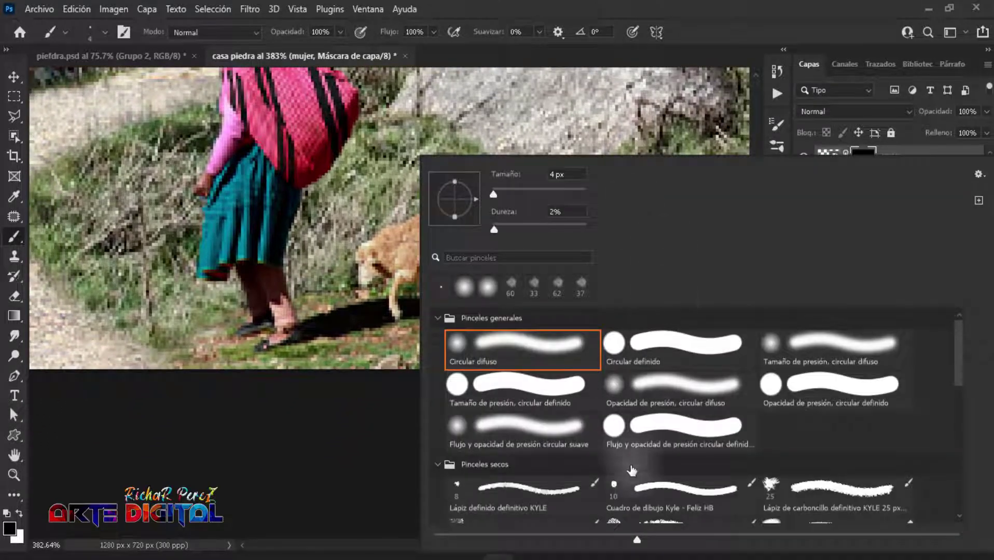
scroll(638, 457, down, 3)
scroll(665, 451, down, 5)
scroll(726, 441, down, 5)
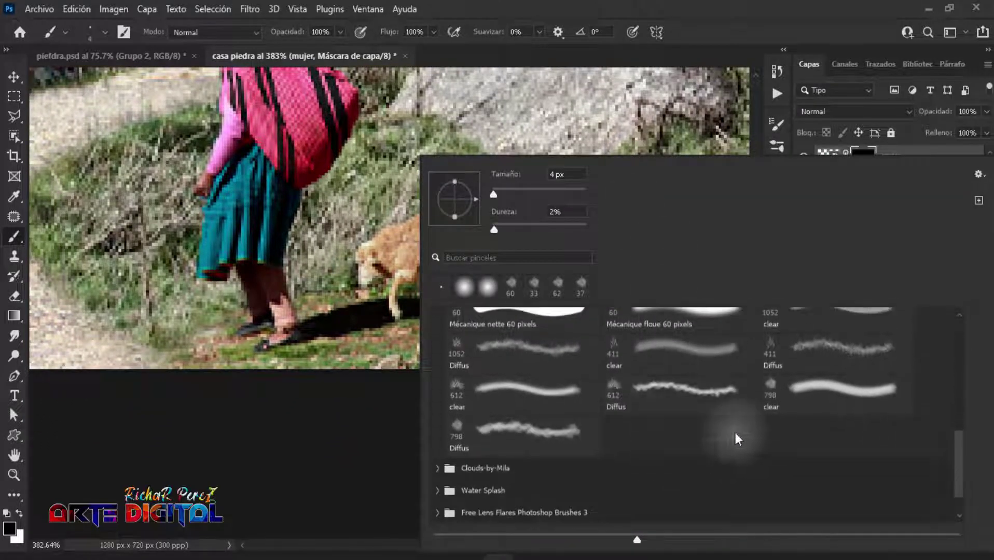
click(617, 395)
click(776, 395)
key(Return)
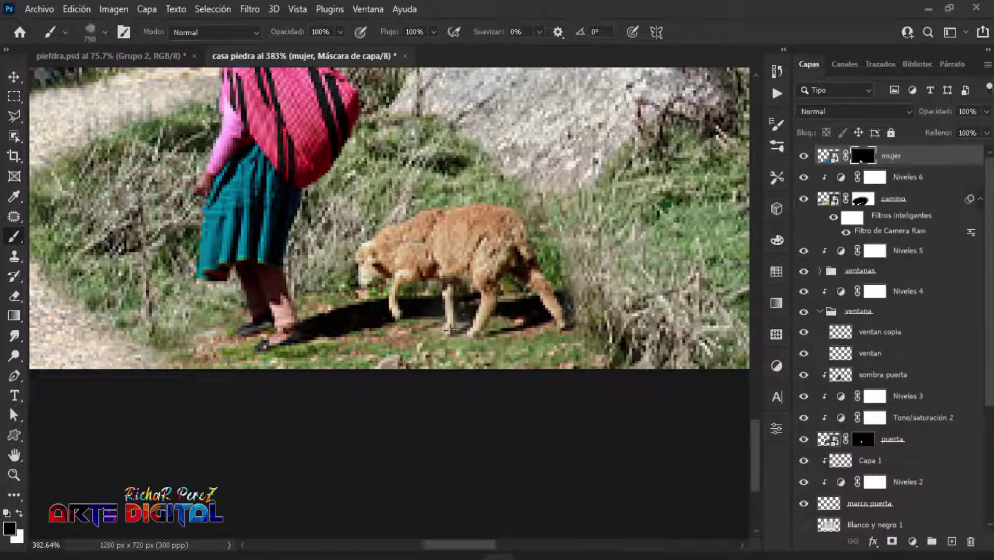
- Shrink the textured brush from about 378 px down to 8 px for fine grass detail
drag(458, 310, 372, 294)
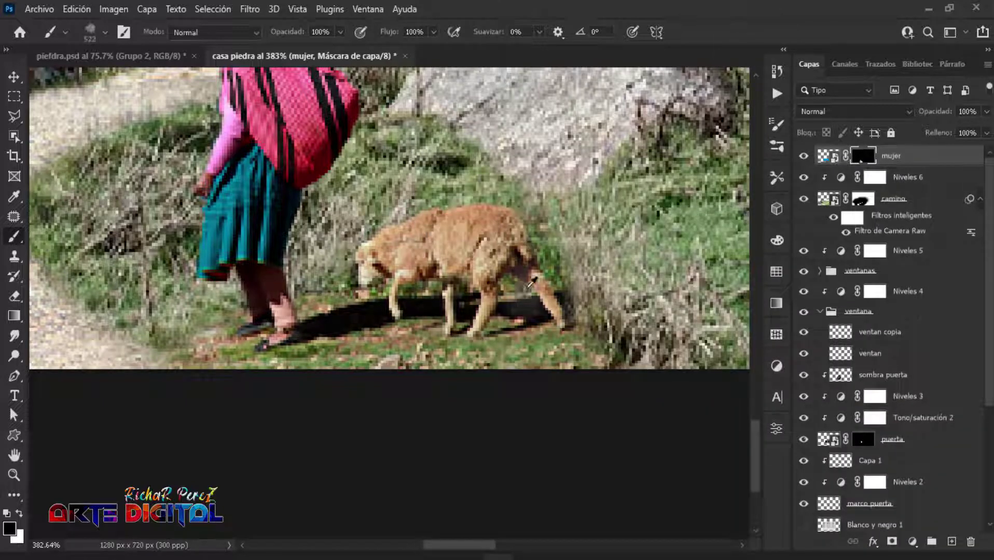
drag(372, 295, 551, 305)
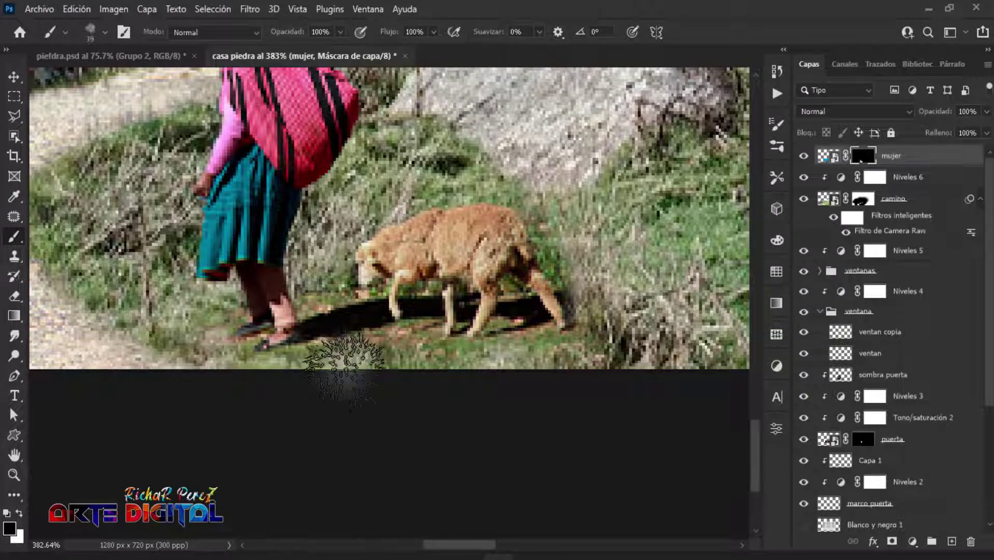
drag(327, 366, 332, 378)
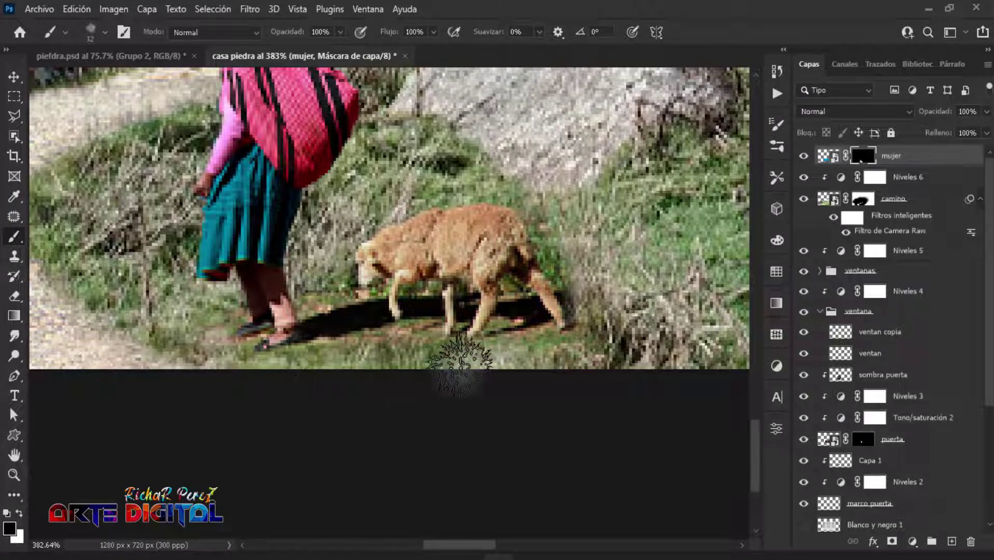
scroll(538, 324, up, 1)
drag(506, 283, 488, 282)
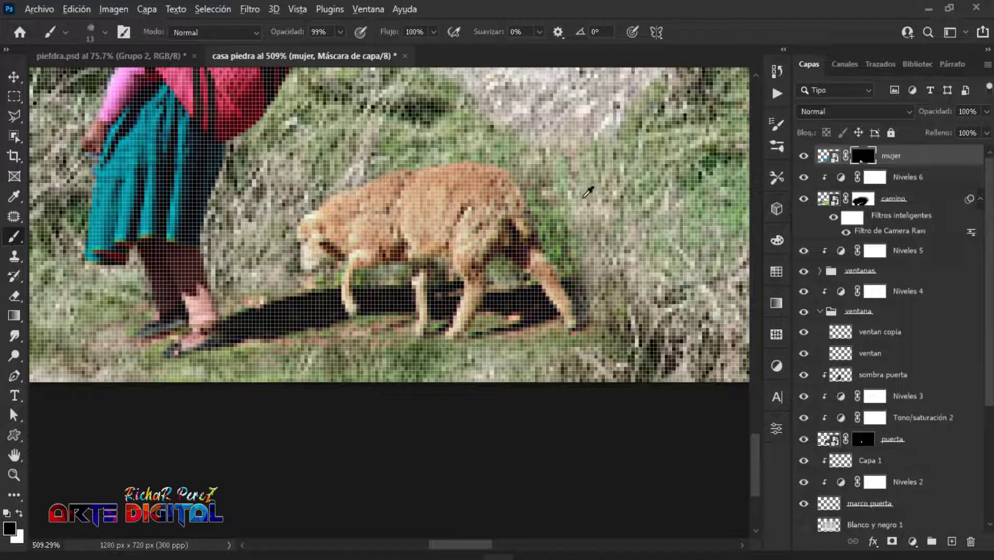
scroll(588, 193, down, 3)
scroll(620, 250, up, 1)
scroll(571, 233, up, 1)
scroll(532, 224, up, 1)
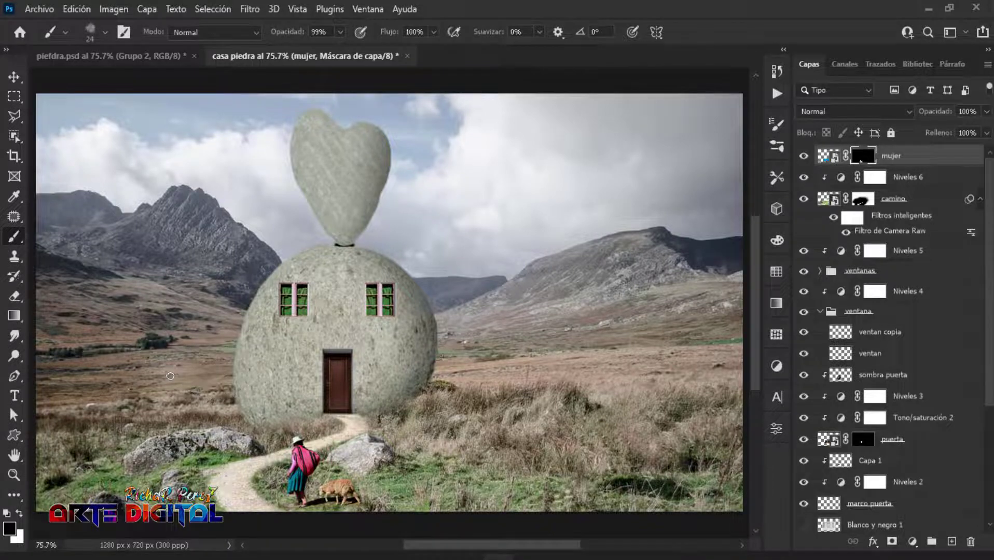
- Add a Tono/saturación layer clipped to mujer with Saturation -31, then fit the image on screen
scroll(311, 493, up, 3)
scroll(519, 345, down, 2)
scroll(519, 344, down, 1)
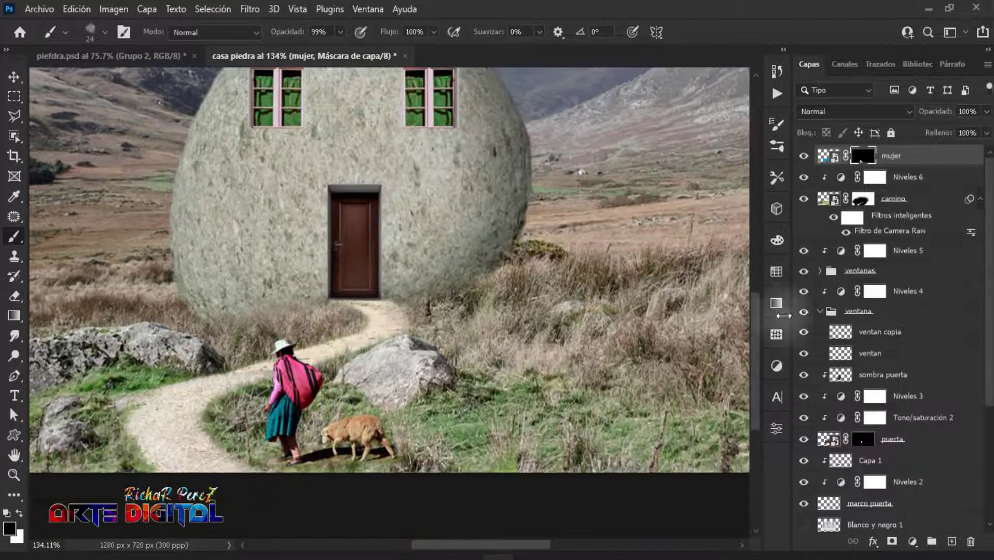
click(913, 543)
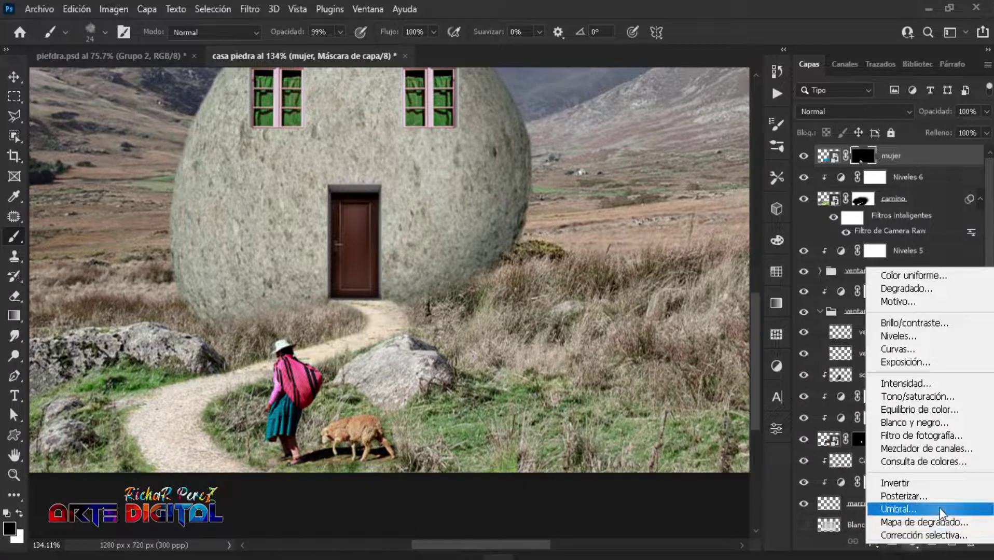
click(917, 396)
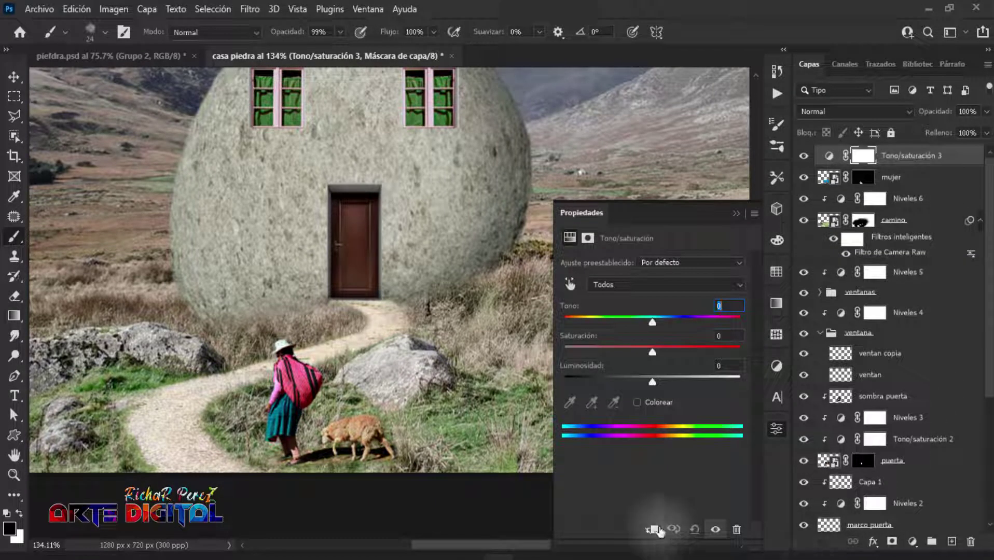
click(651, 529)
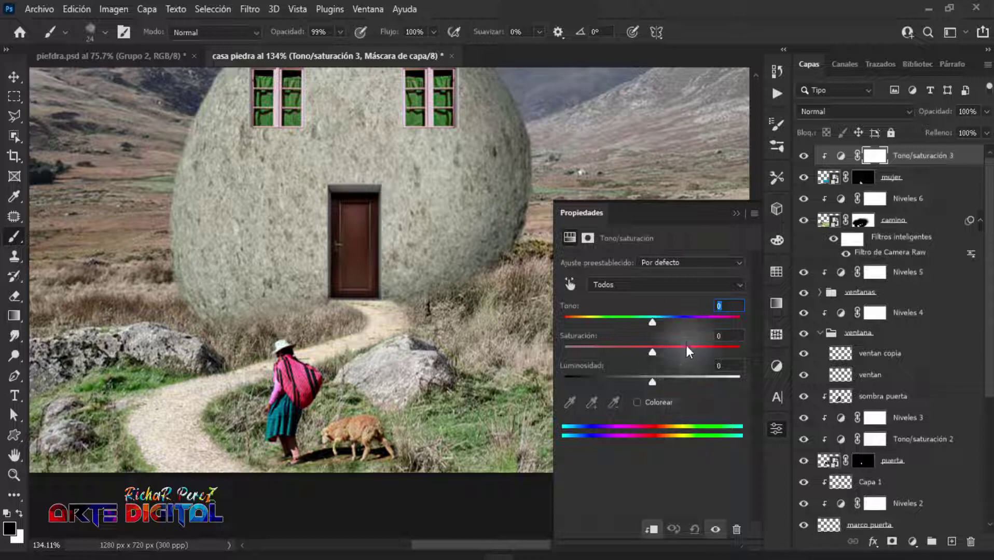
key(Tab)
text(-3)
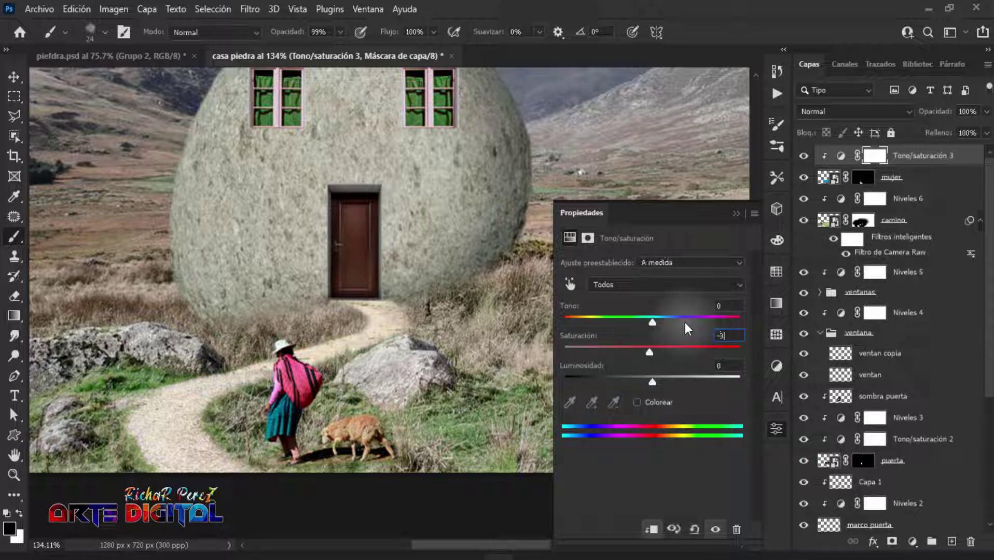
text(1)
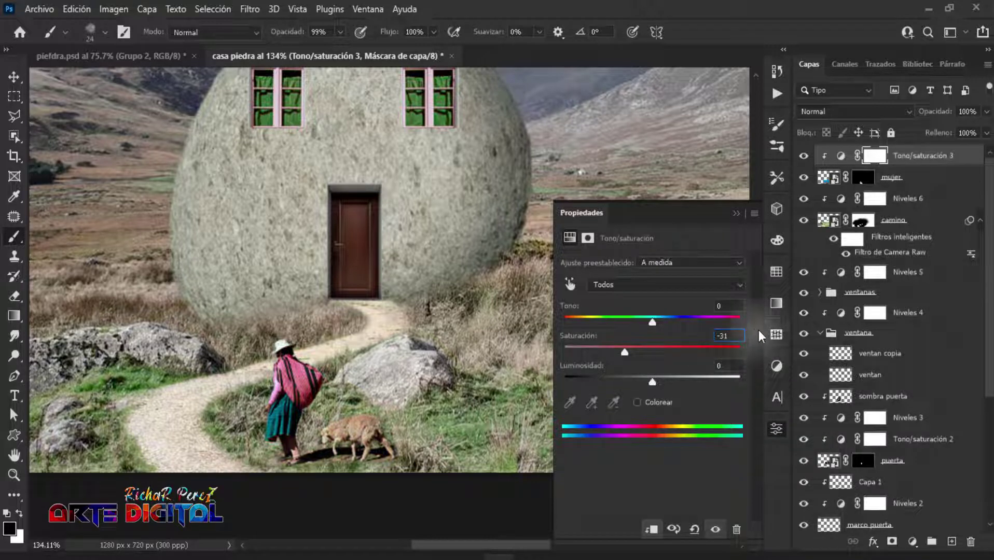
click(737, 214)
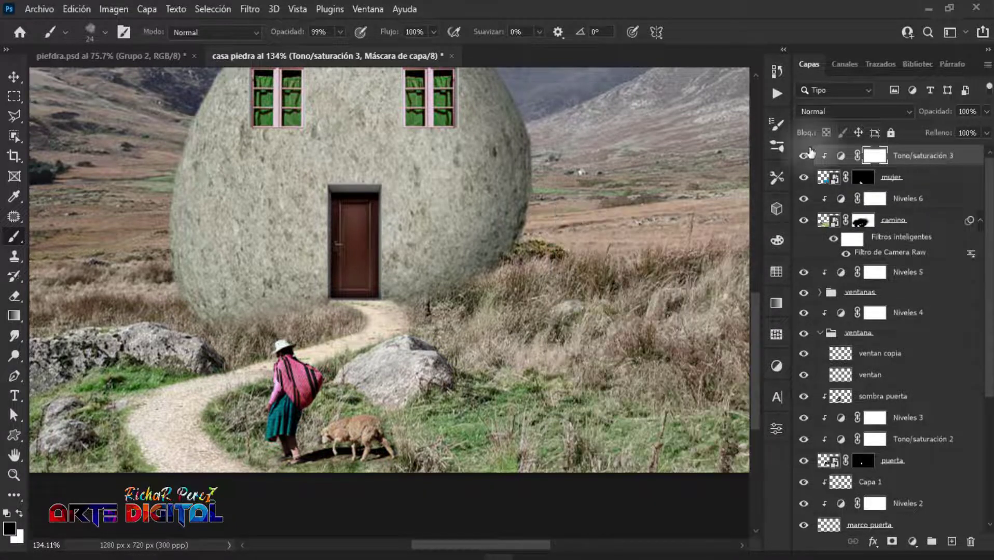
key(ctrl+0)
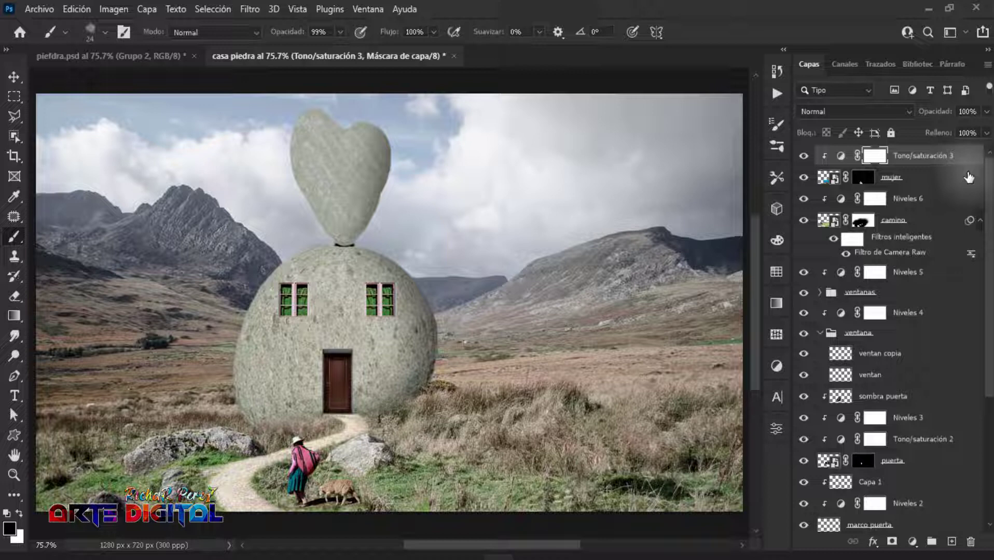
- Merge all visible layers into a new layer named 'diseño final' and convert it to a smart object
key(ctrl+alt+shift+e)
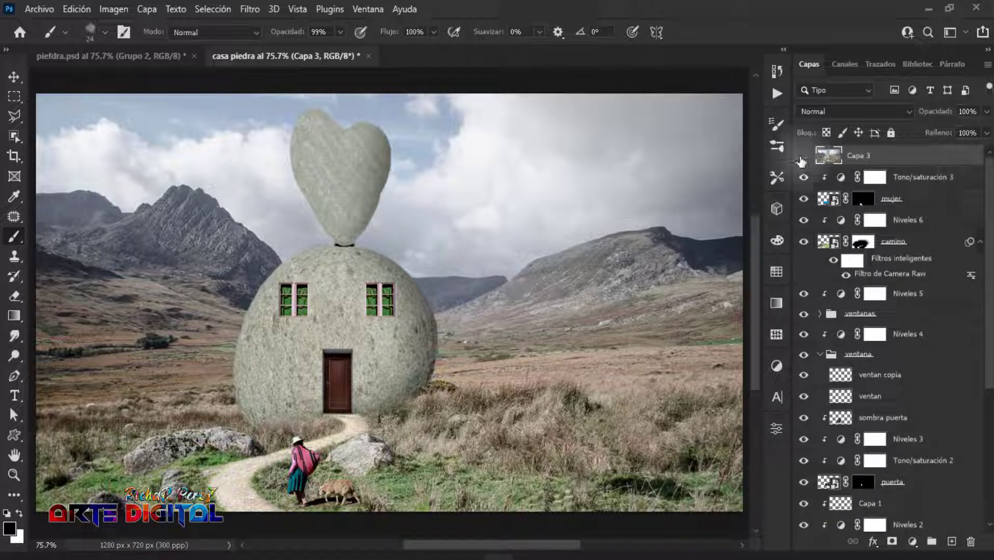
mouse_move(827, 157)
mouse_down()
mouse_move(868, 170)
mouse_move(856, 149)
mouse_up()
double_click(857, 151)
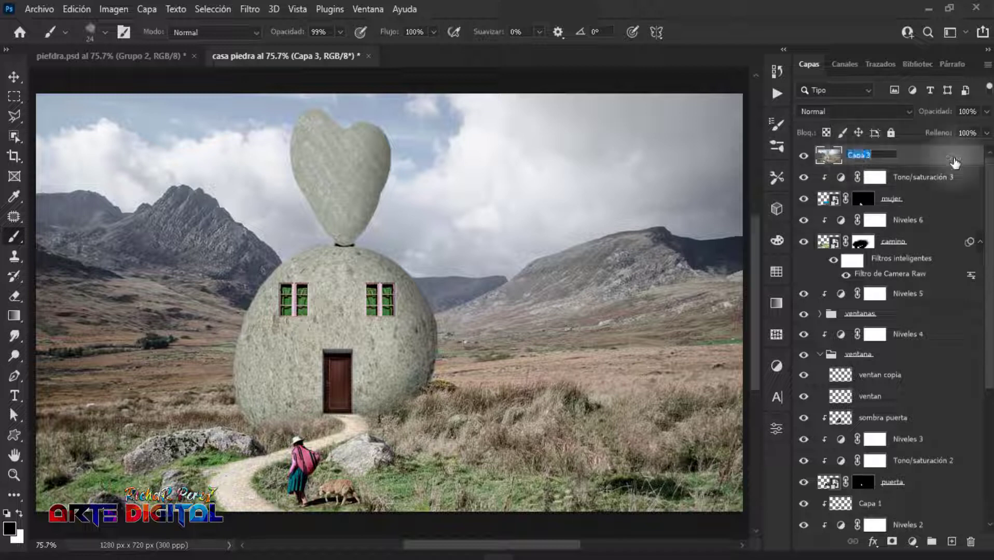
text(d)
text(iseño final)
key(Return)
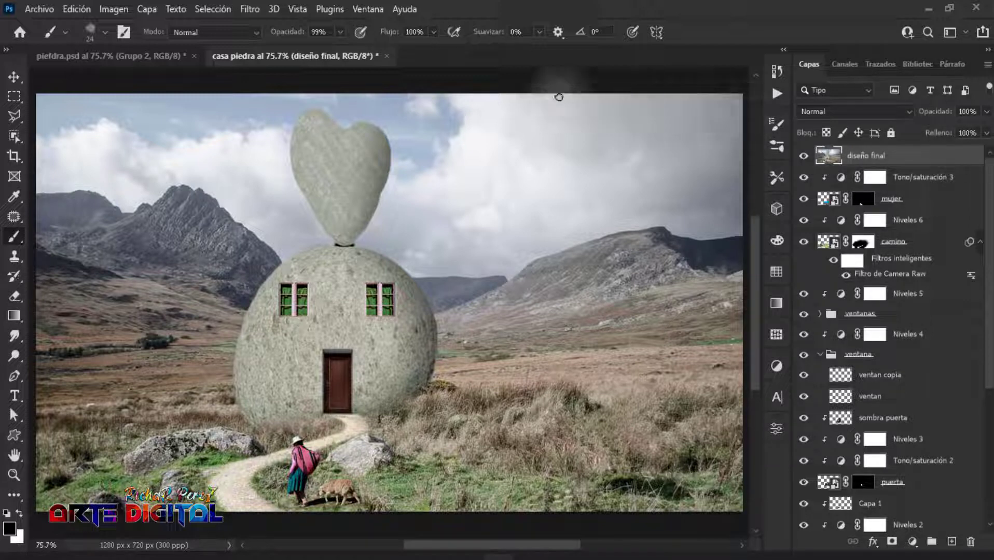
right_click(875, 154)
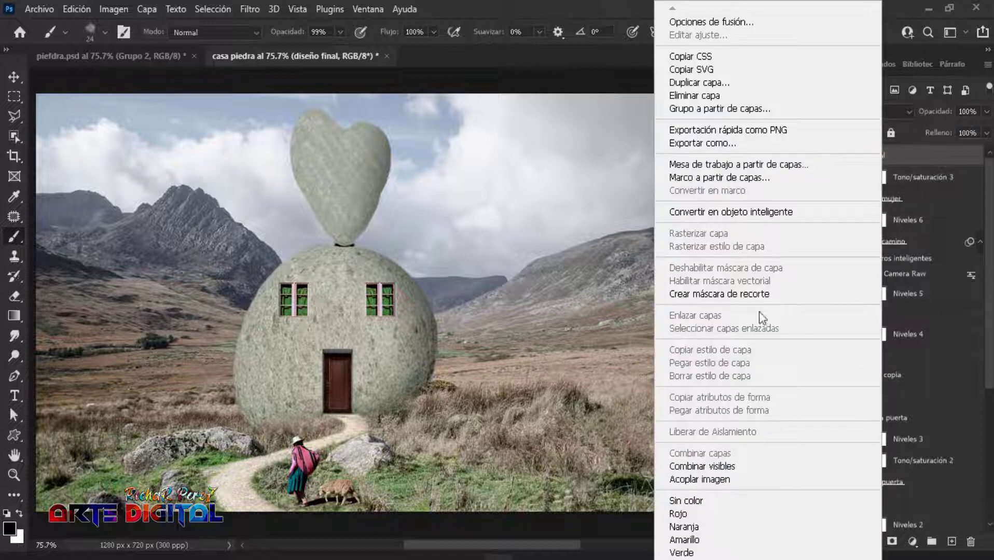
click(731, 212)
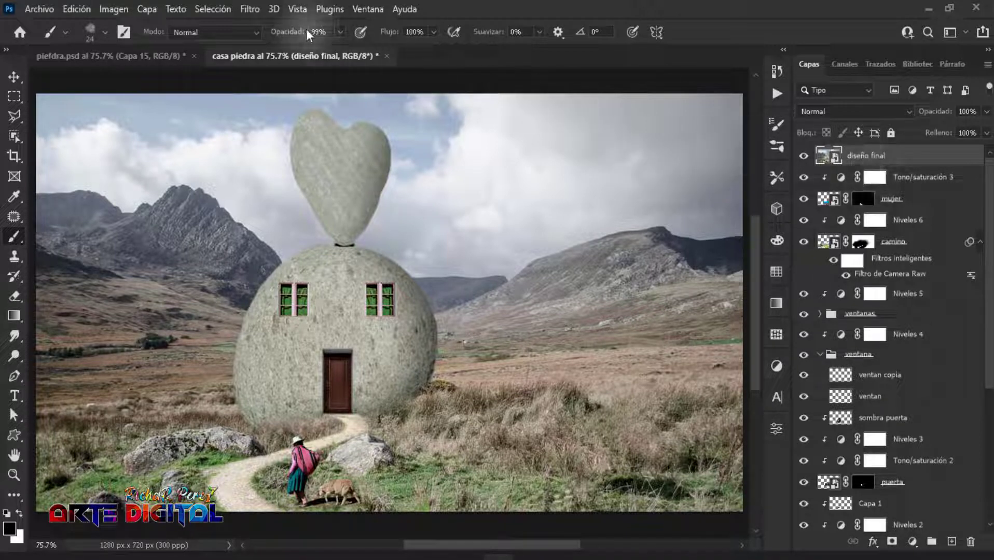
- Open the Camera Raw filter and set Contraste +13, Iluminaciones -8 and Negros -3 in Básico
click(252, 14)
mouse_move(341, 205)
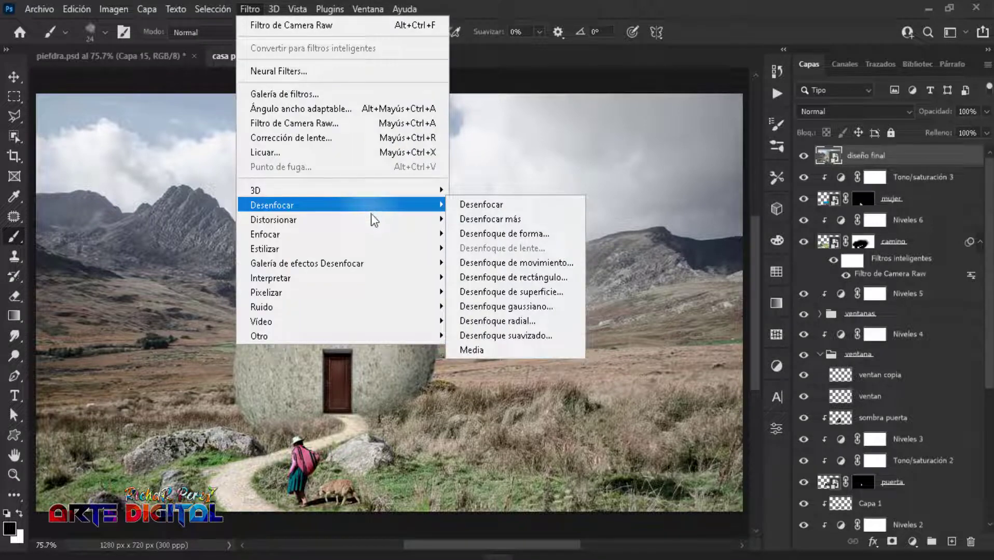
click(322, 123)
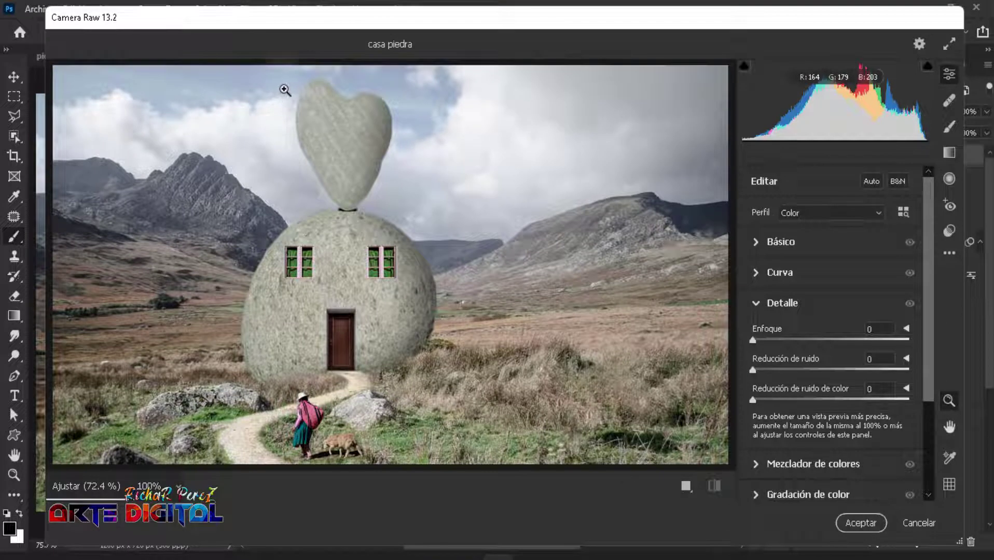
click(759, 252)
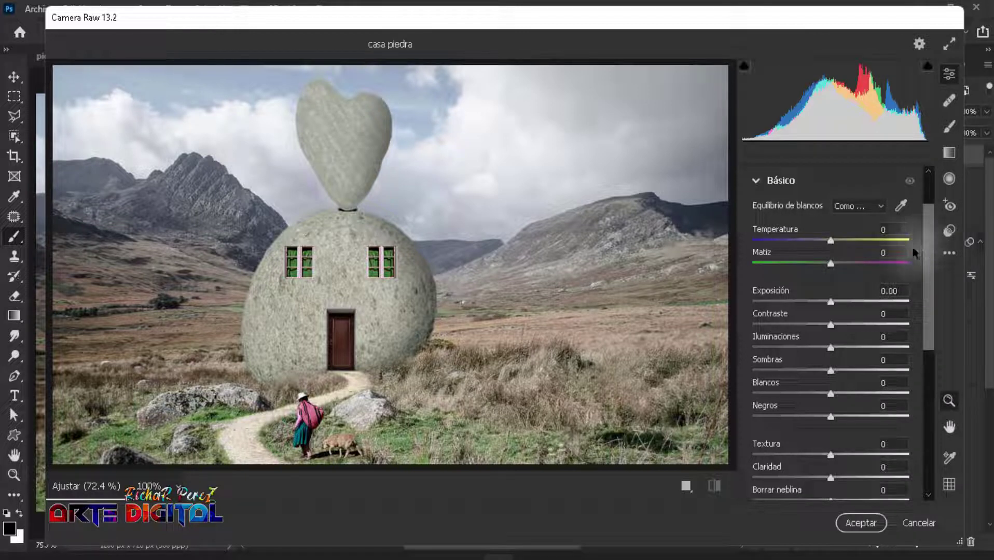
scroll(935, 273, down, 2)
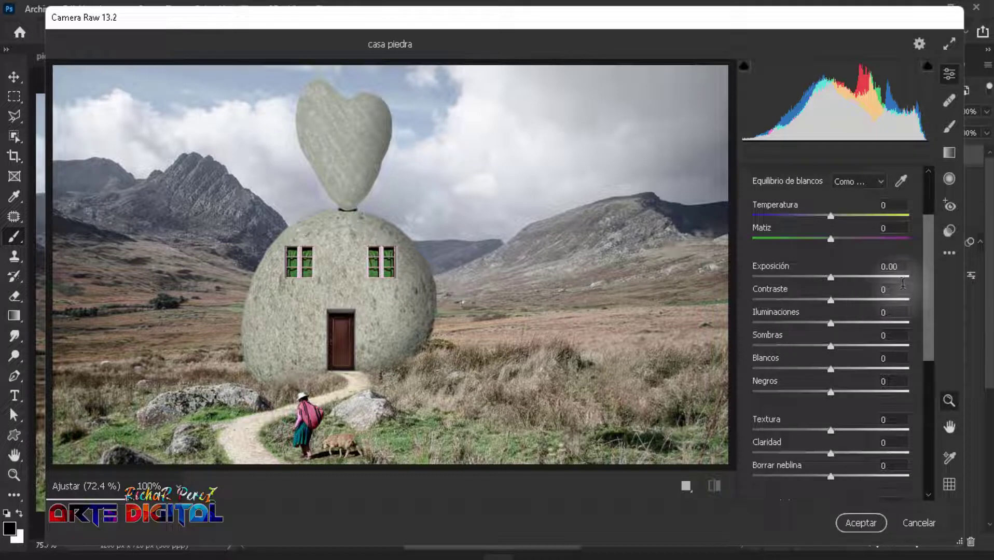
text(+13)
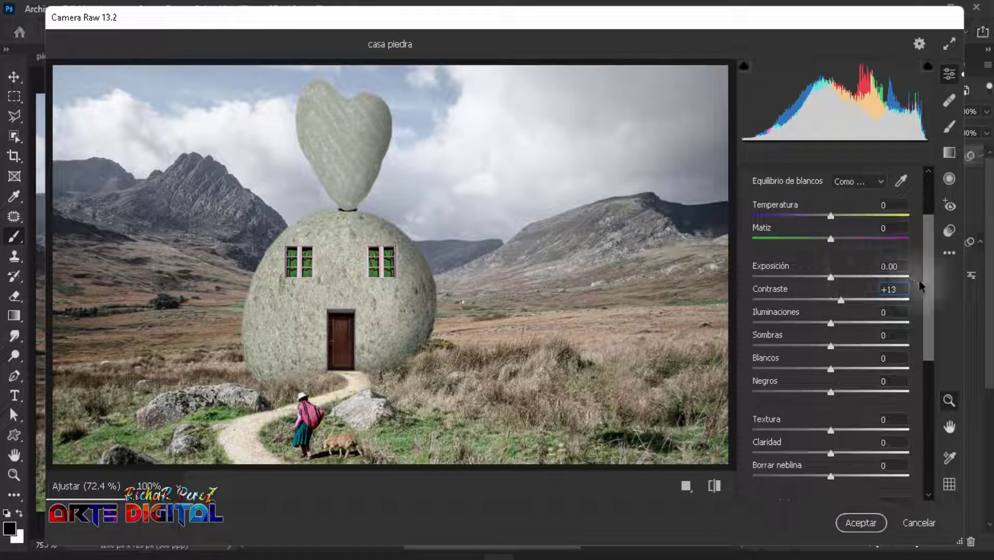
key(Tab)
text(-8)
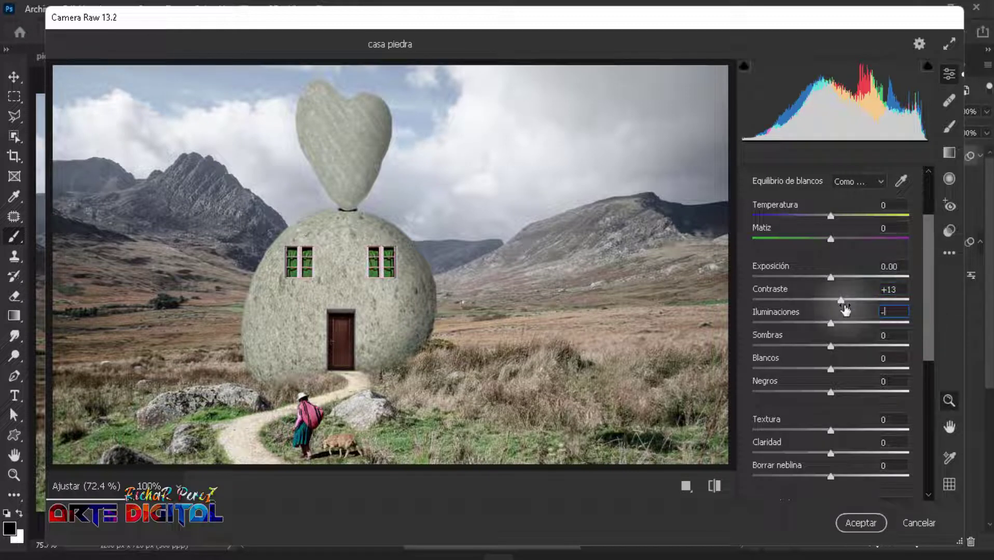
click(886, 381)
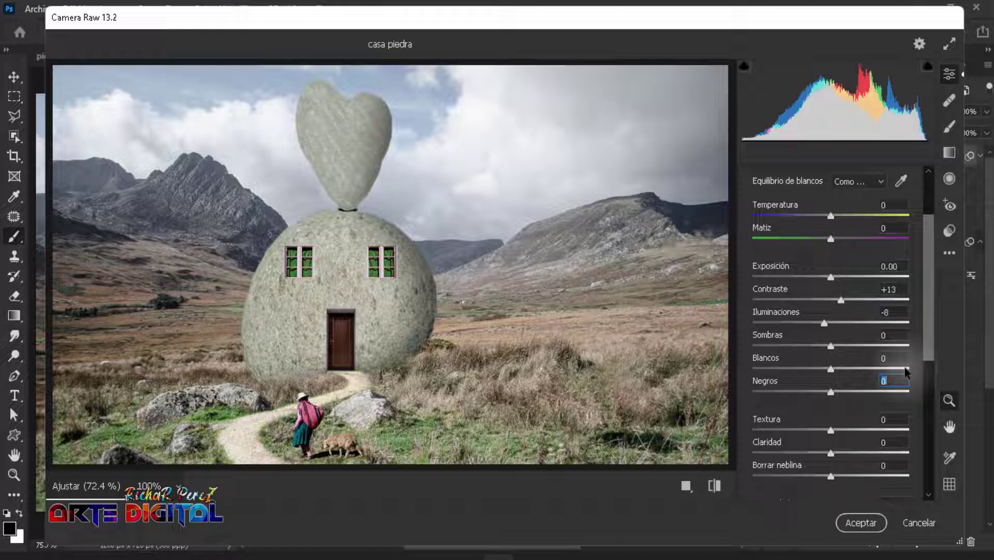
text(-3)
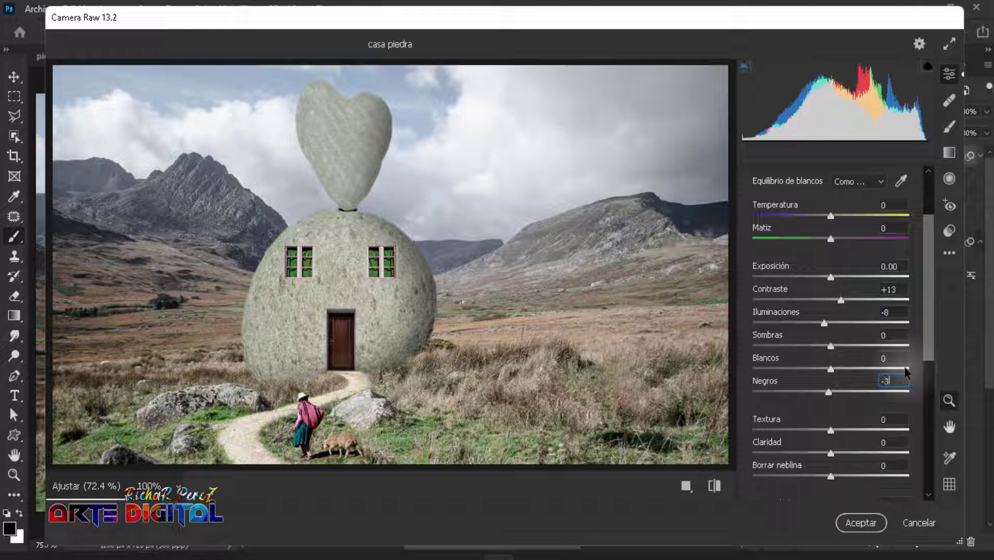
- Set Intensidad to +8 and Saturación to +9
scroll(931, 353, down, 1)
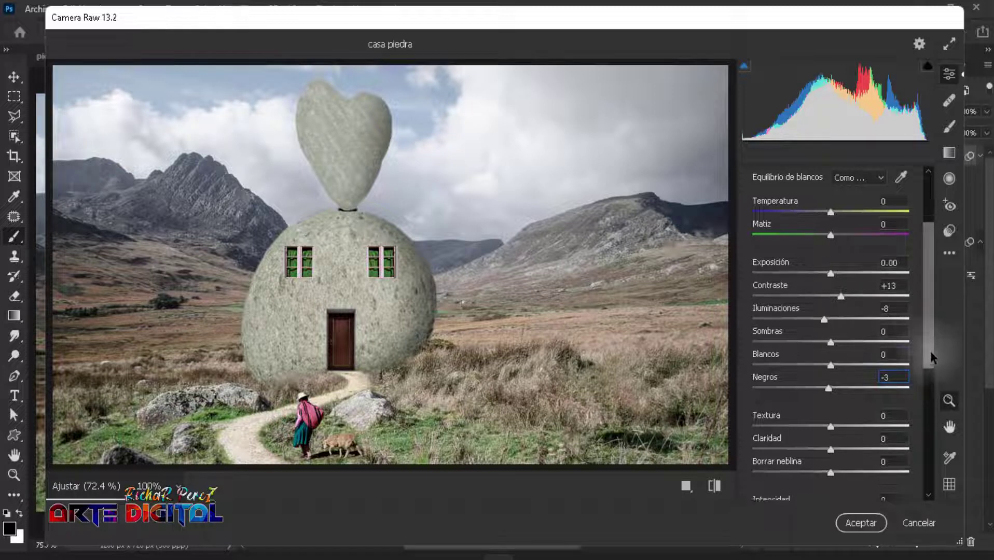
drag(930, 352, 922, 401)
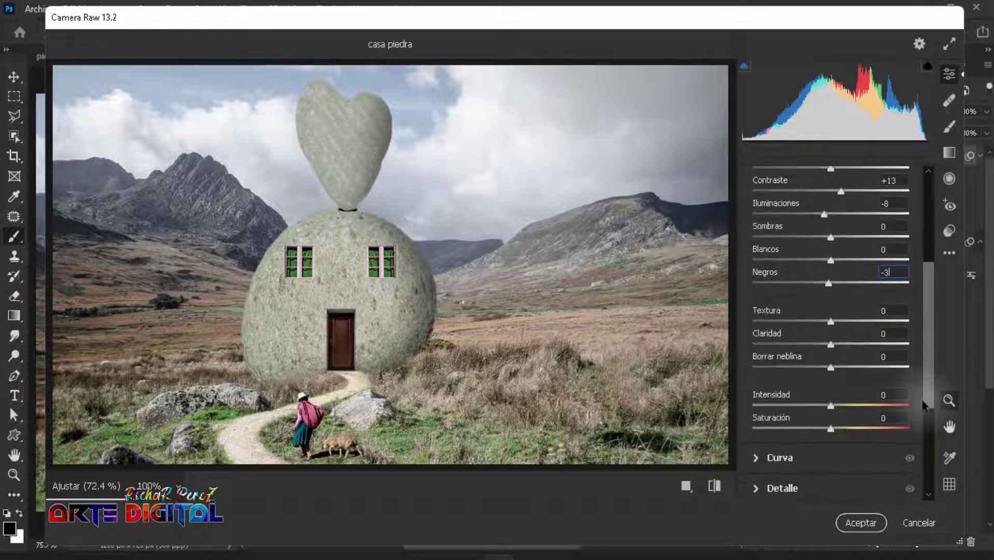
click(889, 395)
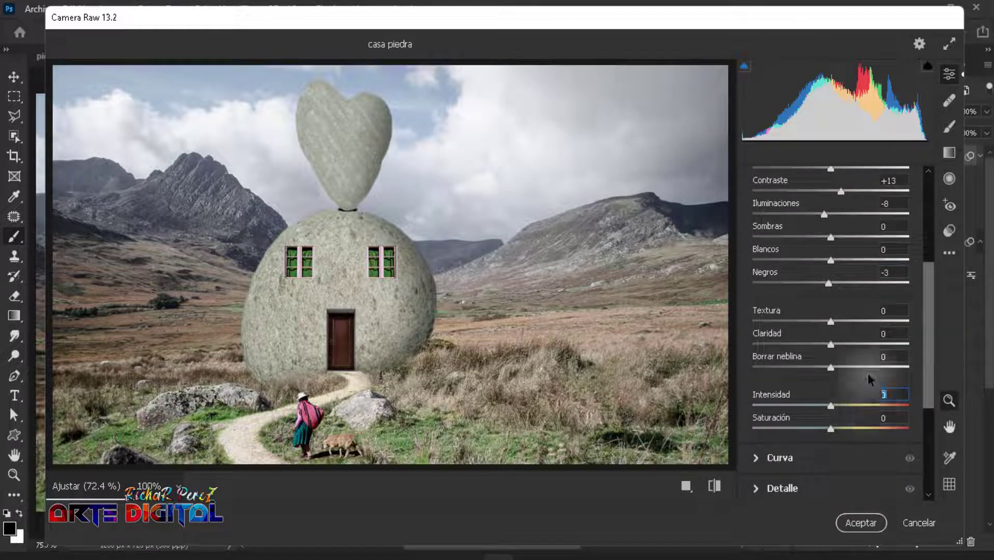
text(8)
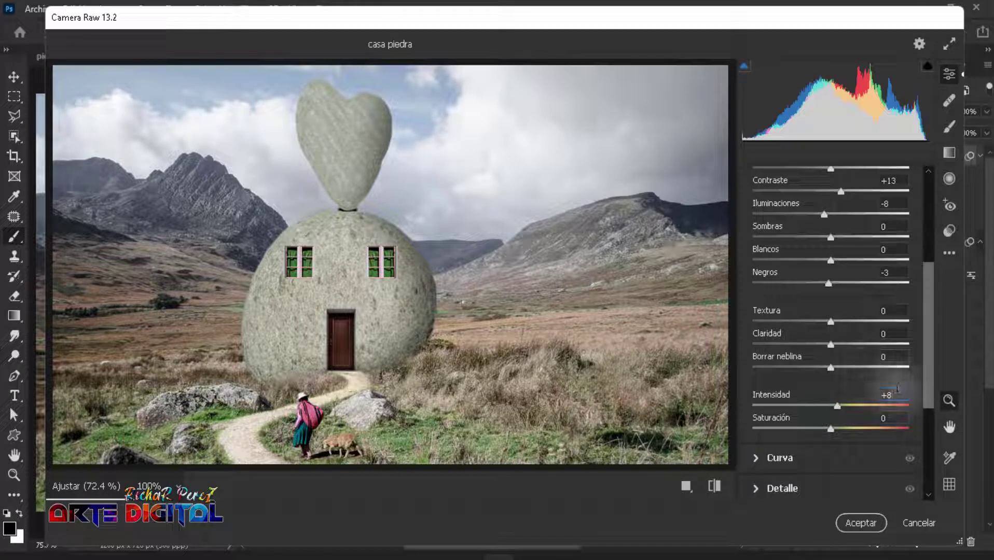
click(883, 418)
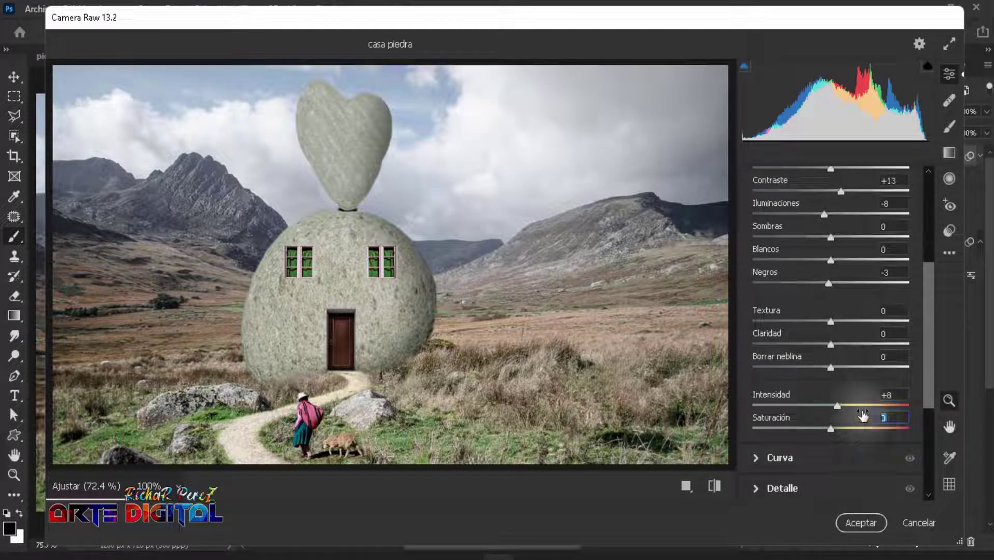
text(9)
scroll(924, 306, up, 5)
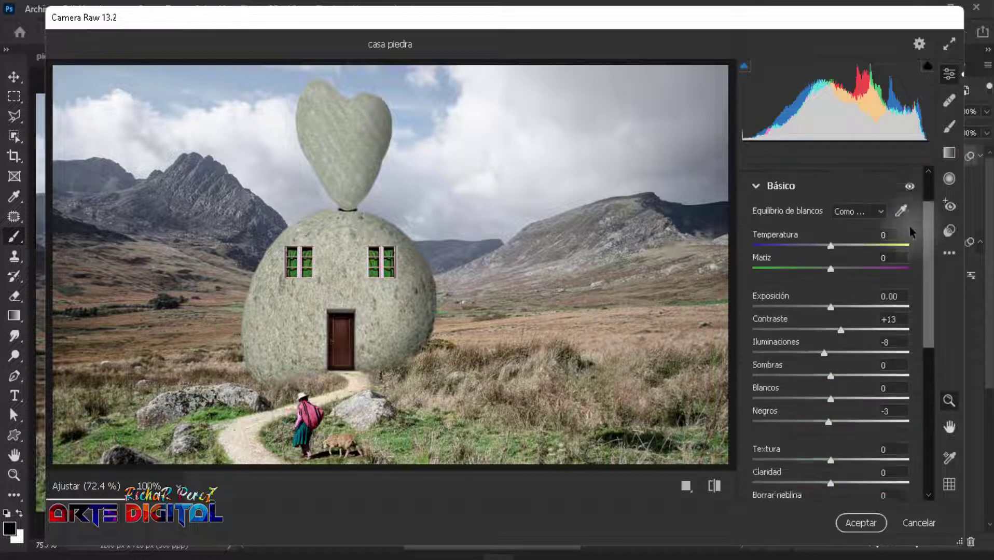
- In the Curva panel, set Iluminaciones +5 and Sombras -11
click(759, 235)
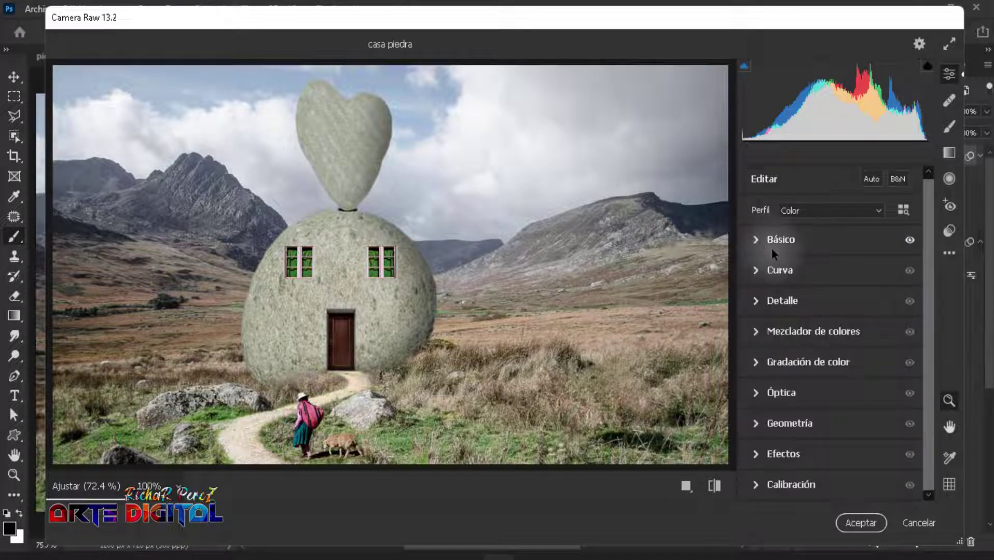
click(756, 270)
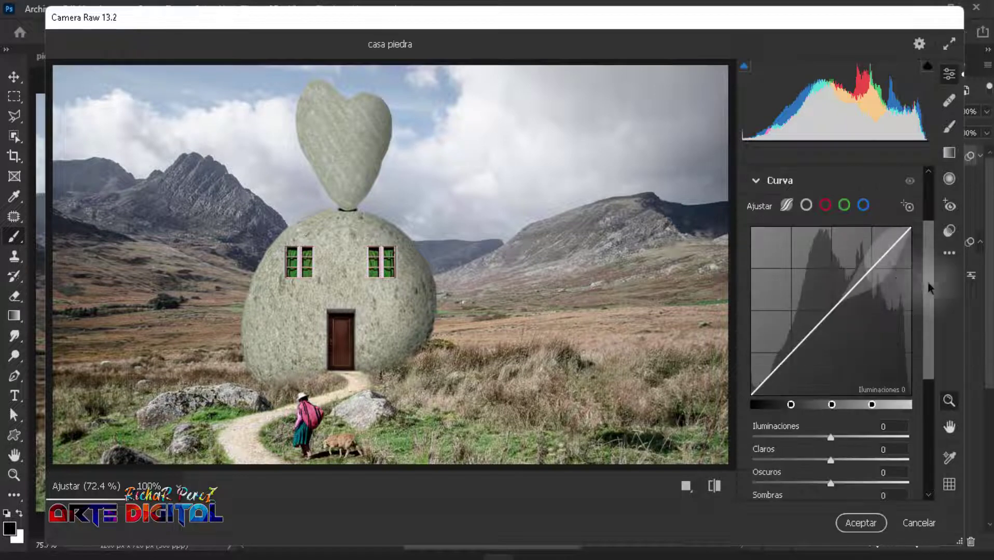
drag(931, 301, 929, 309)
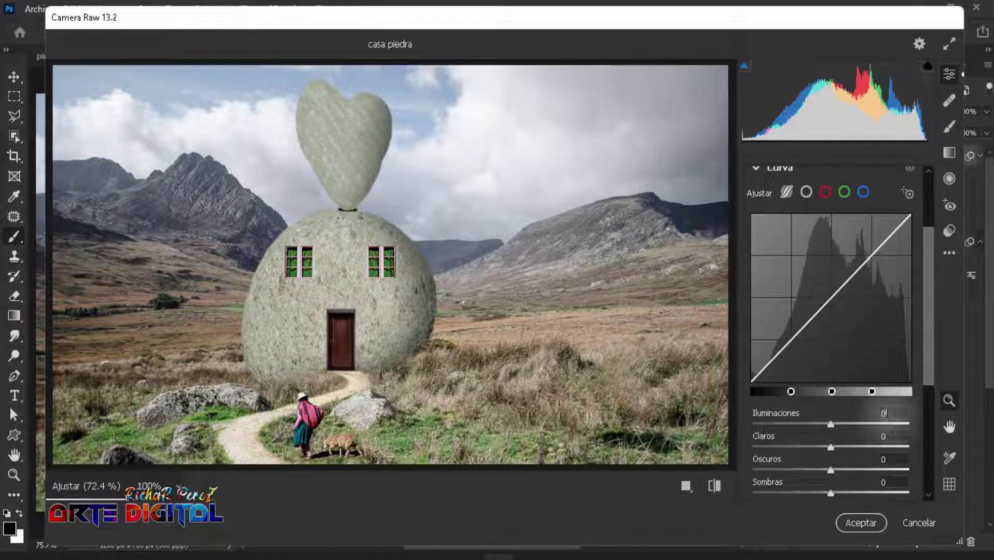
text(+5)
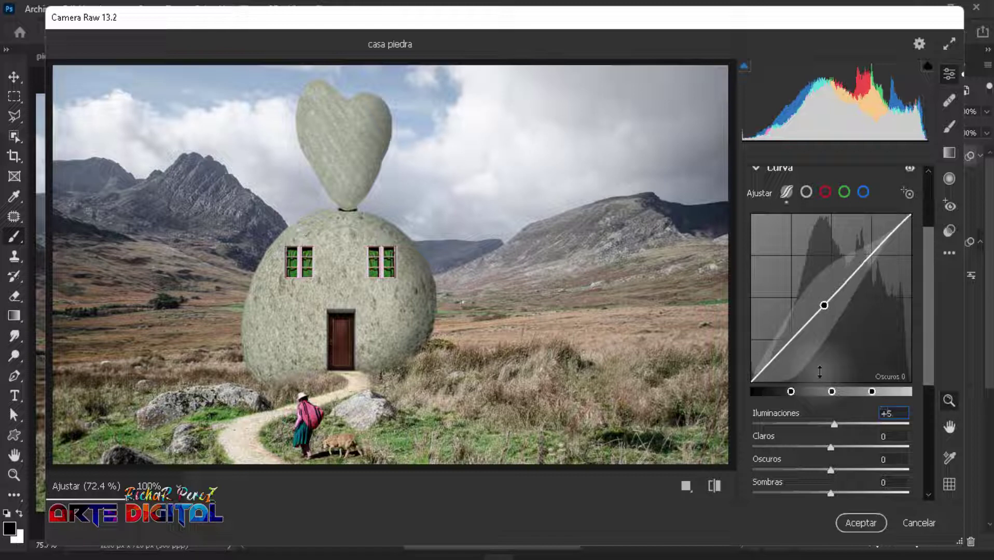
click(878, 482)
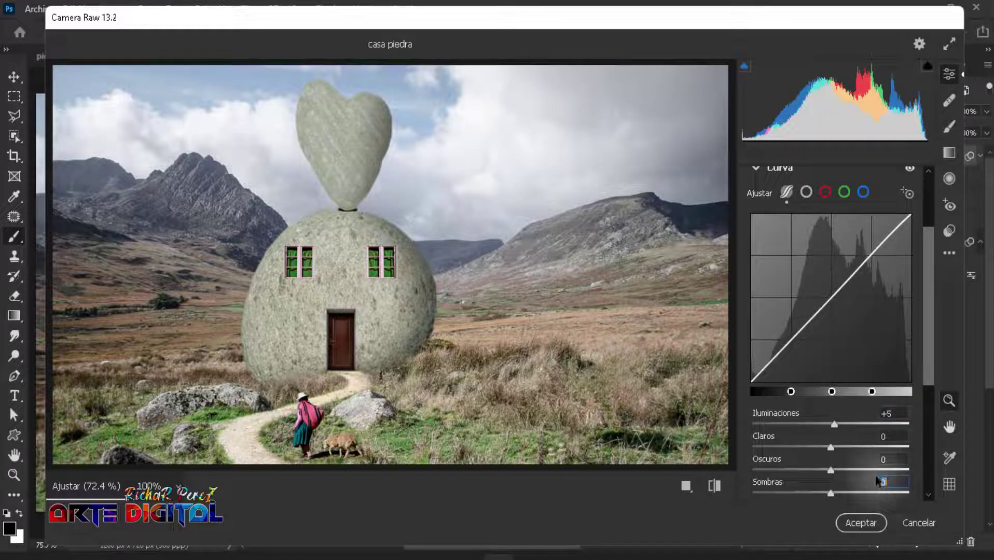
text(-11)
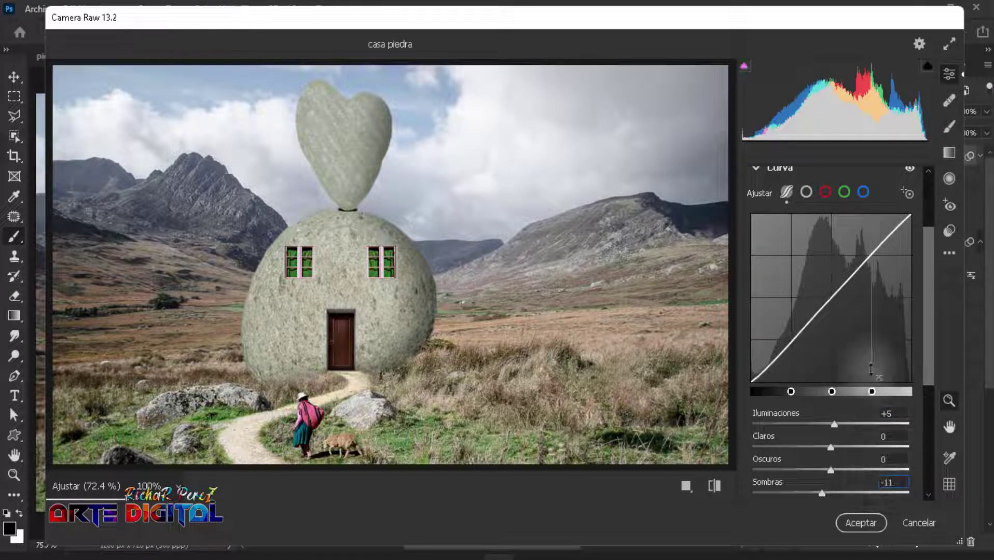
- Set Detalle sharpening (Enfoque) to 22 and apply the Camera Raw filter
click(752, 169)
click(757, 303)
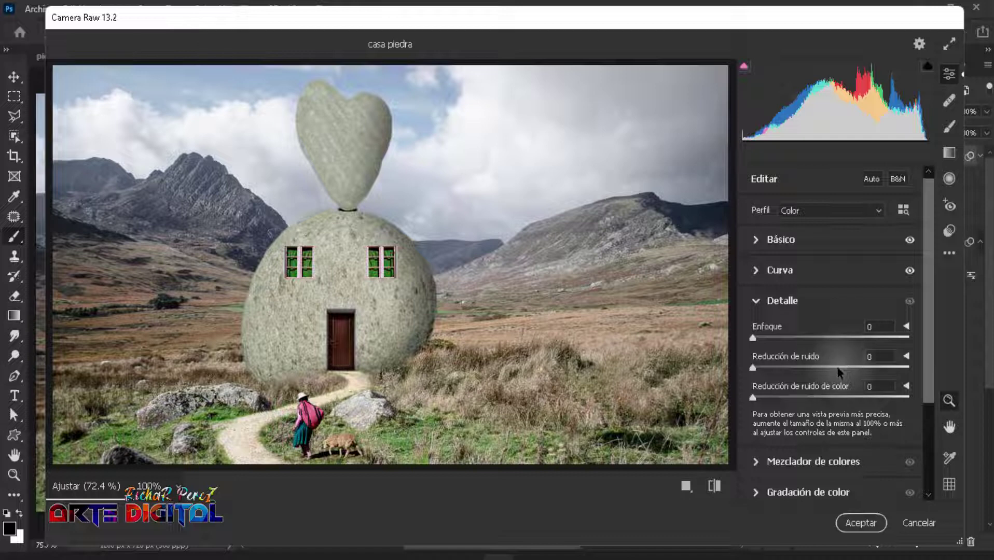
click(875, 326)
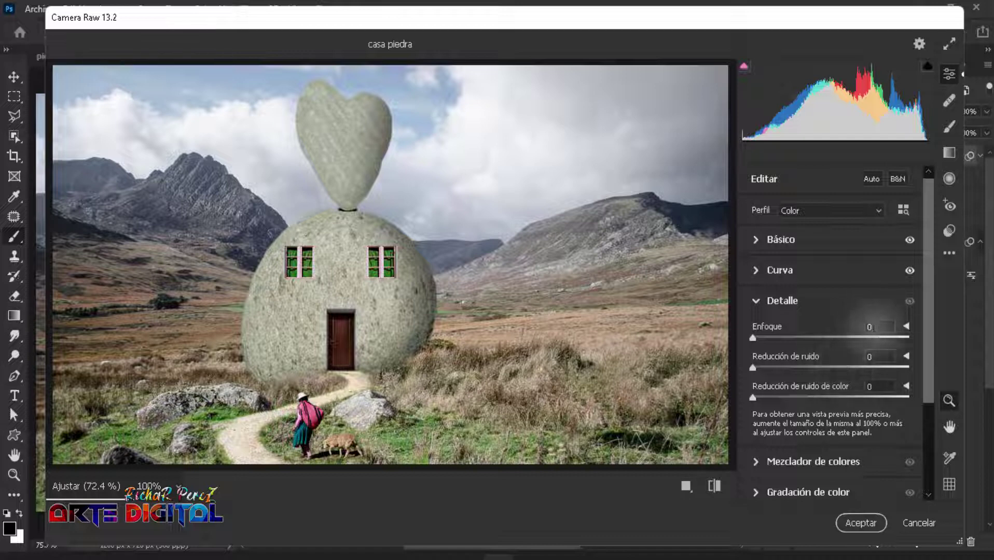
text(22)
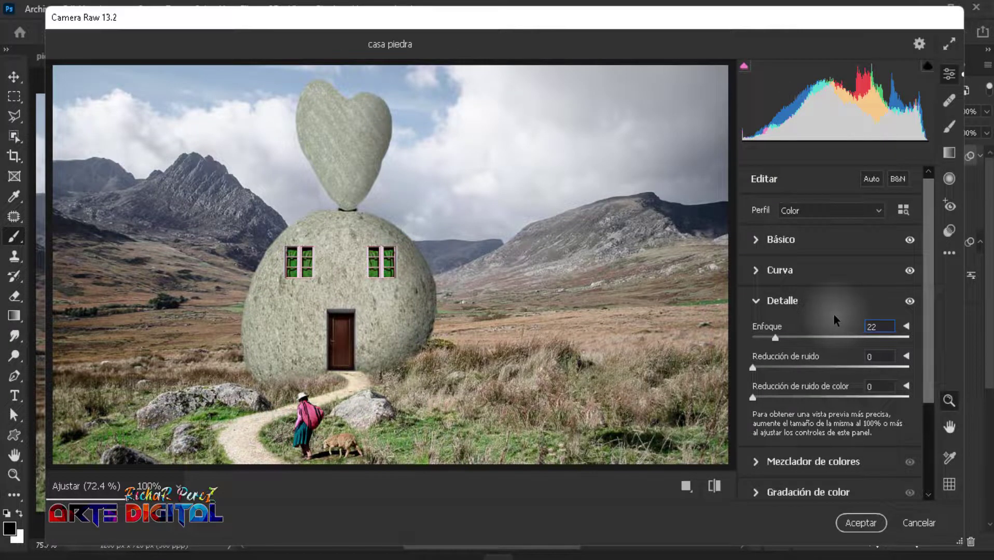
drag(928, 386, 931, 477)
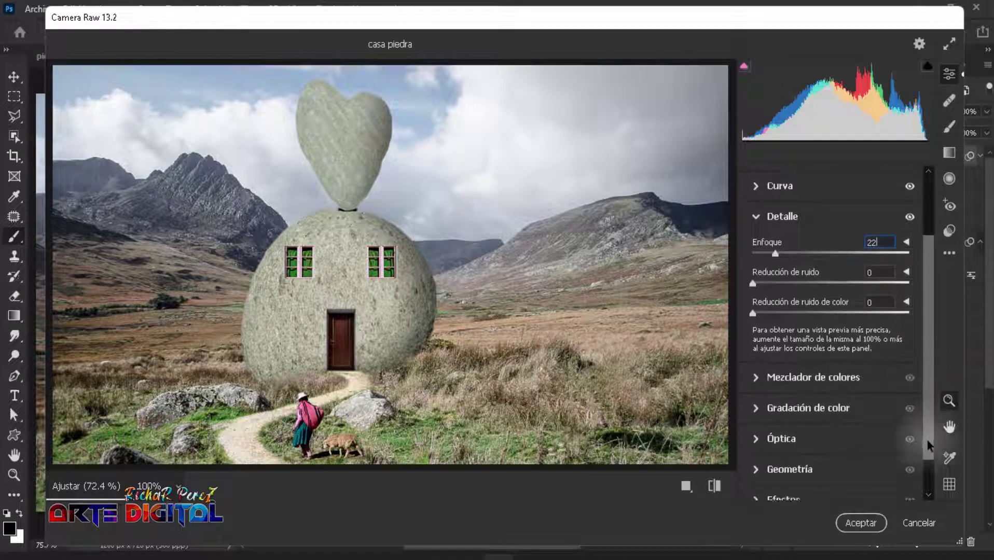
click(859, 524)
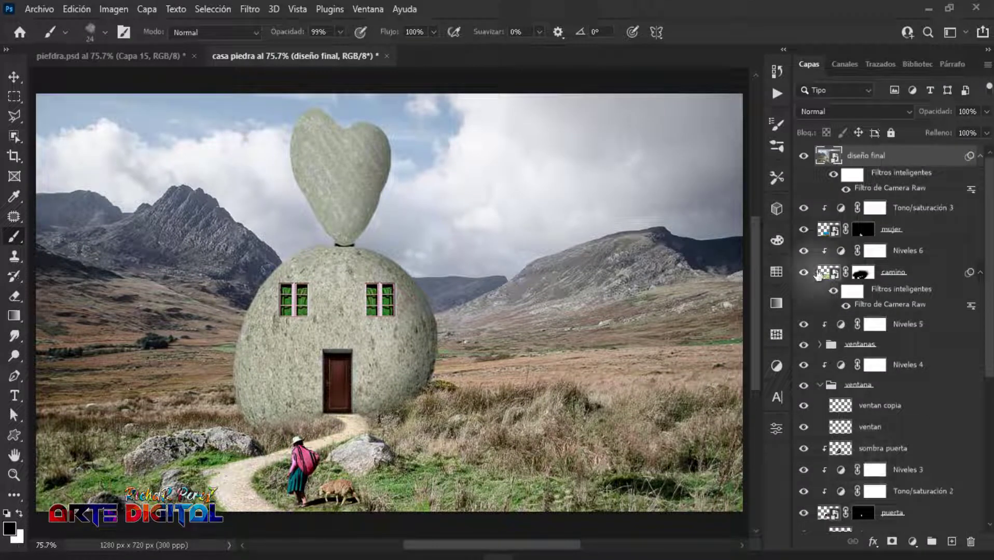
click(803, 155)
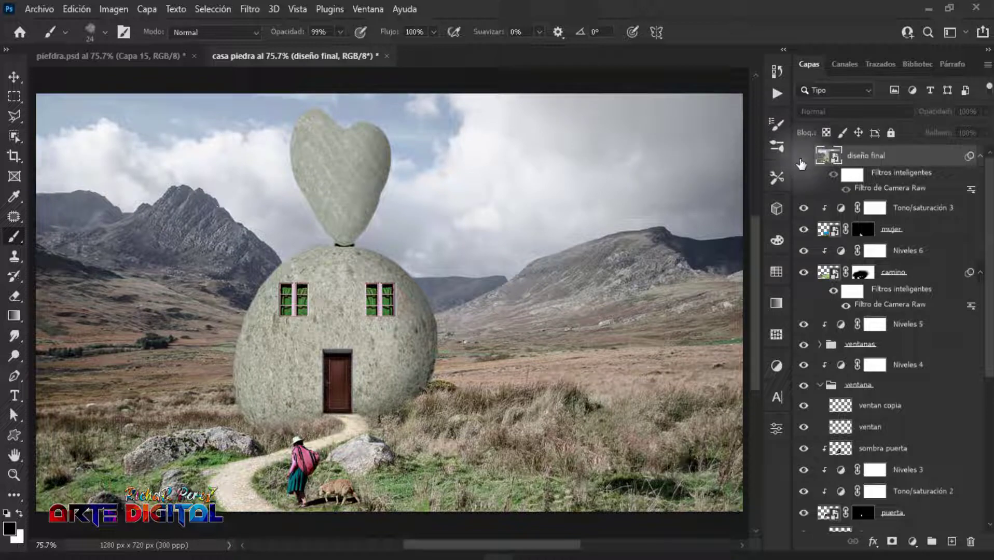
click(804, 156)
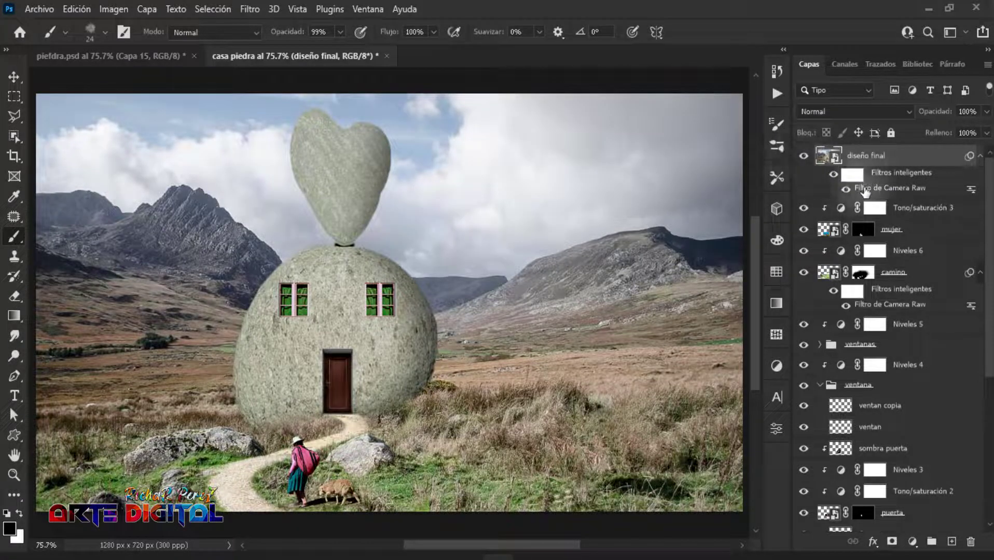